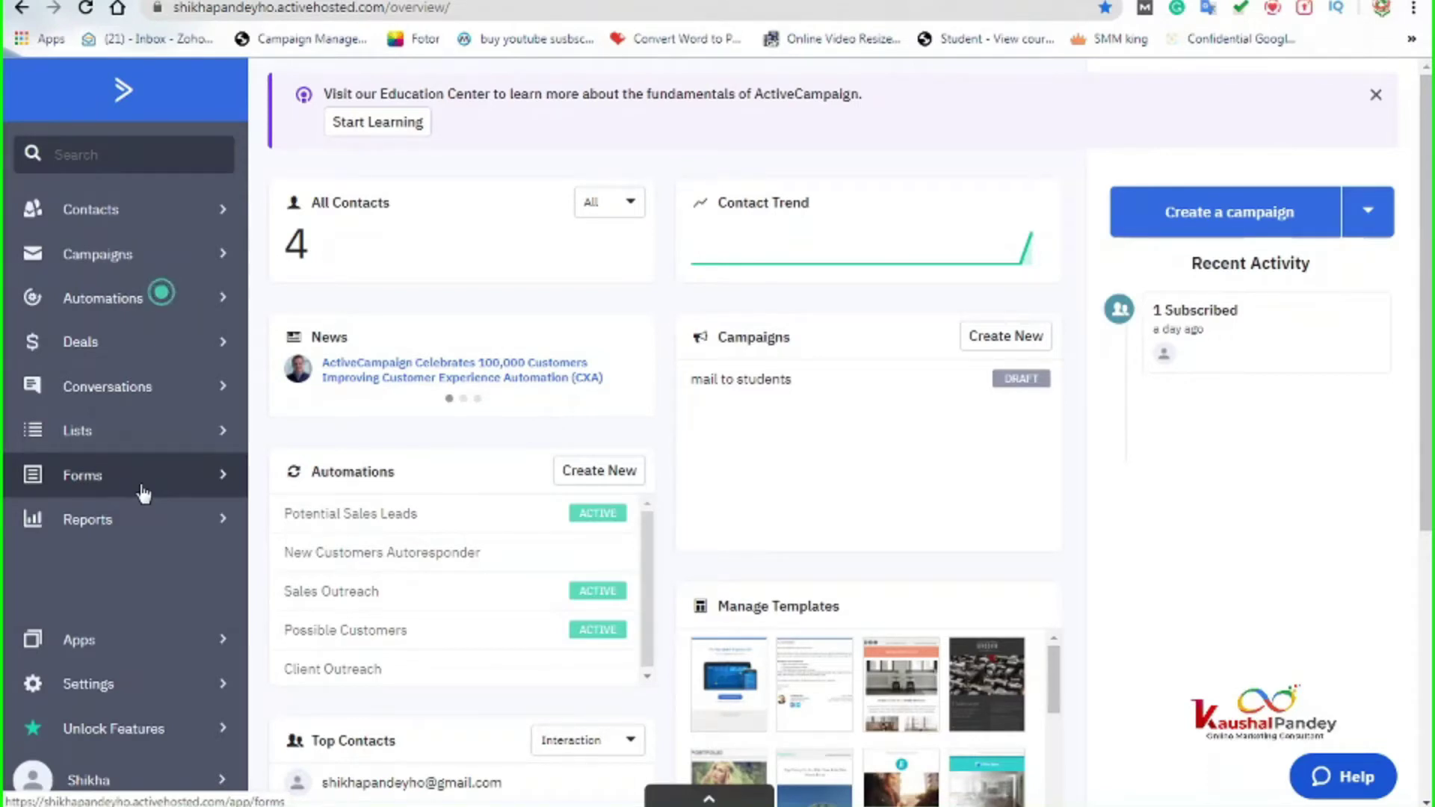
Open the Lists overview and check Master Contact List's available actions, then deselect it.
{"action": "left_click", "coordinate": [139, 441]}
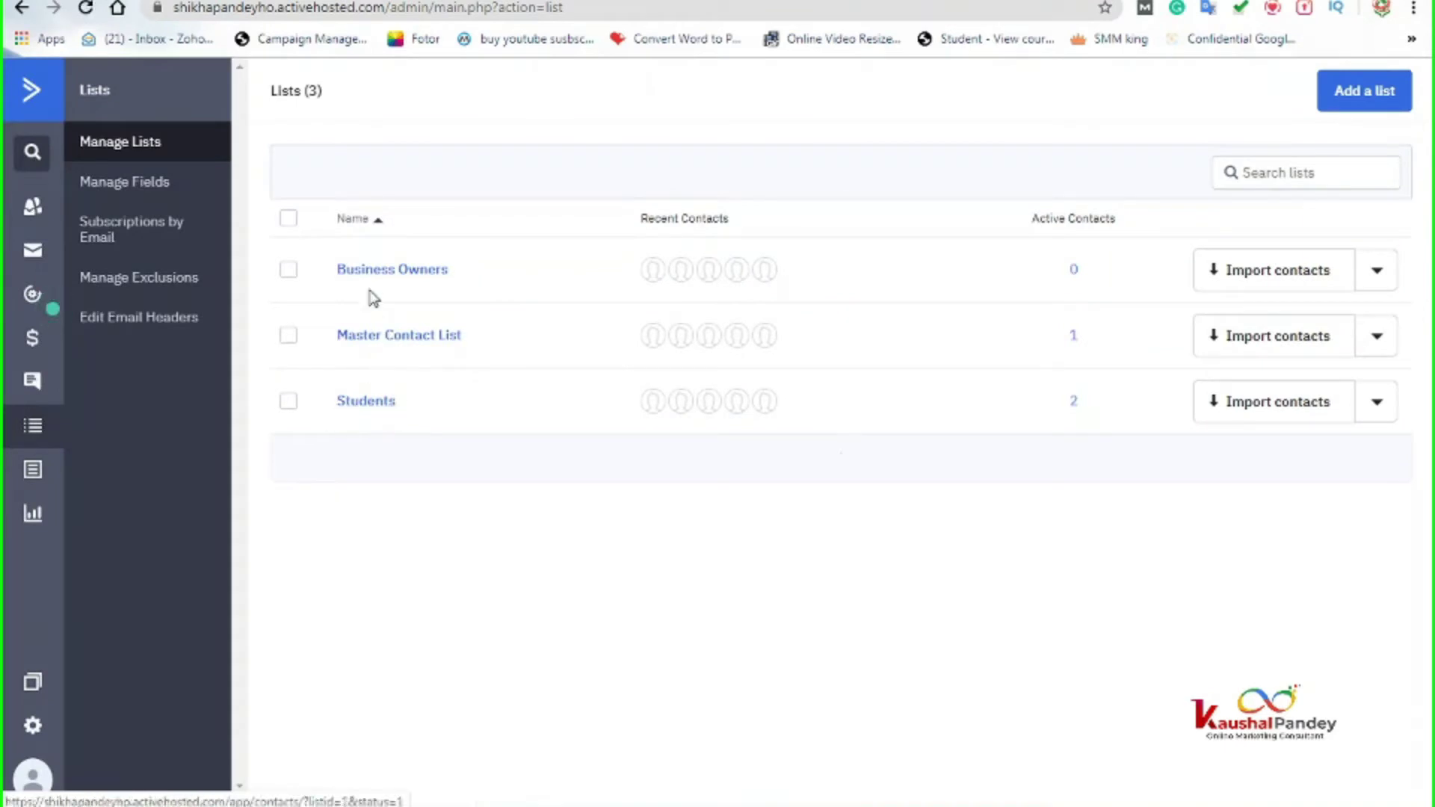
{"action": "left_click", "coordinate": [290, 338]}
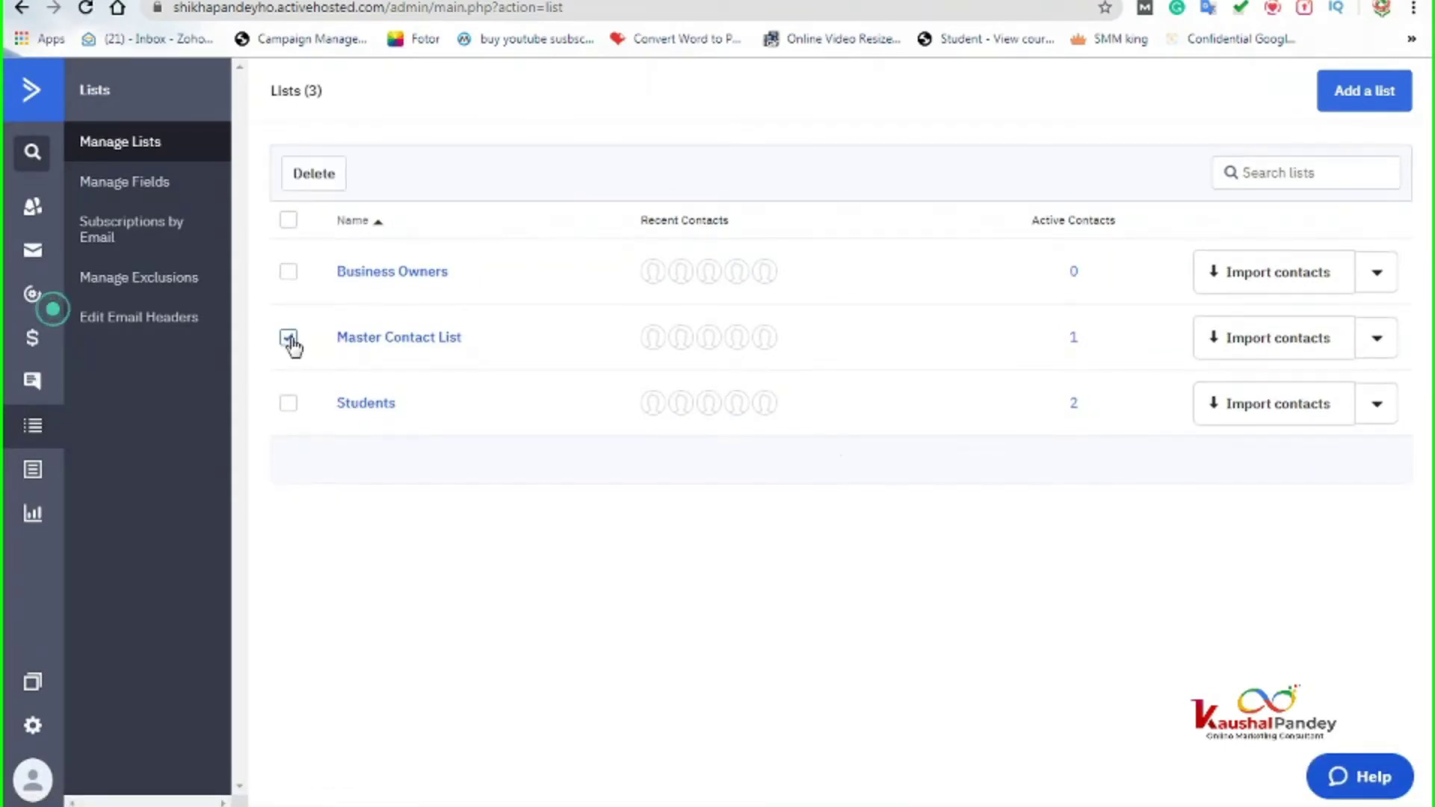
{"action": "left_click", "coordinate": [1377, 340]}
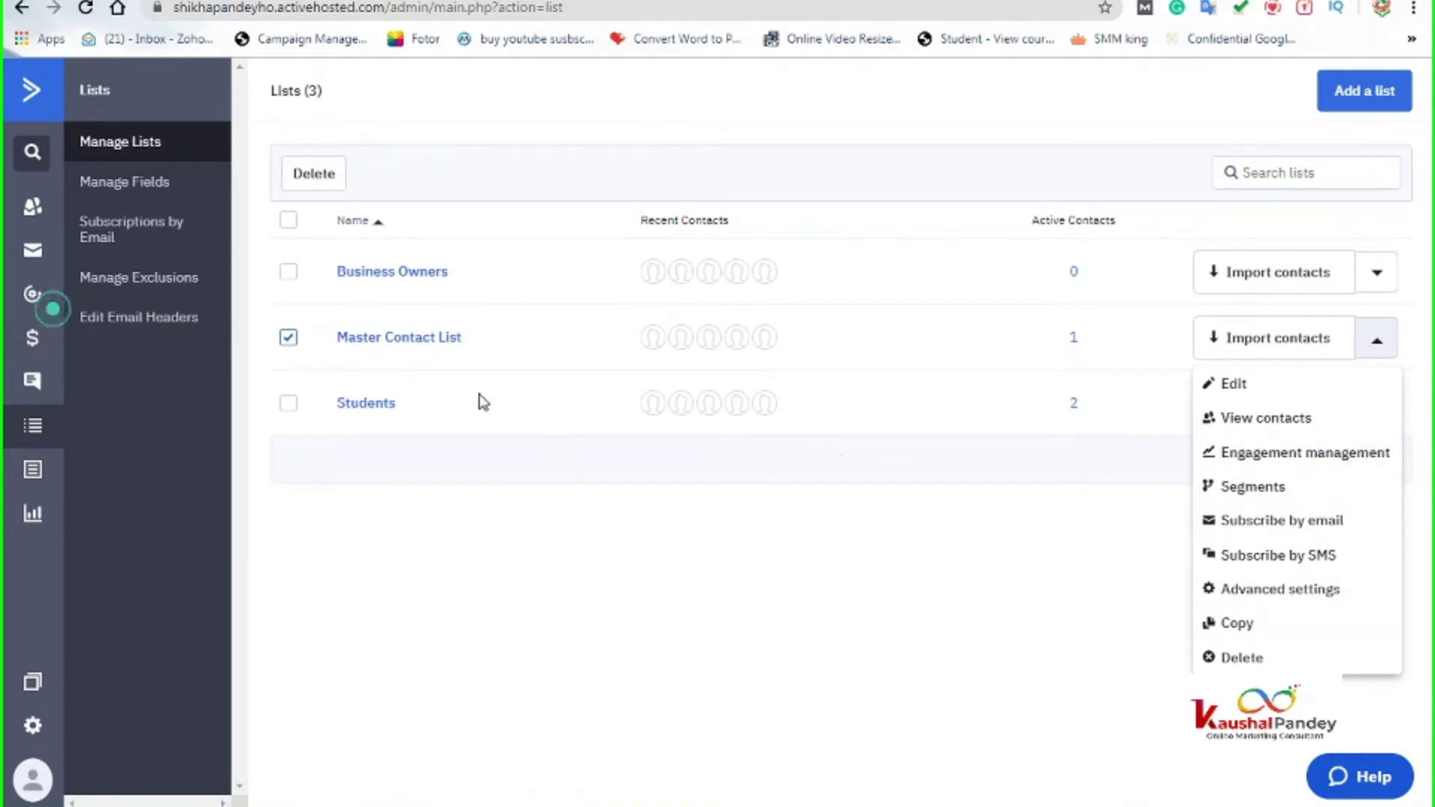
{"action": "left_click", "coordinate": [289, 338]}
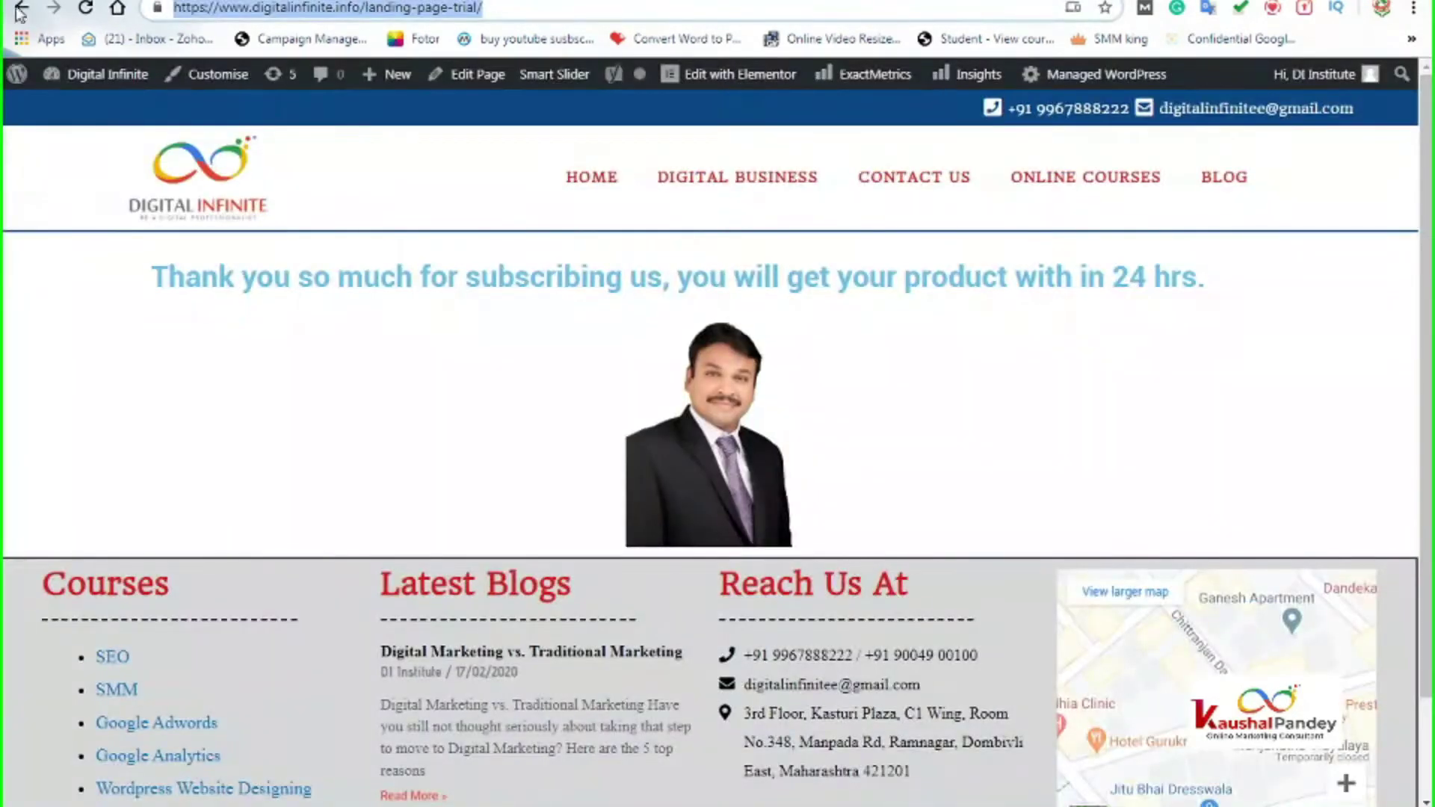
Load digitalinfinite.info and scroll down to its Subscribe for Email Updates form.
{"action": "left_click", "coordinate": [23, 11]}
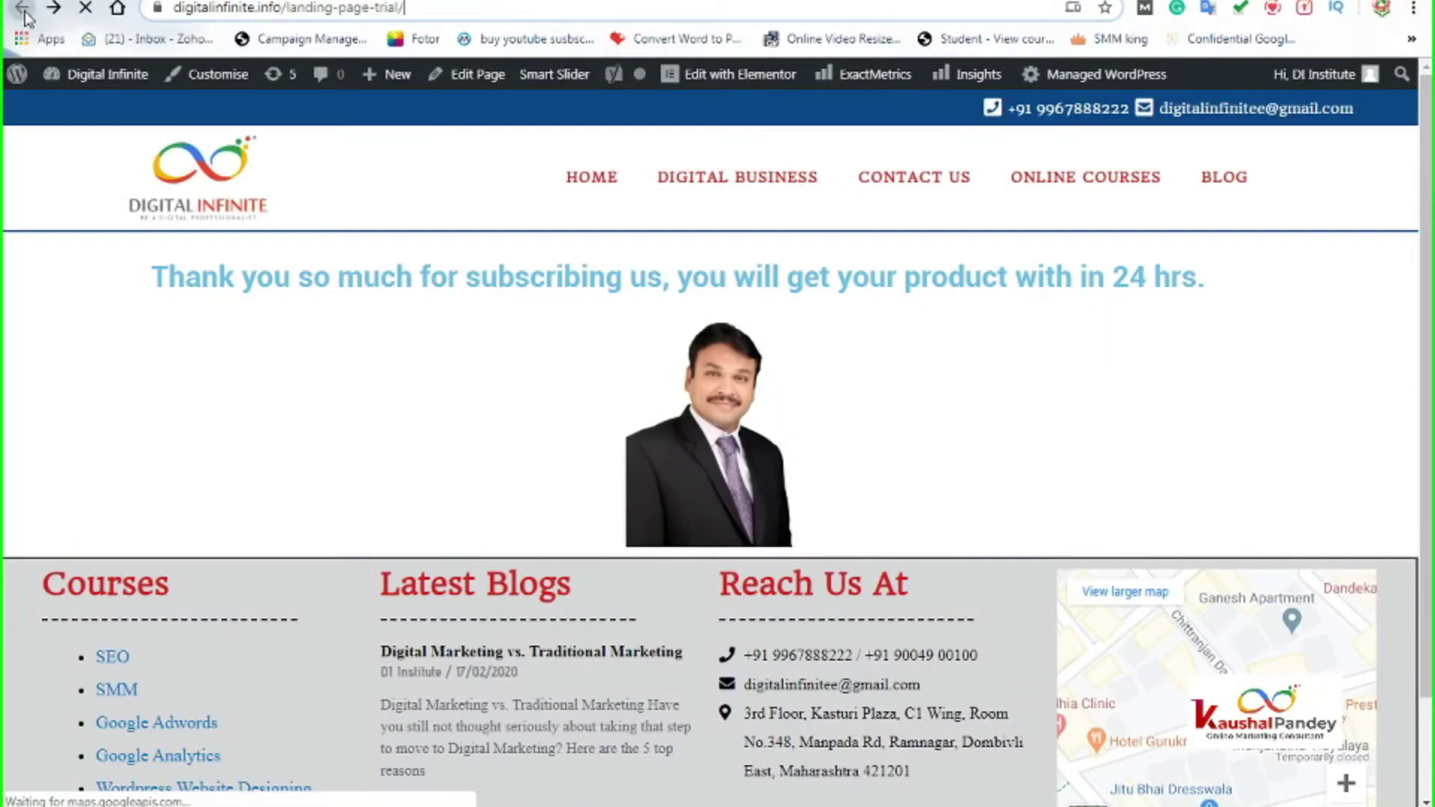
{"action": "type", "text": "a"}
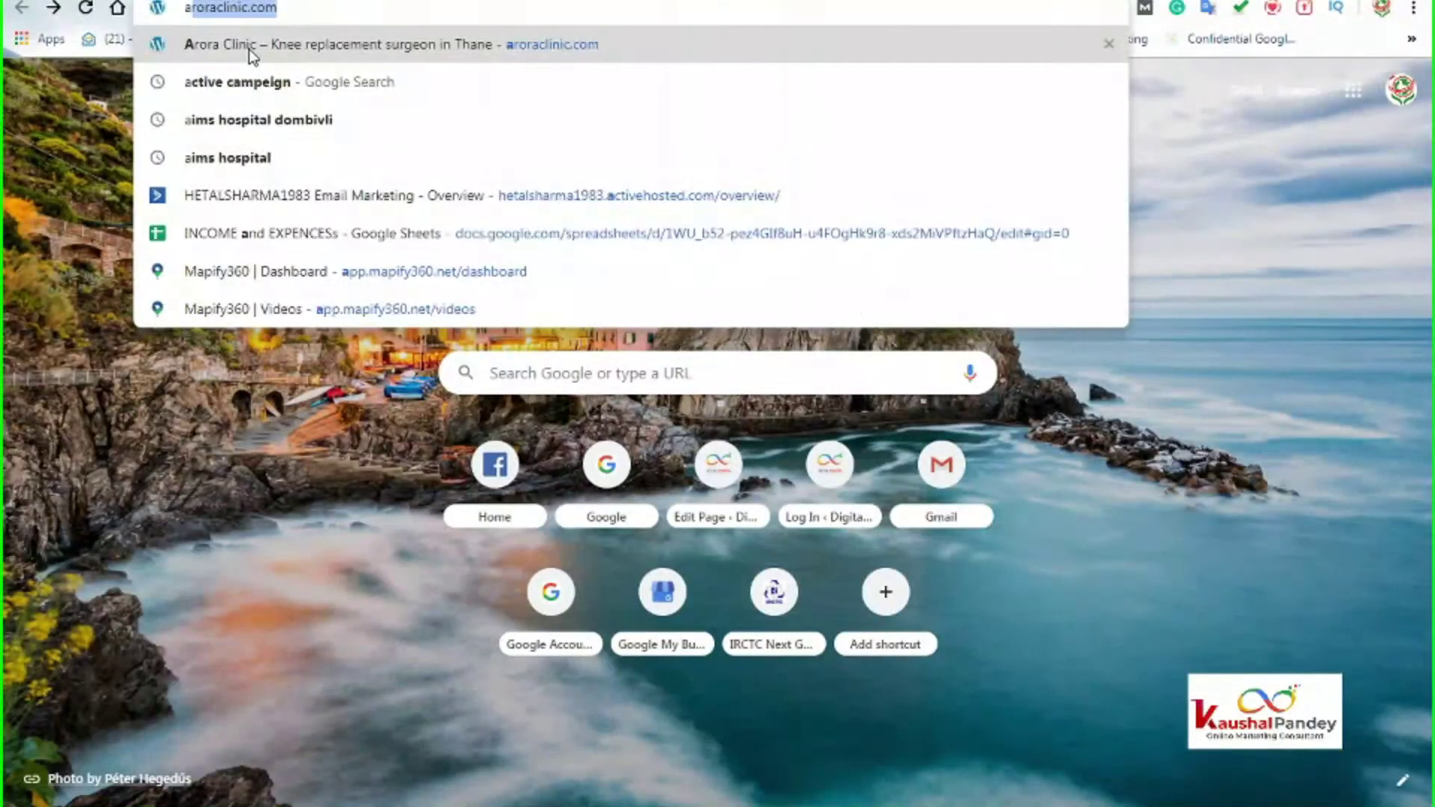
{"action": "key", "text": "BackSpace"}
{"action": "key", "text": "BackSpace"}
{"action": "type", "text": "d"}
{"action": "key", "text": "Return"}
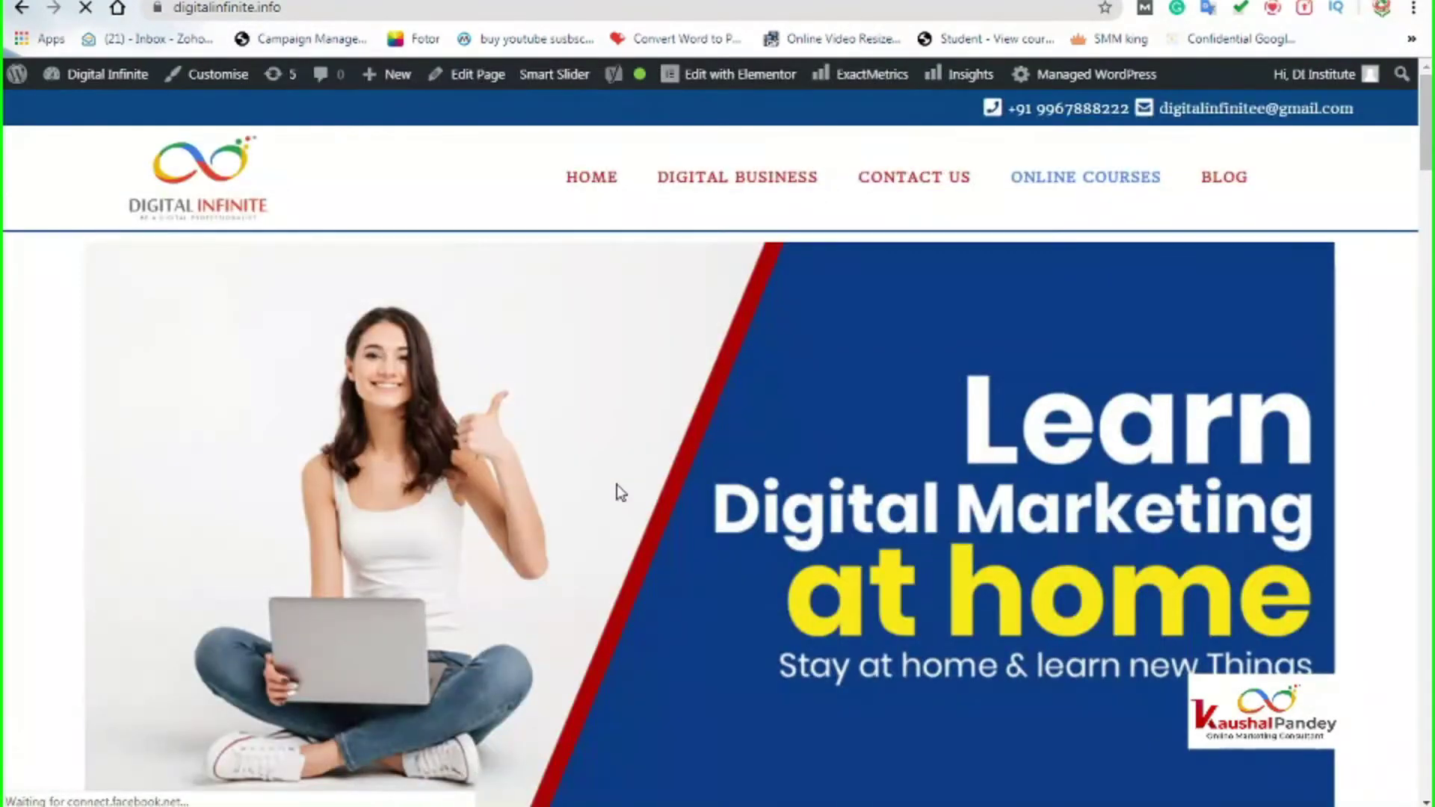
{"action": "scroll", "coordinate": [617, 493], "scroll_direction": "down", "scroll_amount": 15}
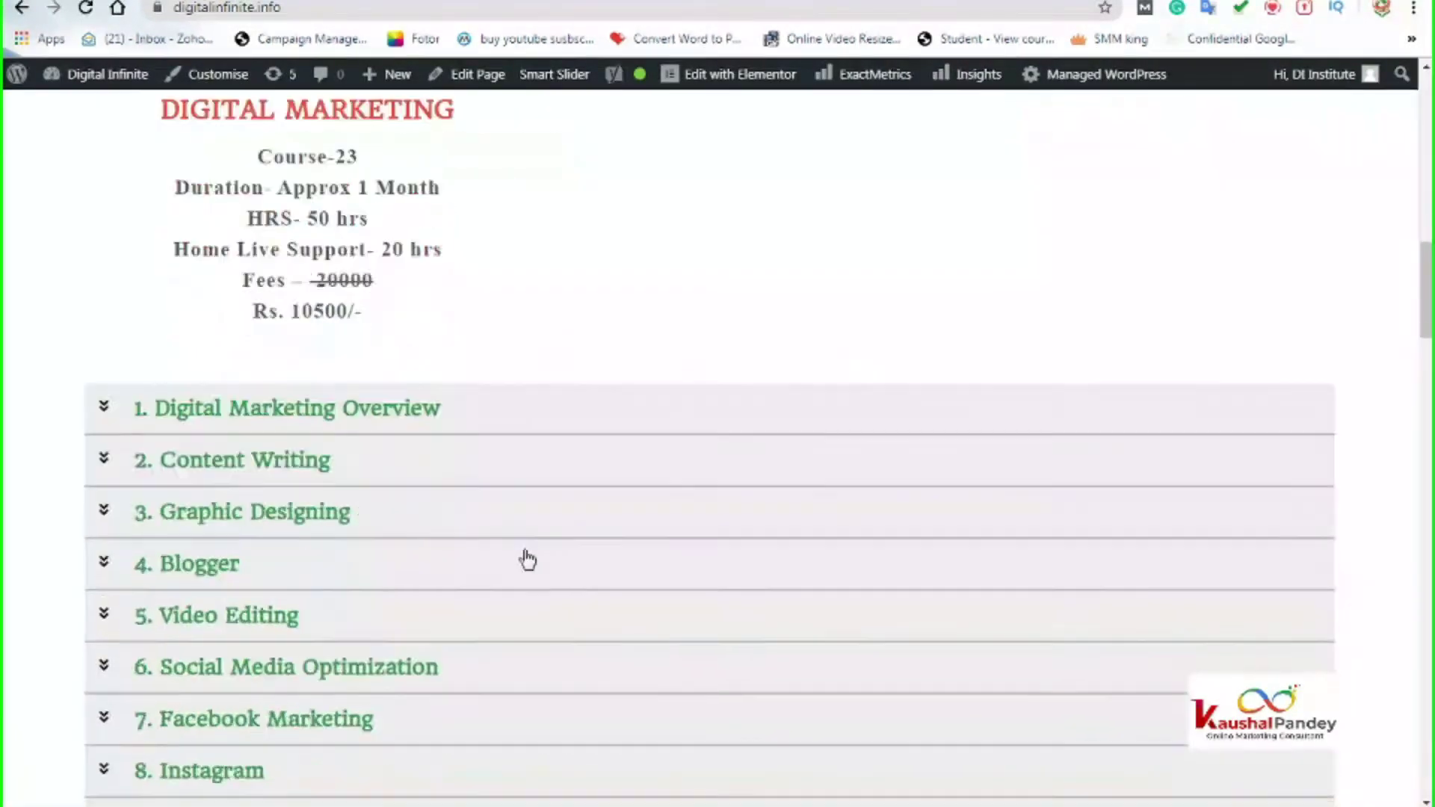
{"action": "scroll", "coordinate": [527, 559], "scroll_direction": "down", "scroll_amount": 20}
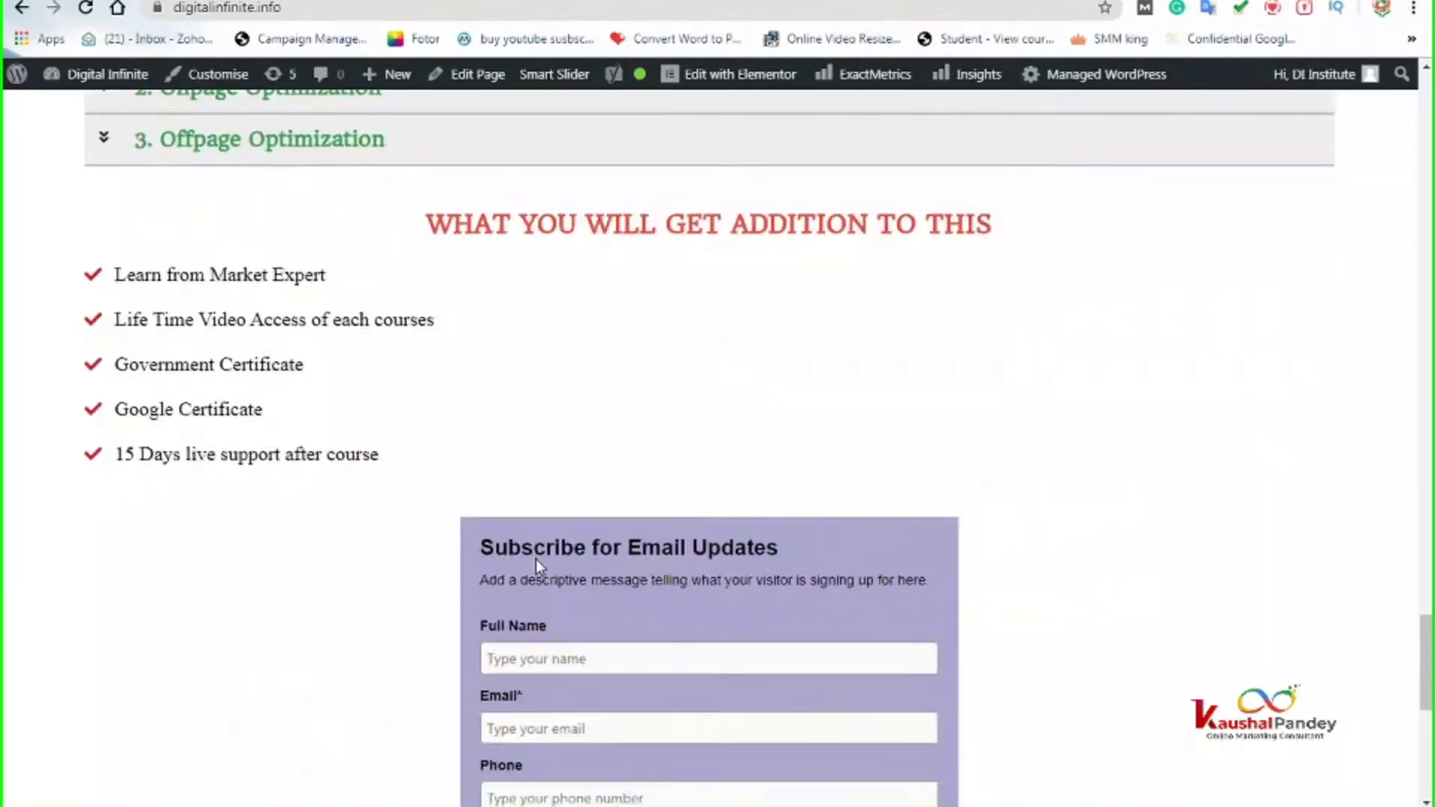
{"action": "scroll", "coordinate": [536, 560], "scroll_direction": "down", "scroll_amount": 8}
{"action": "scroll", "coordinate": [598, 337], "scroll_direction": "up", "scroll_amount": 3}
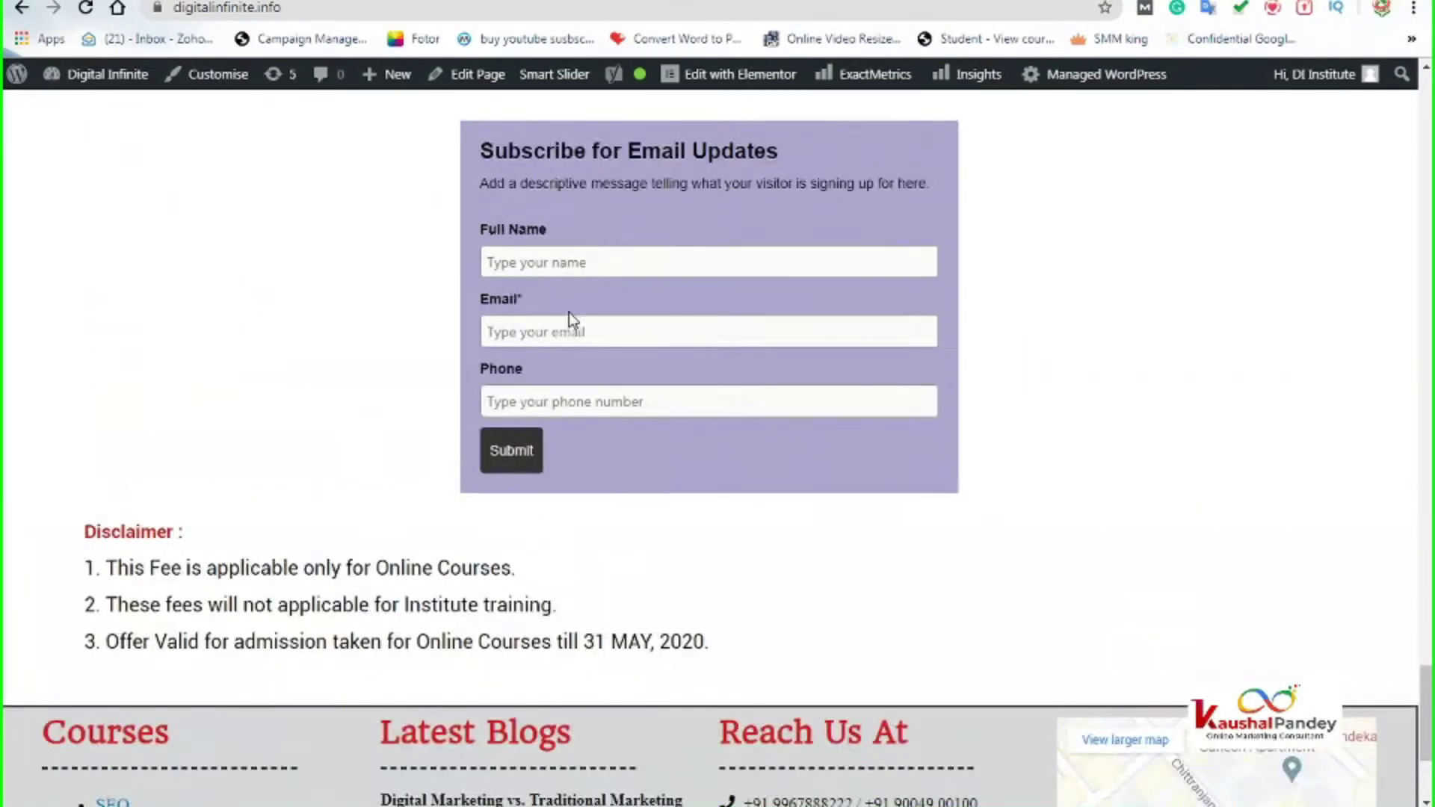
Fill the subscribe form with Full Name 'Digital Infinite' and the subscriber's e-mail address.
{"action": "left_click", "coordinate": [552, 262]}
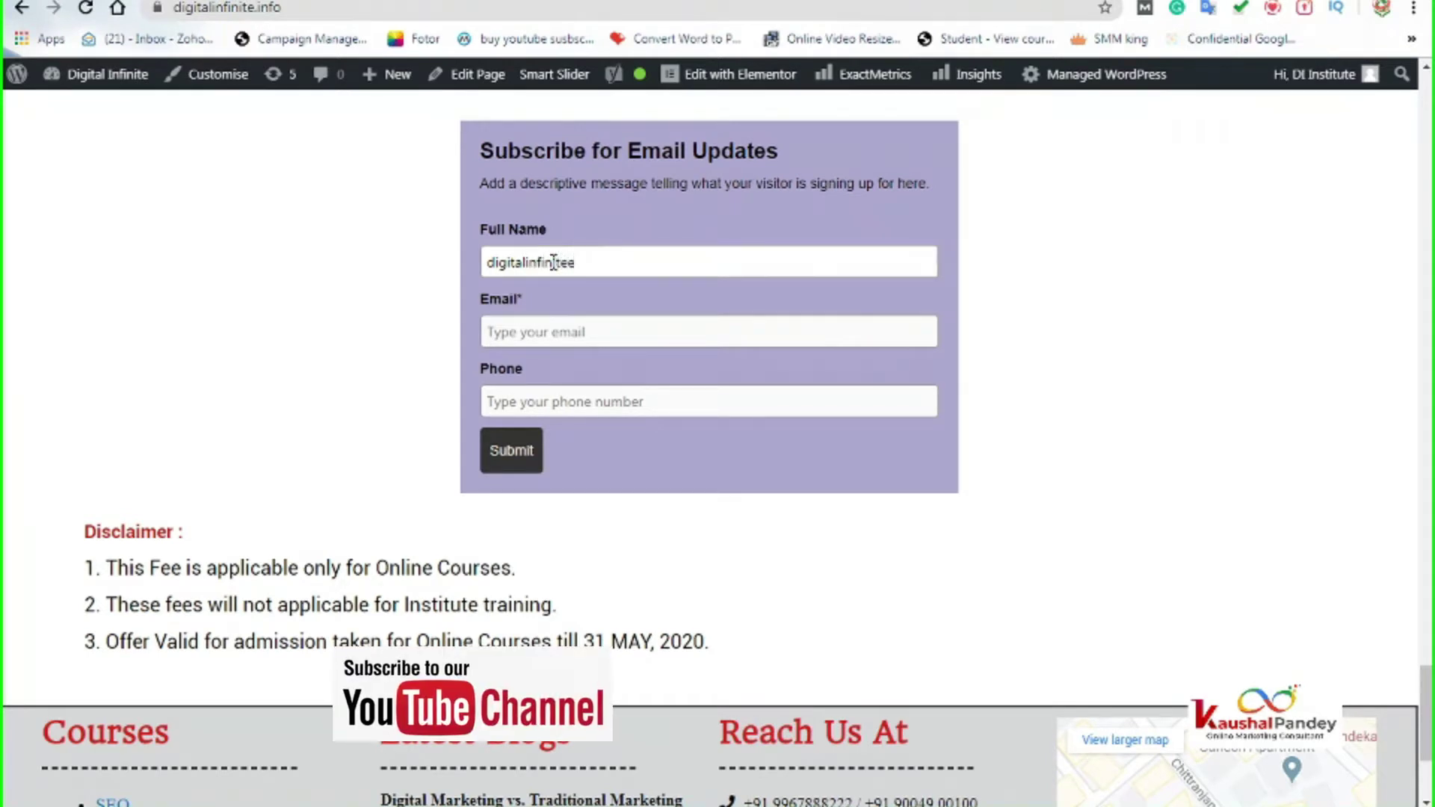
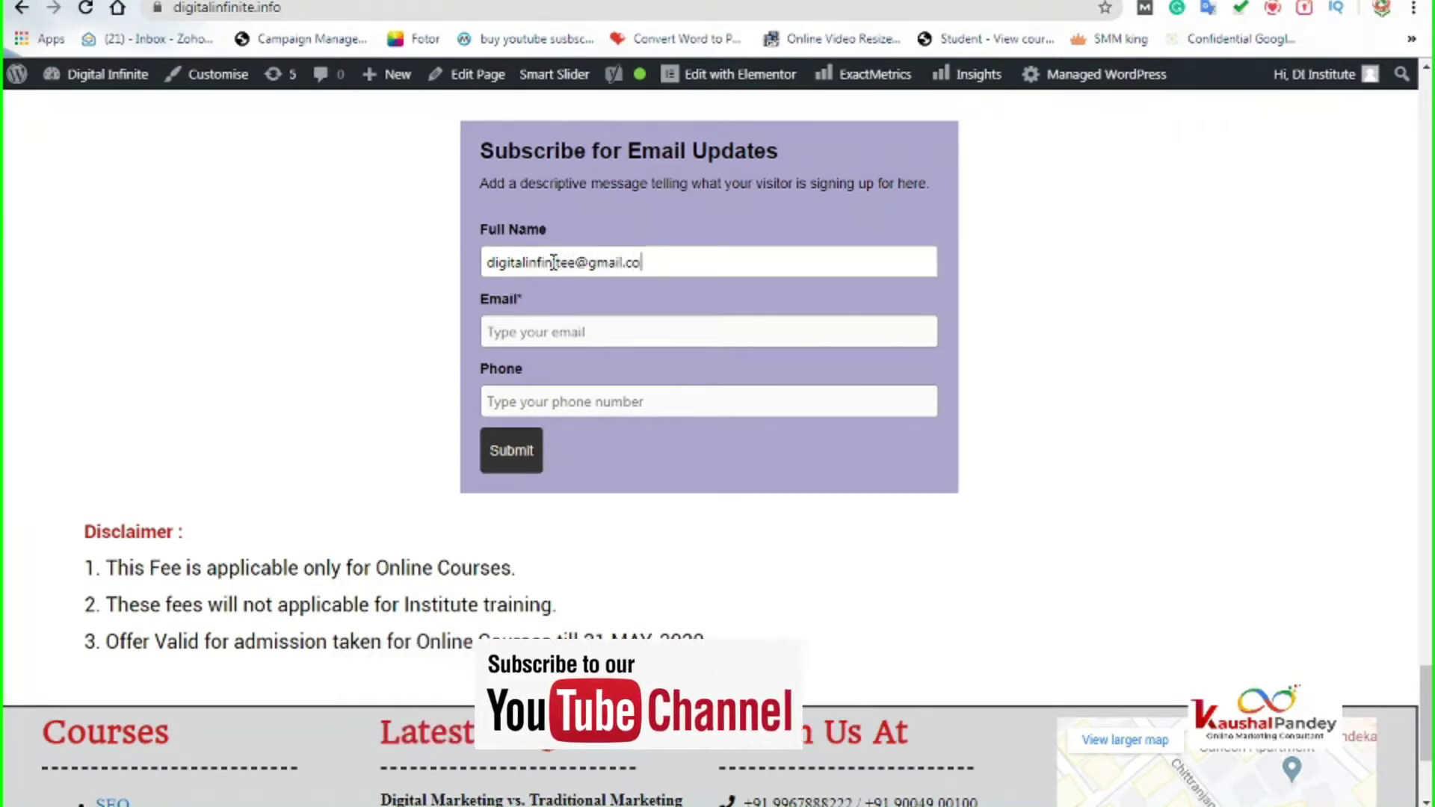
{"action": "left_click", "coordinate": [508, 323]}
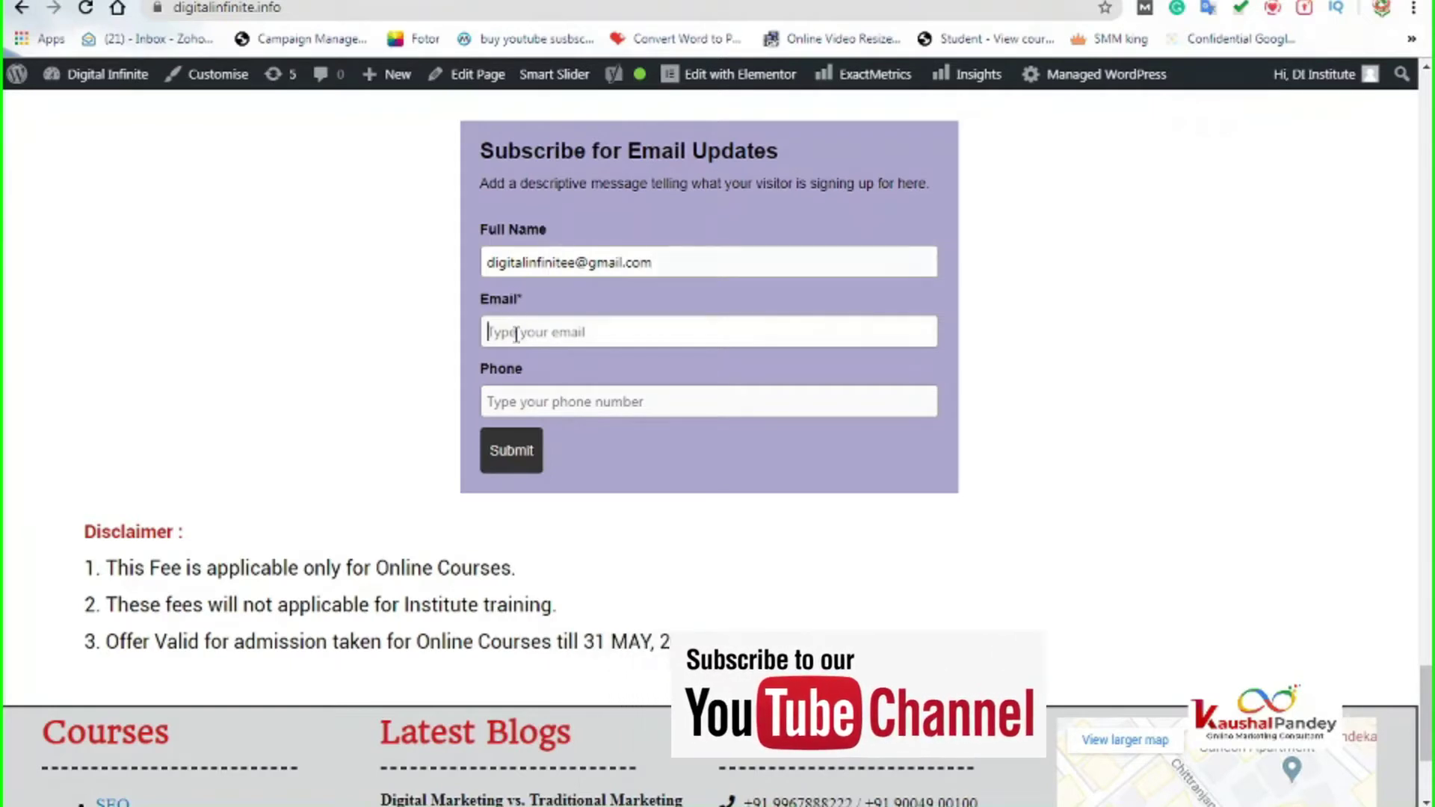
{"action": "left_click_drag", "start_coordinate": [676, 270], "coordinate": [464, 266]}
{"action": "key", "text": "ctrl+c"}
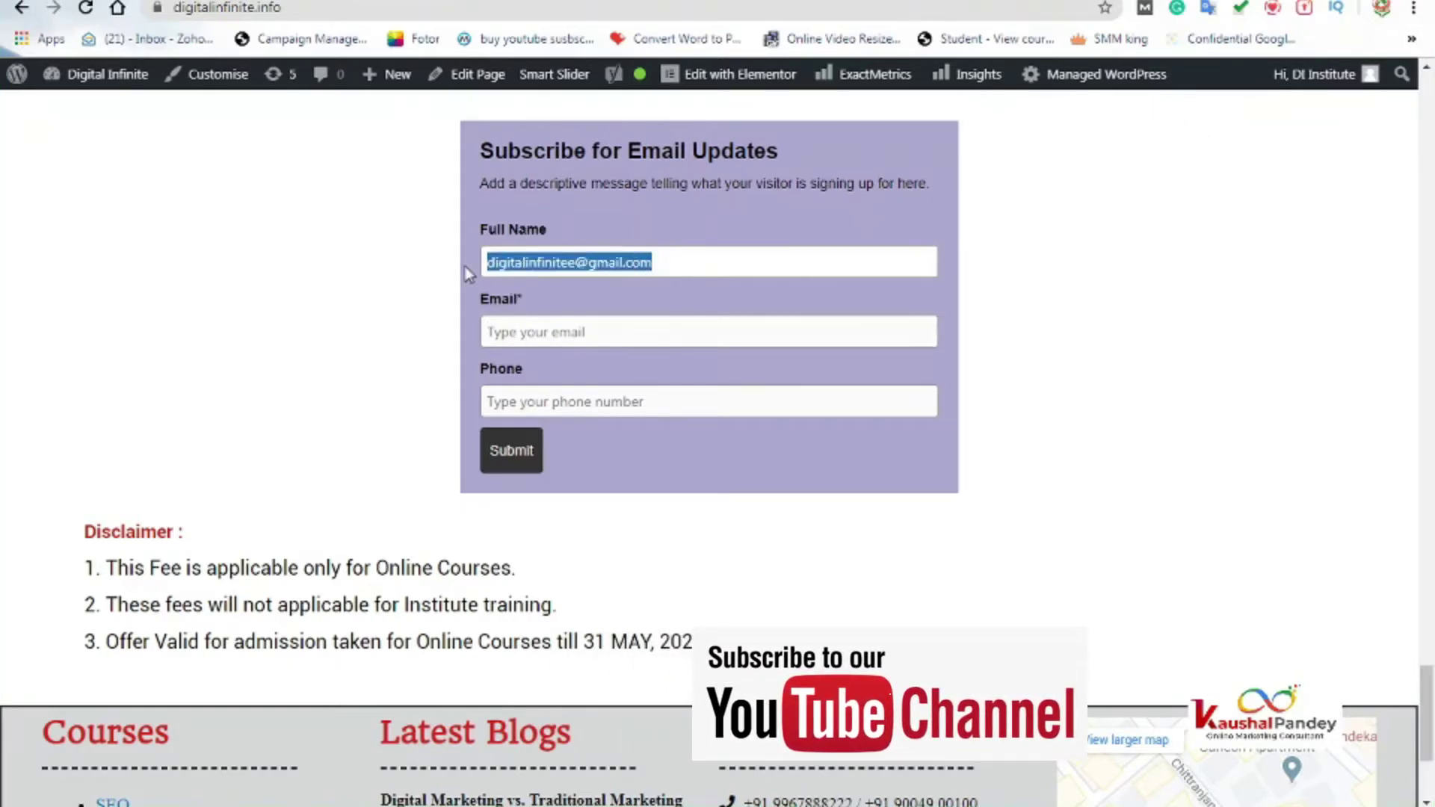
{"action": "left_click", "coordinate": [534, 331]}
{"action": "key", "text": "ctrl+v"}
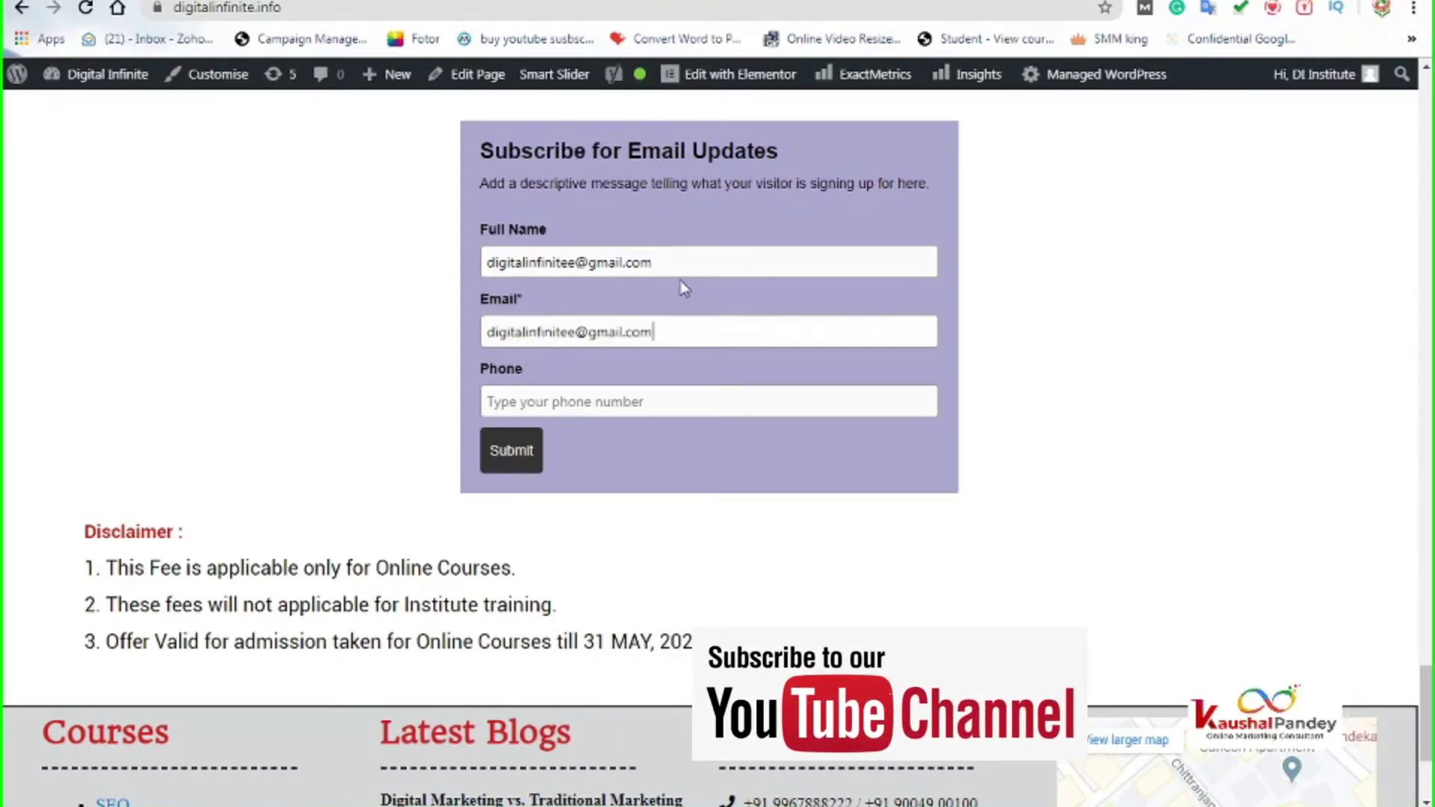
{"action": "left_click_drag", "start_coordinate": [682, 263], "coordinate": [417, 261]}
{"action": "type", "text": "Di"}
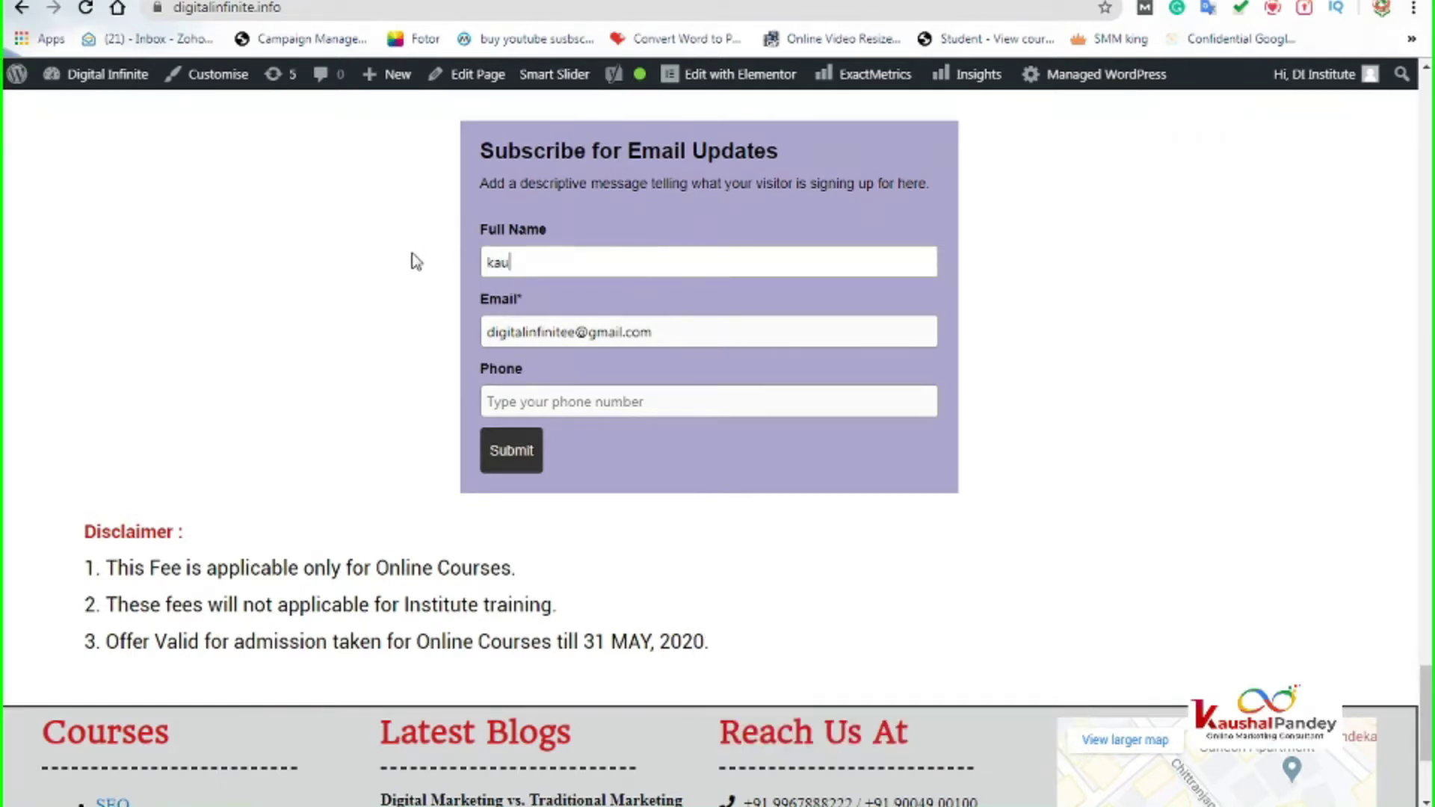
{"action": "key", "text": "BackSpace"}
{"action": "key", "text": "BackSpace"}
{"action": "type", "text": "Digital Infinite"}
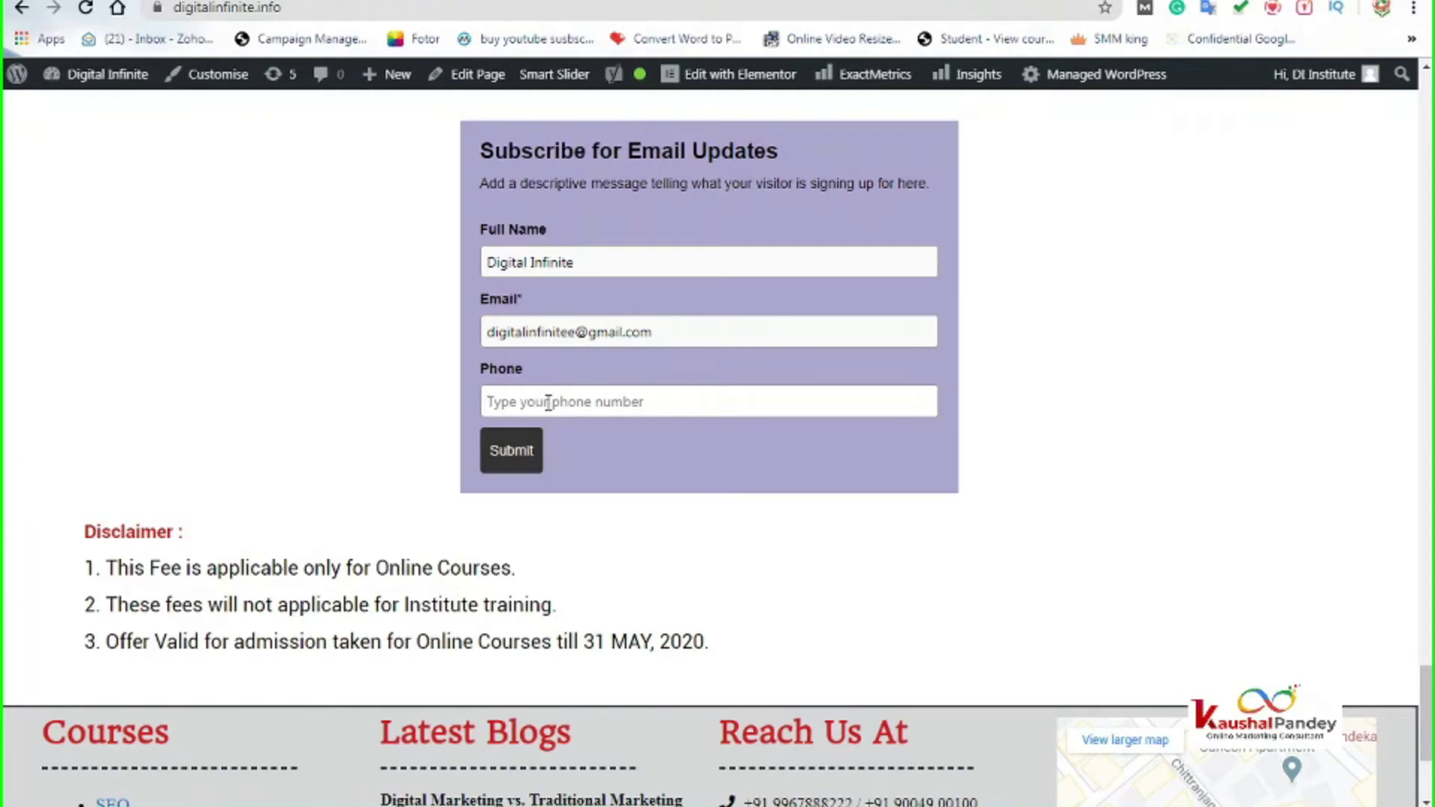
Enter the subscriber's phone number and submit the form.
{"action": "left_click", "coordinate": [548, 402]}
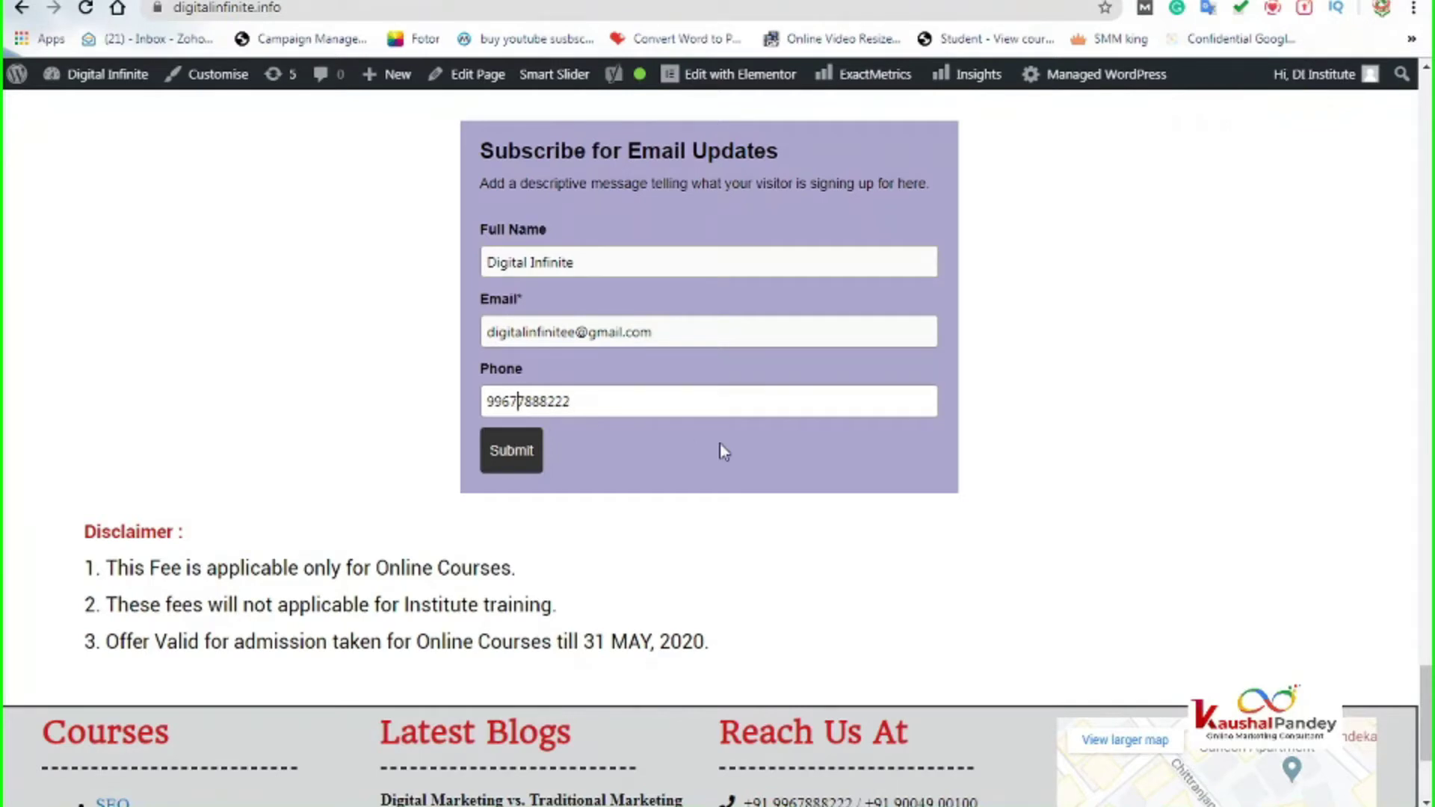
{"action": "key", "text": "Delete"}
{"action": "left_click", "coordinate": [517, 465]}
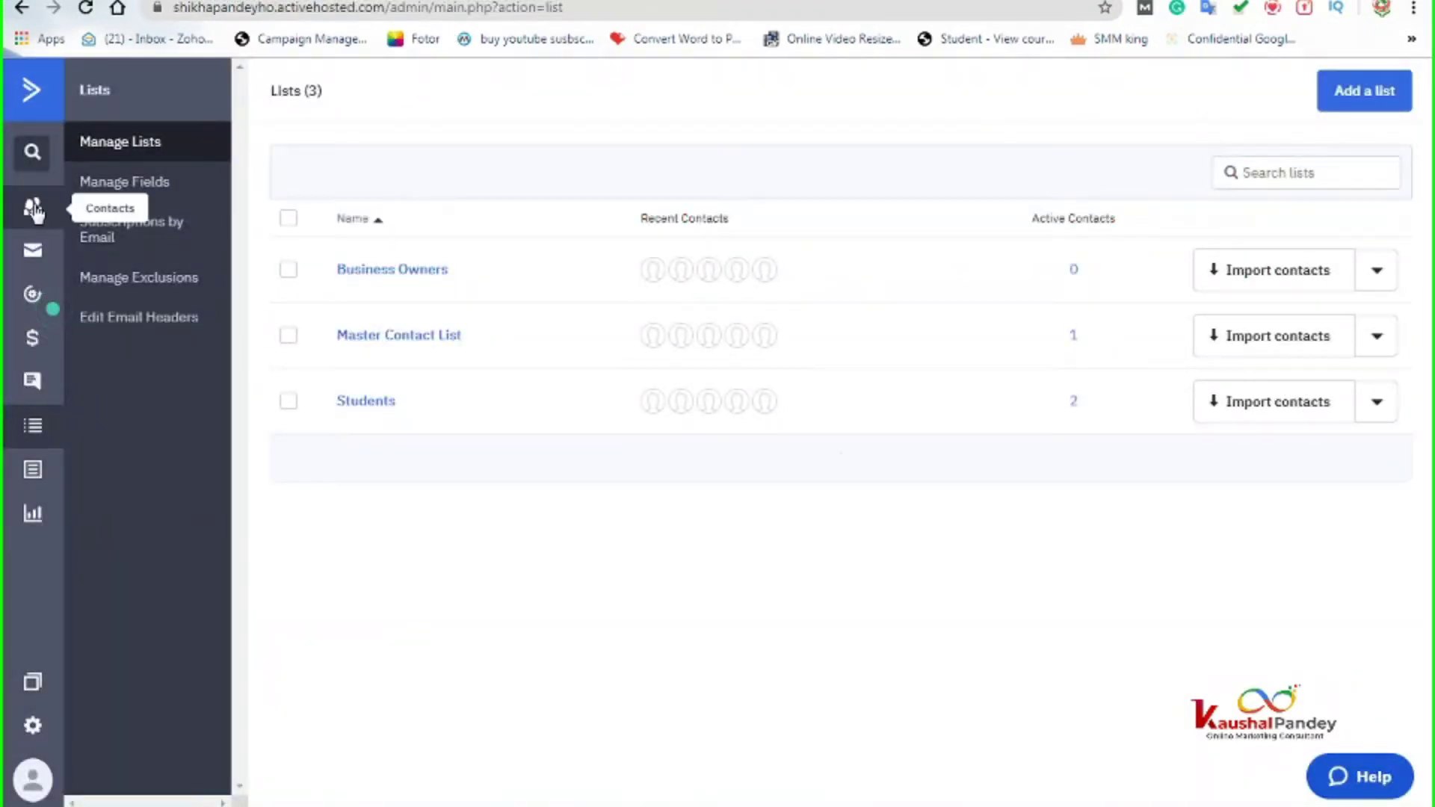
Open Contacts and filter the list to show only the Students list's contacts.
{"action": "left_click", "coordinate": [36, 207]}
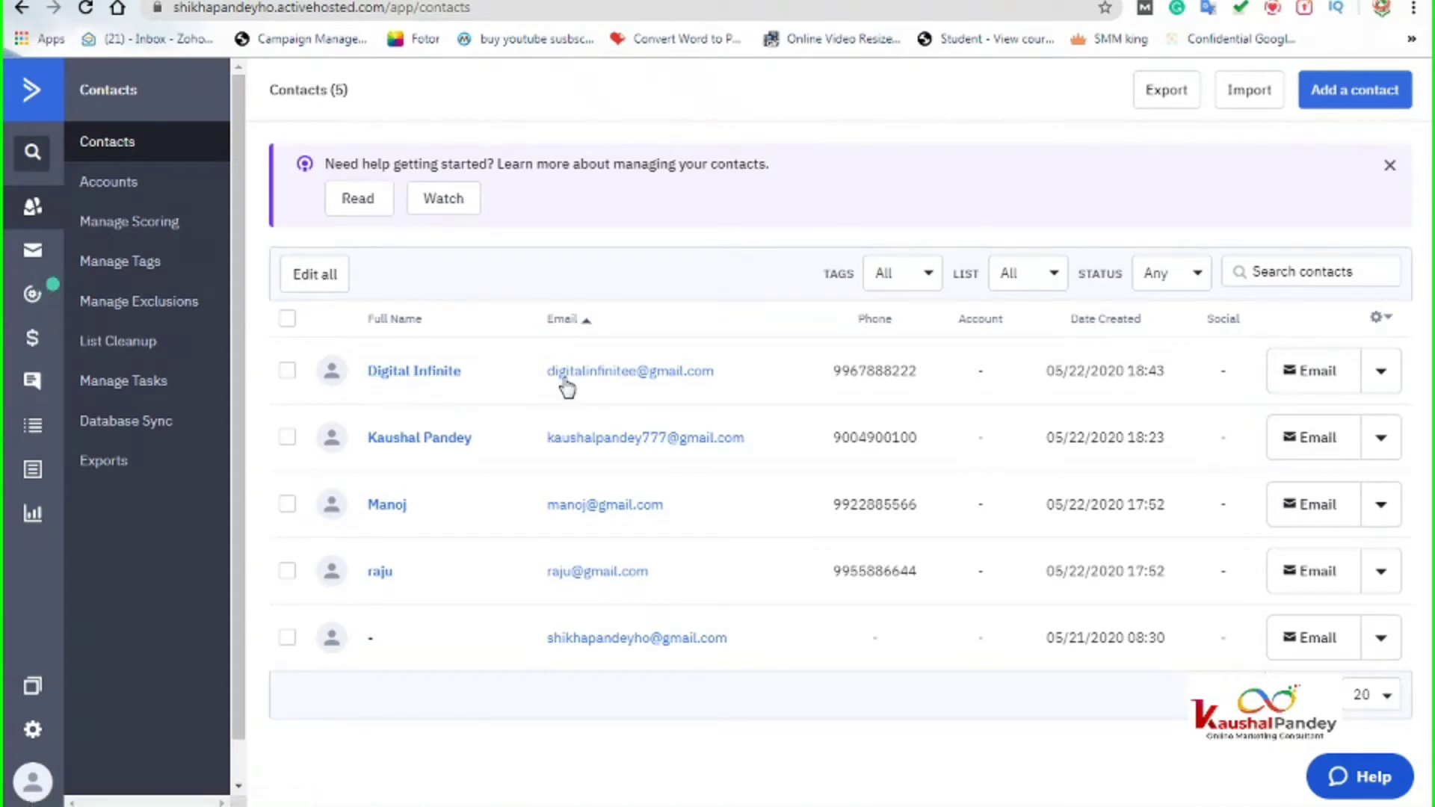
{"action": "left_click", "coordinate": [1049, 277]}
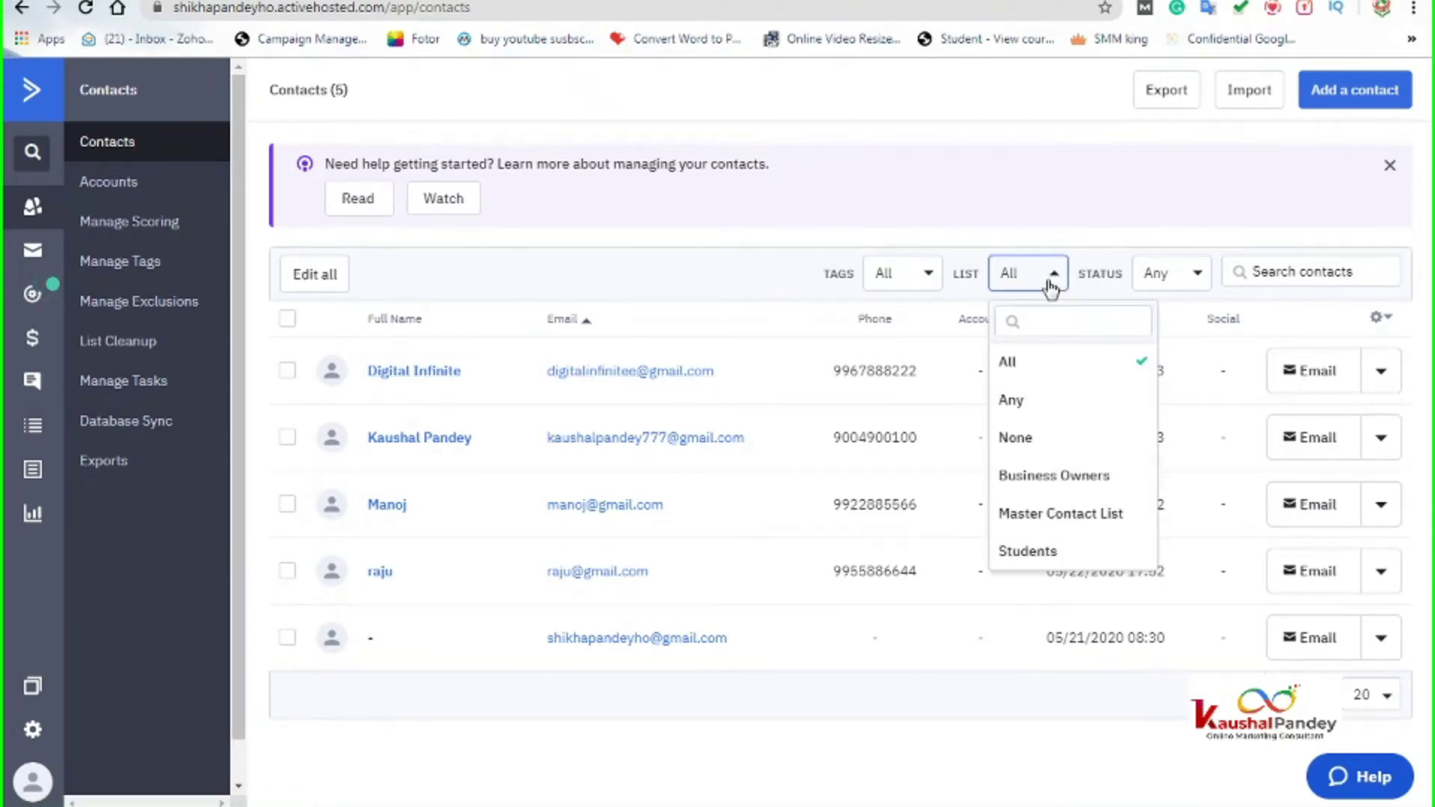
{"action": "left_click", "coordinate": [1028, 551]}
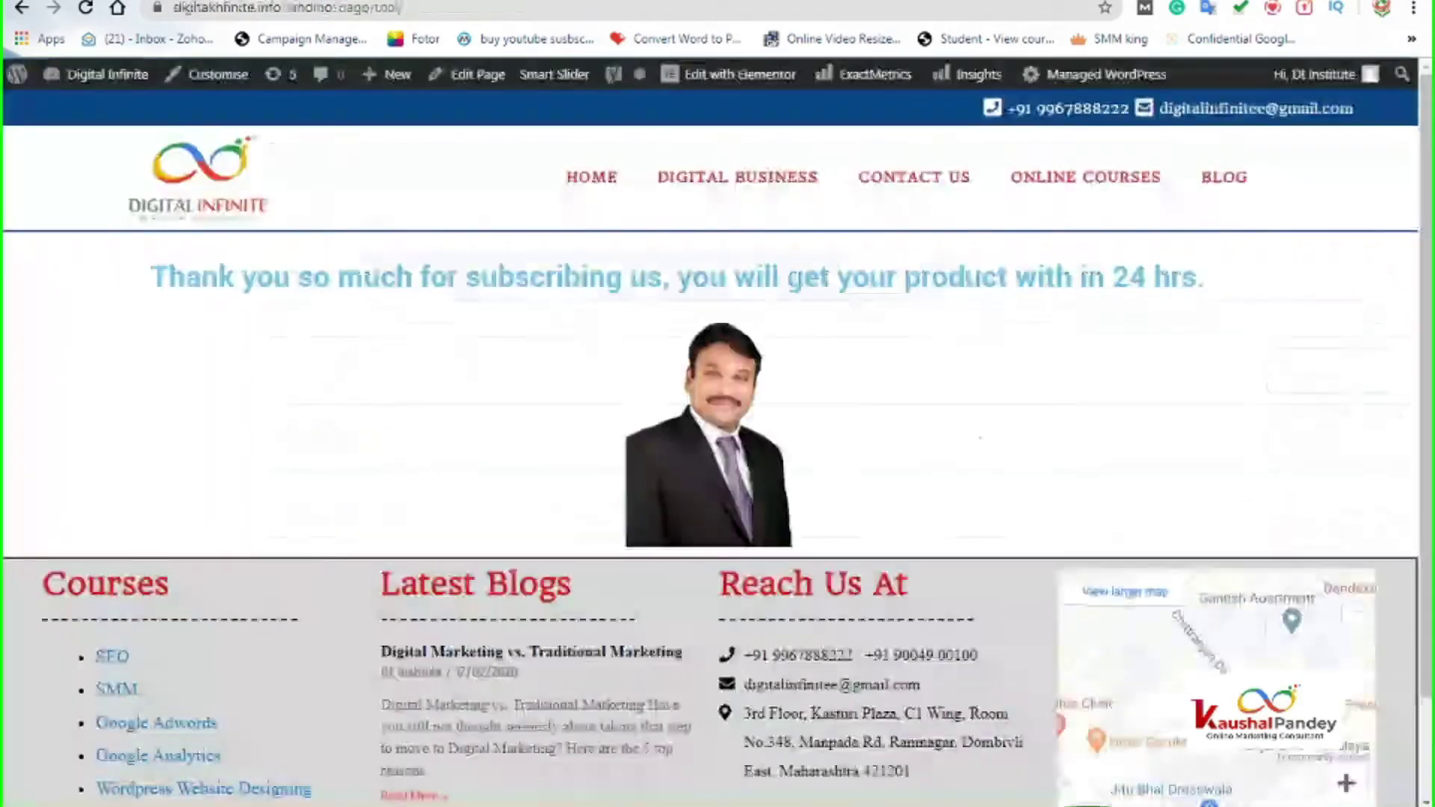
Open the Digital Business page, review its subscribe form, and launch Edit with Elementor.
{"action": "left_click", "coordinate": [726, 183]}
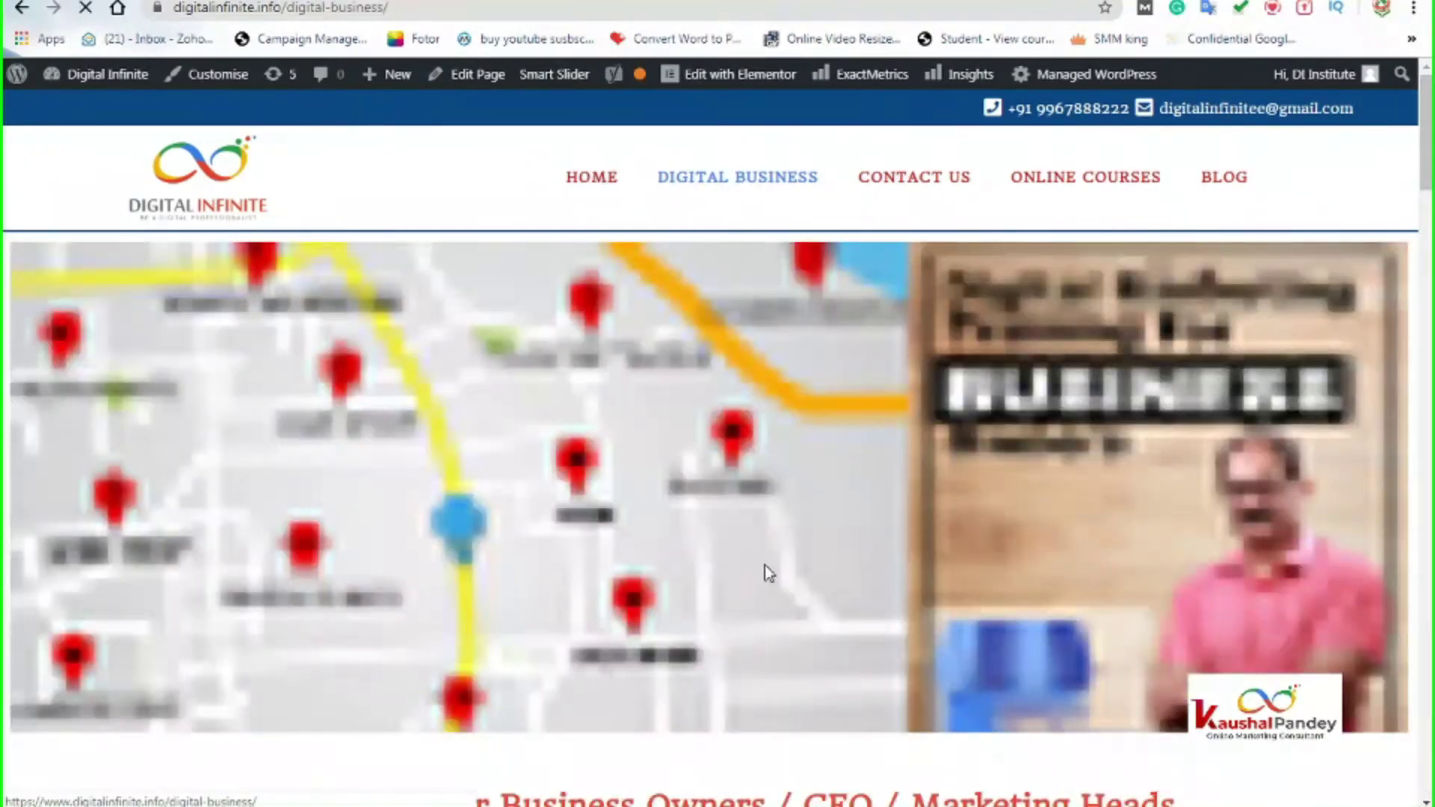
{"action": "scroll", "coordinate": [529, 580], "scroll_direction": "down", "scroll_amount": 6}
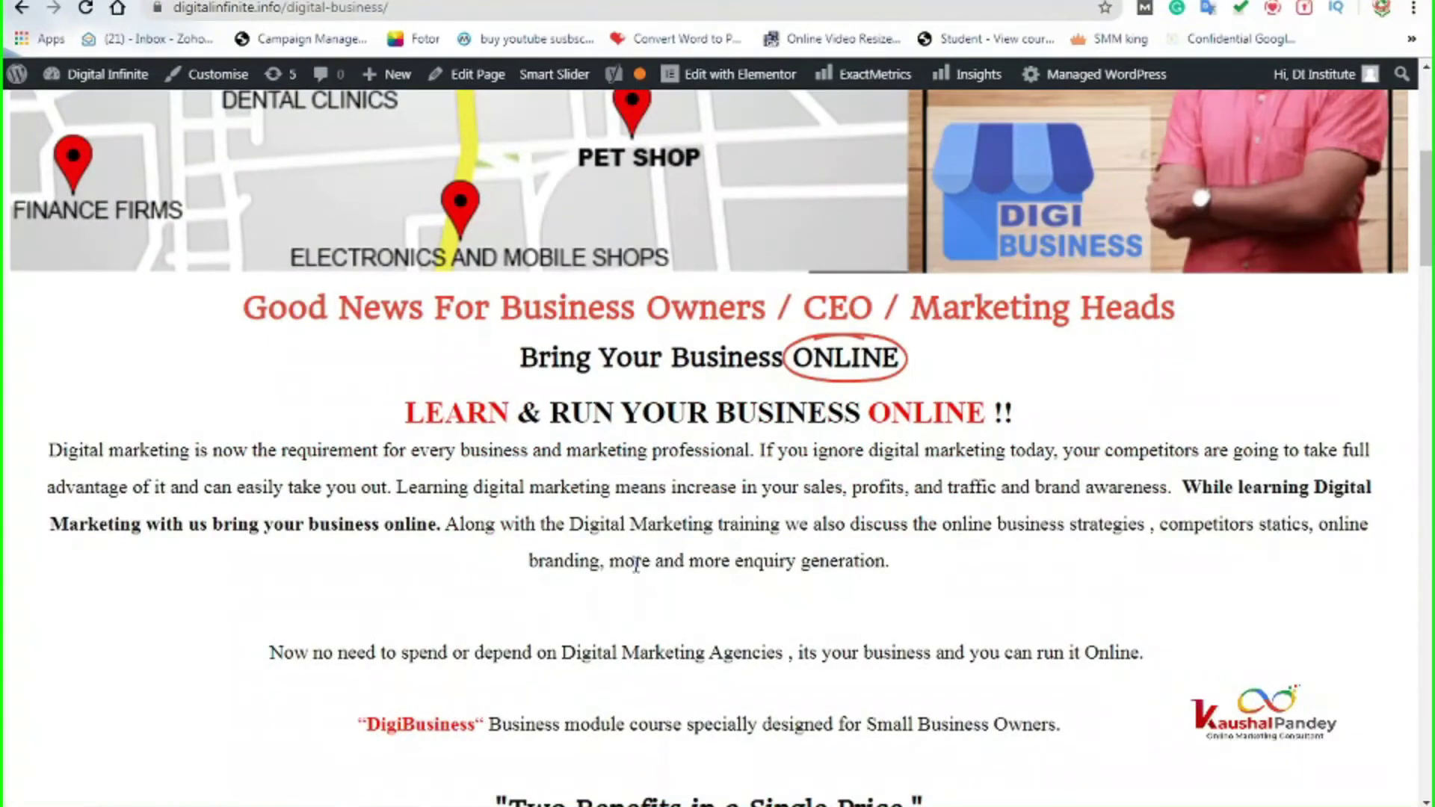
{"action": "scroll", "coordinate": [636, 568], "scroll_direction": "down", "scroll_amount": 20}
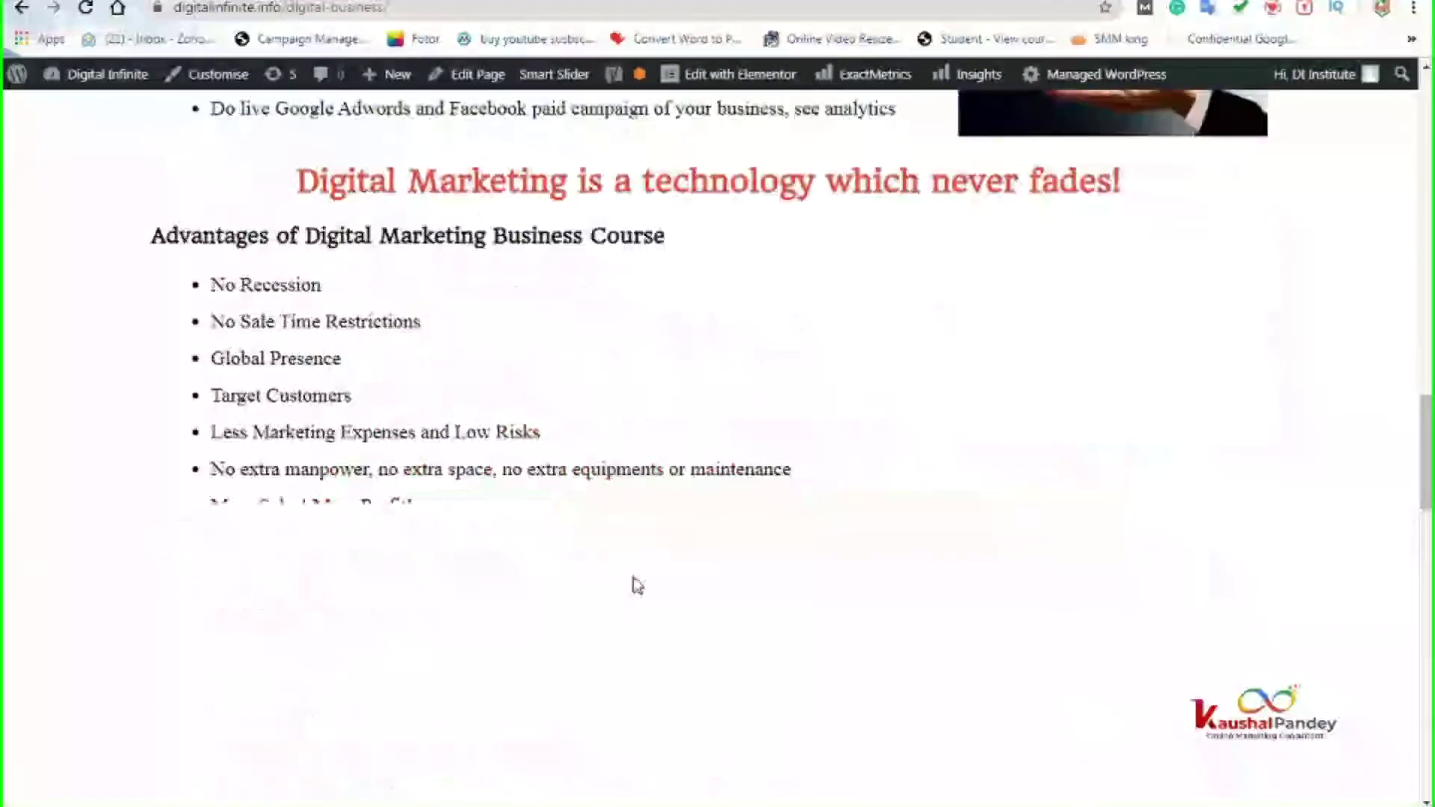
{"action": "scroll", "coordinate": [636, 591], "scroll_direction": "down", "scroll_amount": 6}
{"action": "scroll", "coordinate": [658, 580], "scroll_direction": "up", "scroll_amount": 5}
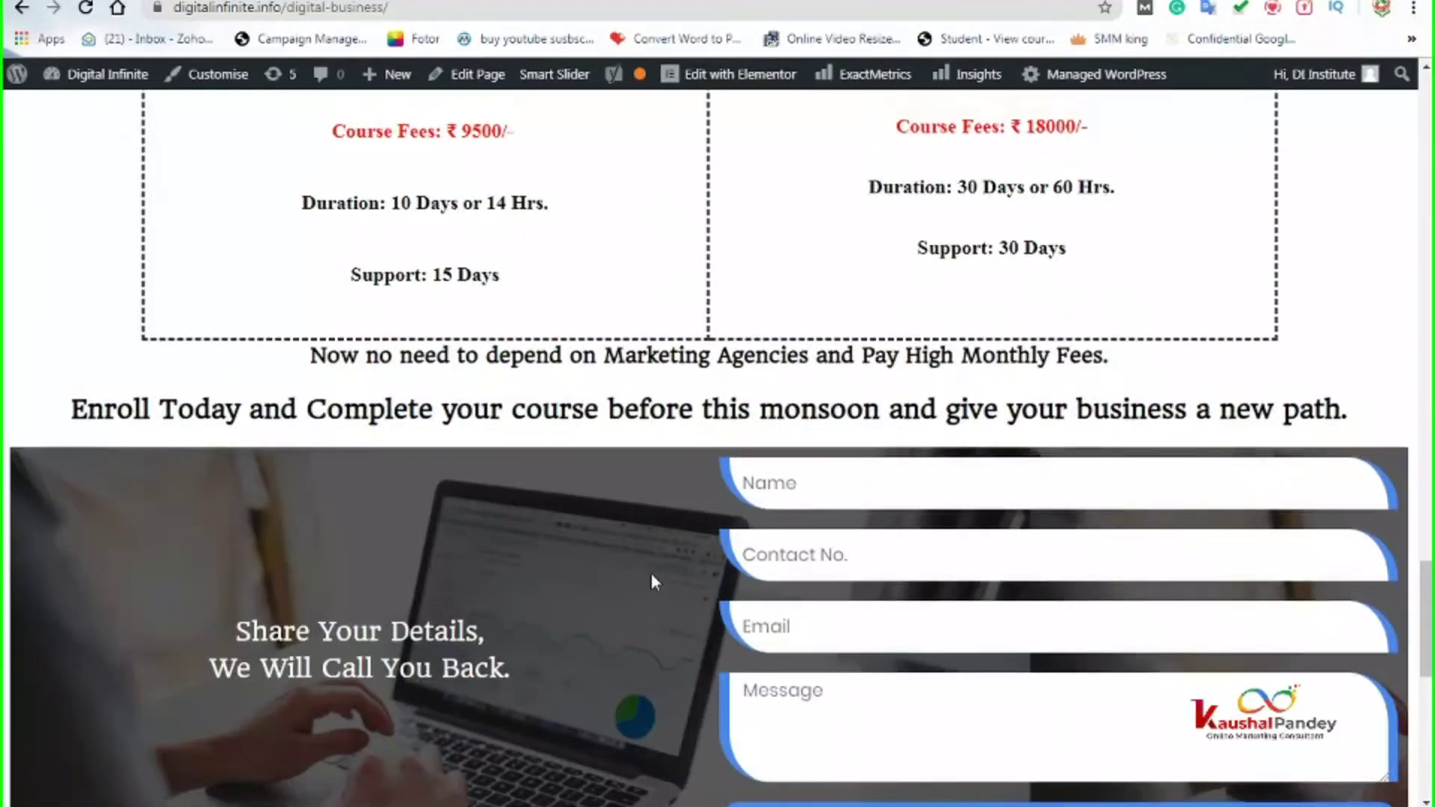
{"action": "scroll", "coordinate": [768, 610], "scroll_direction": "down", "scroll_amount": 8}
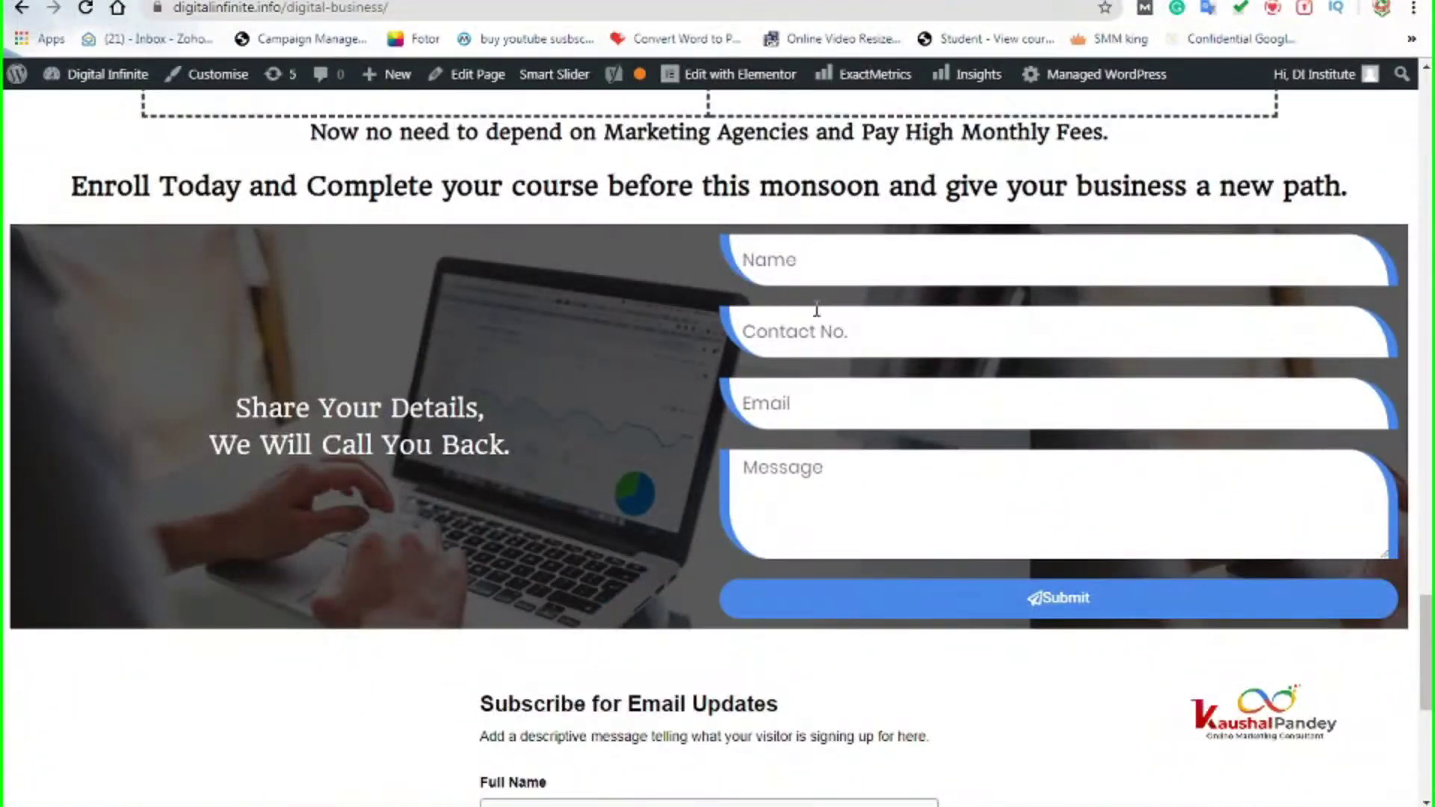
{"action": "scroll", "coordinate": [672, 749], "scroll_direction": "down", "scroll_amount": 4}
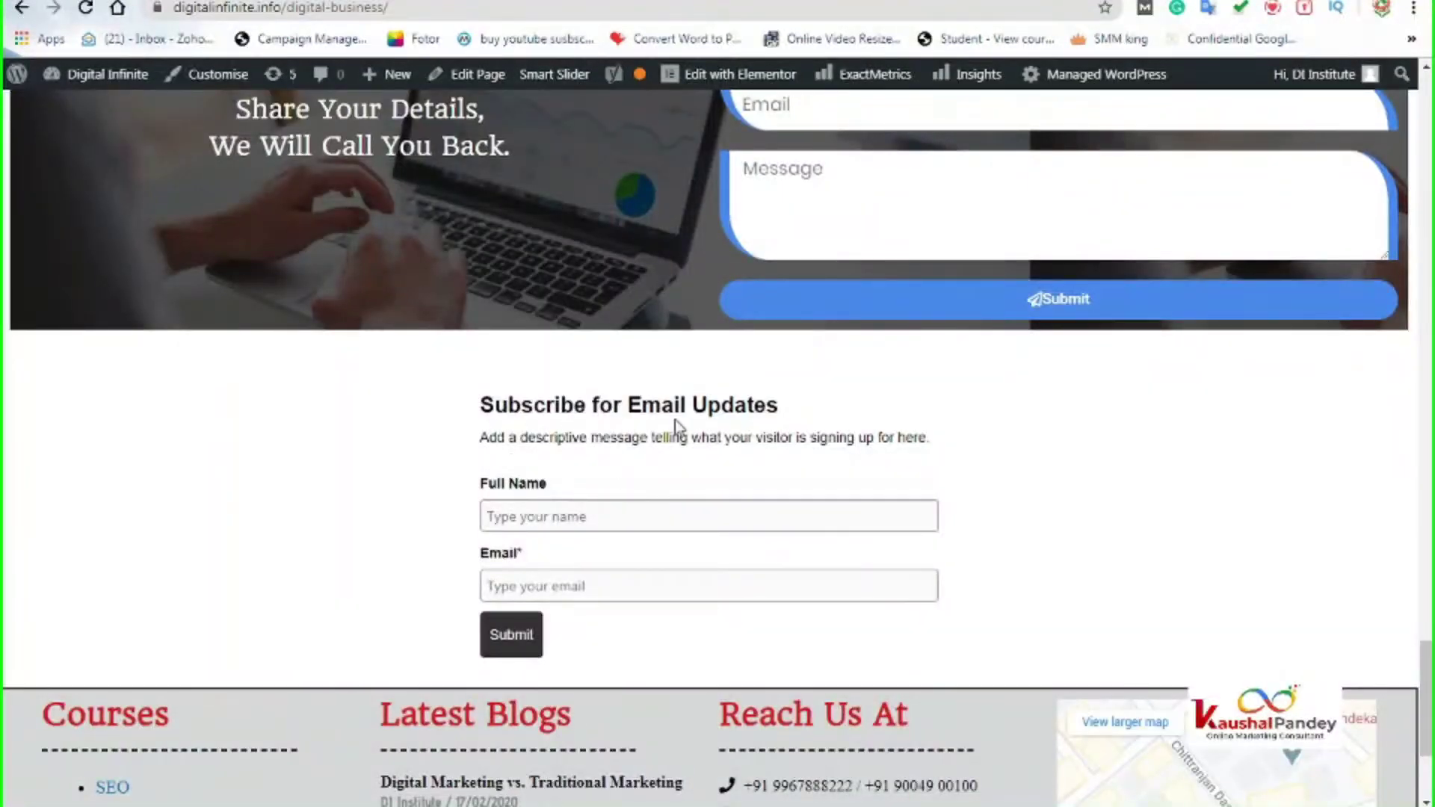
{"action": "left_click", "coordinate": [751, 84]}
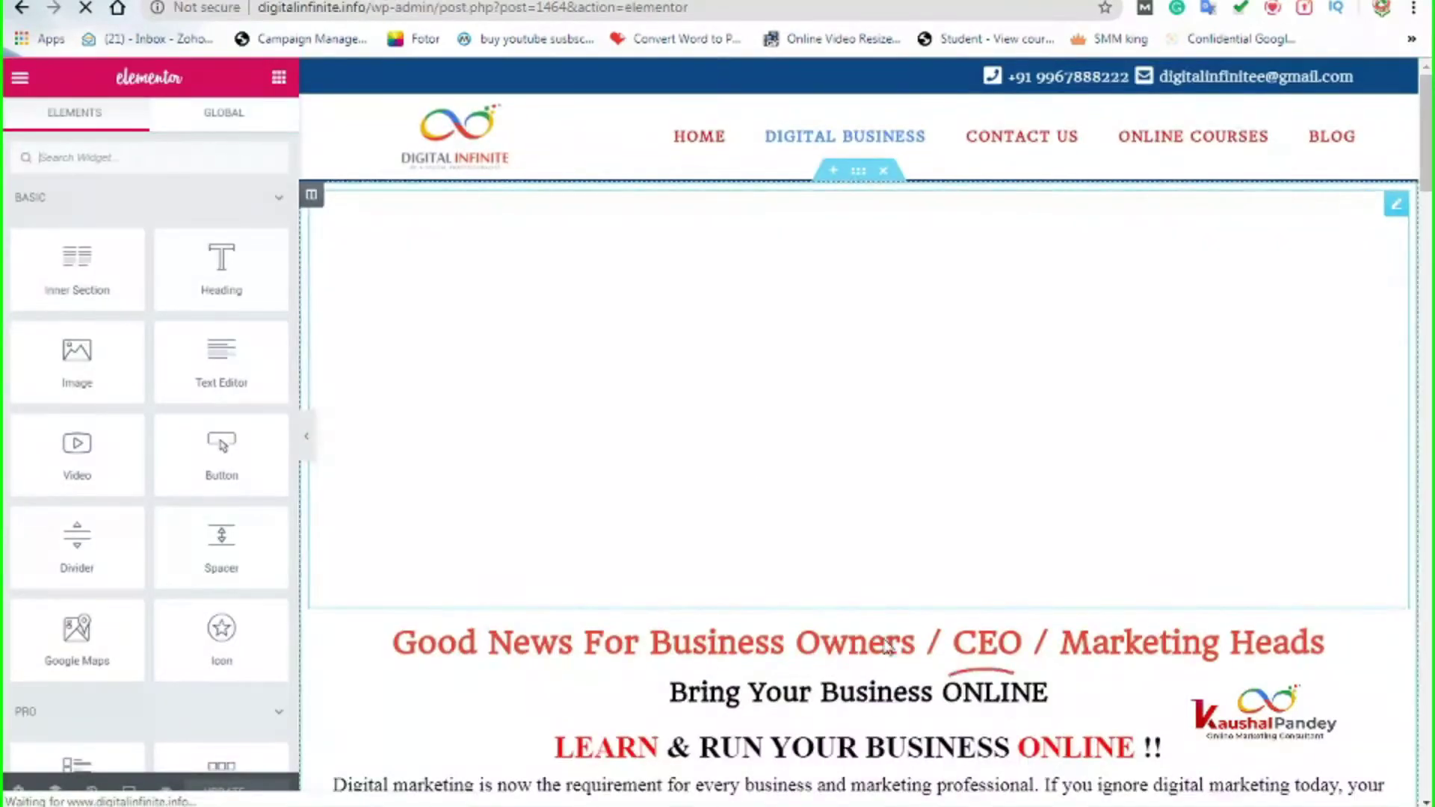
Remove the Subscribe for Email Updates section and update the Digital Business page.
{"action": "scroll", "coordinate": [906, 721], "scroll_direction": "down", "scroll_amount": 15}
{"action": "scroll", "coordinate": [906, 722], "scroll_direction": "down", "scroll_amount": 20}
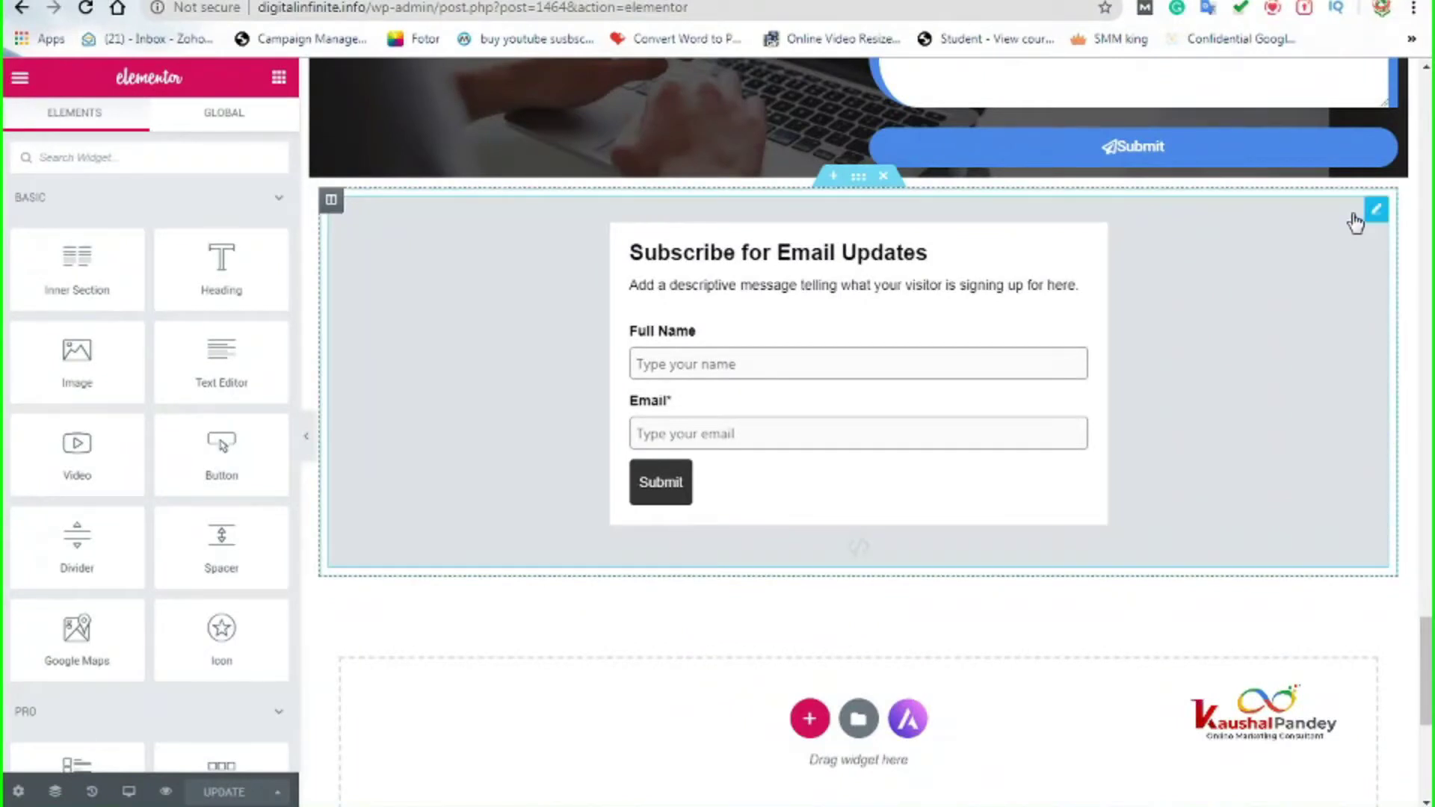
{"action": "left_click", "coordinate": [884, 175]}
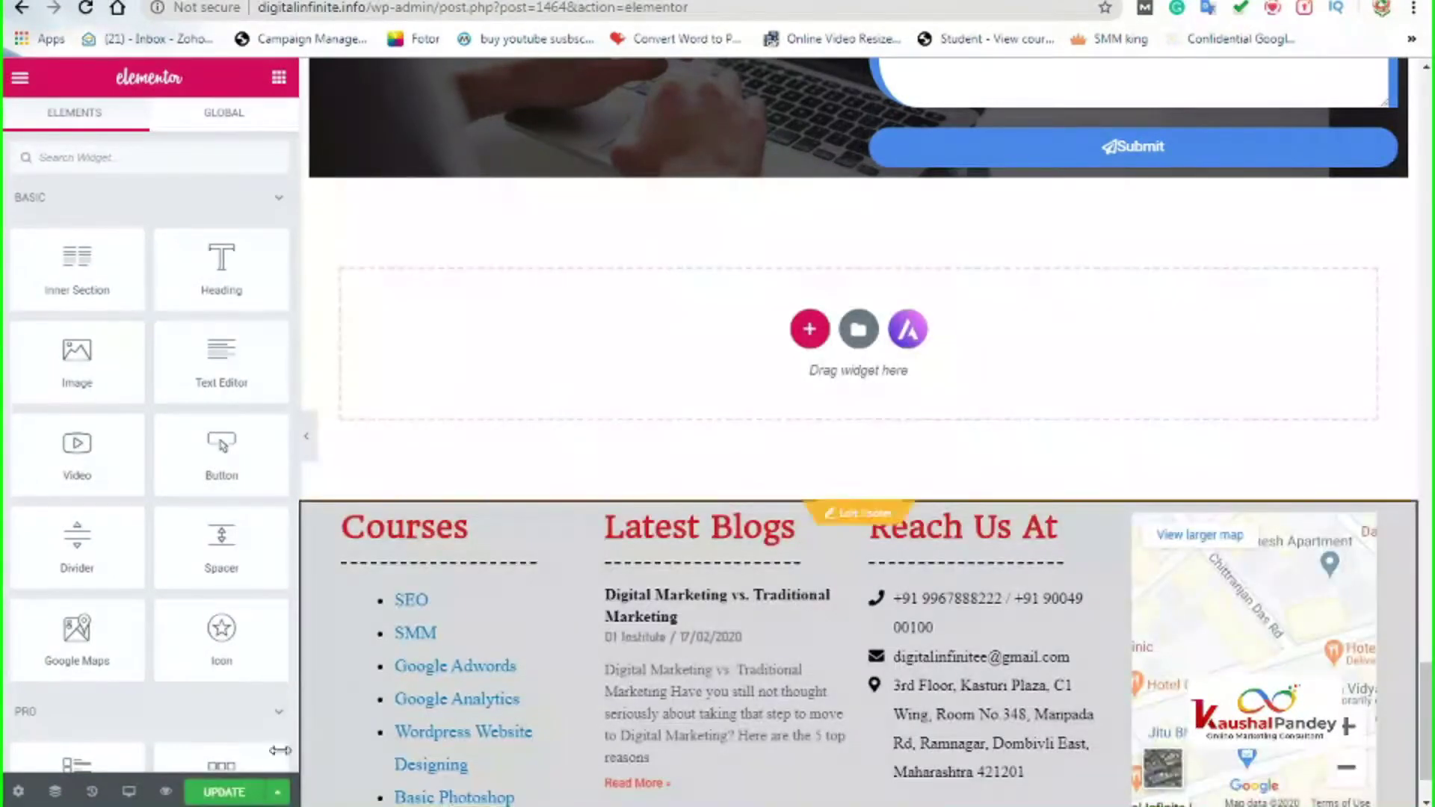
{"action": "left_click", "coordinate": [224, 794]}
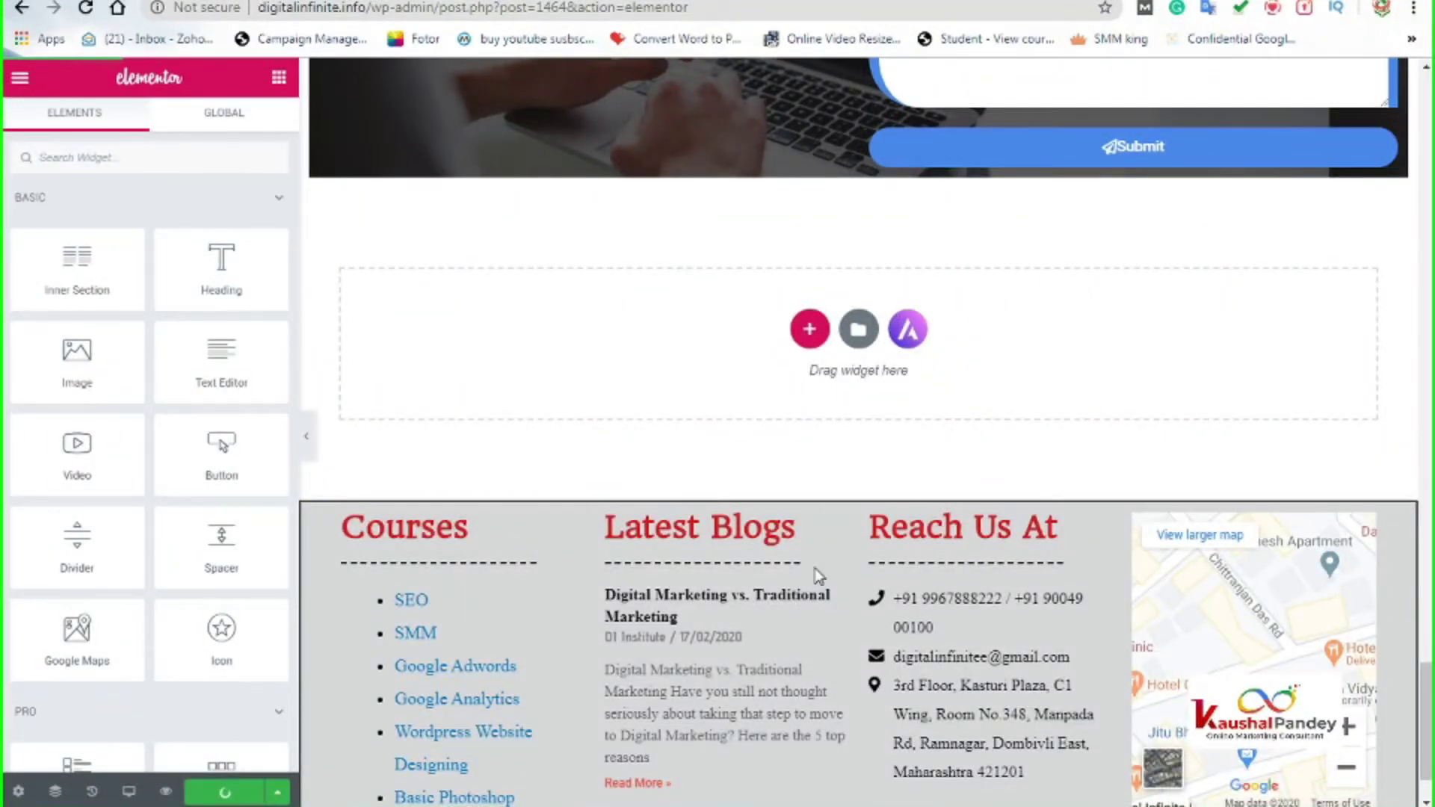
{"action": "scroll", "coordinate": [814, 576], "scroll_direction": "up", "scroll_amount": 5}
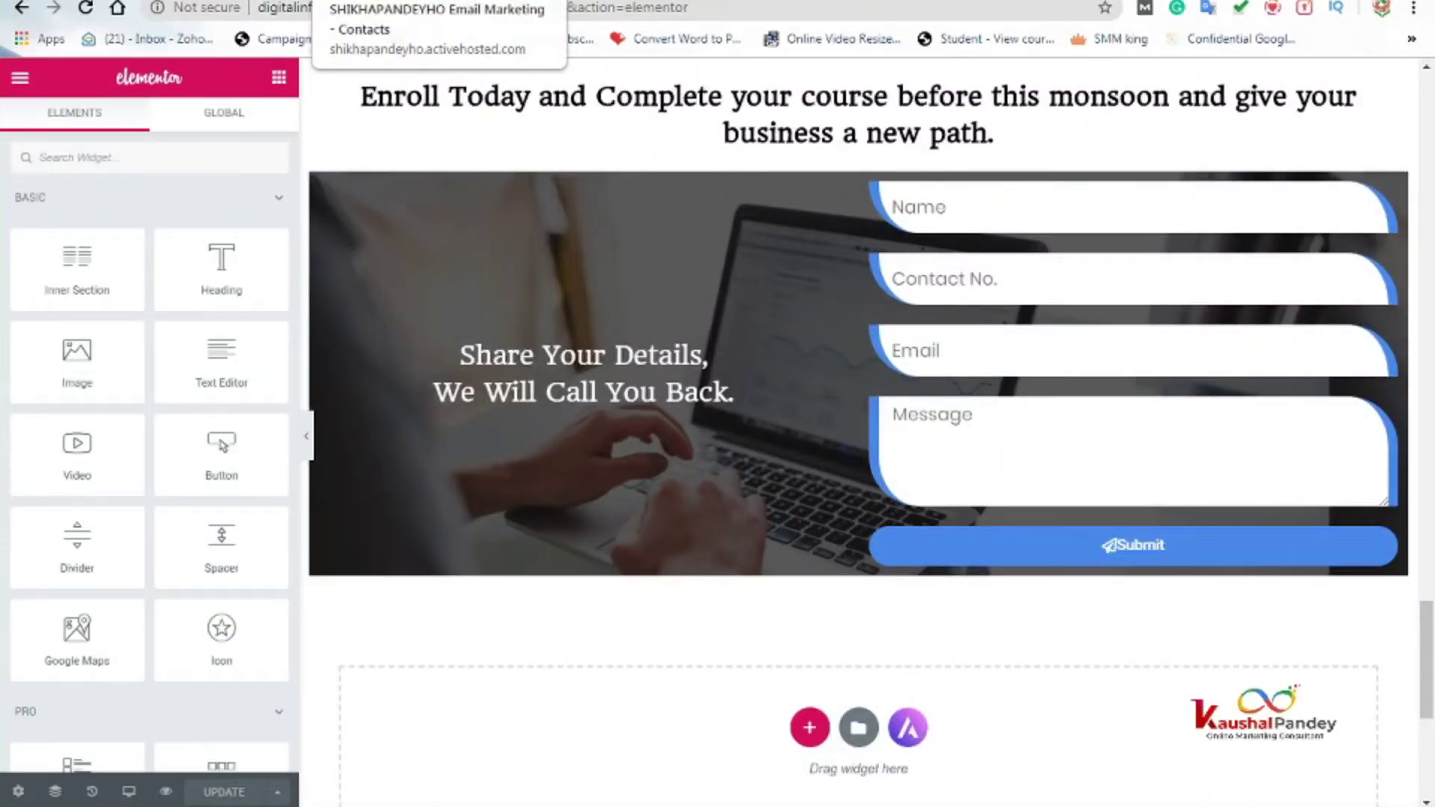
{"action": "left_click", "coordinate": [351, 1]}
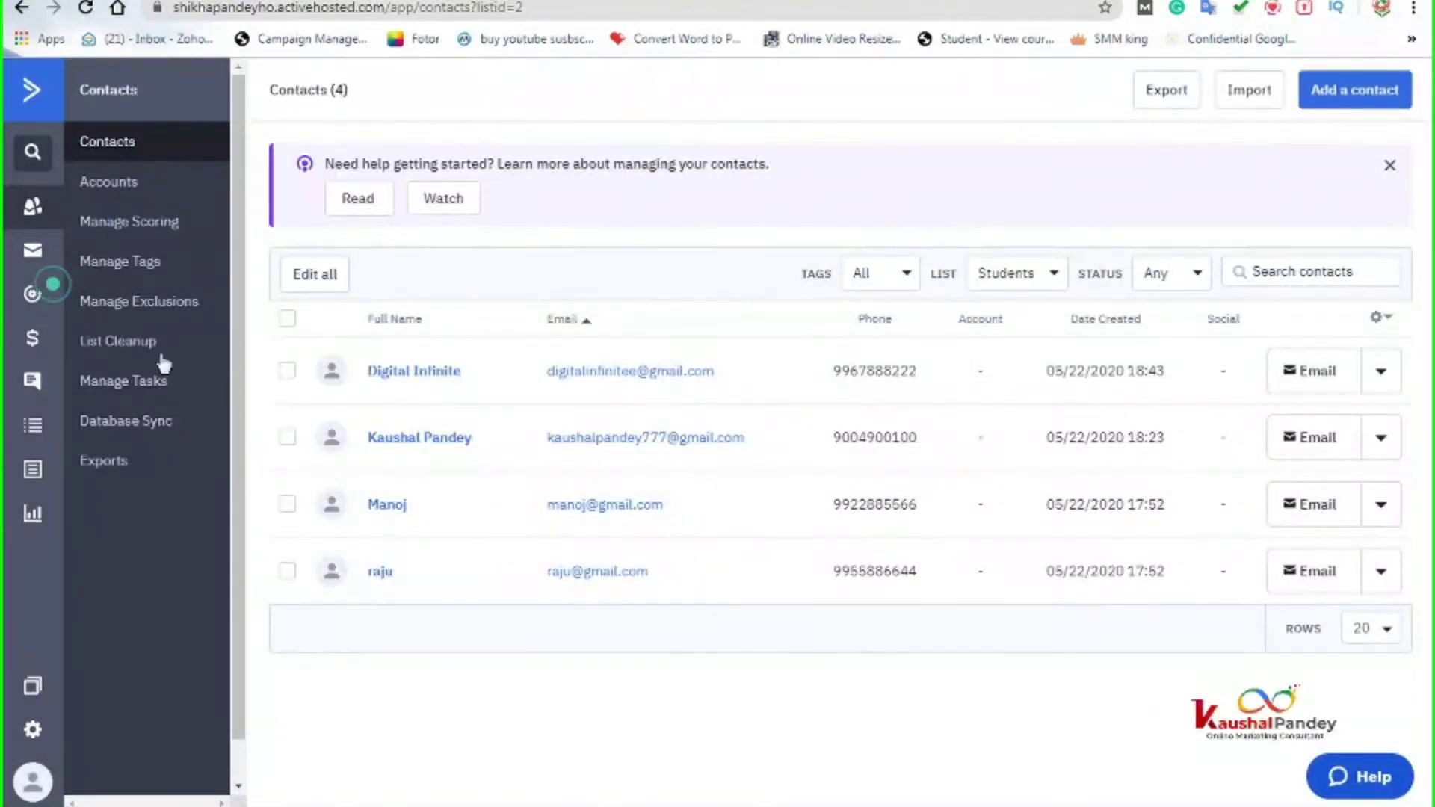
Go to the account overview dashboard, then open the Forms list.
{"action": "left_click", "coordinate": [59, 472]}
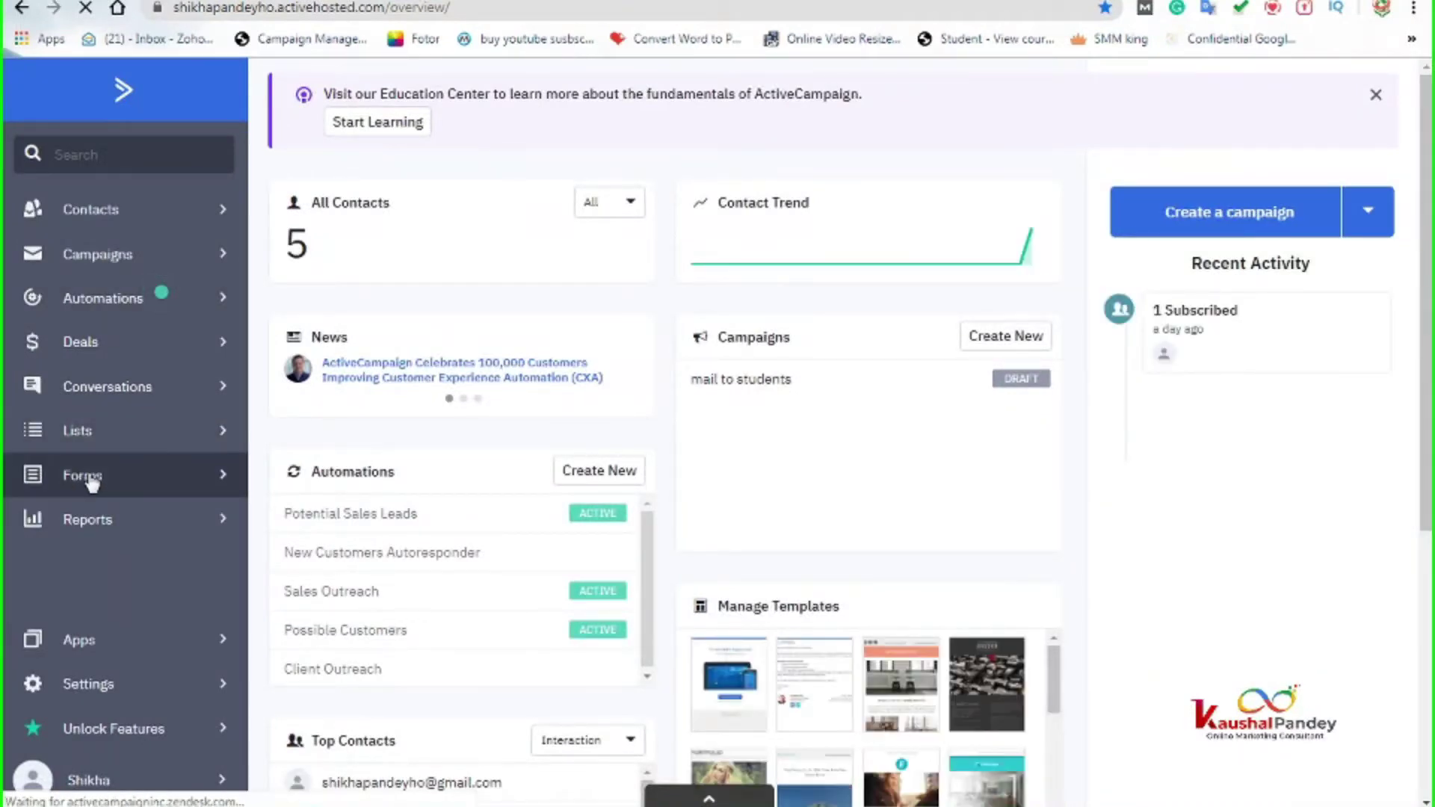
{"action": "left_click", "coordinate": [83, 478]}
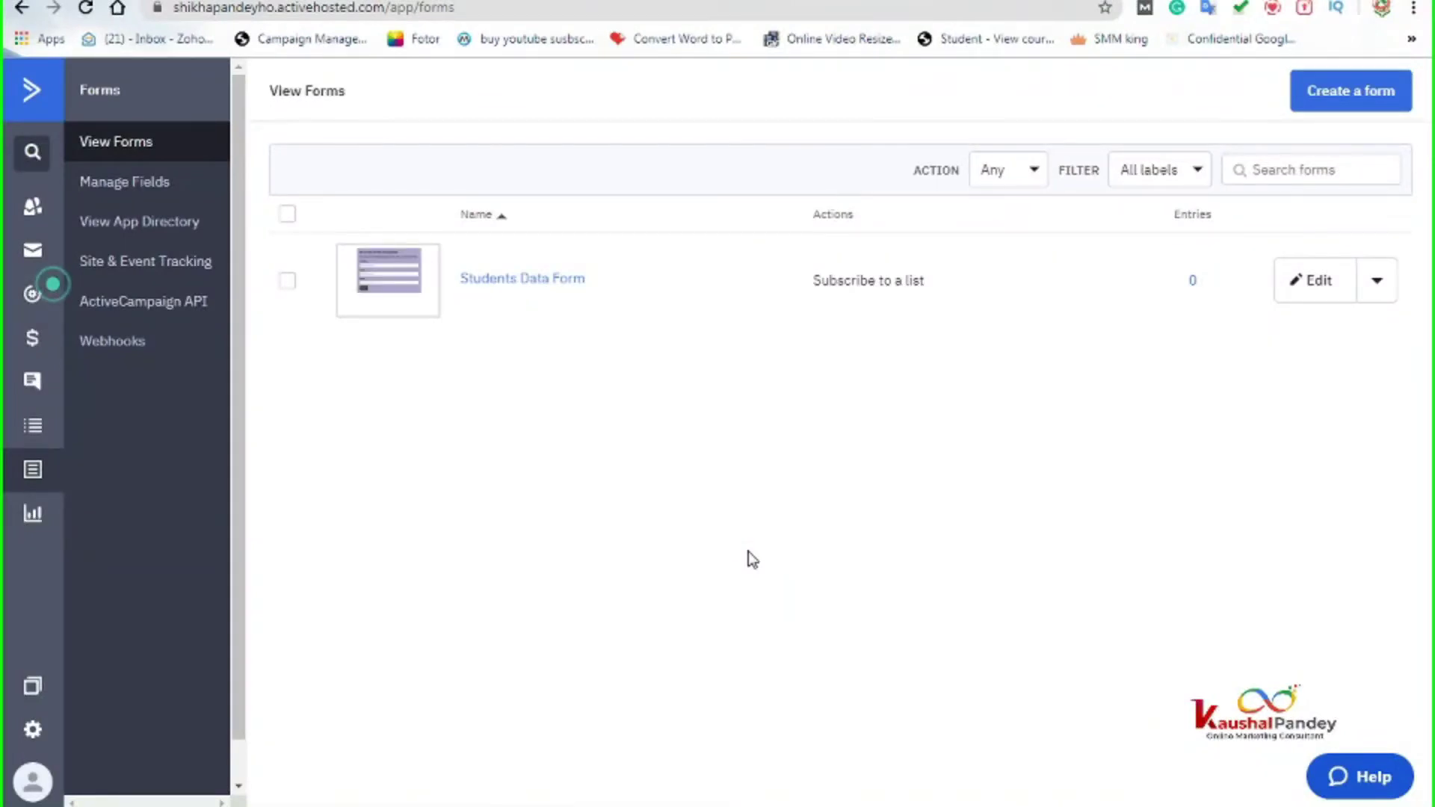
Create a new inline form named 'Business form' with Business Owners as its subscription list.
{"action": "left_click", "coordinate": [1330, 93]}
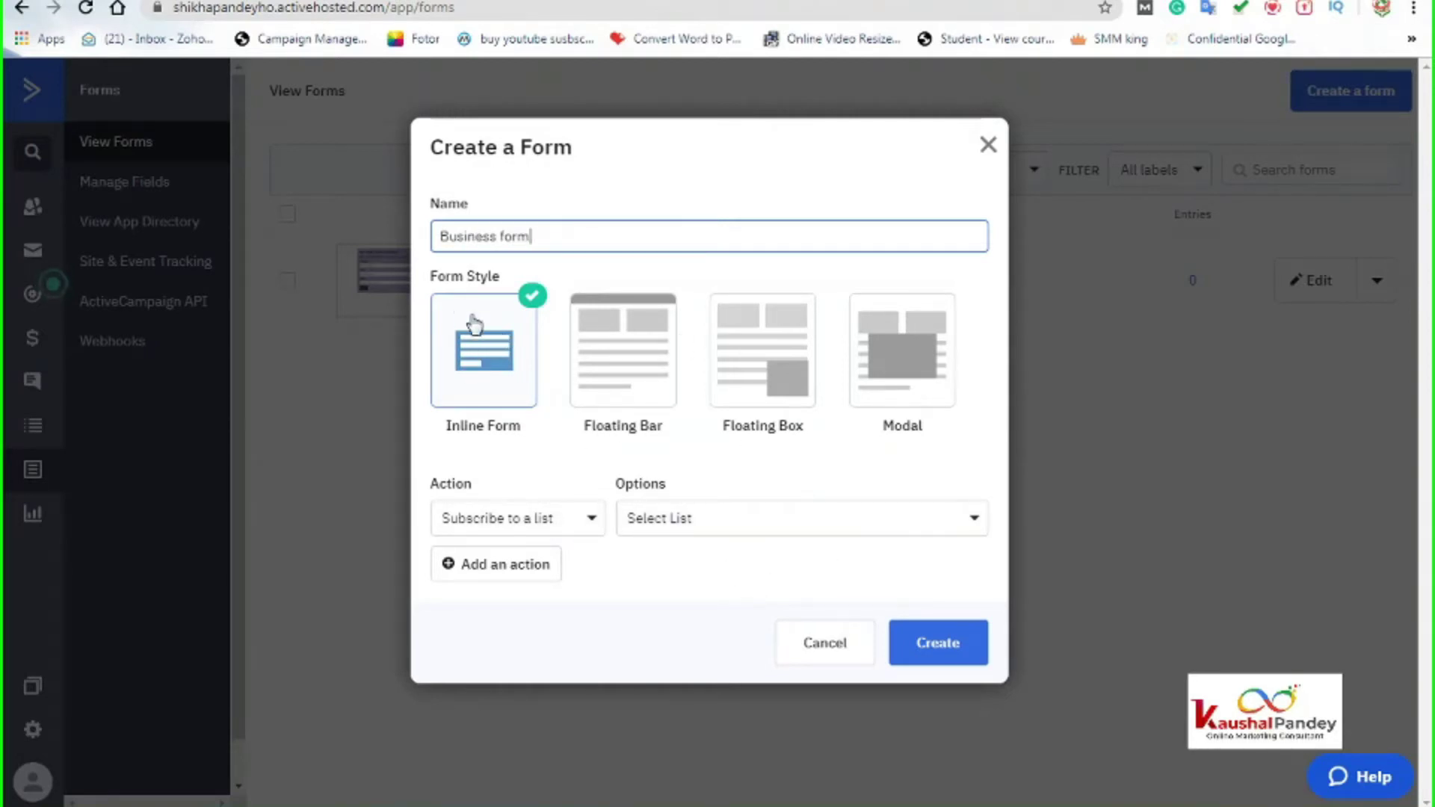
{"action": "left_click", "coordinate": [717, 512]}
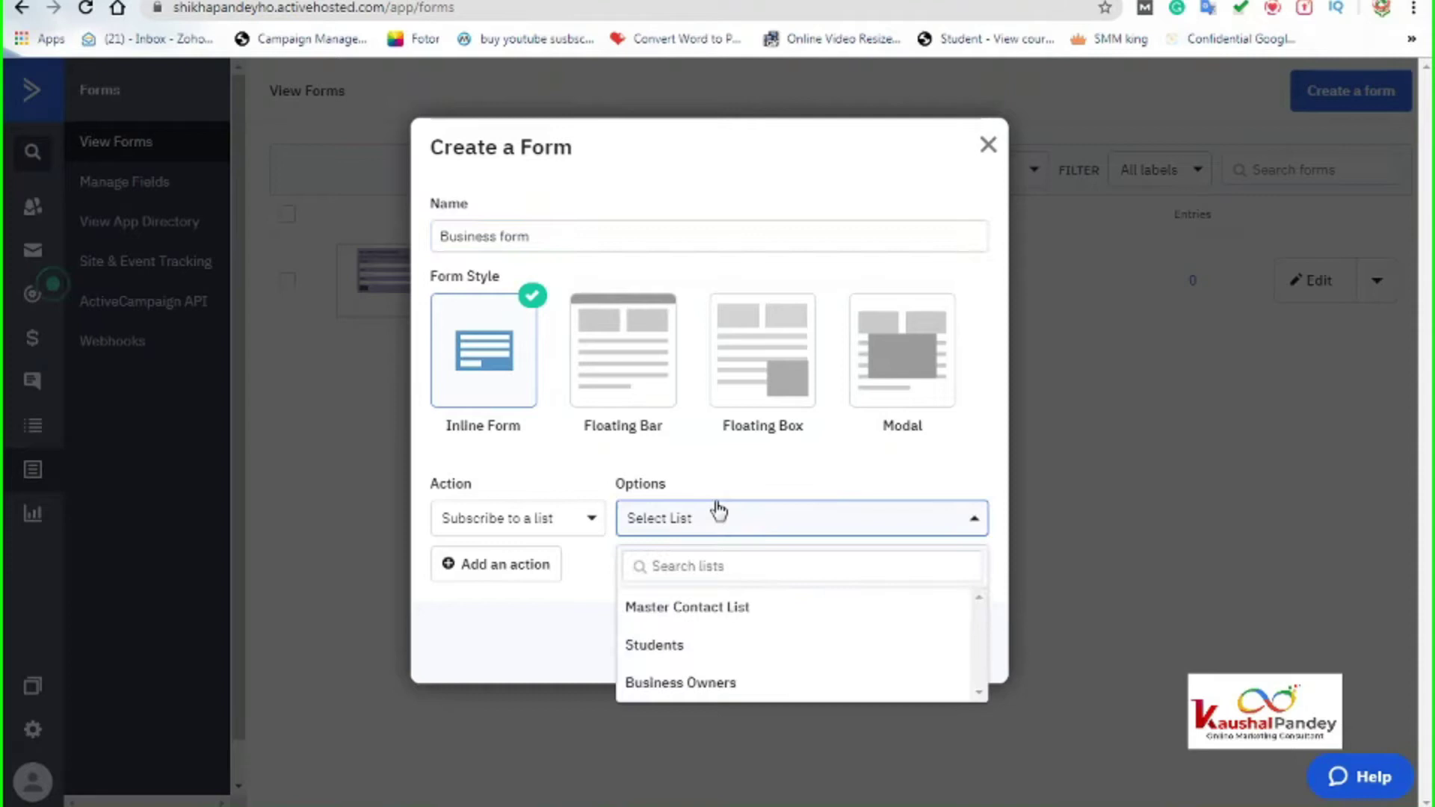
{"action": "left_click", "coordinate": [636, 684]}
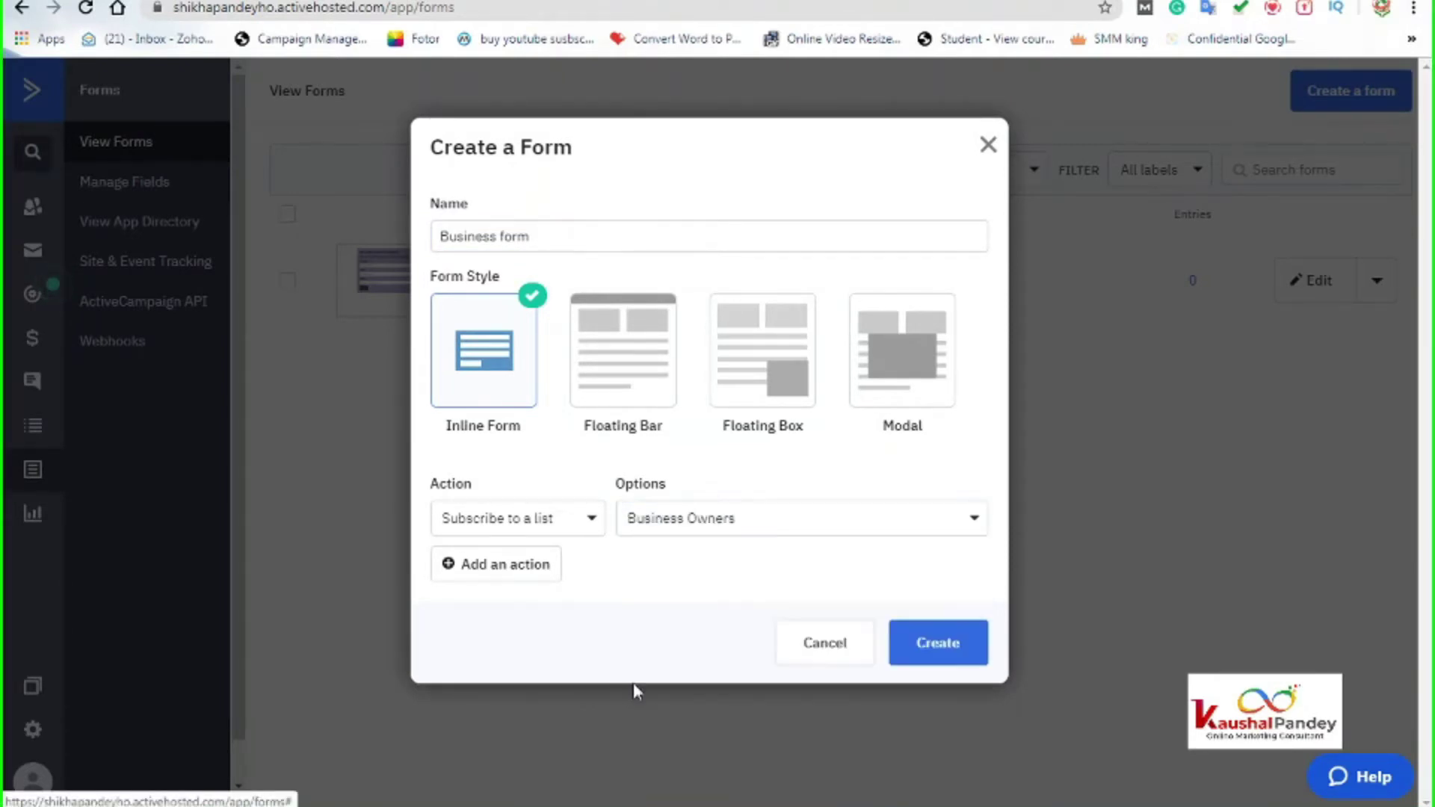
{"action": "left_click", "coordinate": [670, 526]}
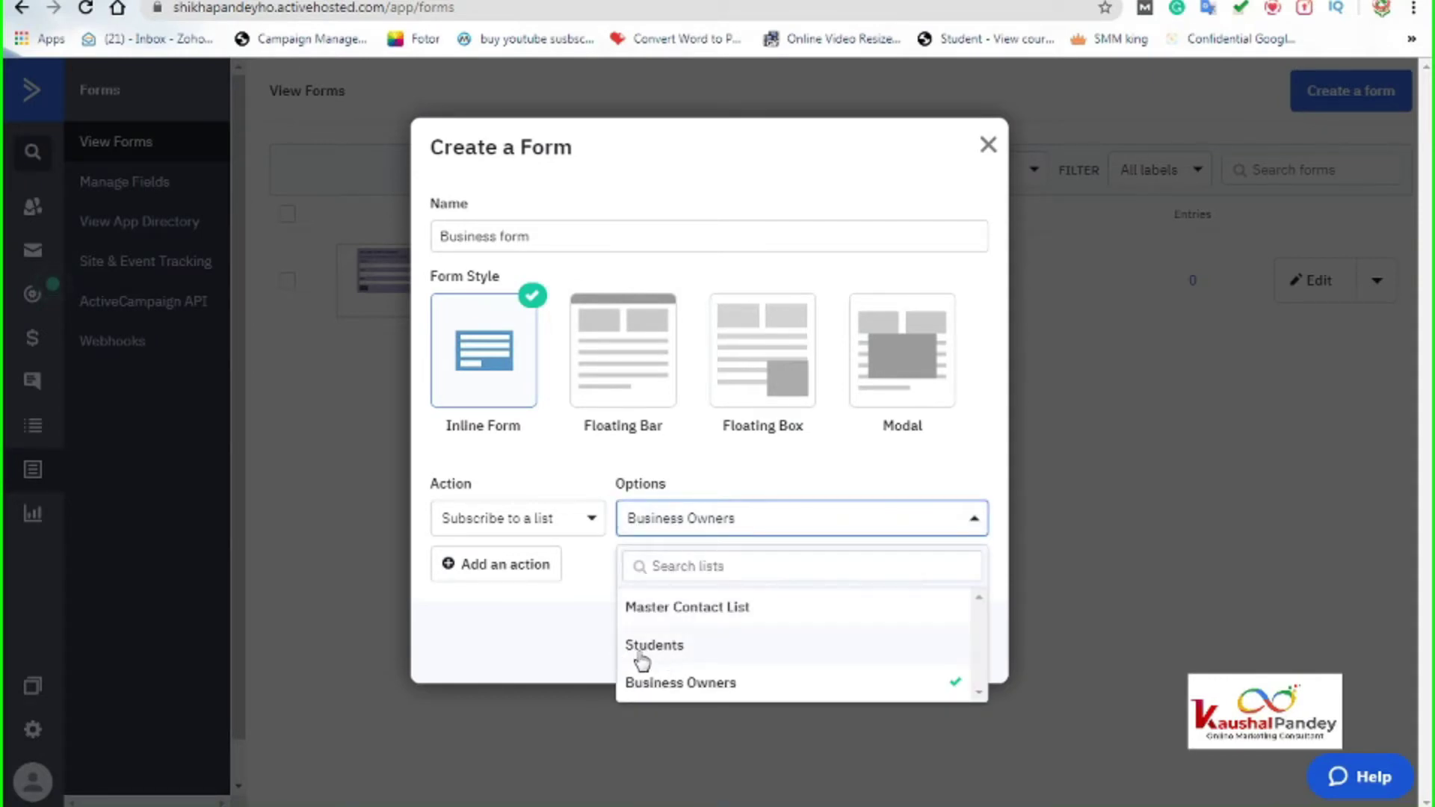
{"action": "left_click", "coordinate": [560, 626]}
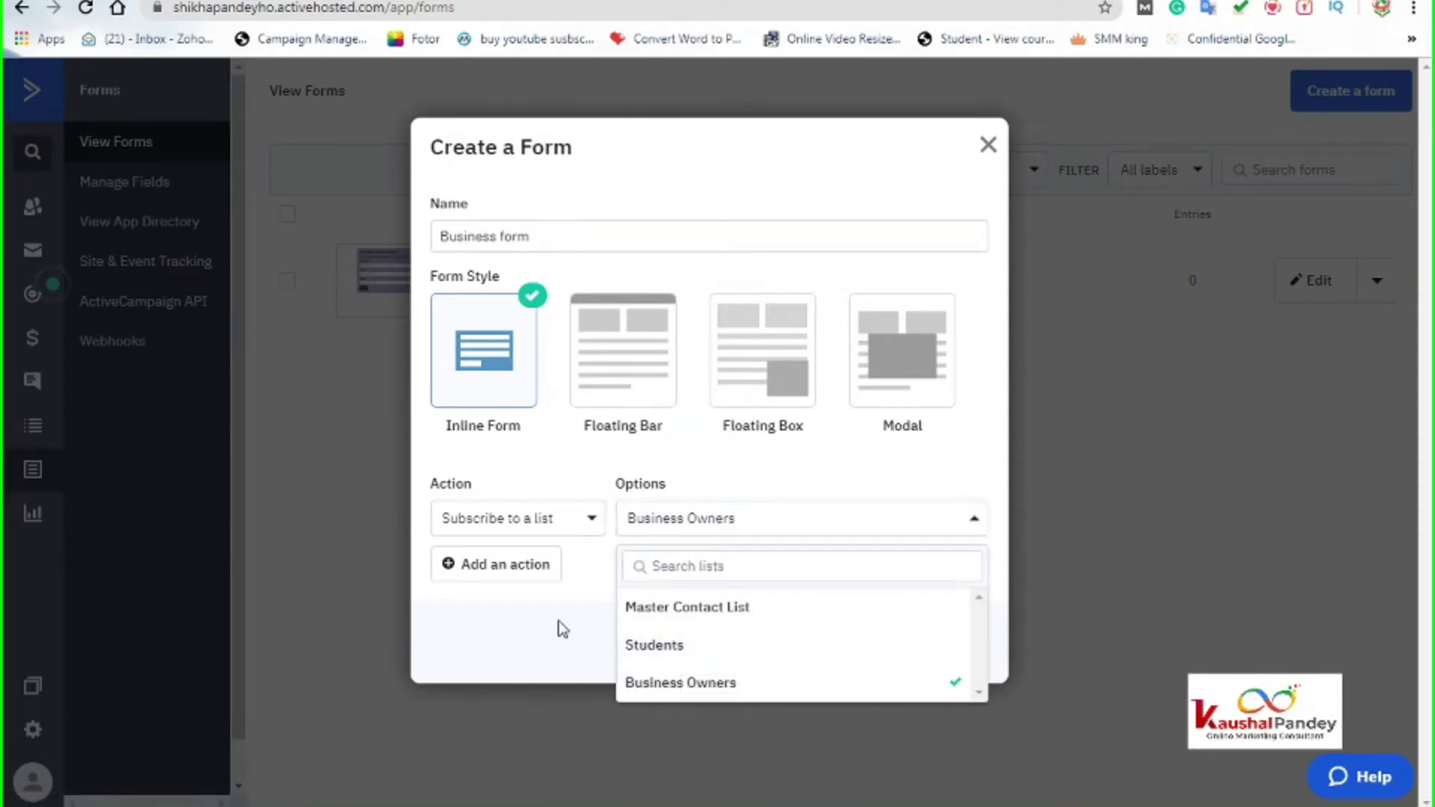
{"action": "left_click", "coordinate": [689, 520]}
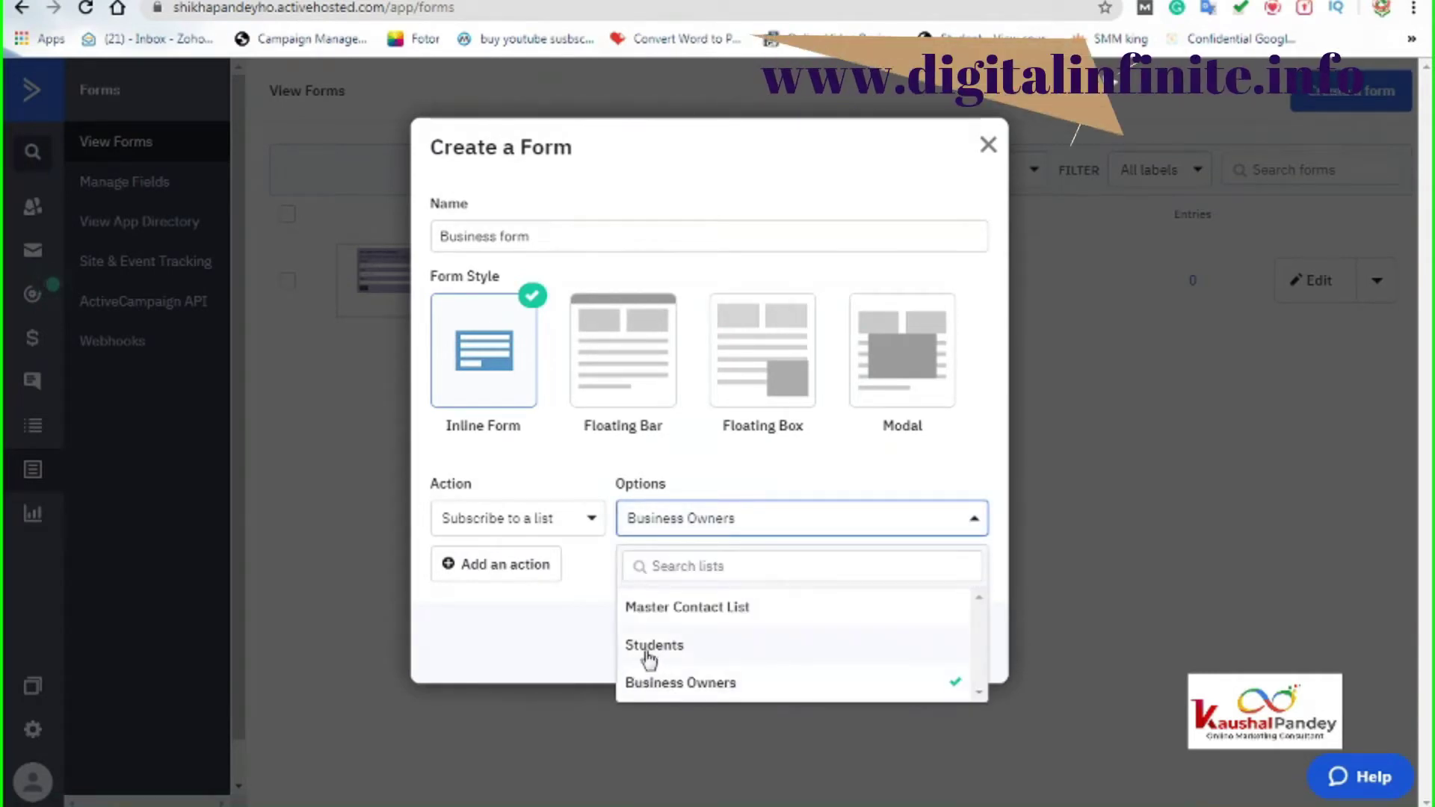
{"action": "left_click", "coordinate": [560, 640]}
{"action": "left_click", "coordinate": [730, 529]}
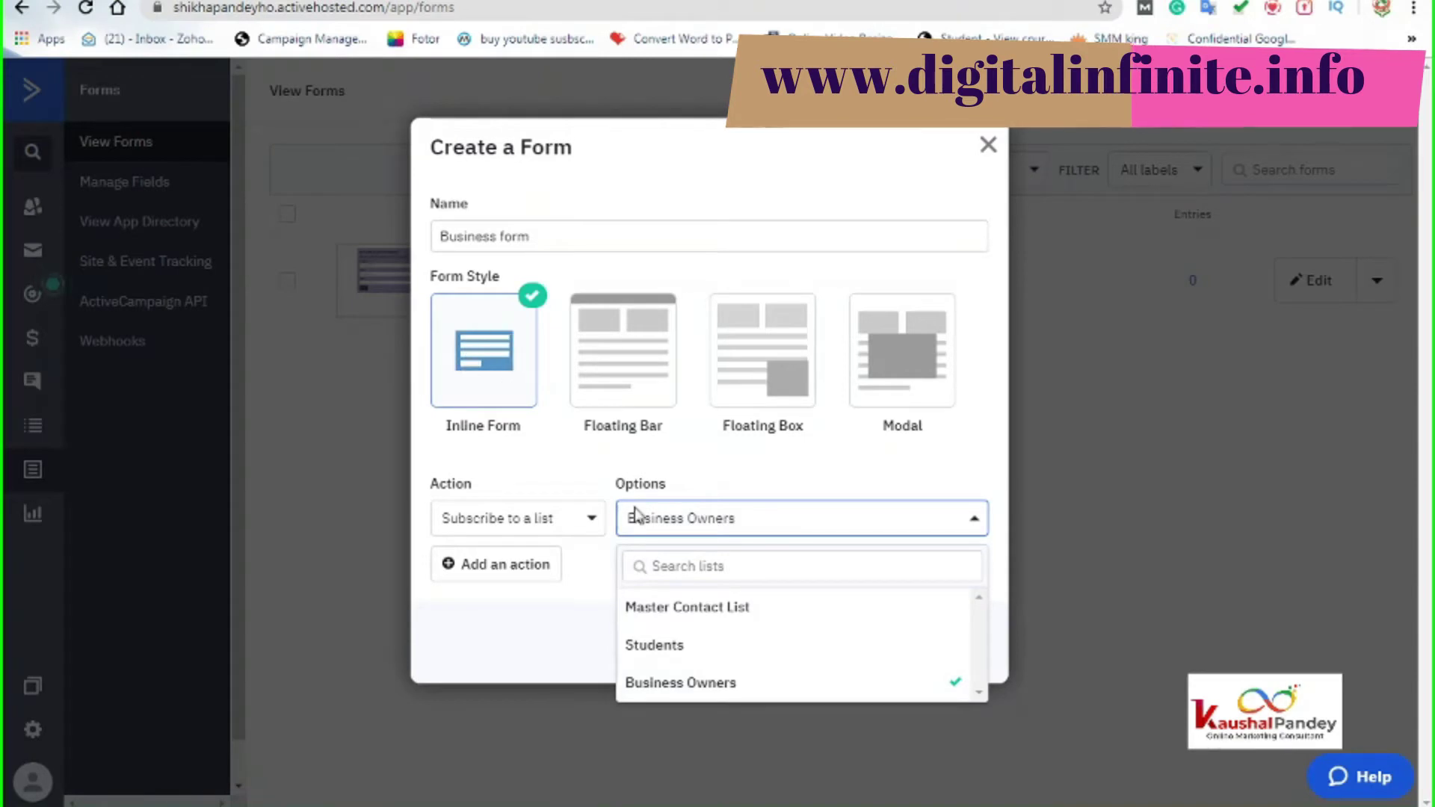
{"action": "left_click", "coordinate": [663, 681]}
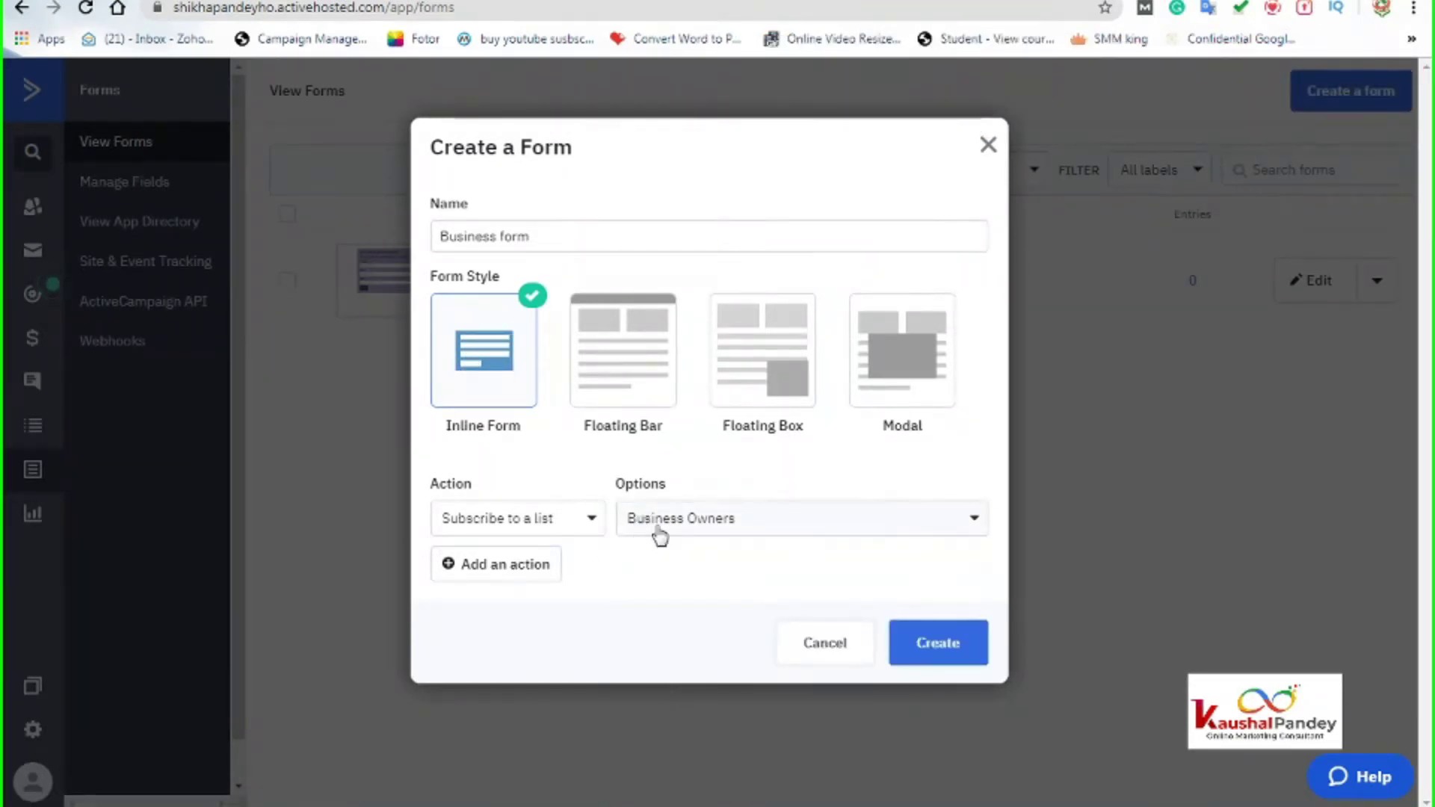
{"action": "left_click", "coordinate": [946, 649]}
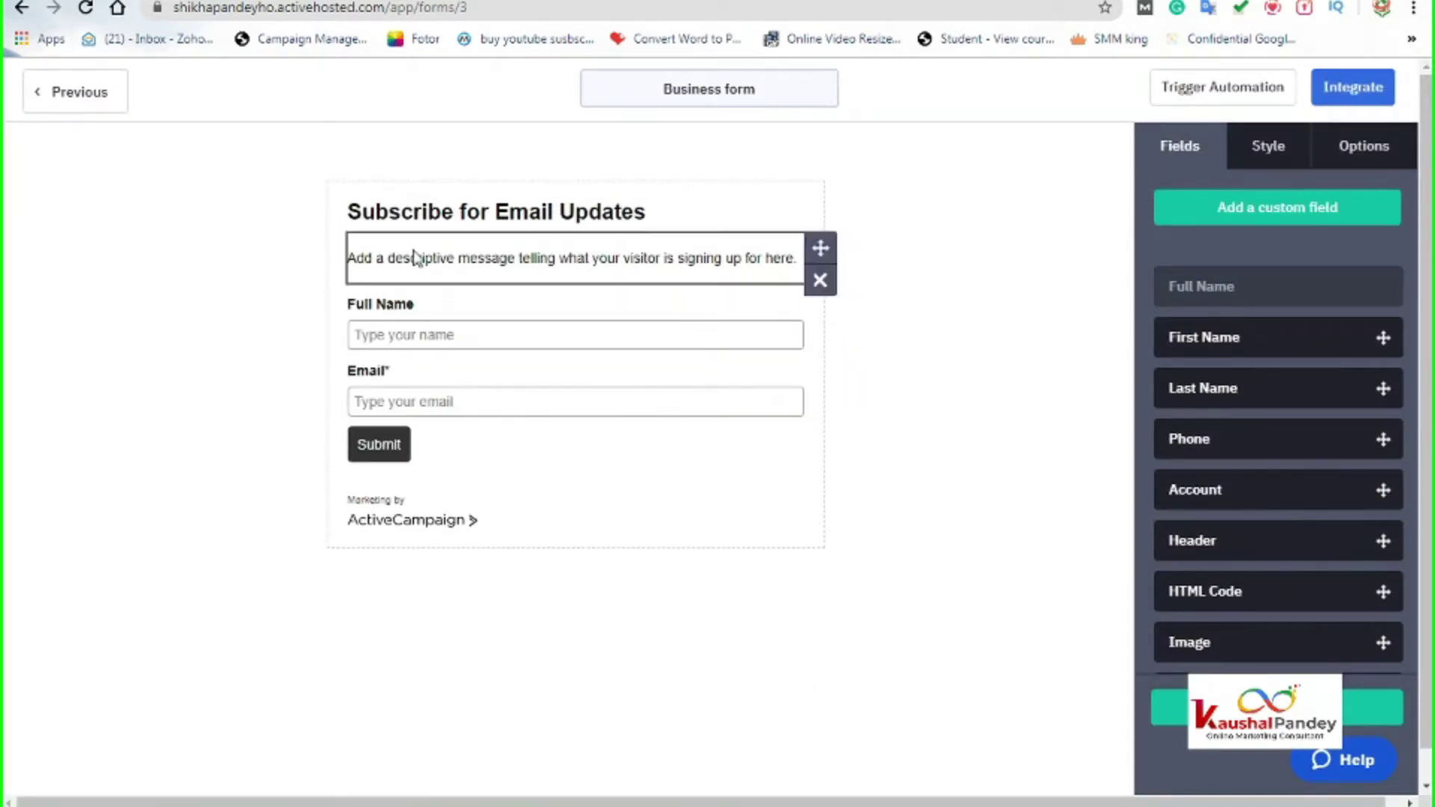
Rewrite the description: after subscribing, you'll get regular tips mail on growing your business online.
{"action": "left_click", "coordinate": [485, 213]}
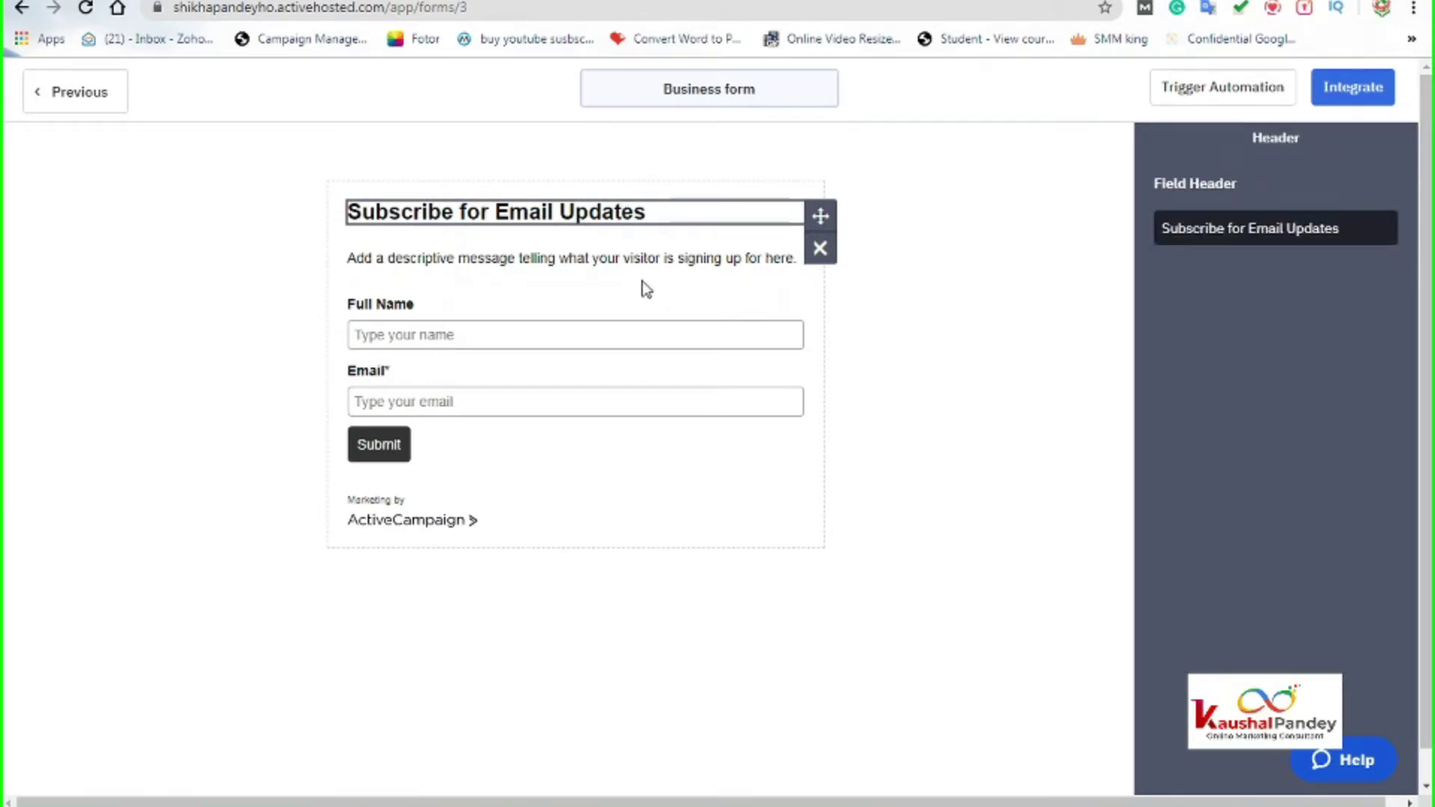
{"action": "left_click", "coordinate": [641, 256]}
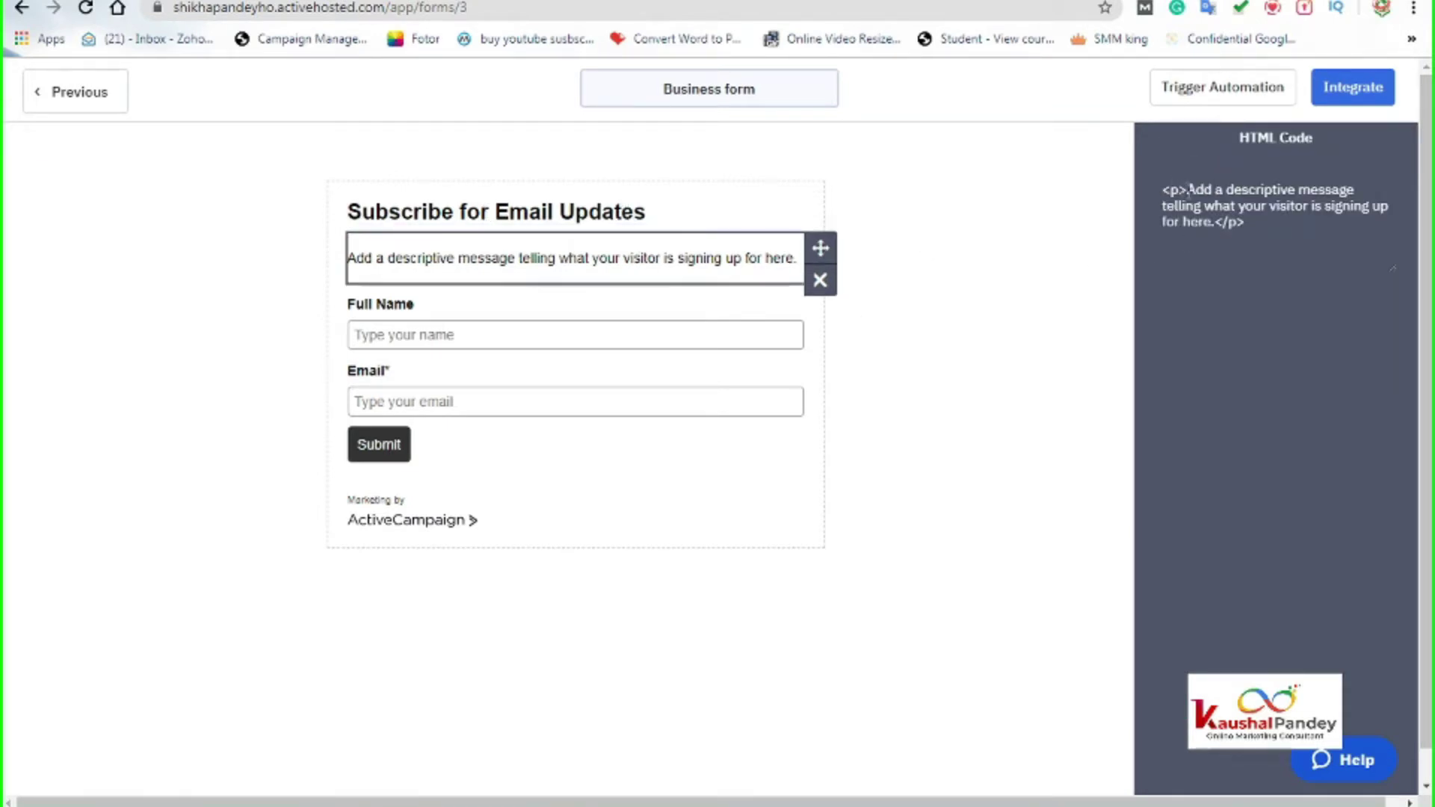
{"action": "left_click_drag", "start_coordinate": [1188, 189], "coordinate": [1218, 221]}
{"action": "type", "text": "After sub"}
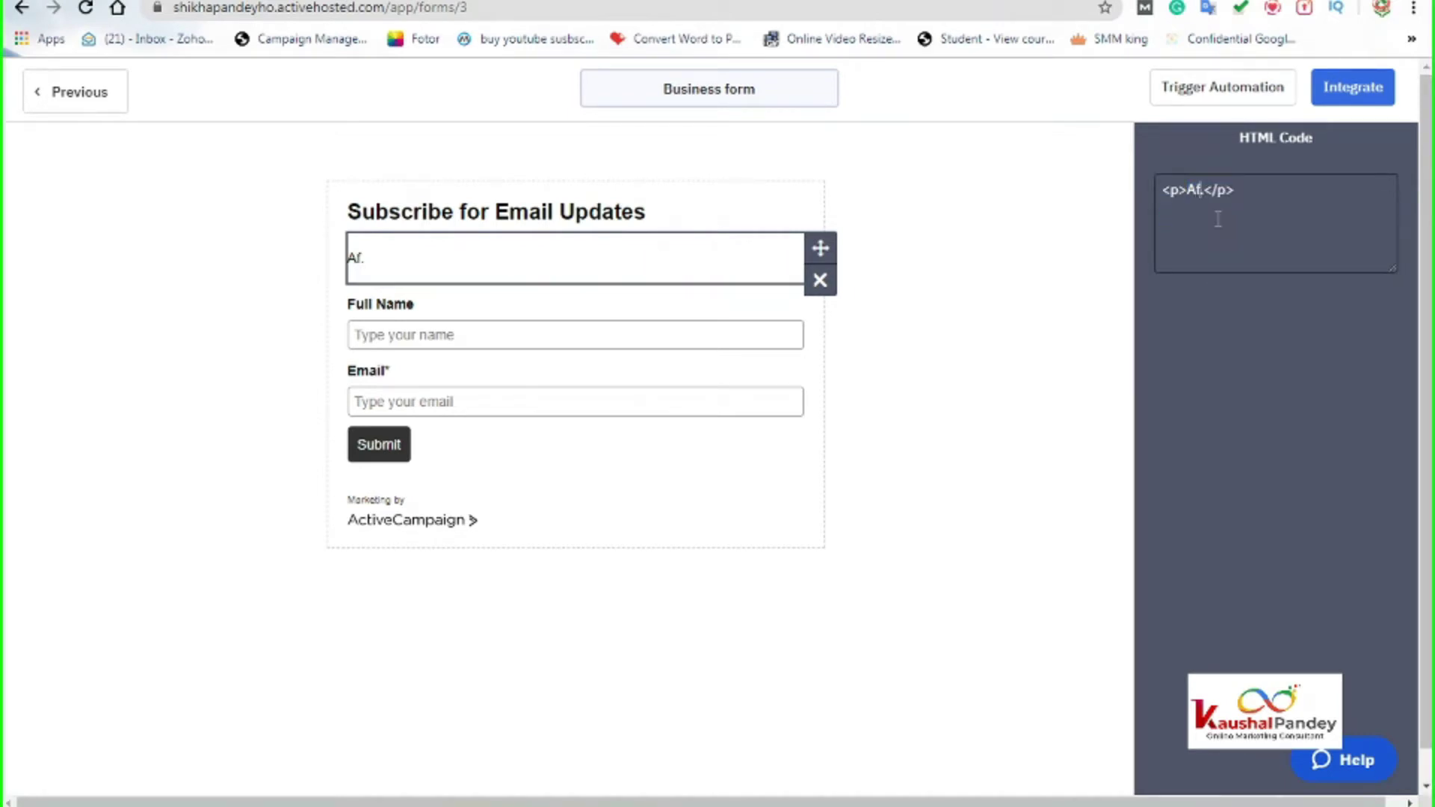
{"action": "type", "text": "scribing"}
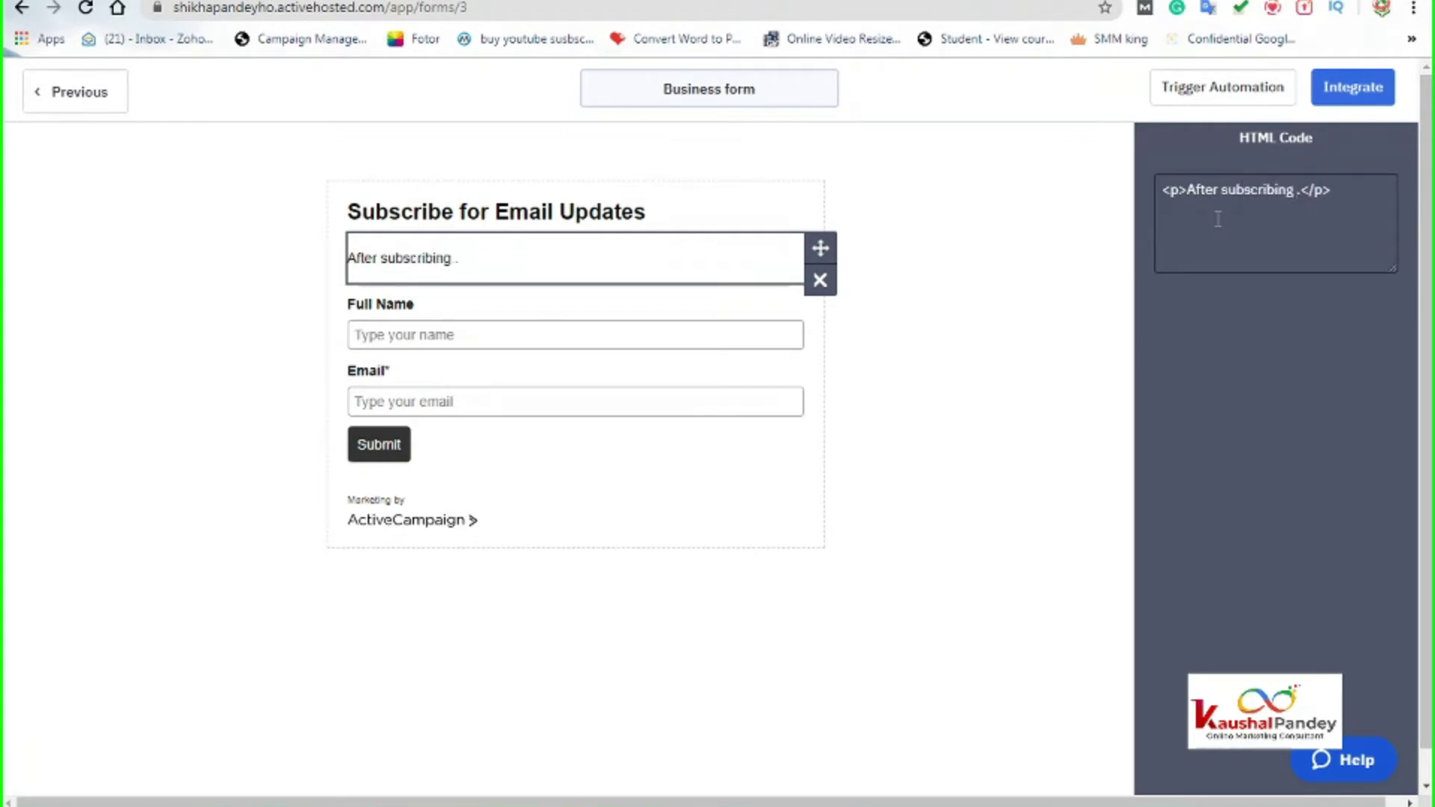
{"action": "key", "text": "BackSpace"}
{"action": "type", "text": "our email lis"}
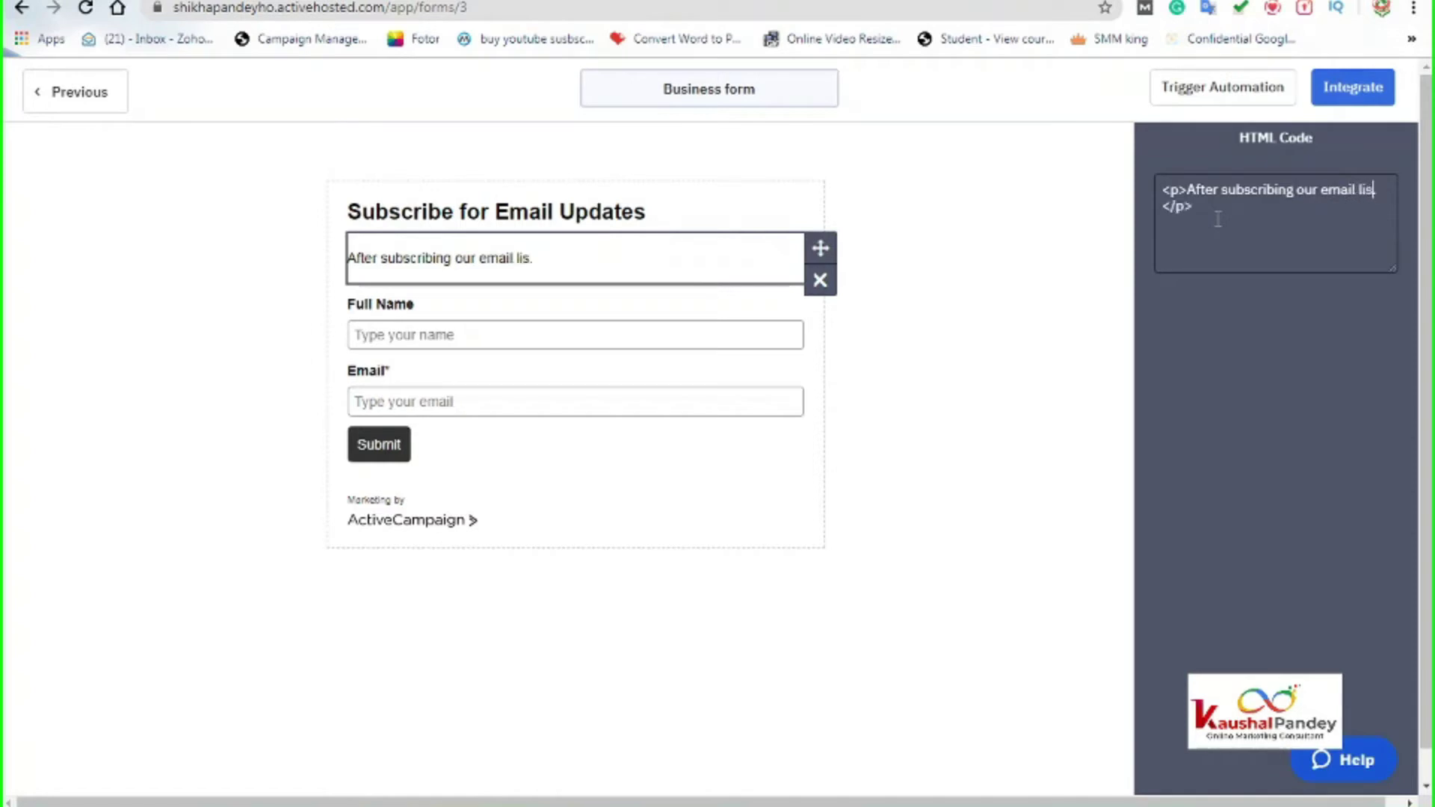
{"action": "type", "text": "t, you will get regular"}
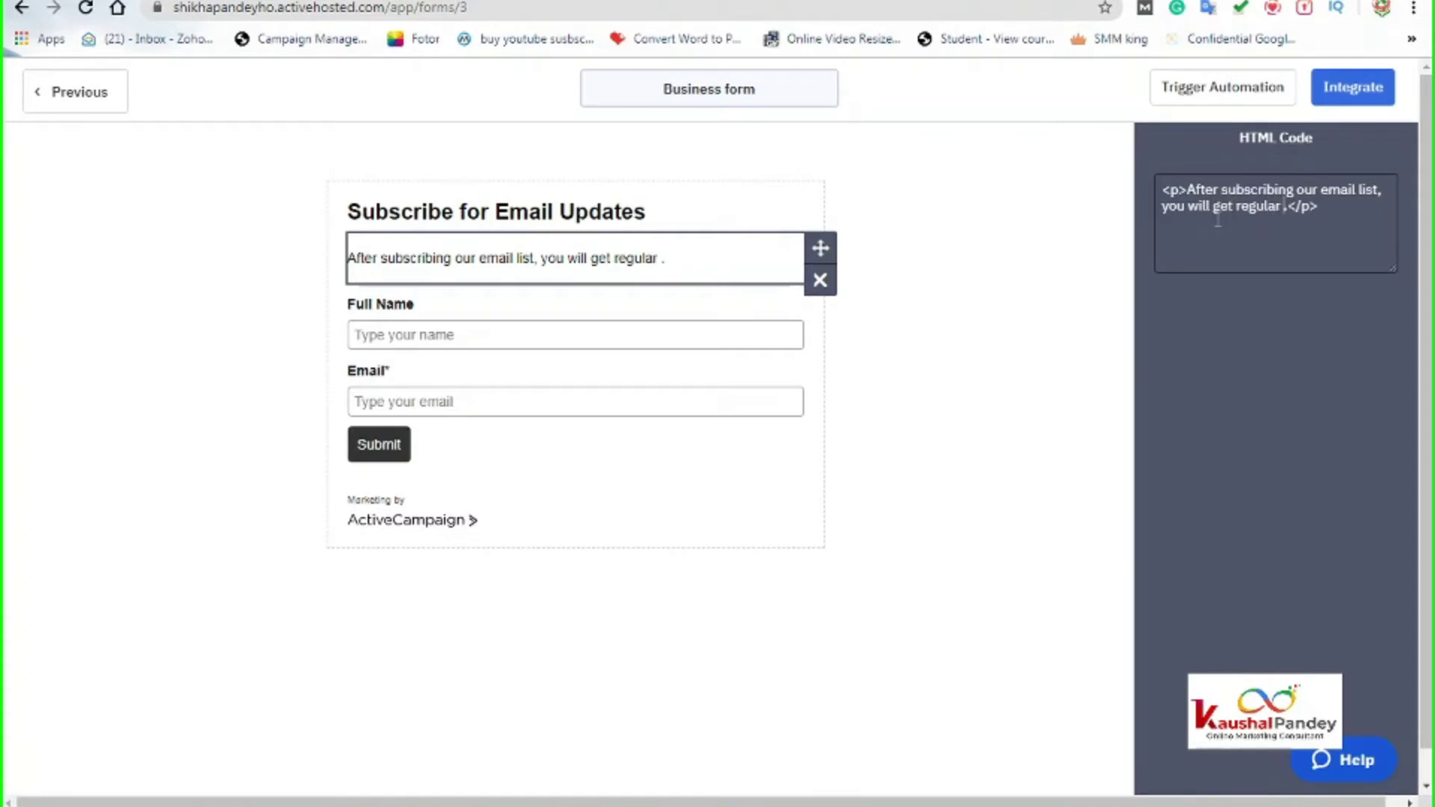
{"action": "type", "text": " tips"}
{"action": "type", "text": " mail abo"}
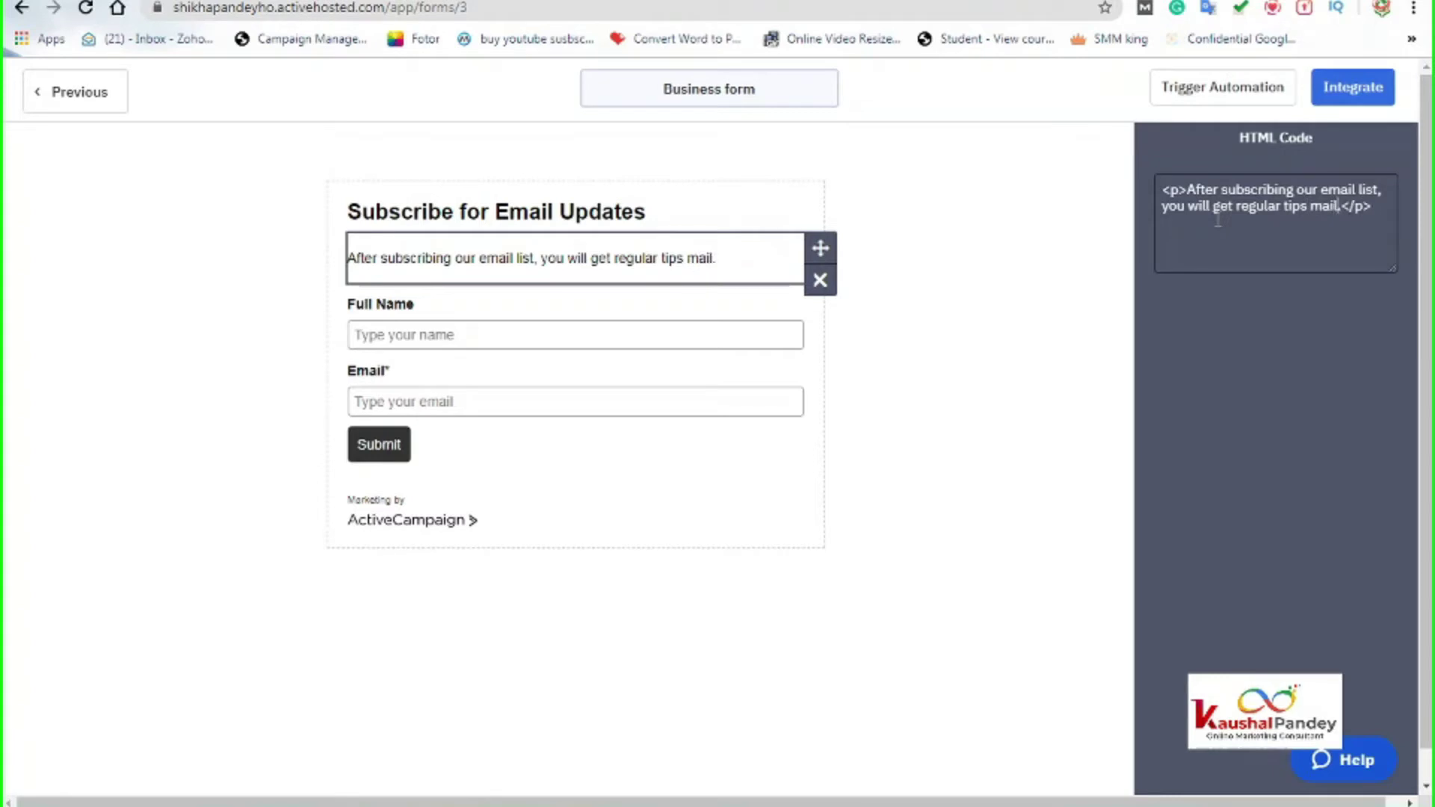
{"action": "type", "text": "ut how to gro"}
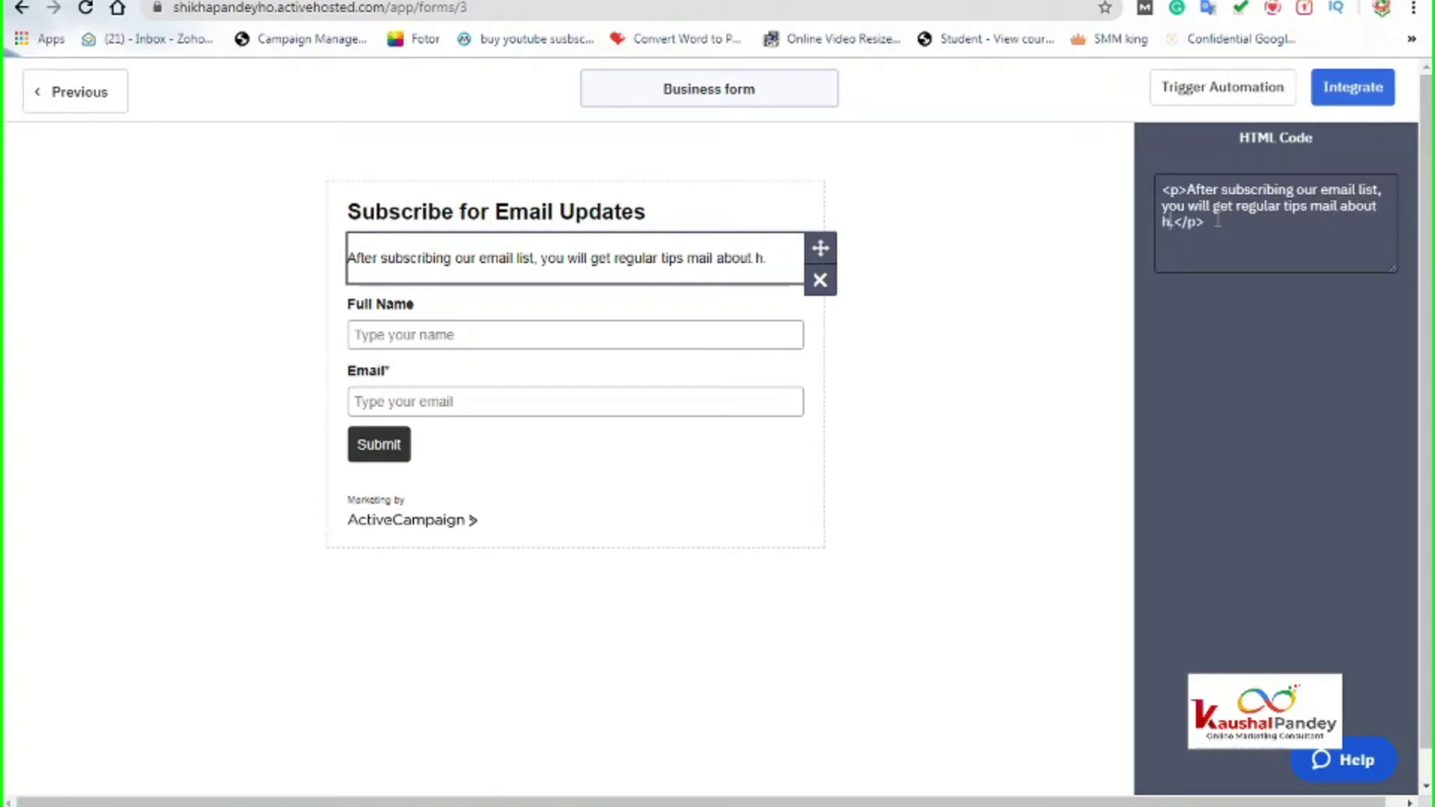
{"action": "type", "text": "w your "}
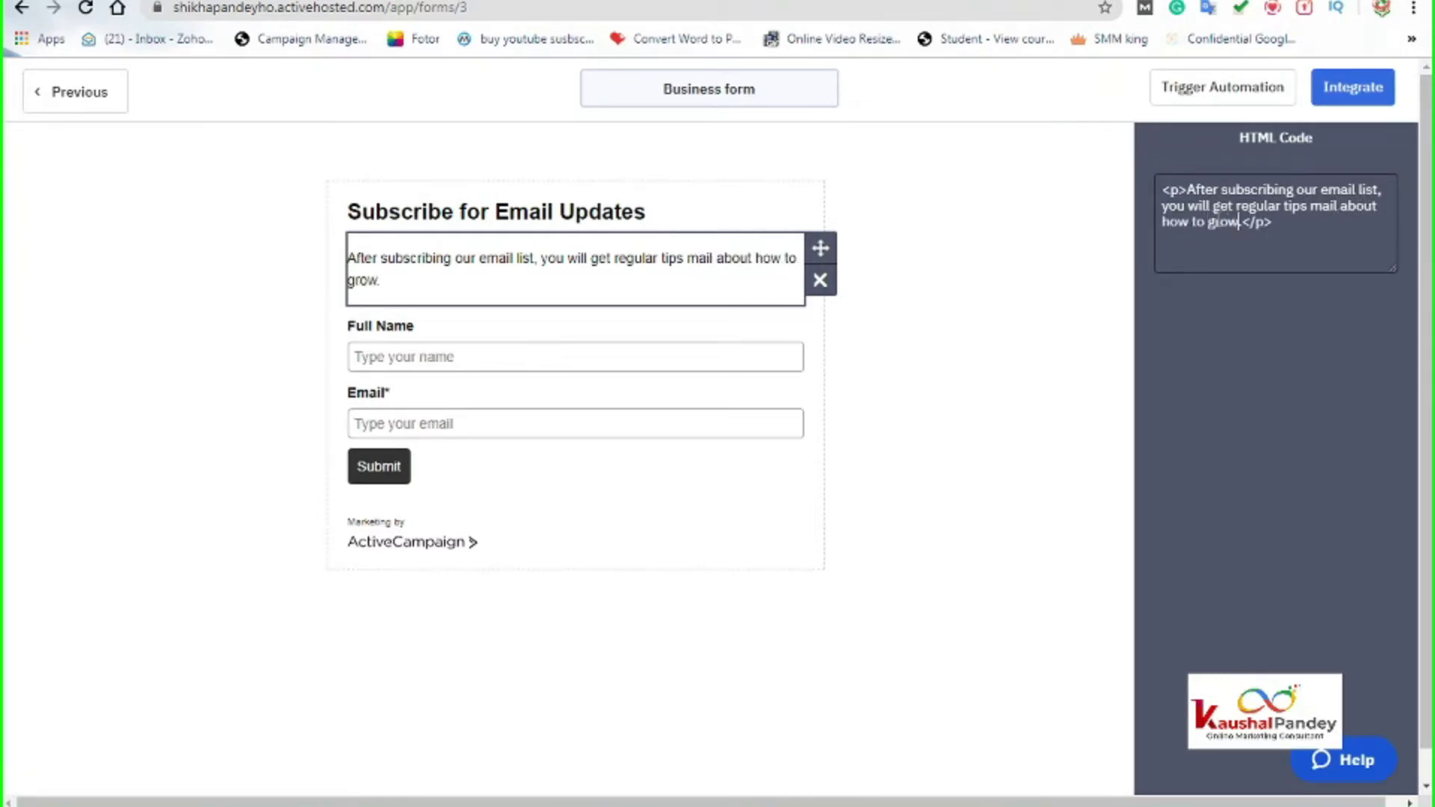
{"action": "type", "text": "business on"}
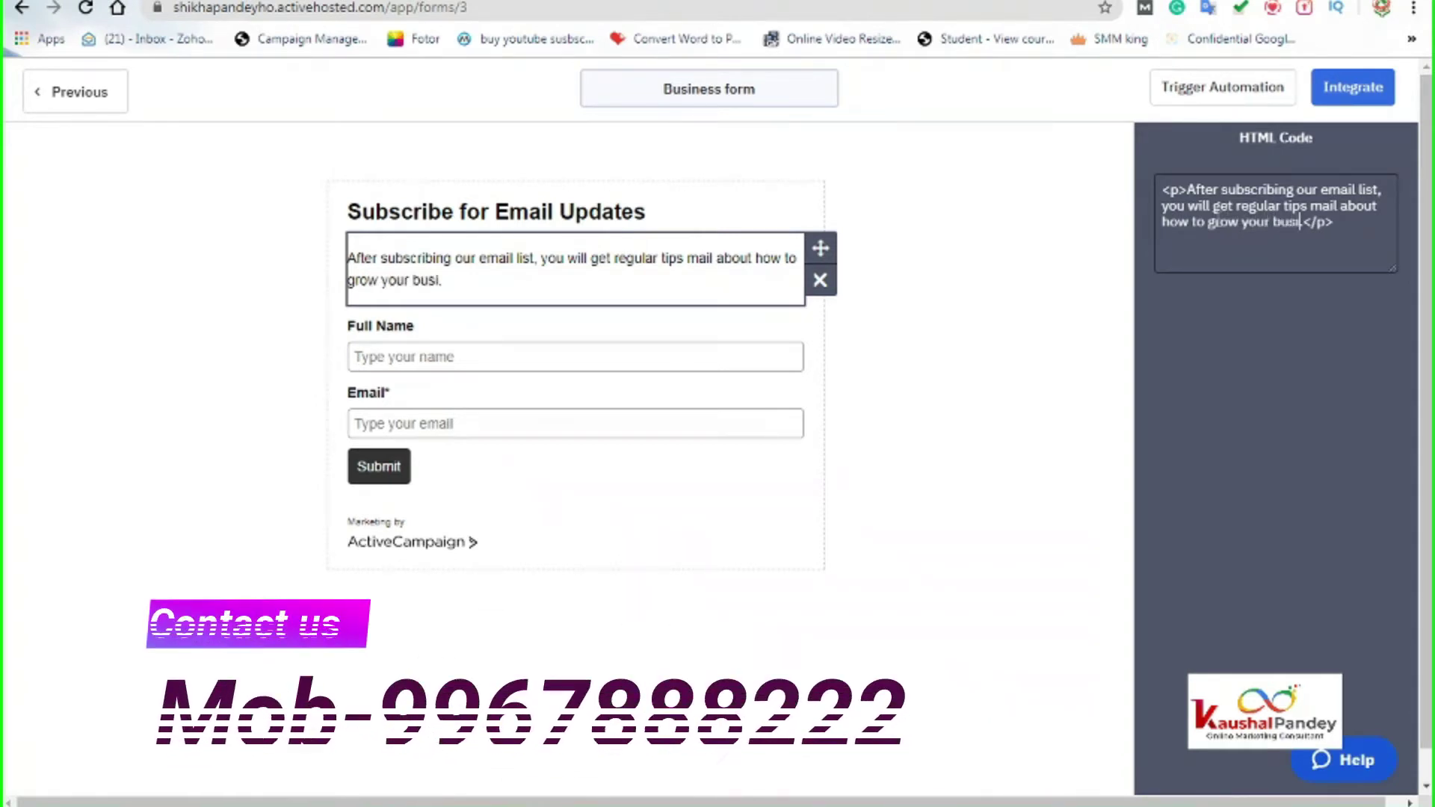
{"action": "type", "text": "line."}
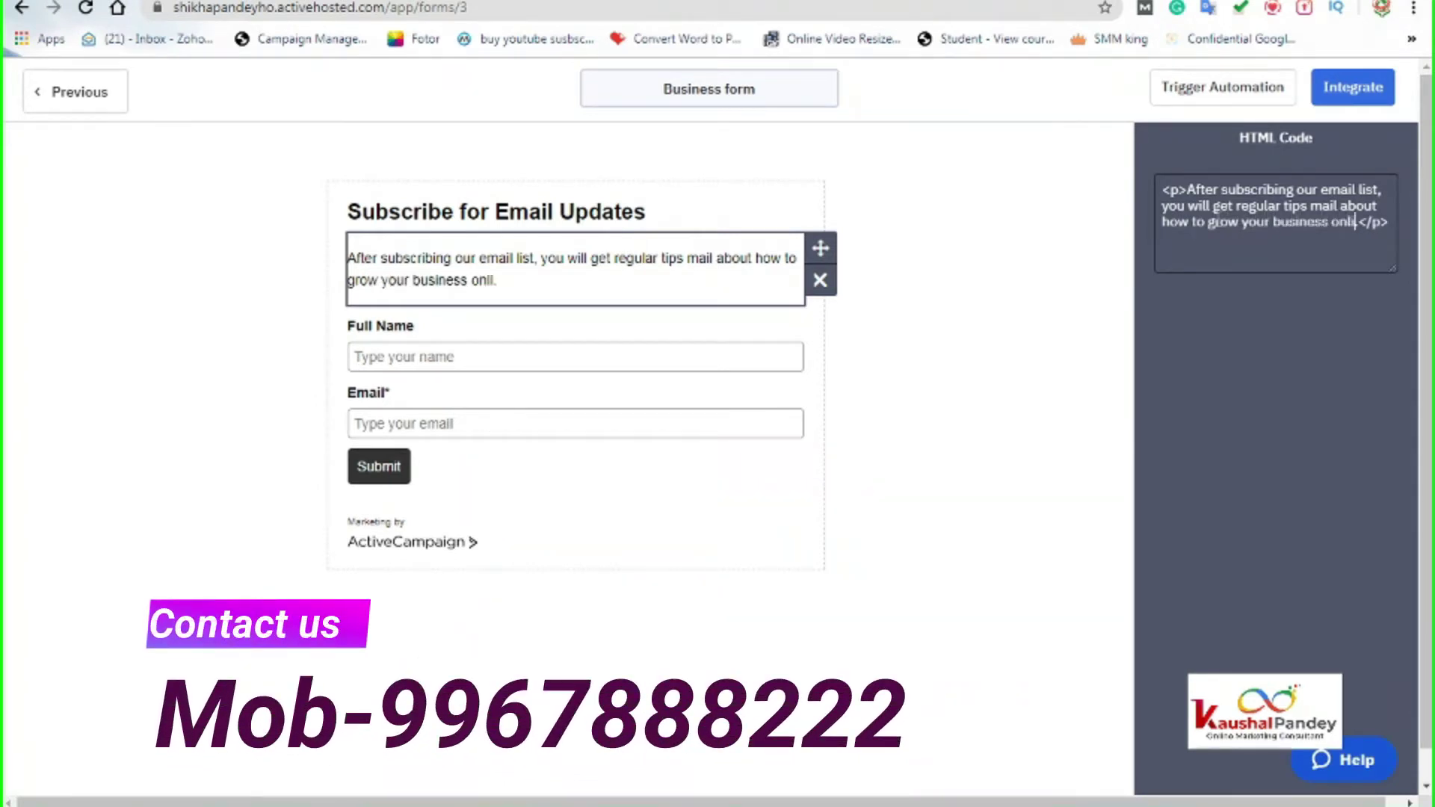
{"action": "left_click", "coordinate": [436, 260]}
{"action": "left_click", "coordinate": [1116, 230]}
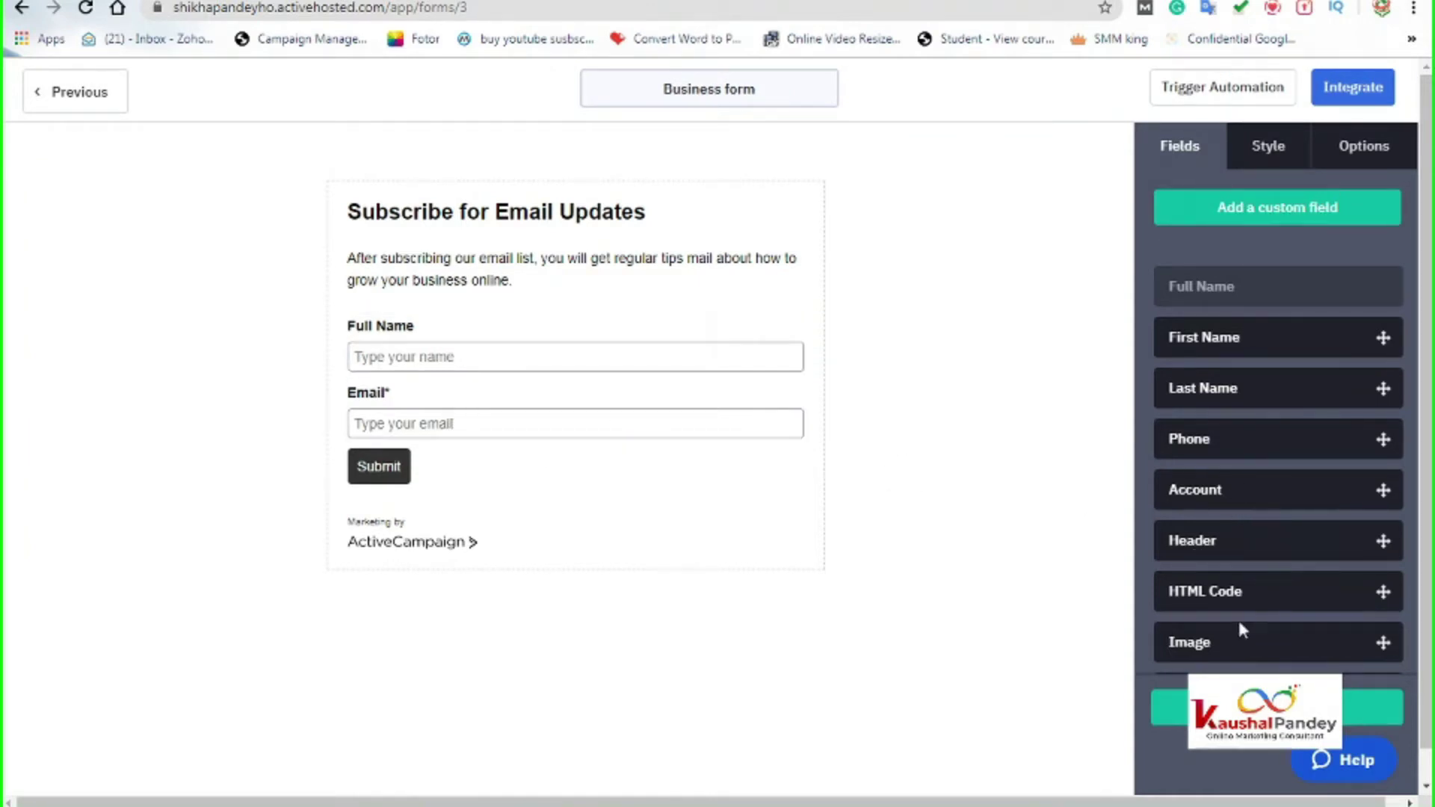
Drag a Phone field into the form just below Email.
{"action": "scroll", "coordinate": [1227, 518], "scroll_direction": "down", "scroll_amount": 1}
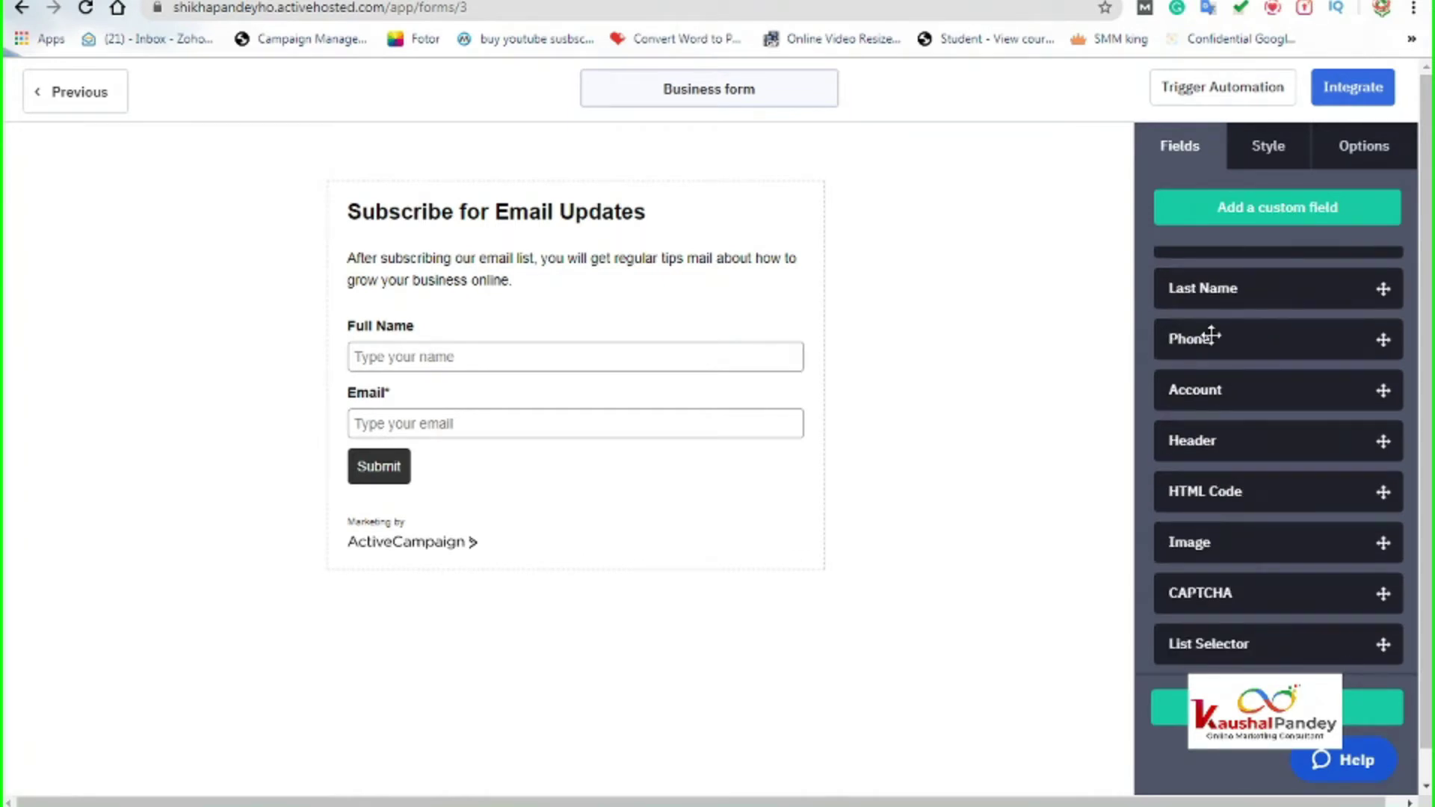
{"action": "left_click_drag", "start_coordinate": [1207, 334], "coordinate": [396, 451]}
{"action": "left_click_drag", "start_coordinate": [1381, 341], "coordinate": [589, 466]}
{"action": "left_click_drag", "start_coordinate": [1383, 338], "coordinate": [471, 430]}
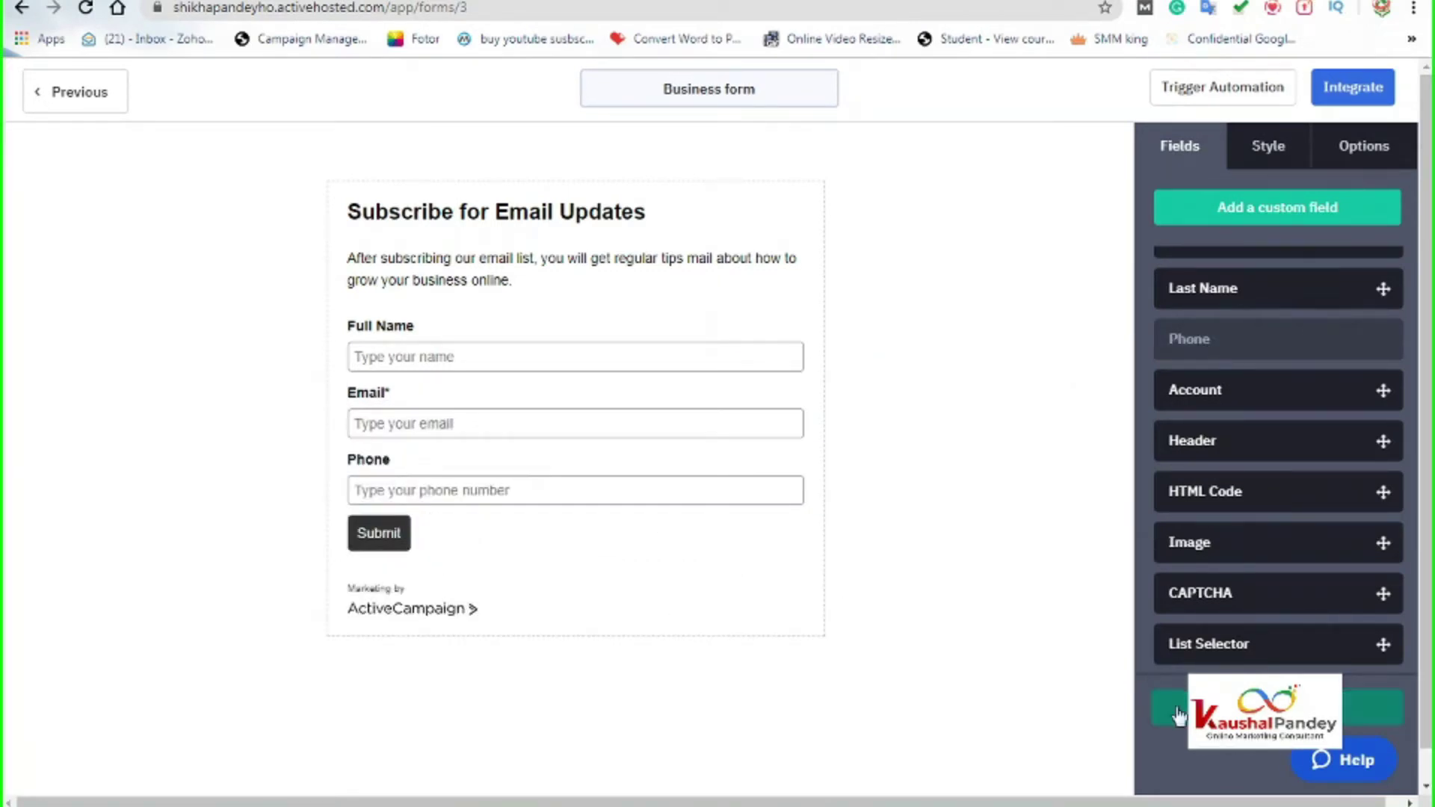
Mark the Full Name and Phone fields as required.
{"action": "scroll", "coordinate": [1189, 553], "scroll_direction": "down", "scroll_amount": 2}
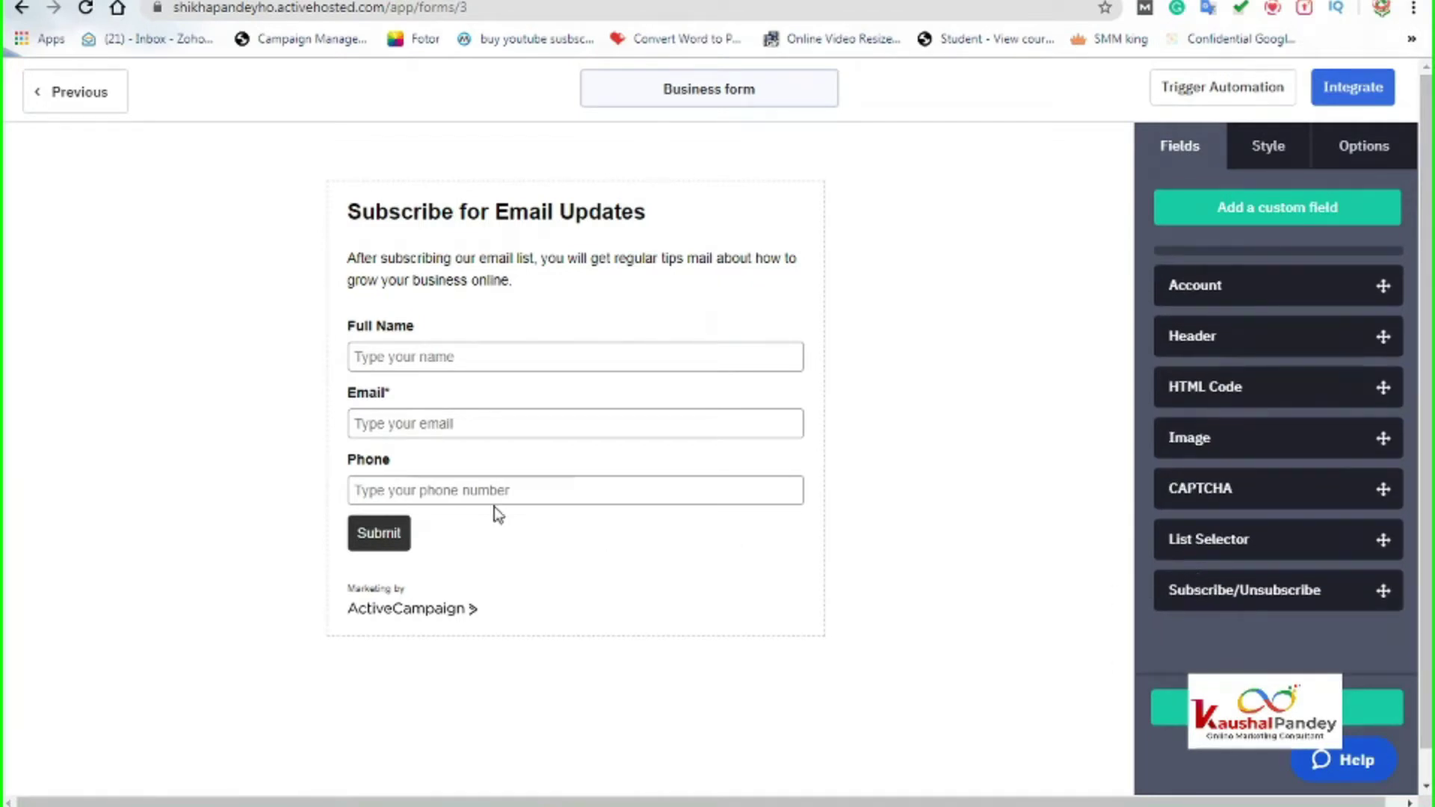
{"action": "left_click", "coordinate": [392, 461]}
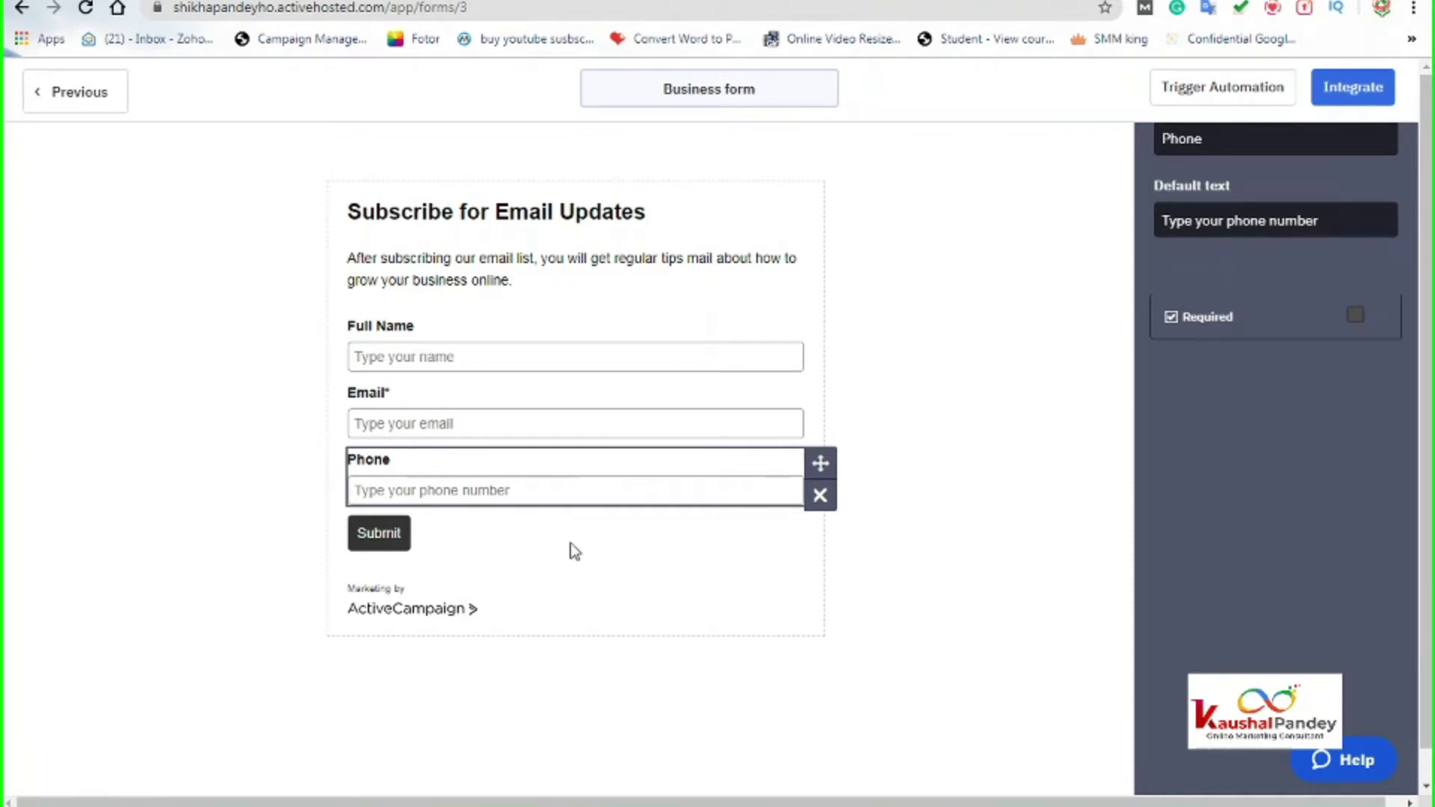
{"action": "left_click", "coordinate": [387, 333]}
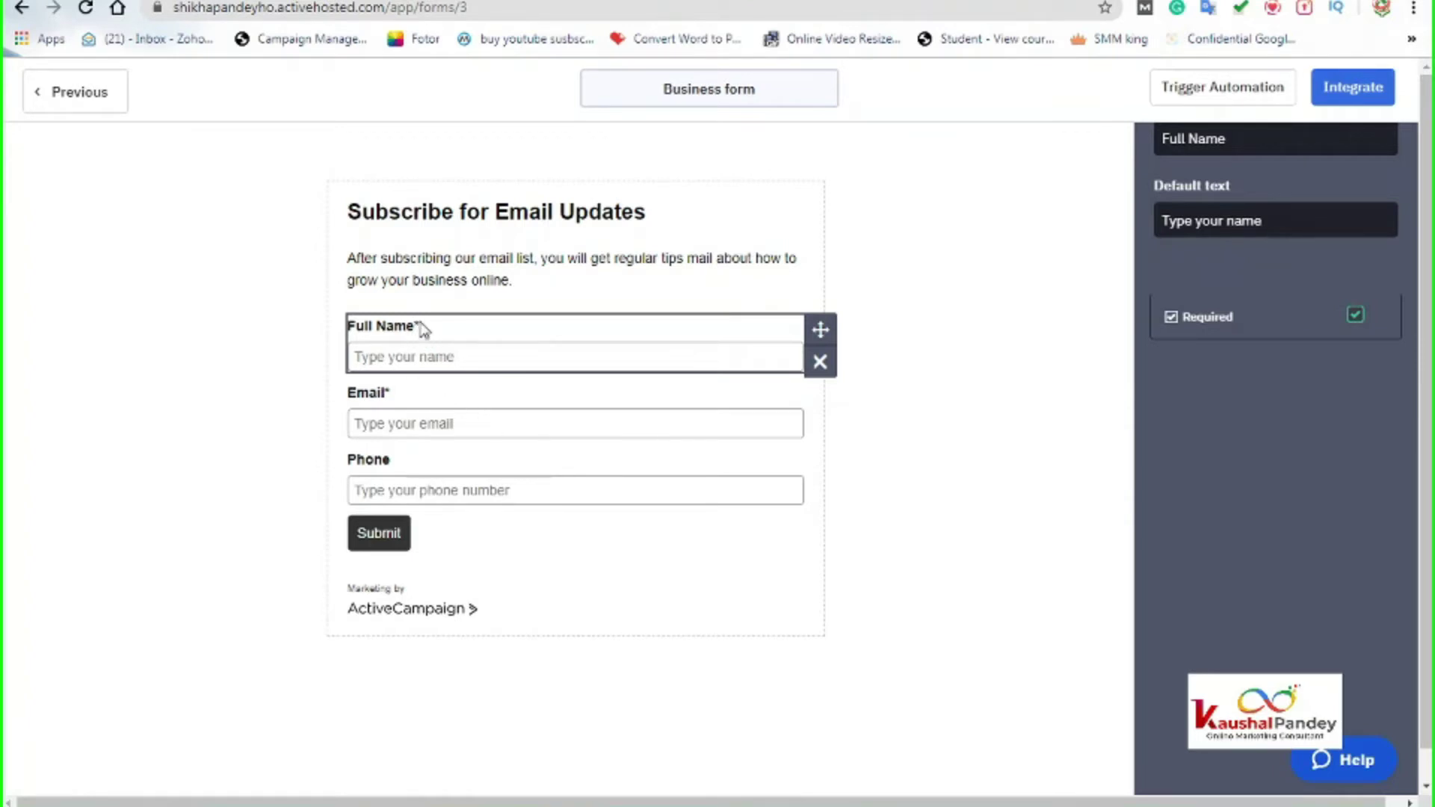
{"action": "left_click", "coordinate": [392, 485]}
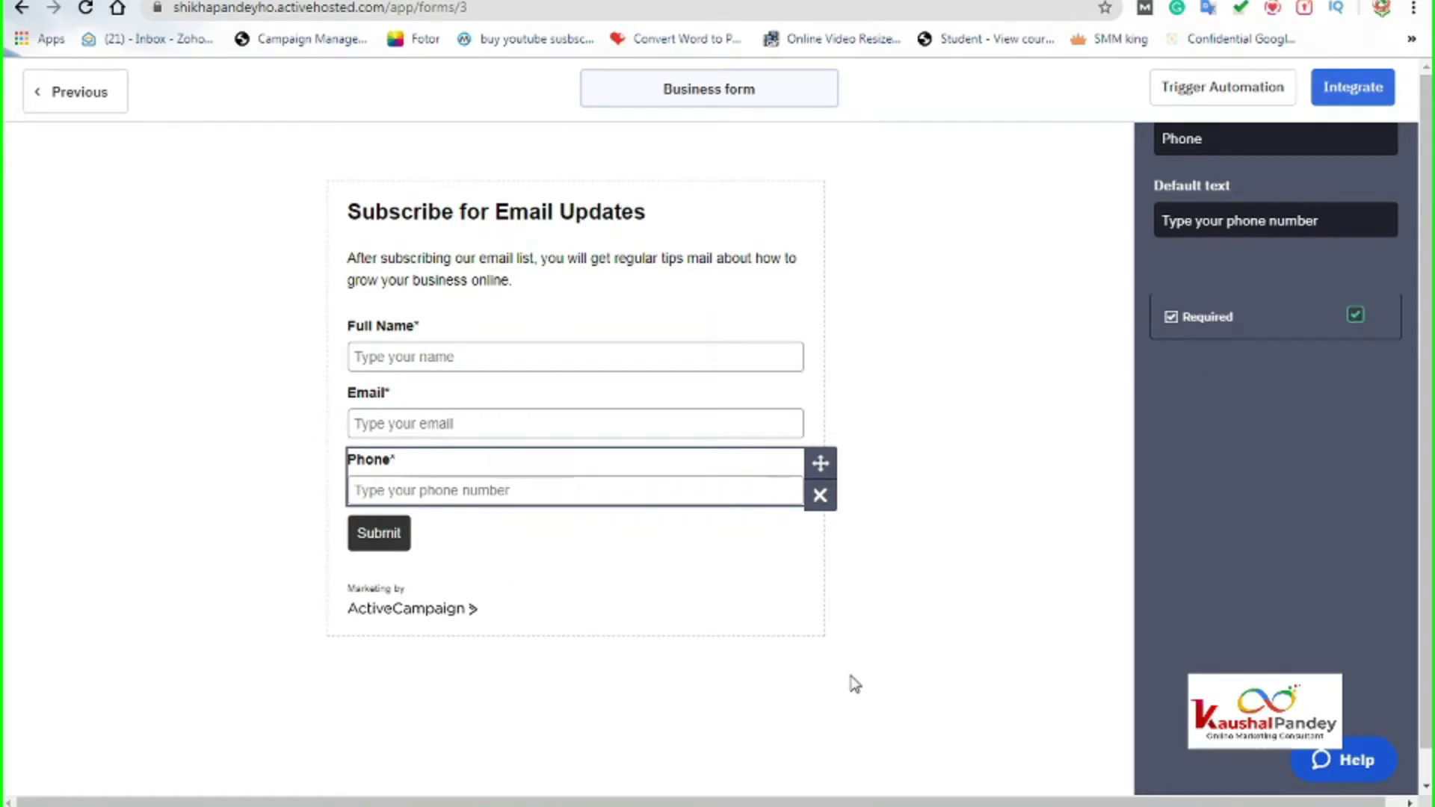
{"action": "left_click", "coordinate": [544, 282]}
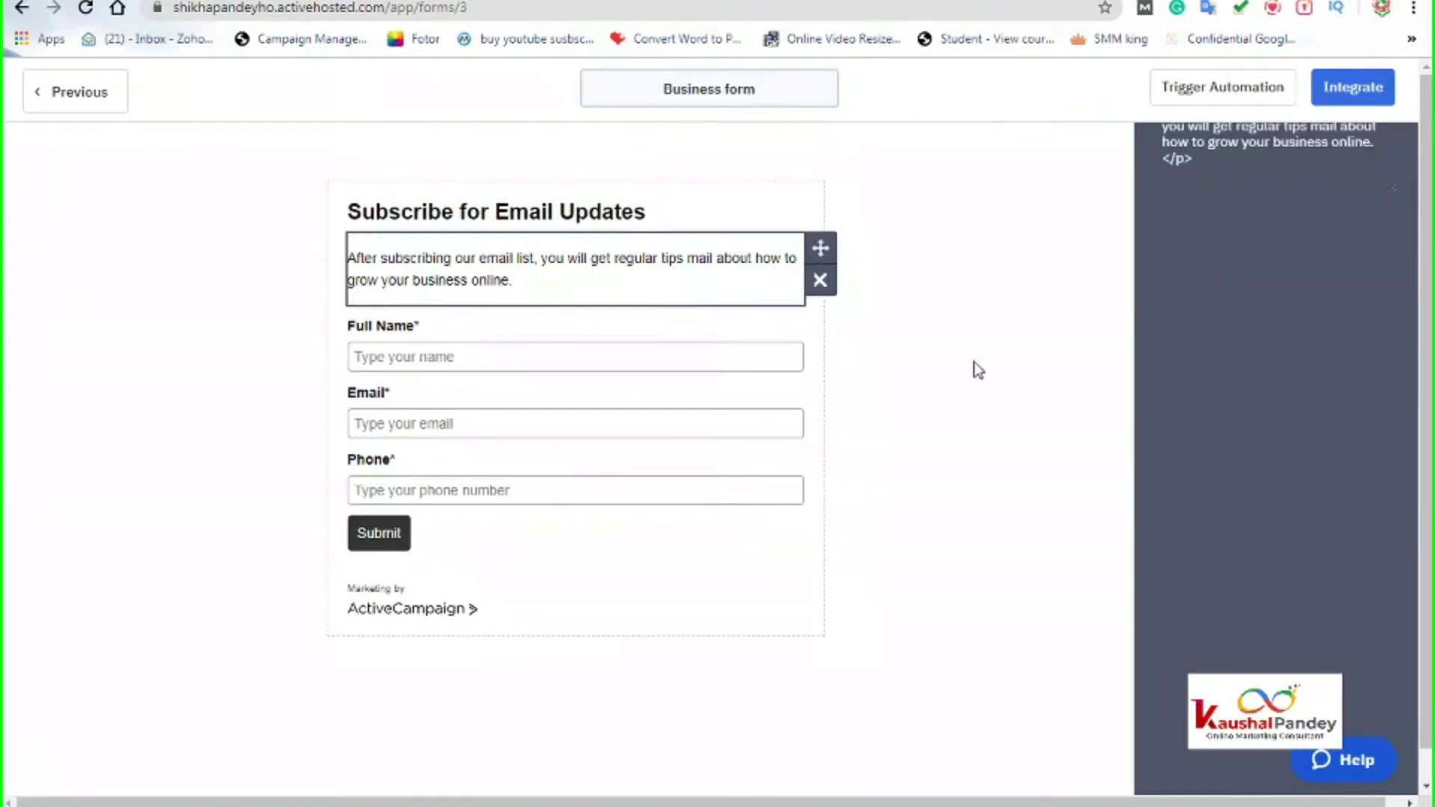
{"action": "left_click", "coordinate": [968, 402]}
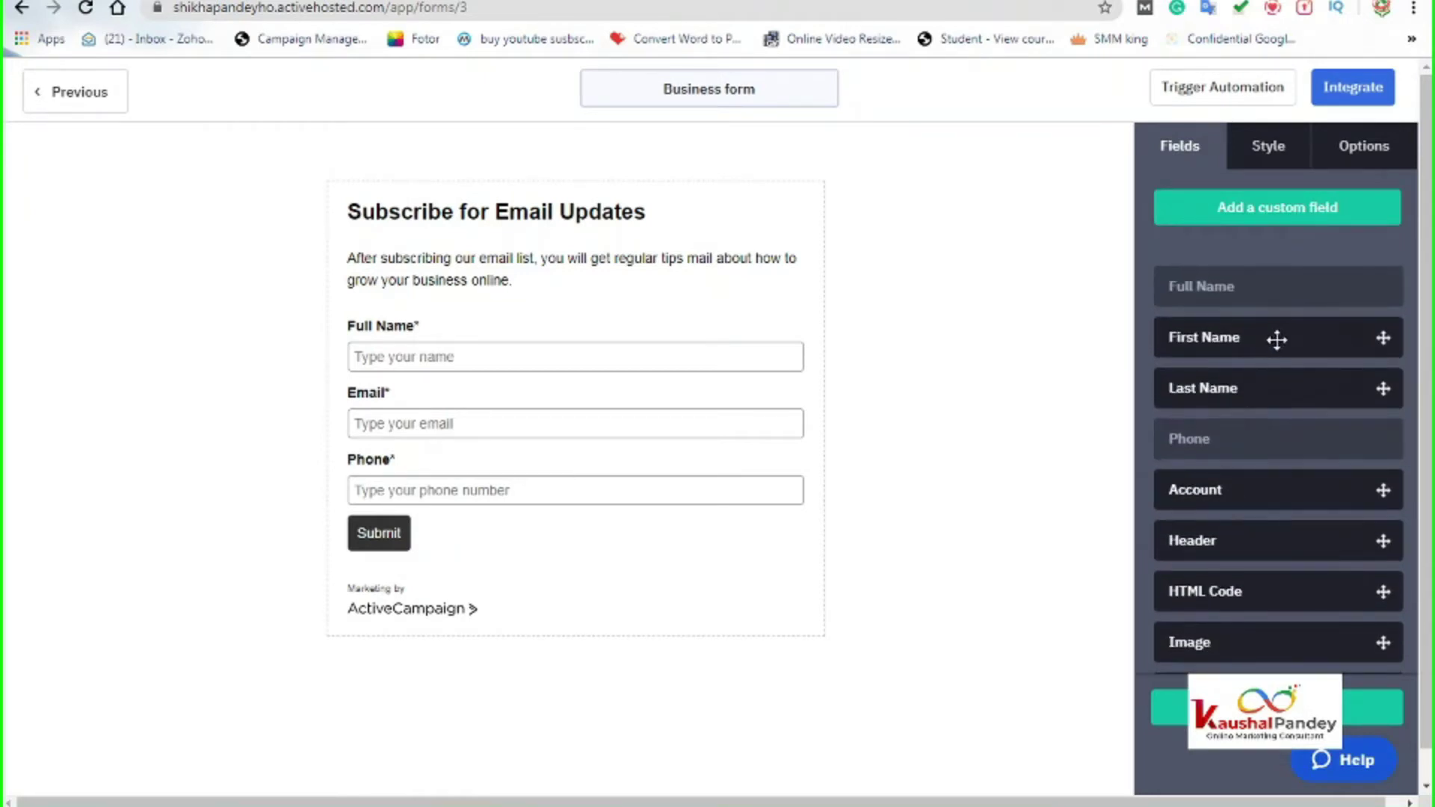
Dismiss the pop-up and drag a First Name field onto the form above Submit.
{"action": "left_click", "coordinate": [957, 181]}
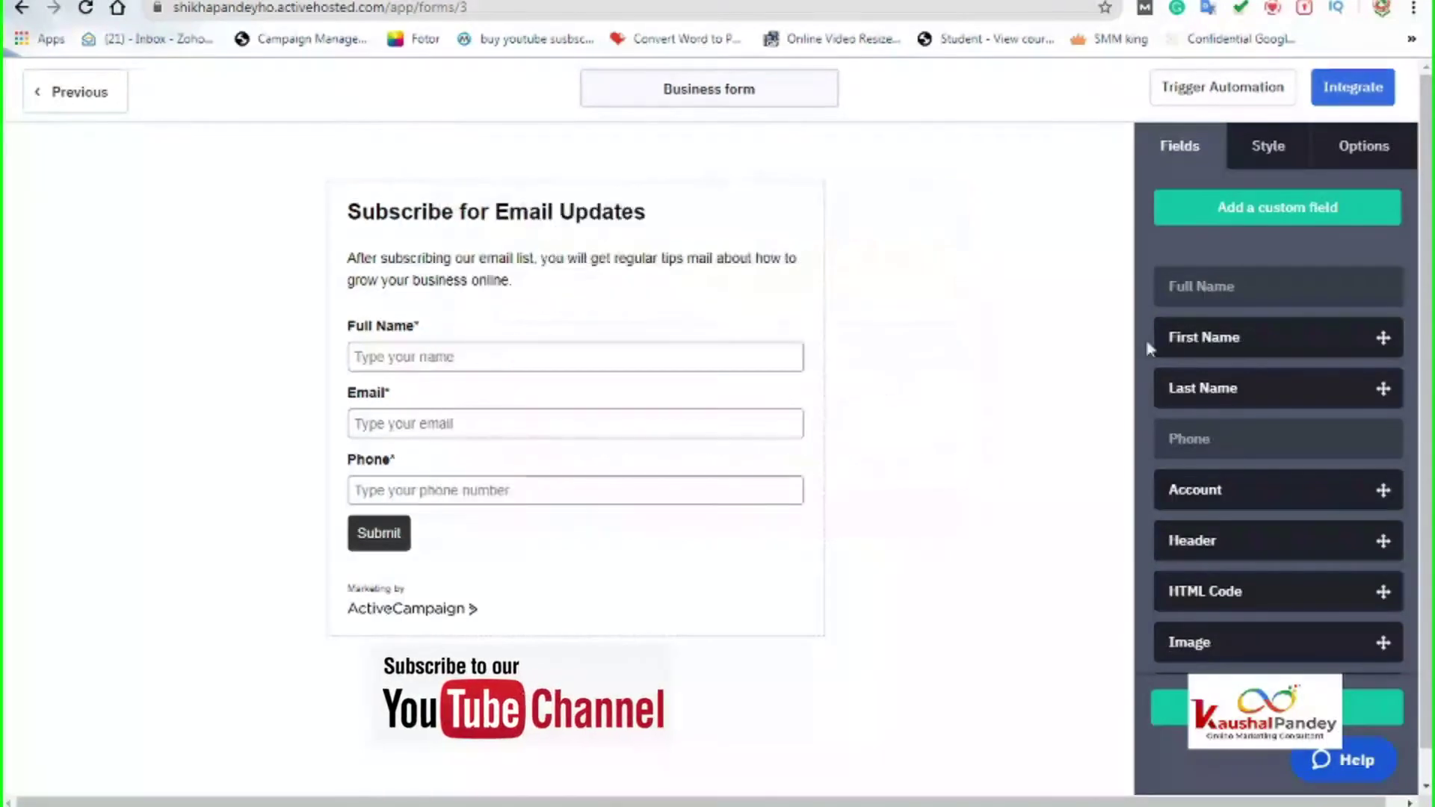
{"action": "left_click_drag", "start_coordinate": [1196, 337], "coordinate": [413, 482]}
{"action": "left_click", "coordinate": [410, 459]}
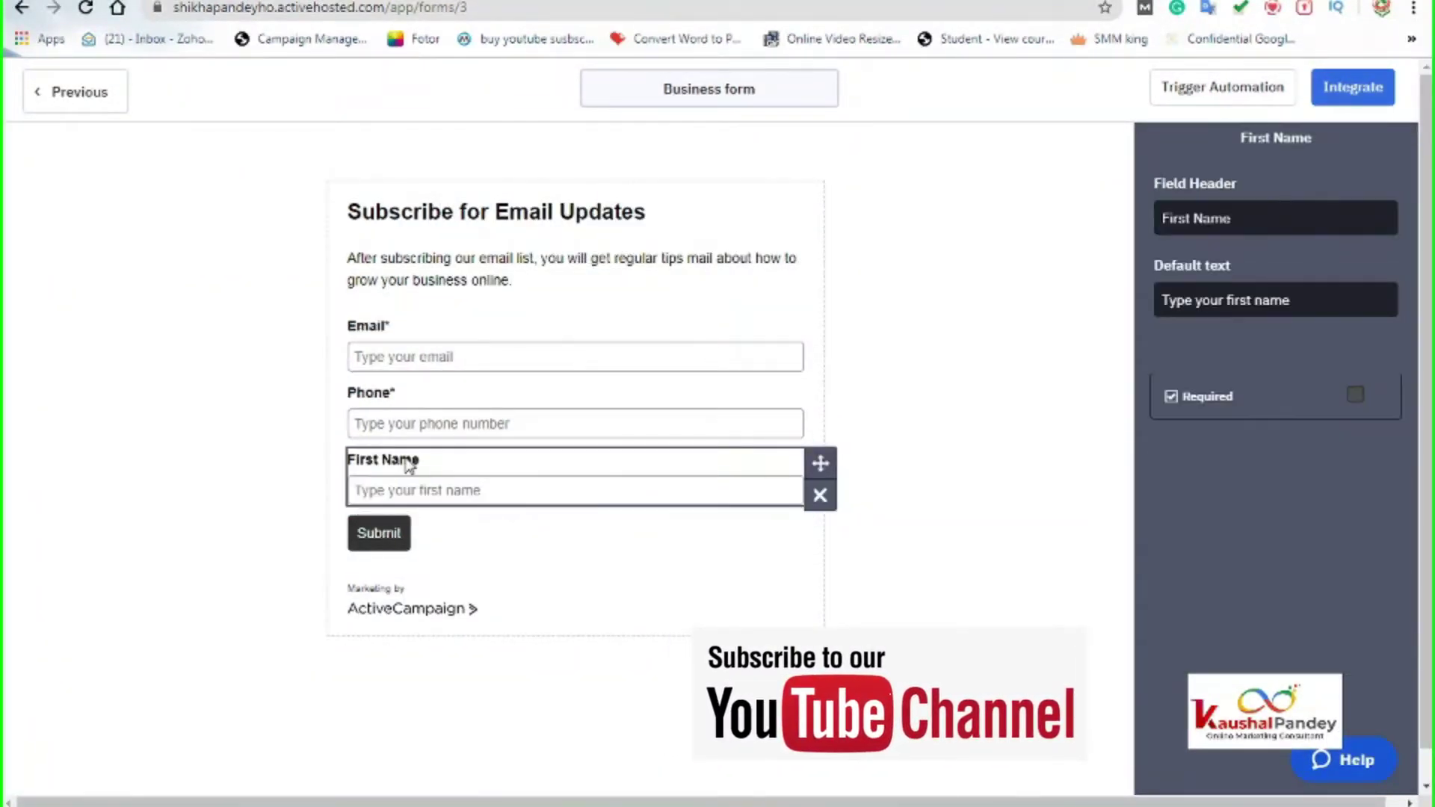
{"action": "left_click", "coordinate": [1065, 355]}
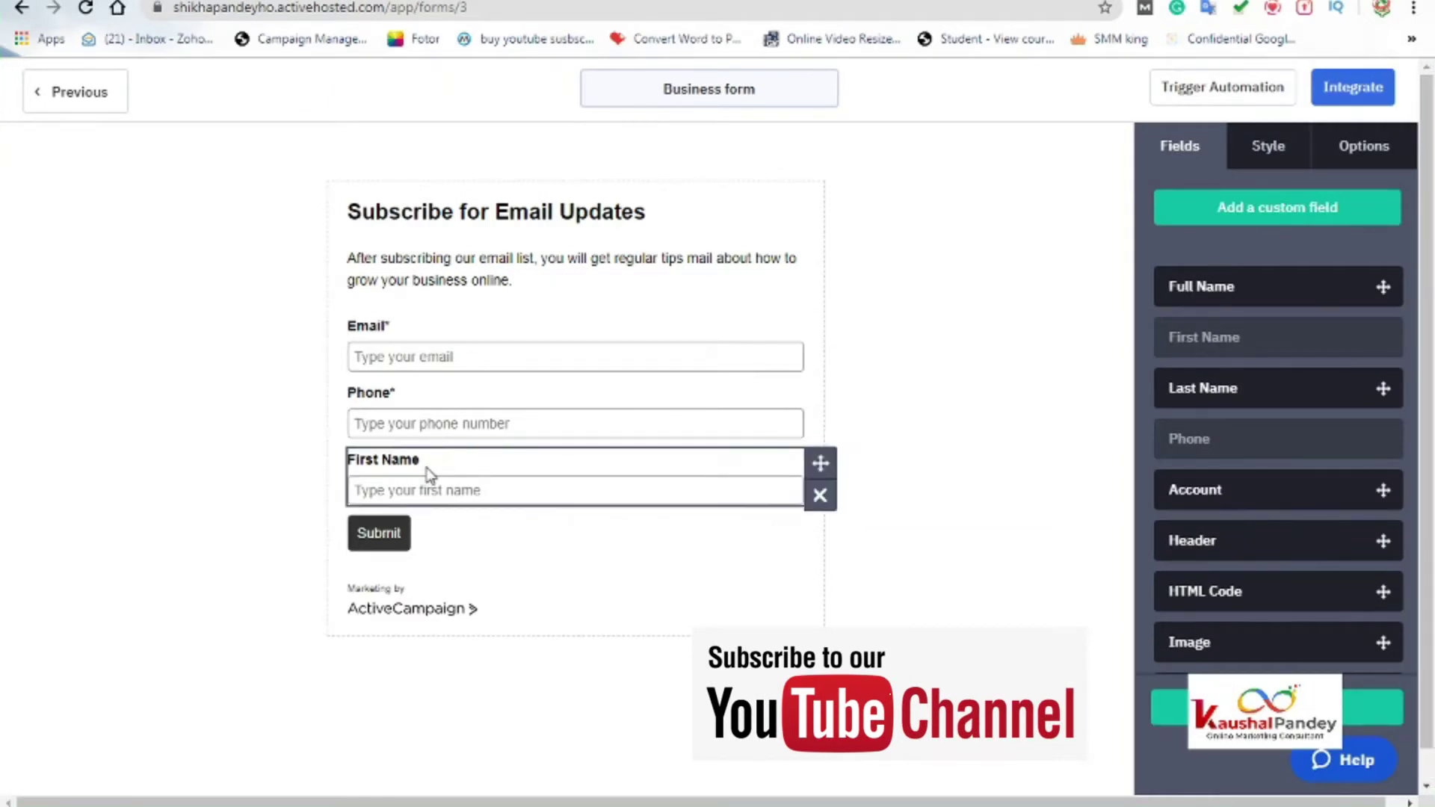
Change the new field's Field Header from First Name to 'Website url'.
{"action": "left_click", "coordinate": [445, 460]}
{"action": "left_click_drag", "start_coordinate": [1232, 224], "coordinate": [1111, 222]}
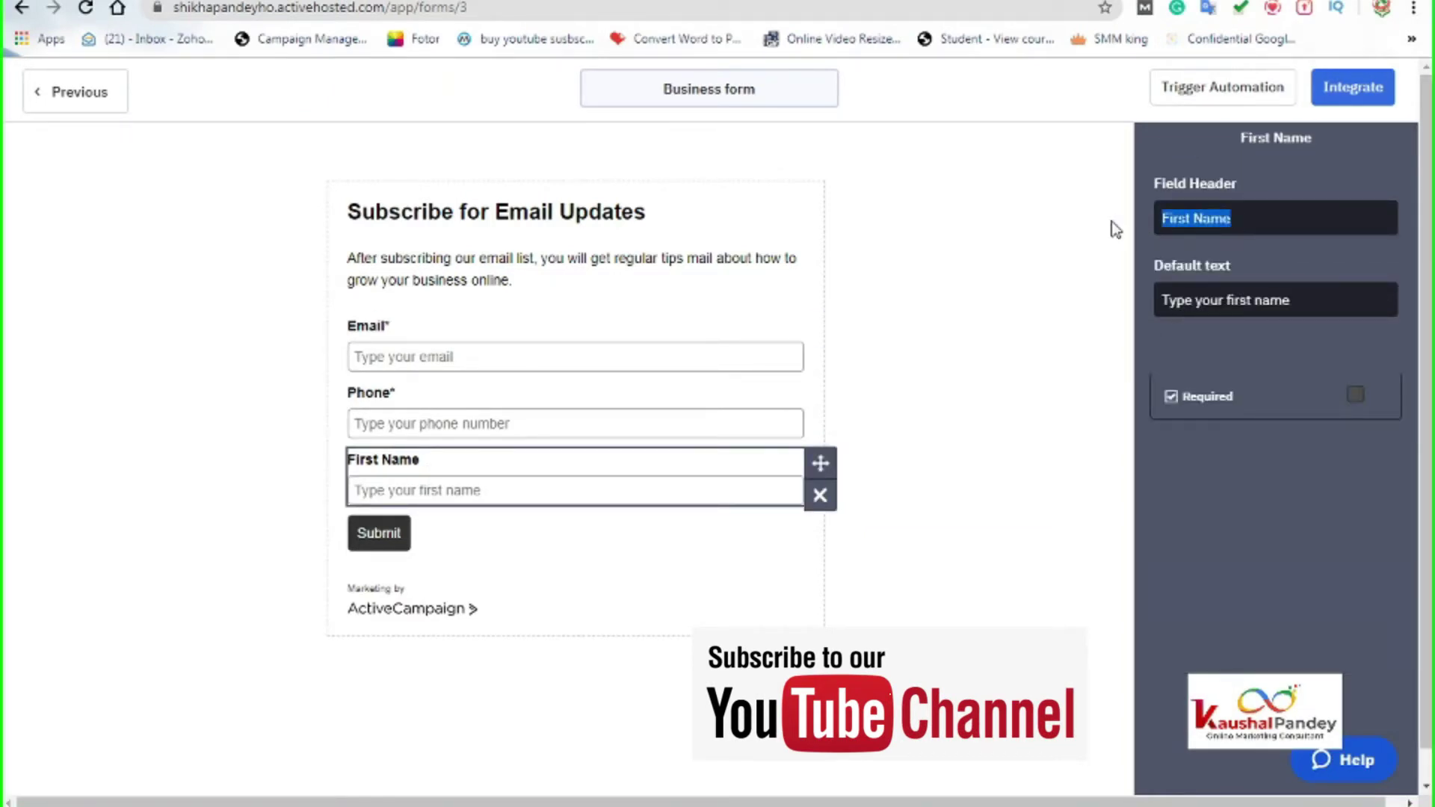
{"action": "left_click", "coordinate": [1110, 221]}
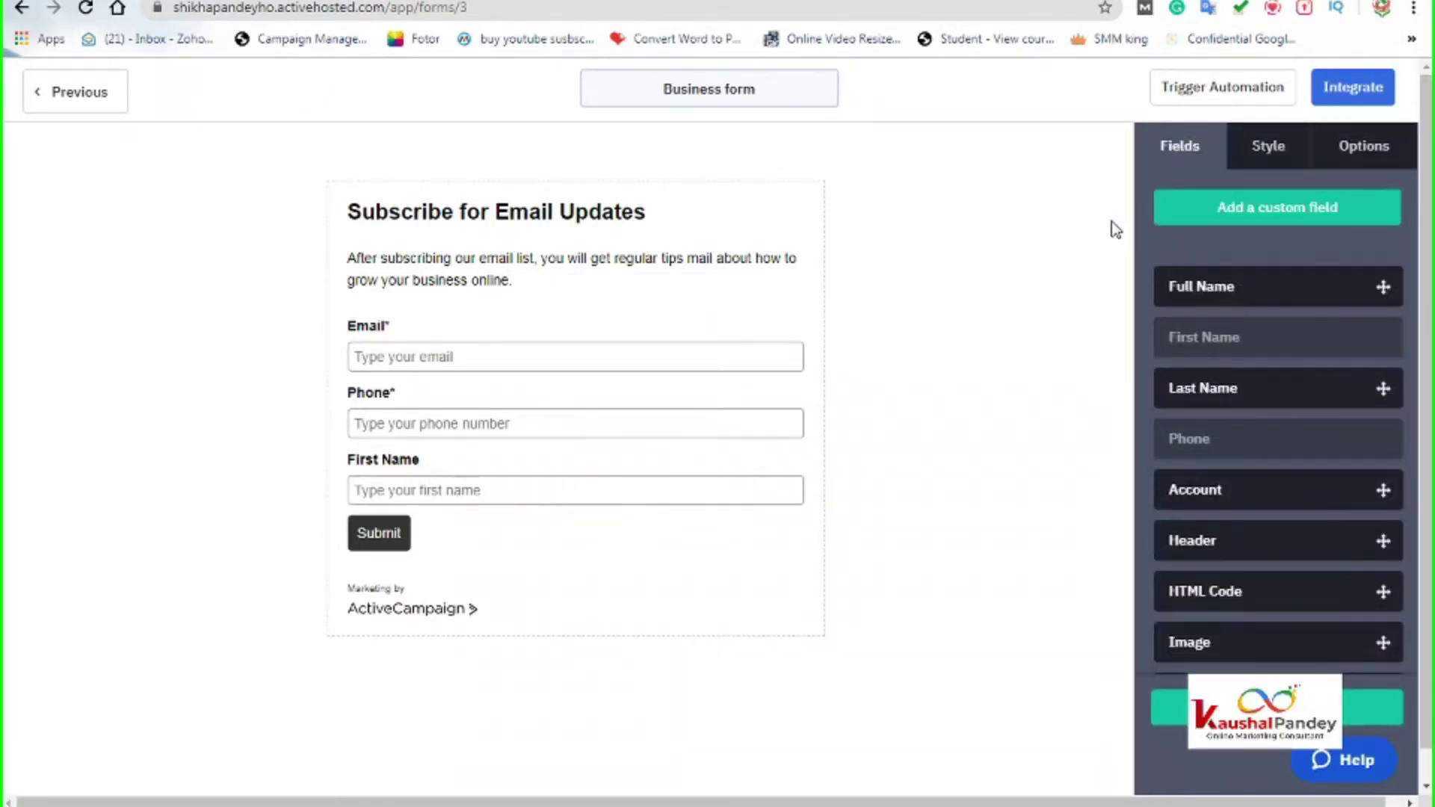
{"action": "left_click", "coordinate": [545, 455]}
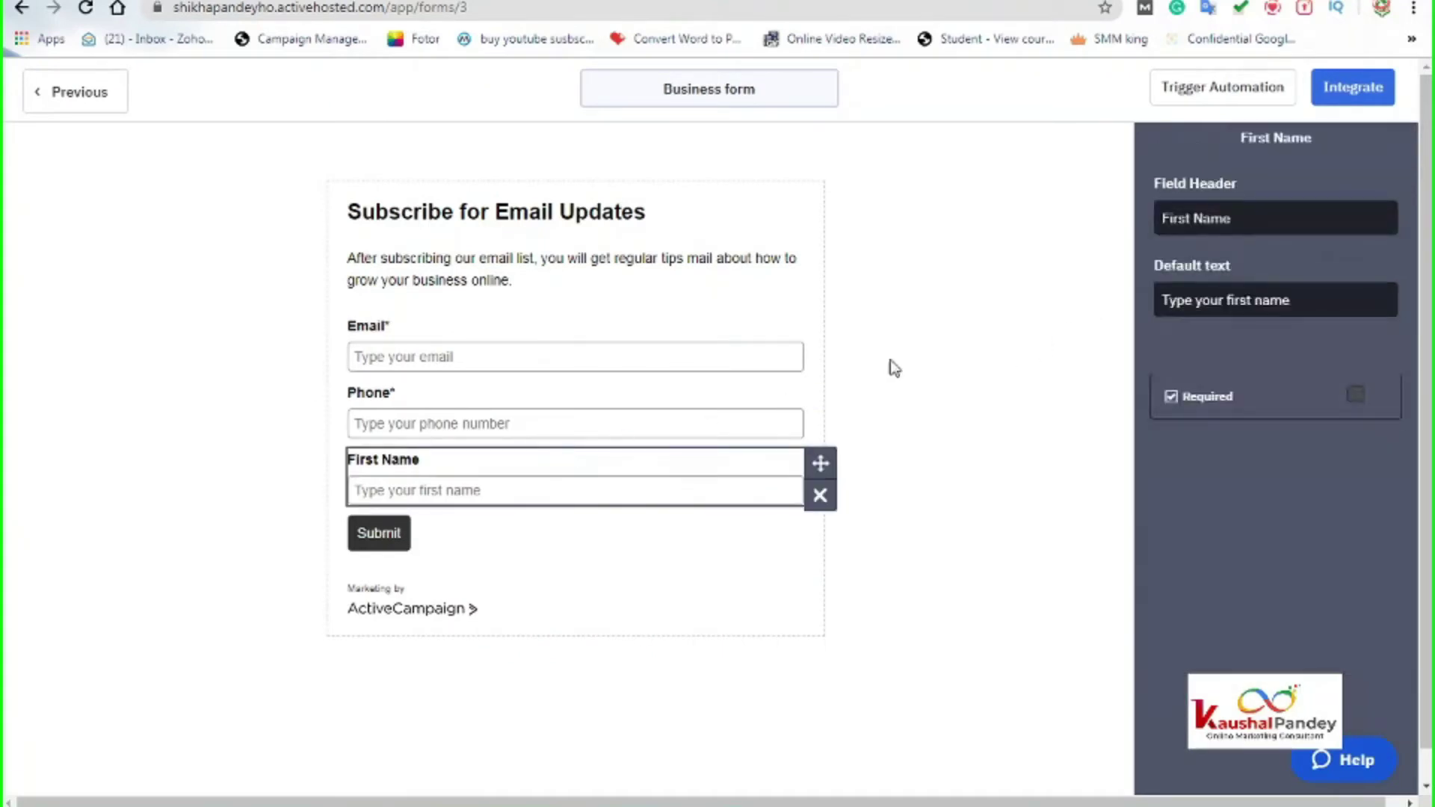
{"action": "left_click", "coordinate": [1226, 219]}
{"action": "type", "text": "w"}
{"action": "key", "text": "BackSpace"}
{"action": "key", "text": "BackSpace"}
{"action": "key", "text": "BackSpace"}
{"action": "key", "text": "BackSpace"}
{"action": "key", "text": "BackSpace"}
{"action": "key", "text": "BackSpace"}
{"action": "key", "text": "BackSpace"}
{"action": "key", "text": "BackSpace"}
{"action": "key", "text": "BackSpace"}
{"action": "key", "text": "BackSpace"}
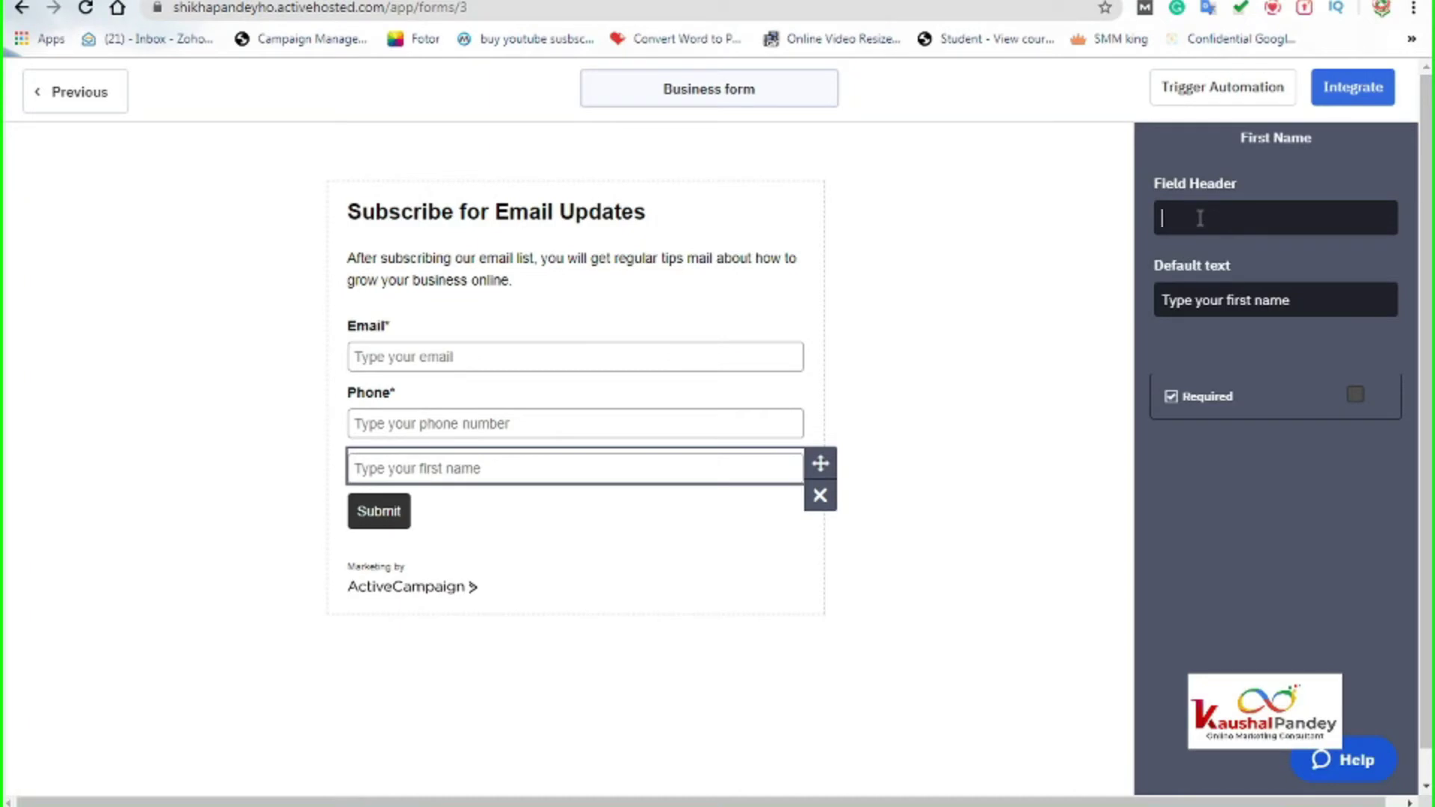
{"action": "type", "text": "Website "}
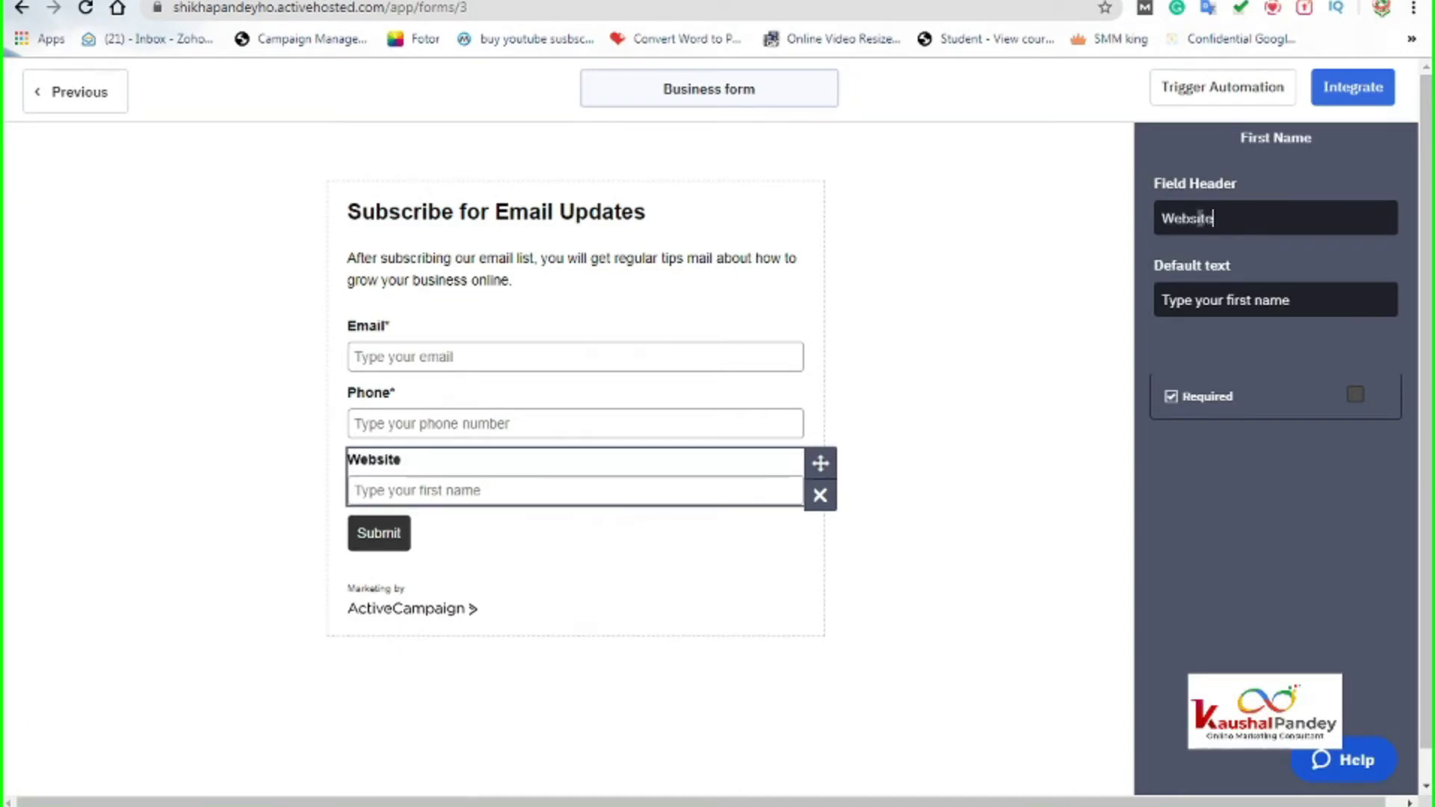
{"action": "type", "text": "url"}
{"action": "scroll", "coordinate": [695, 501], "scroll_direction": "down", "scroll_amount": 1}
{"action": "left_click", "coordinate": [666, 621]}
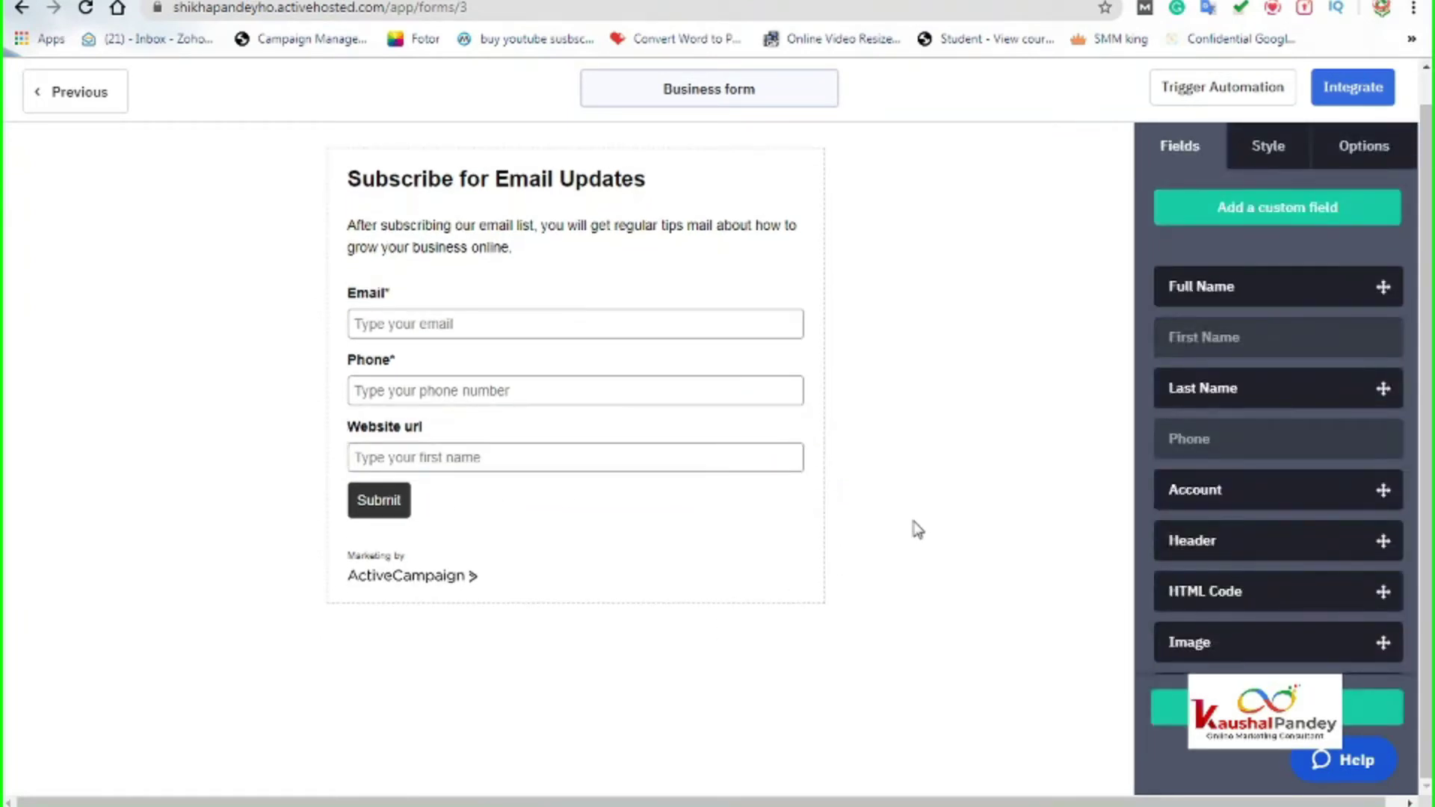
{"action": "scroll", "coordinate": [918, 529], "scroll_direction": "up", "scroll_amount": 1}
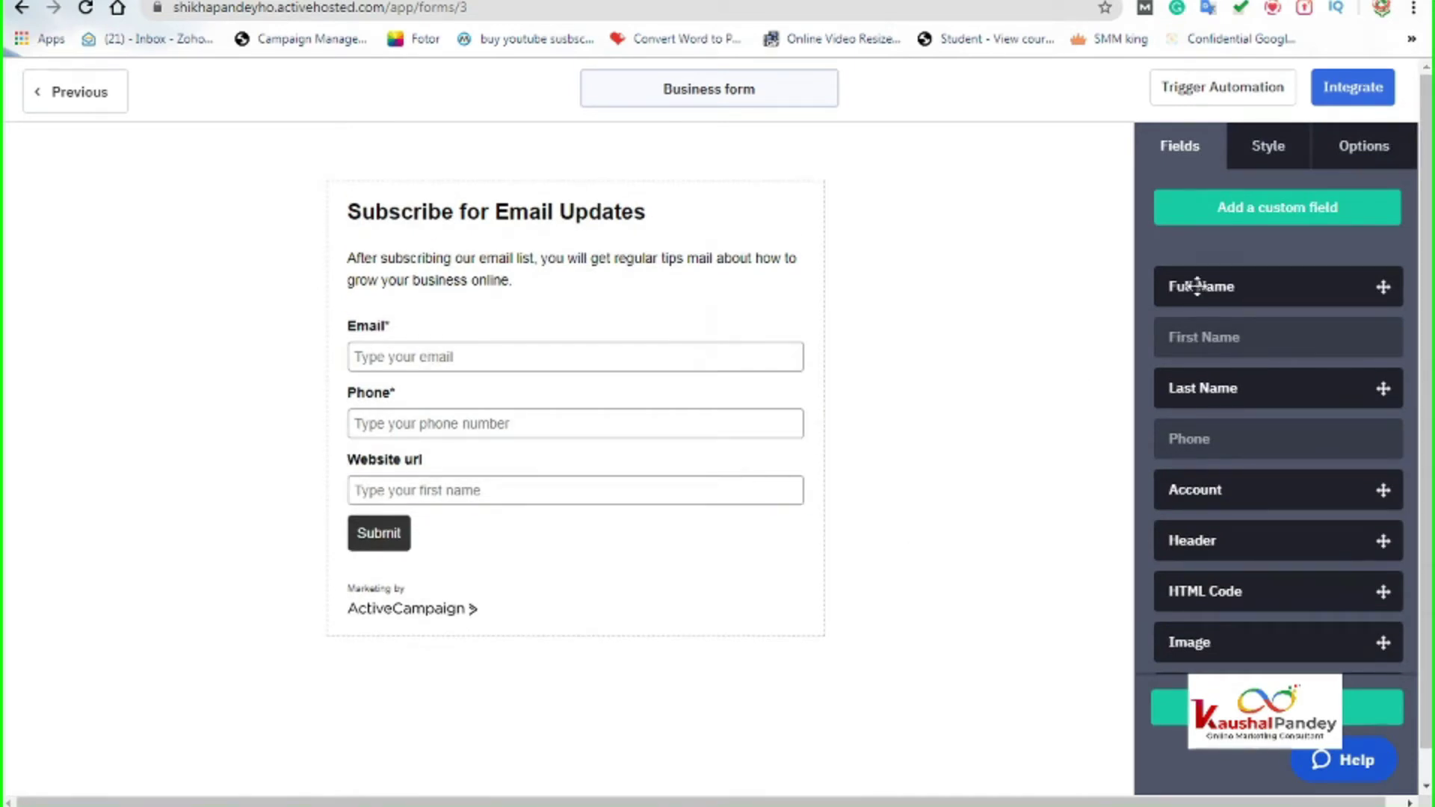
Add Full Name back above Email and an Account field below Phone.
{"action": "left_click_drag", "start_coordinate": [1383, 286], "coordinate": [580, 309]}
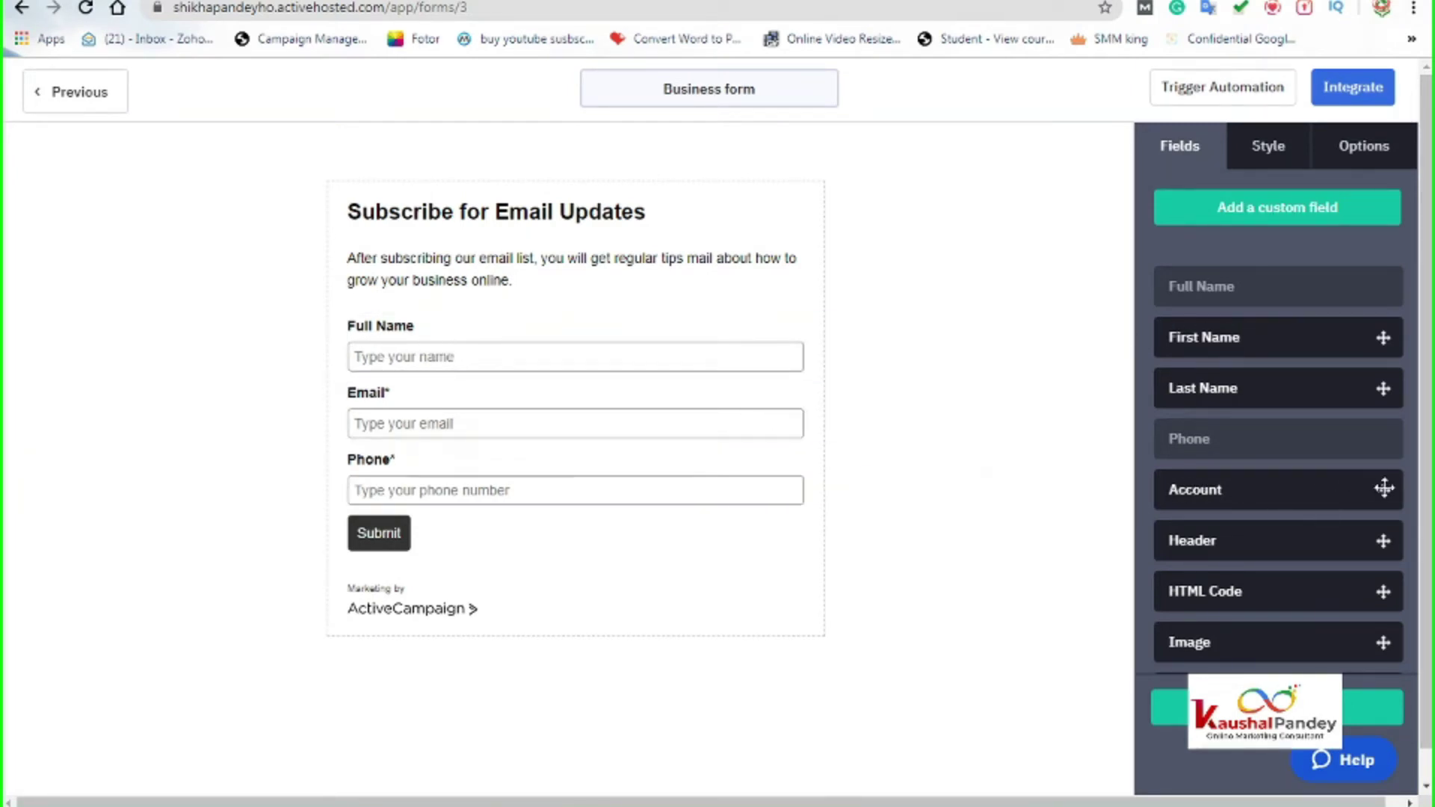
{"action": "left_click_drag", "start_coordinate": [1385, 489], "coordinate": [574, 501]}
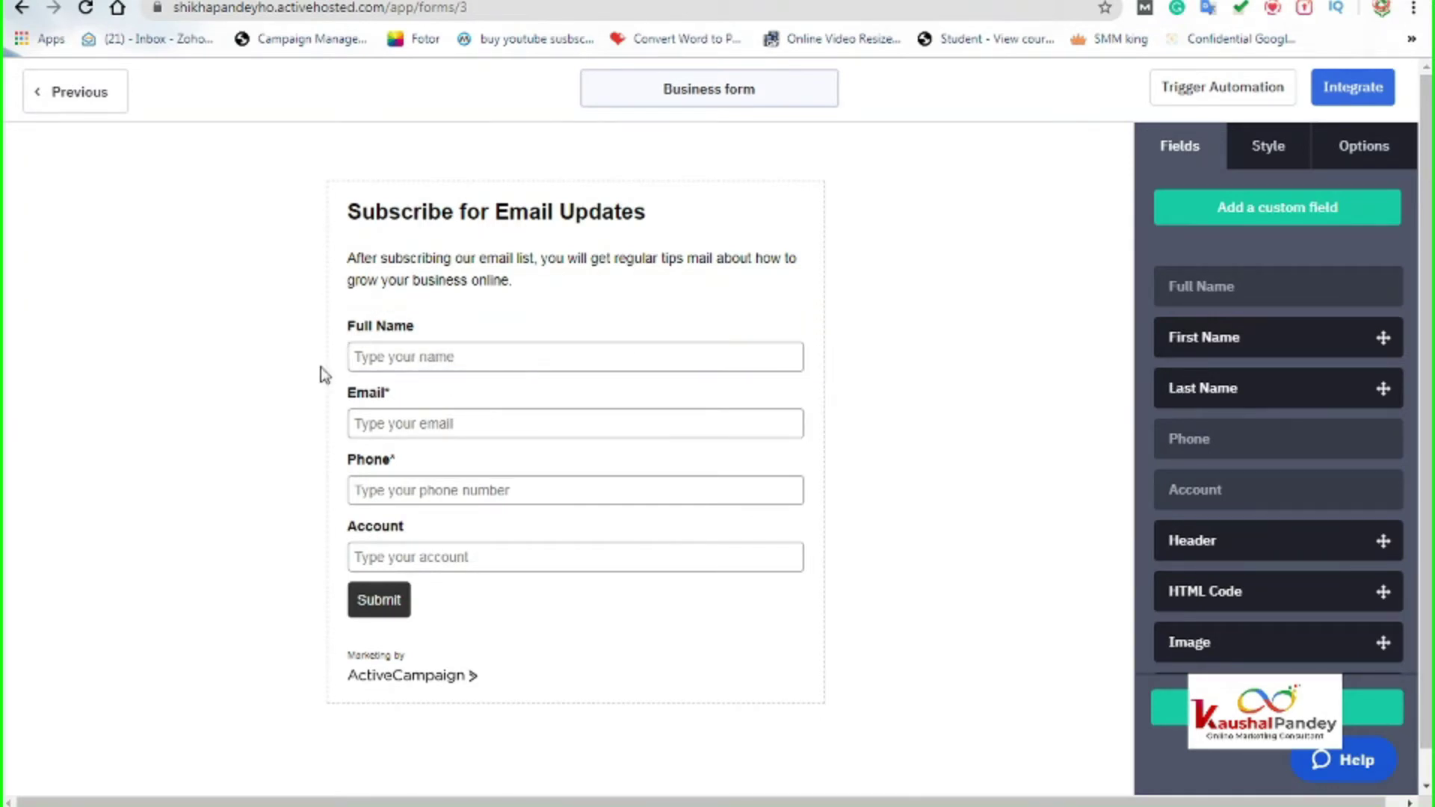
{"action": "left_click", "coordinate": [408, 529]}
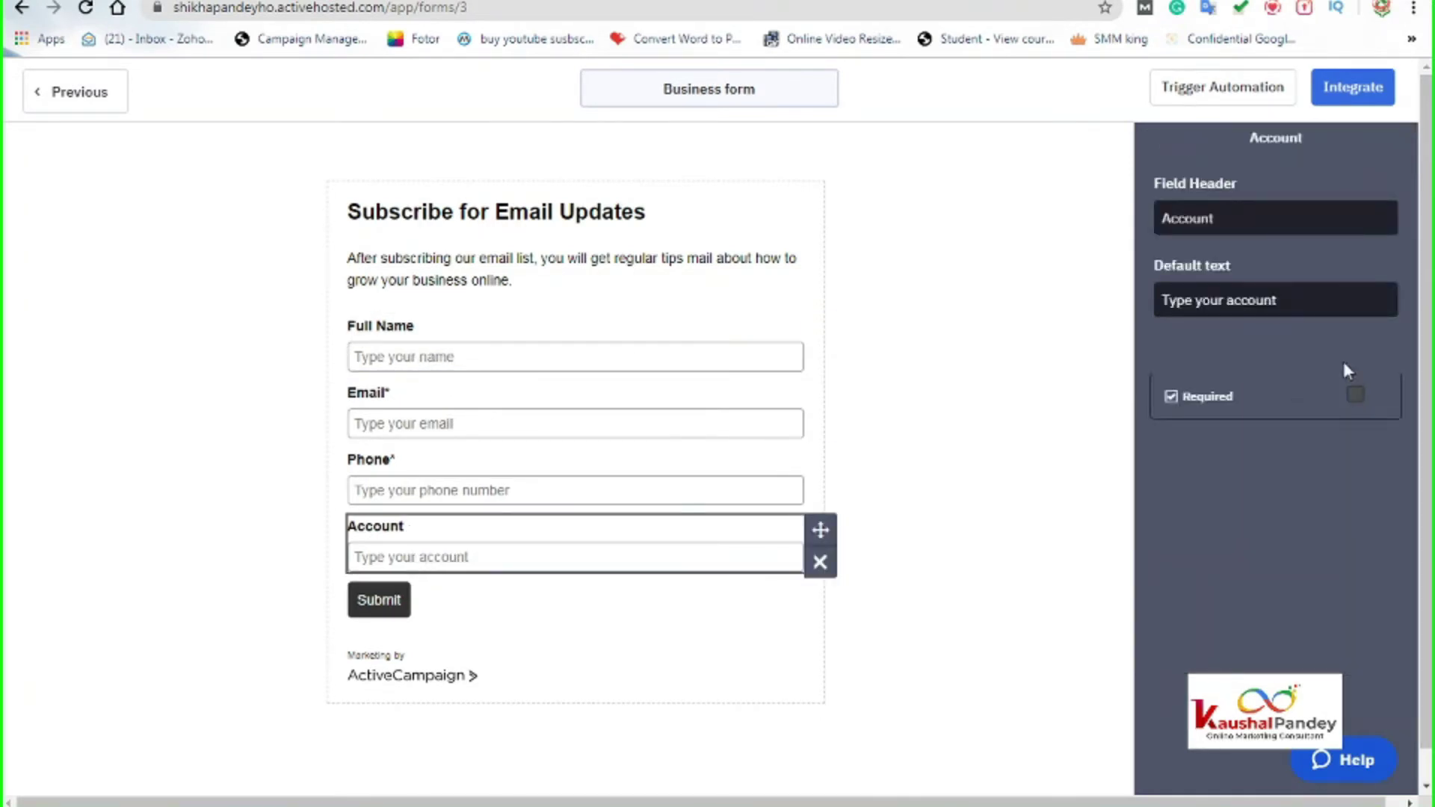
{"action": "left_click", "coordinate": [1093, 224]}
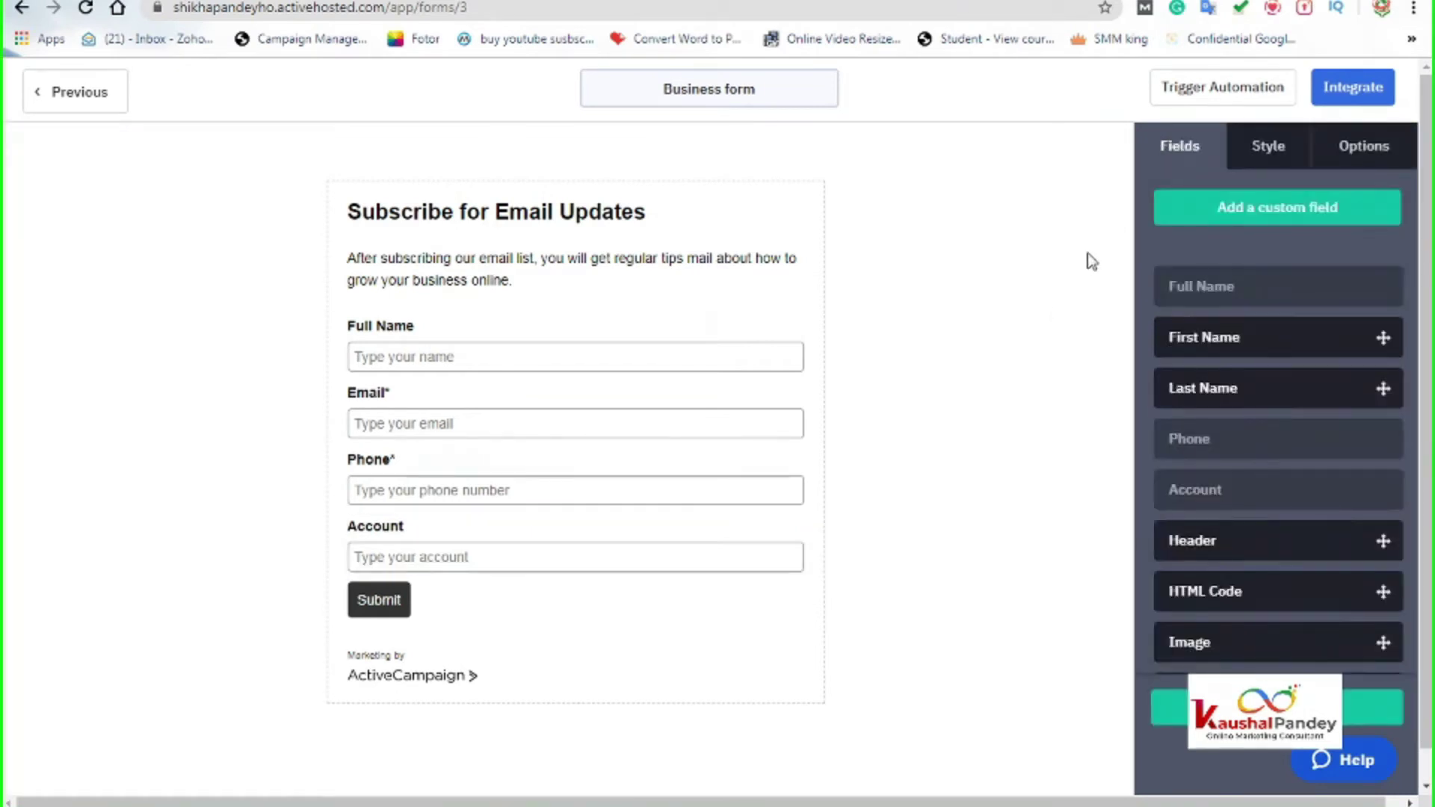
Relabel the Account field's Field Header as 'Website url'.
{"action": "left_click", "coordinate": [589, 527]}
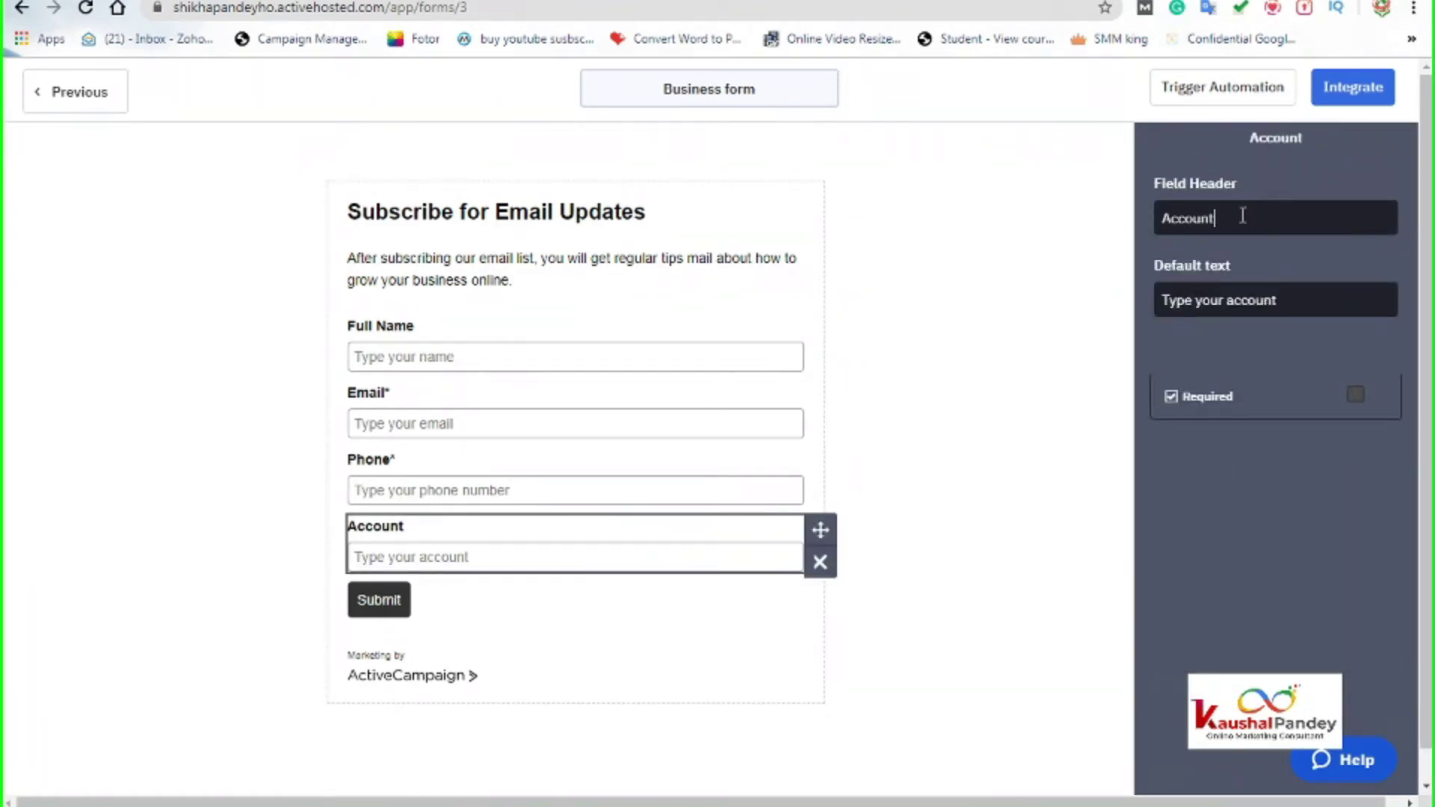
{"action": "type", "text": "sd"}
{"action": "key", "text": "BackSpace"}
{"action": "key", "text": "BackSpace"}
{"action": "key", "text": "BackSpace"}
{"action": "key", "text": "BackSpace"}
{"action": "key", "text": "BackSpace"}
{"action": "key", "text": "BackSpace"}
{"action": "key", "text": "BackSpace"}
{"action": "key", "text": "BackSpace"}
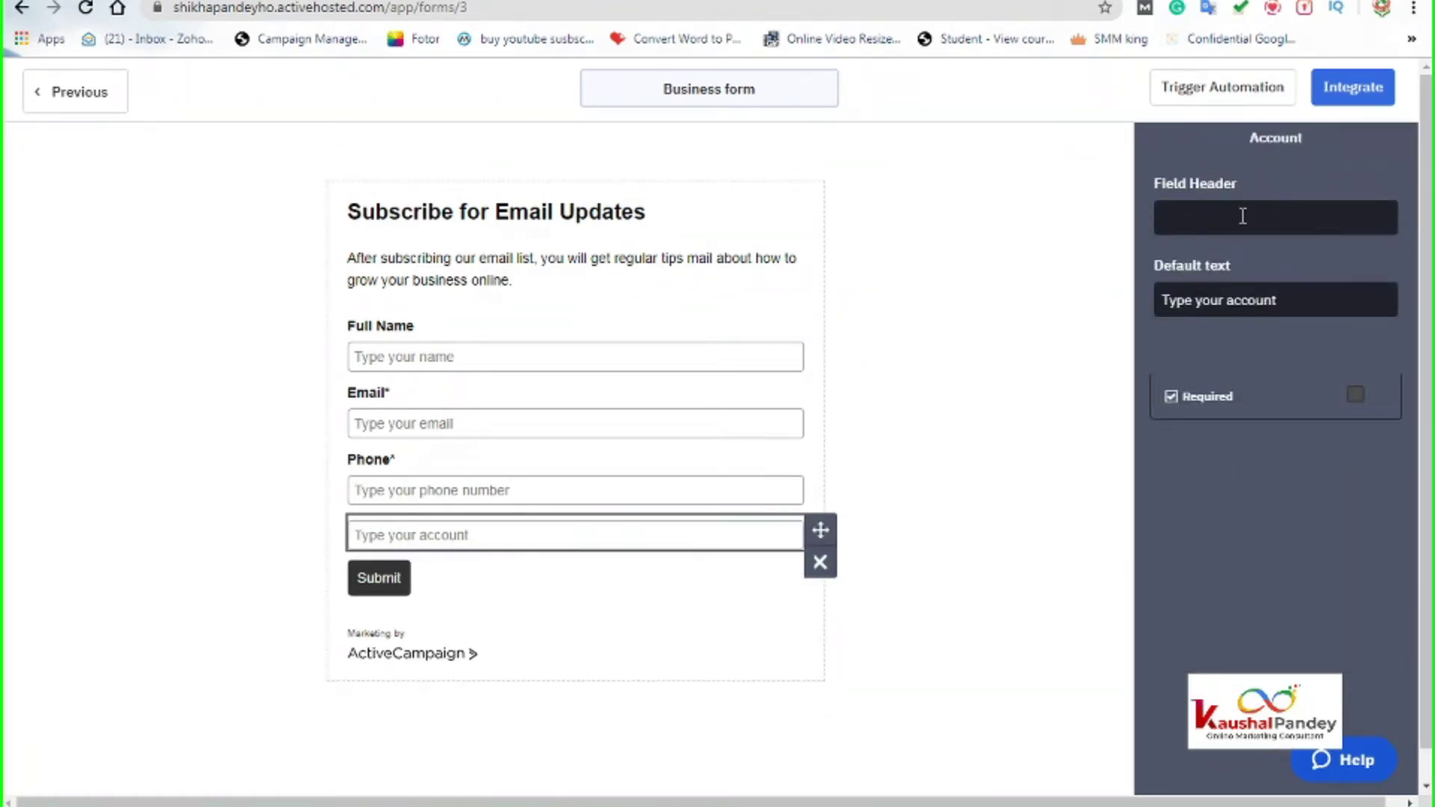
{"action": "type", "text": "we"}
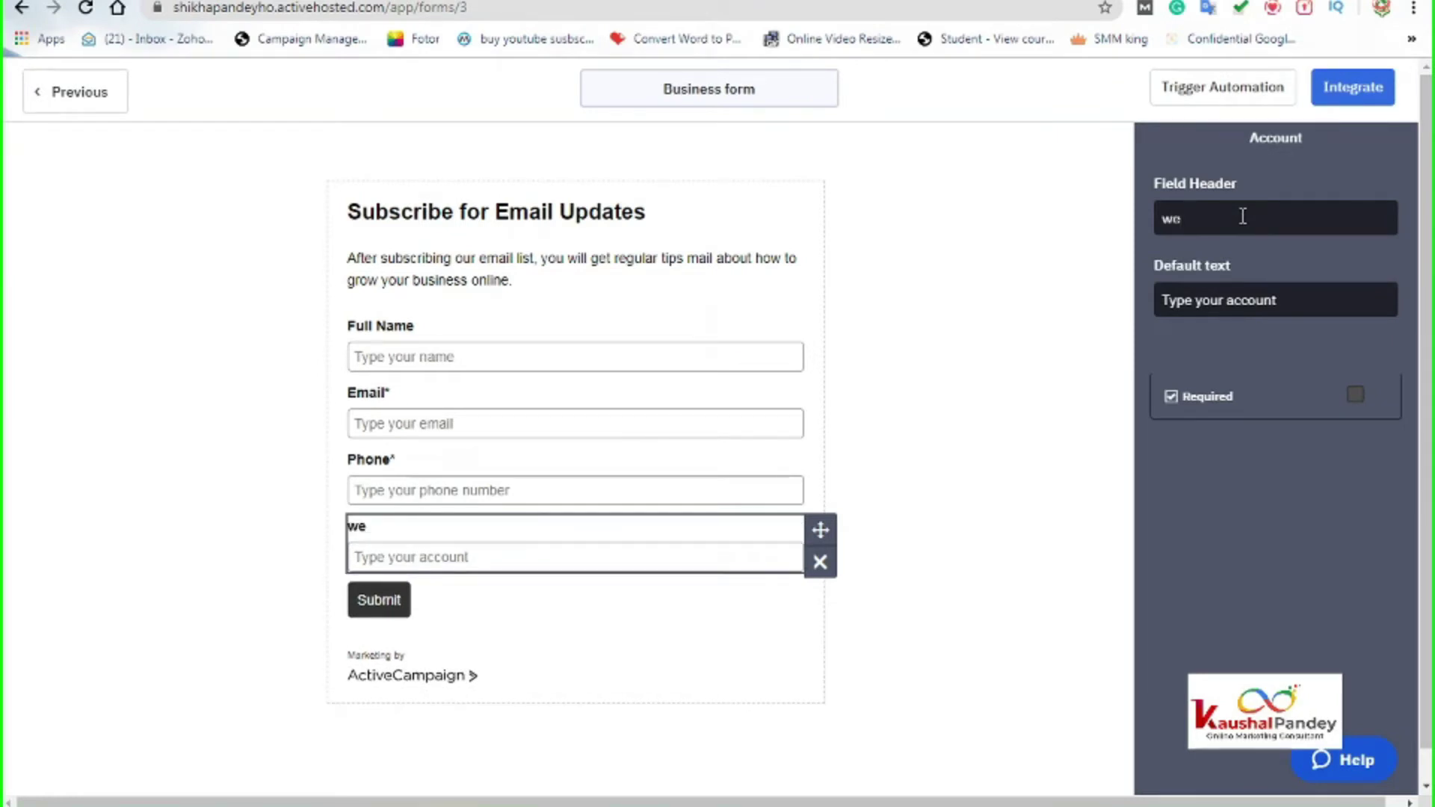
{"action": "key", "text": "BackSpace"}
{"action": "key", "text": "BackSpace"}
{"action": "type", "text": "Website u"}
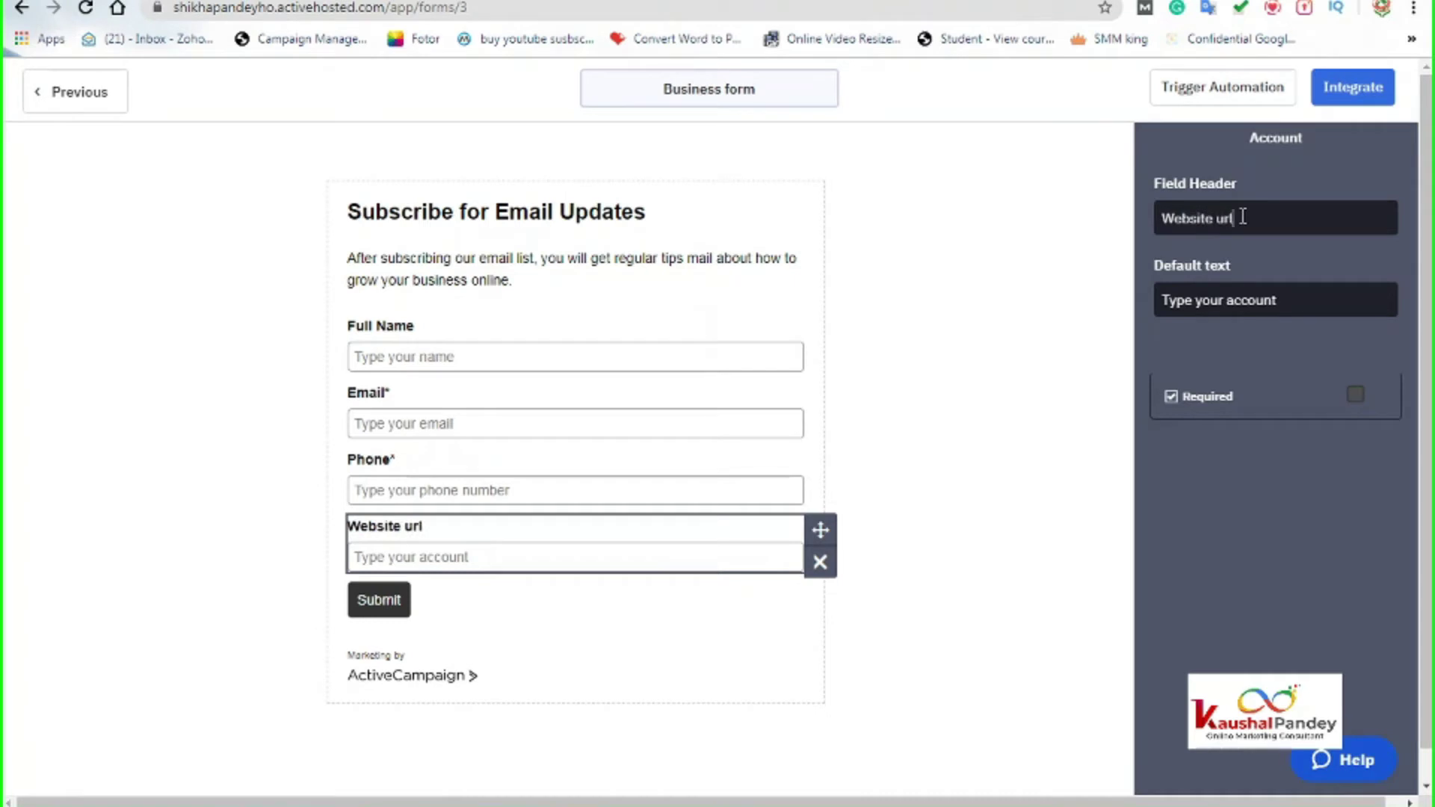
{"action": "type", "text": "rl"}
{"action": "left_click", "coordinate": [1048, 496]}
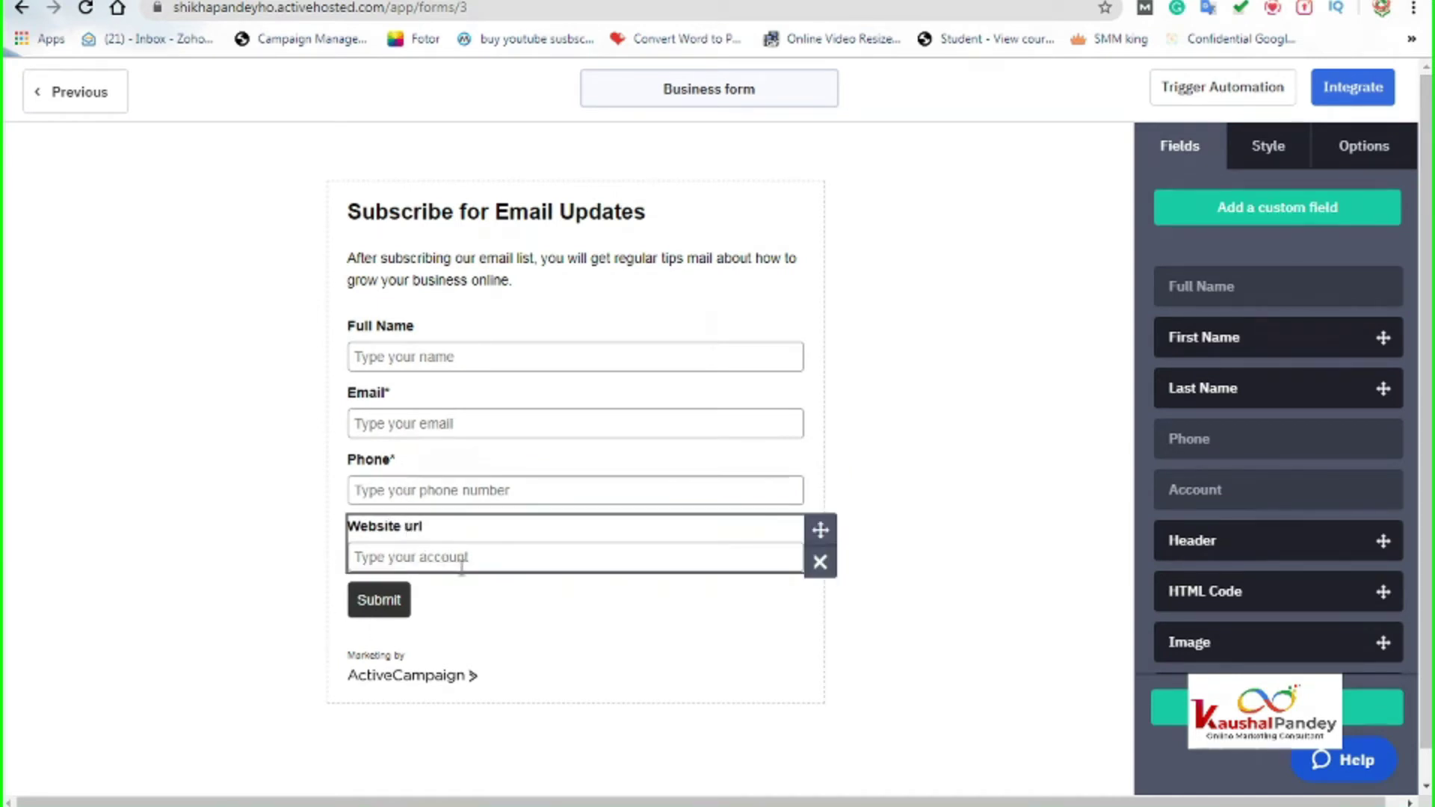
Tick Required for both the Full Name and Website url fields.
{"action": "left_click", "coordinate": [436, 326]}
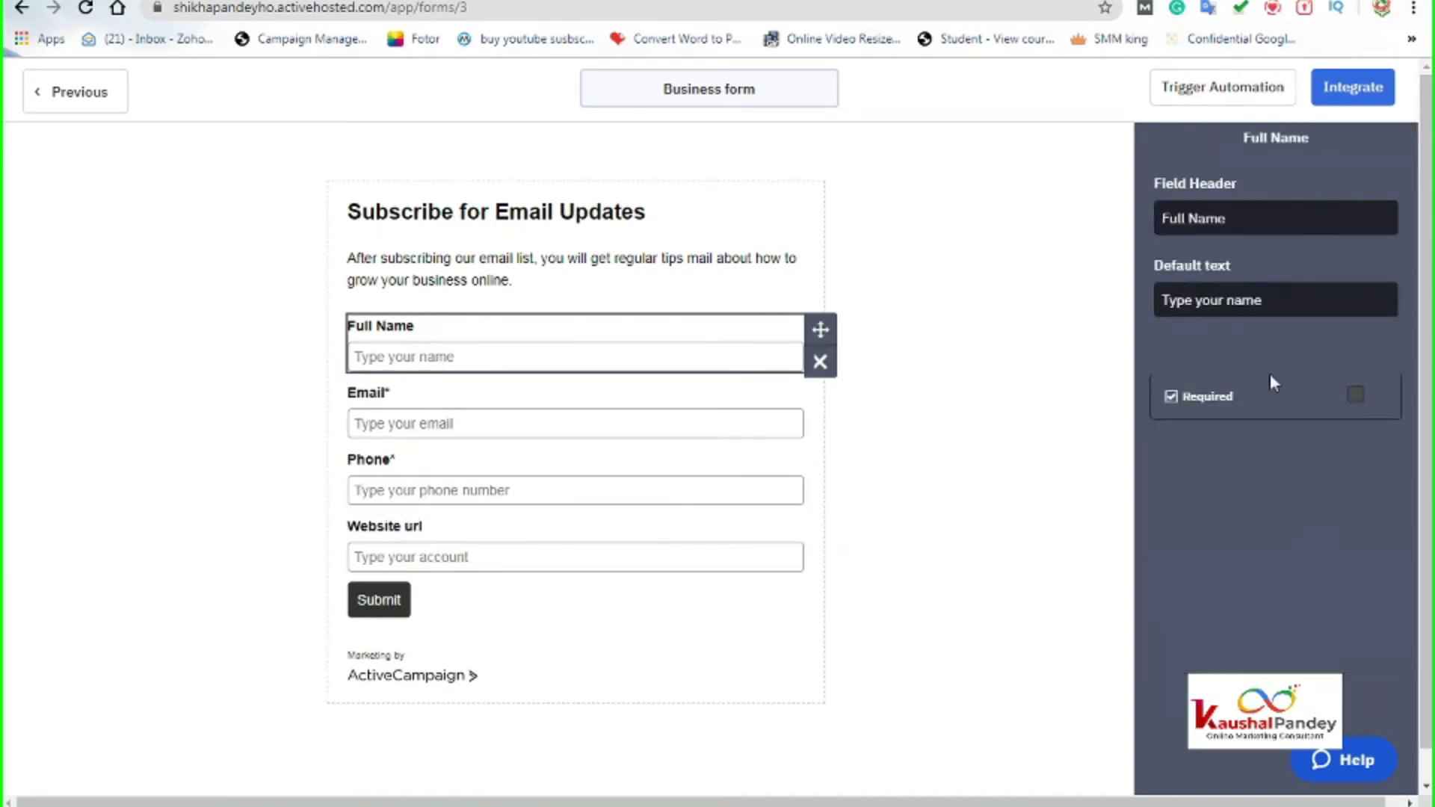
{"action": "left_click", "coordinate": [1355, 394]}
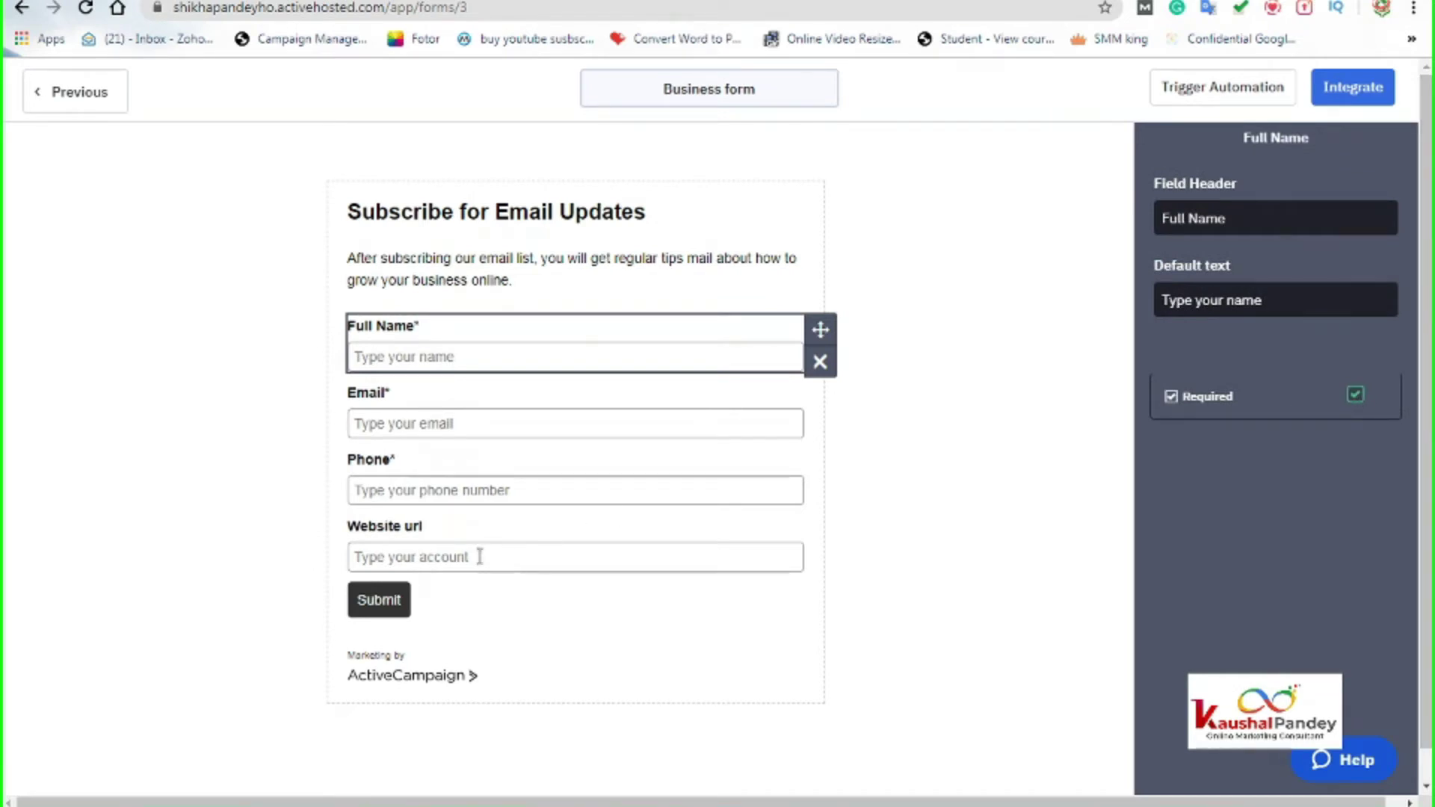
{"action": "left_click", "coordinate": [507, 527]}
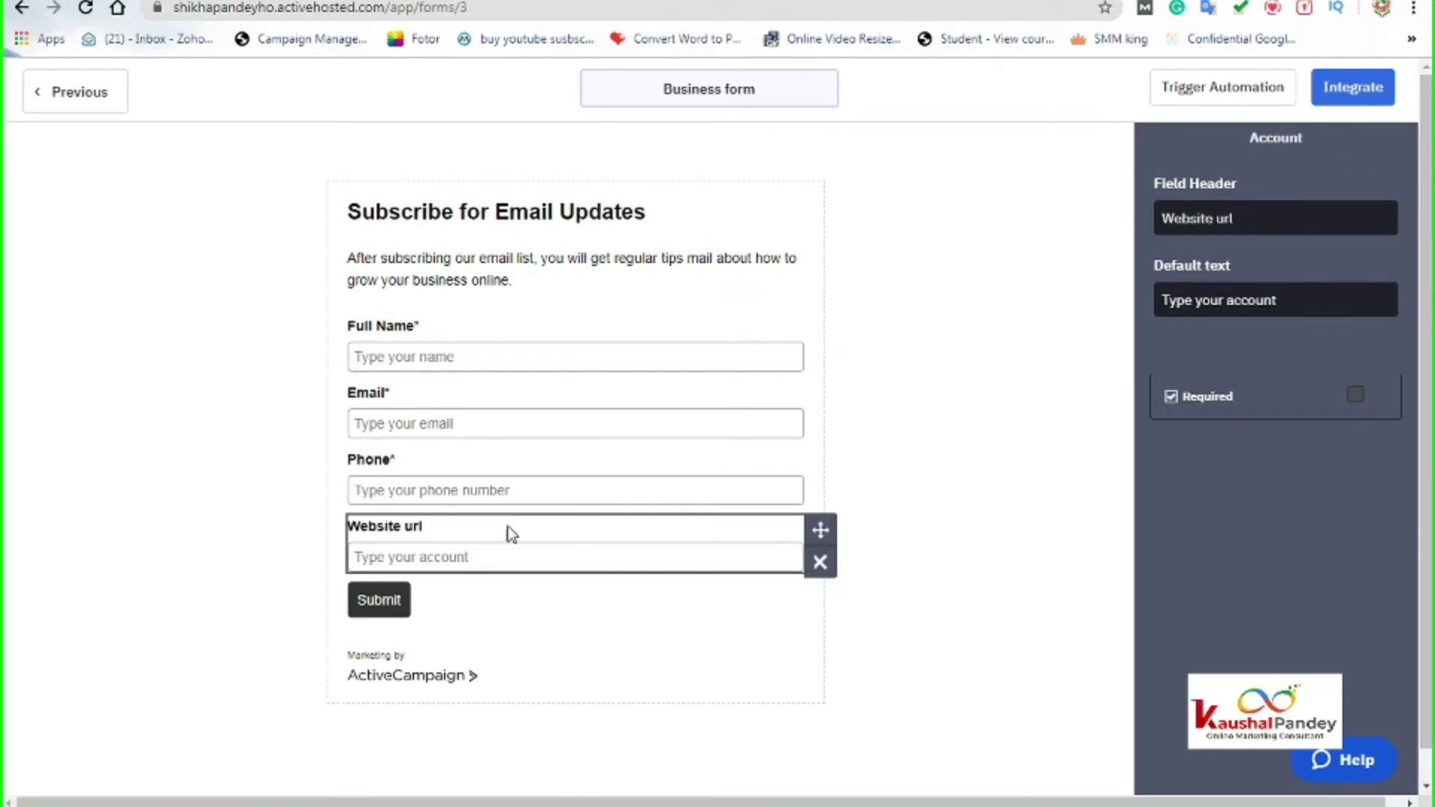
{"action": "left_click", "coordinate": [1356, 396]}
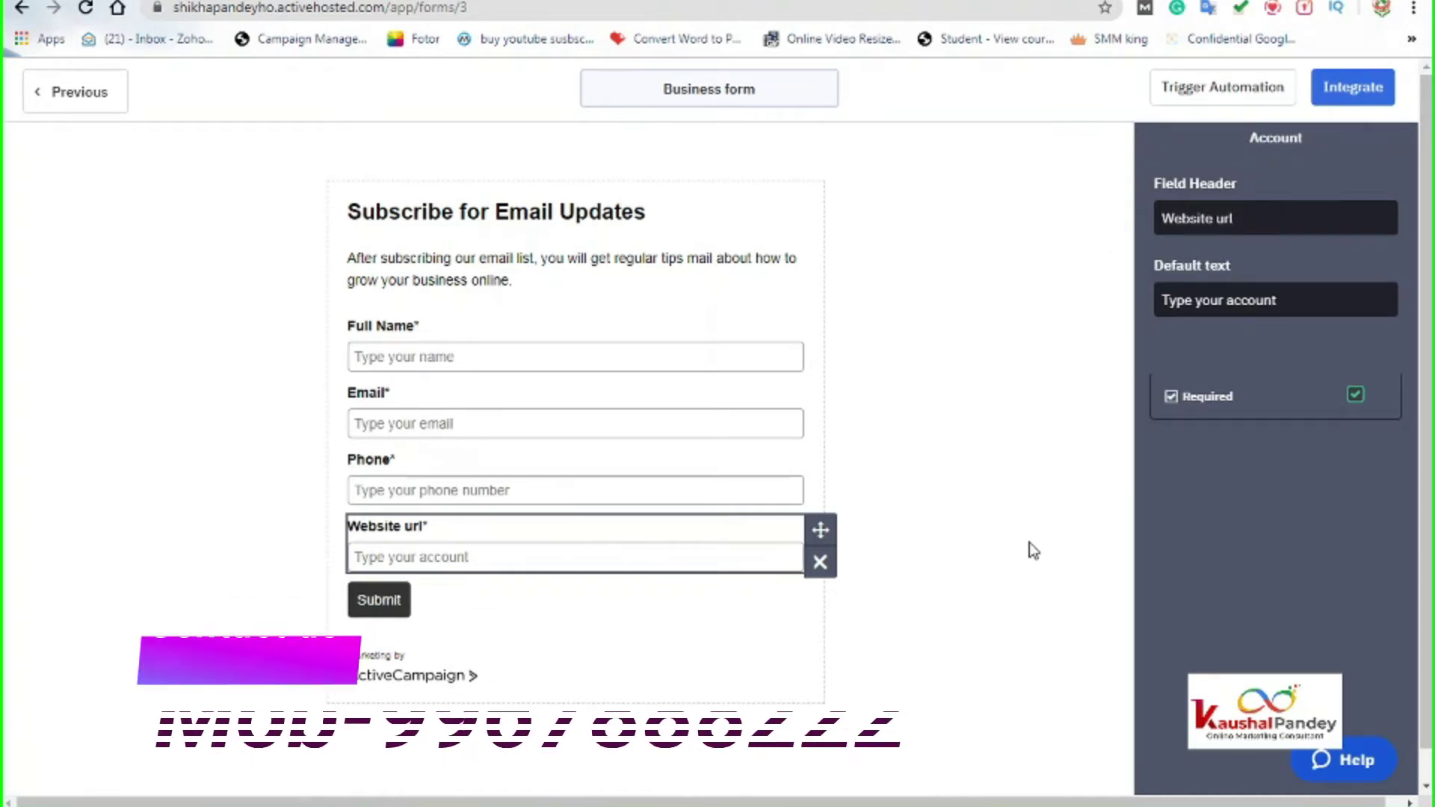
{"action": "left_click", "coordinate": [1021, 626]}
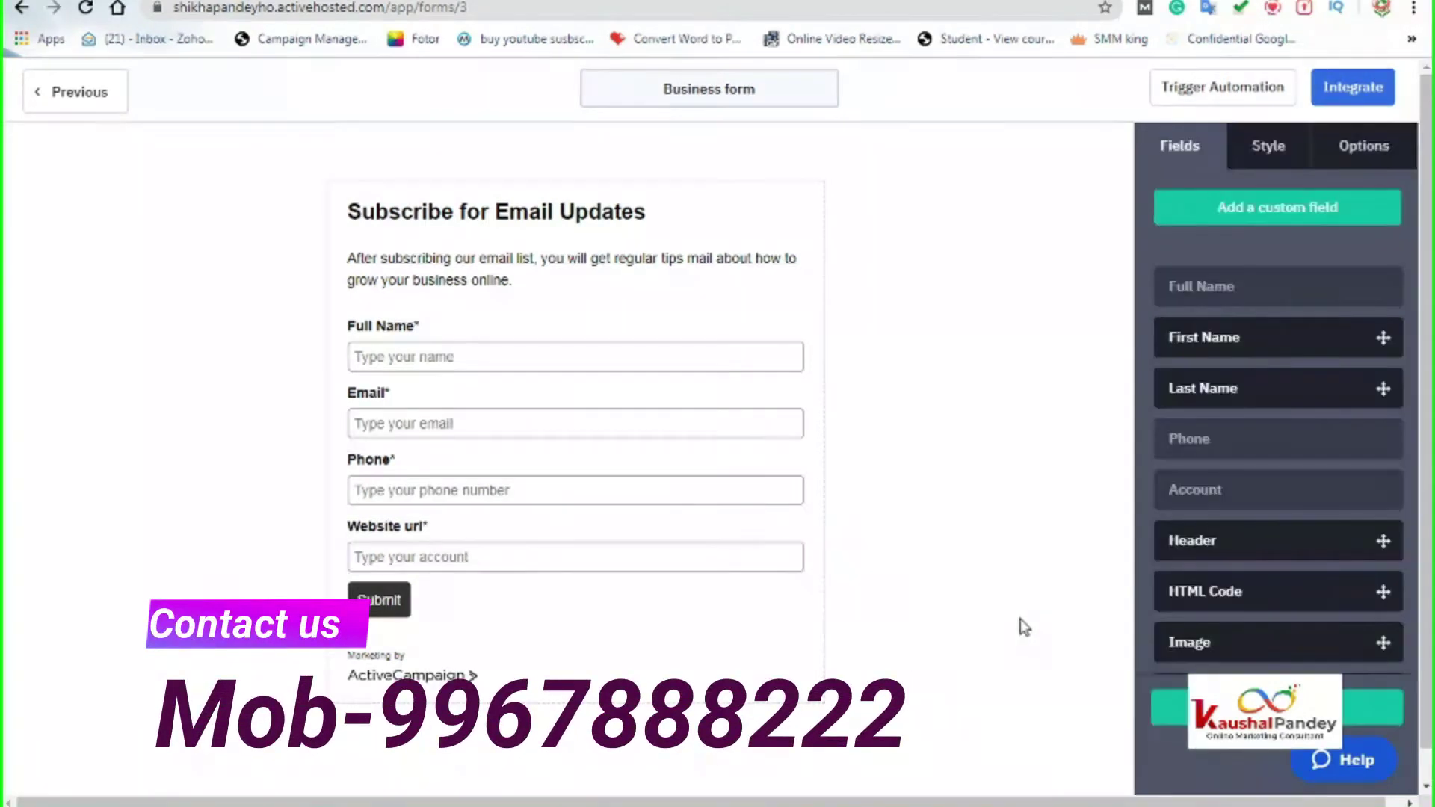
In the Style tab, set the Form Style Background colour to 93ABB8 via the picker.
{"action": "left_click", "coordinate": [1280, 154]}
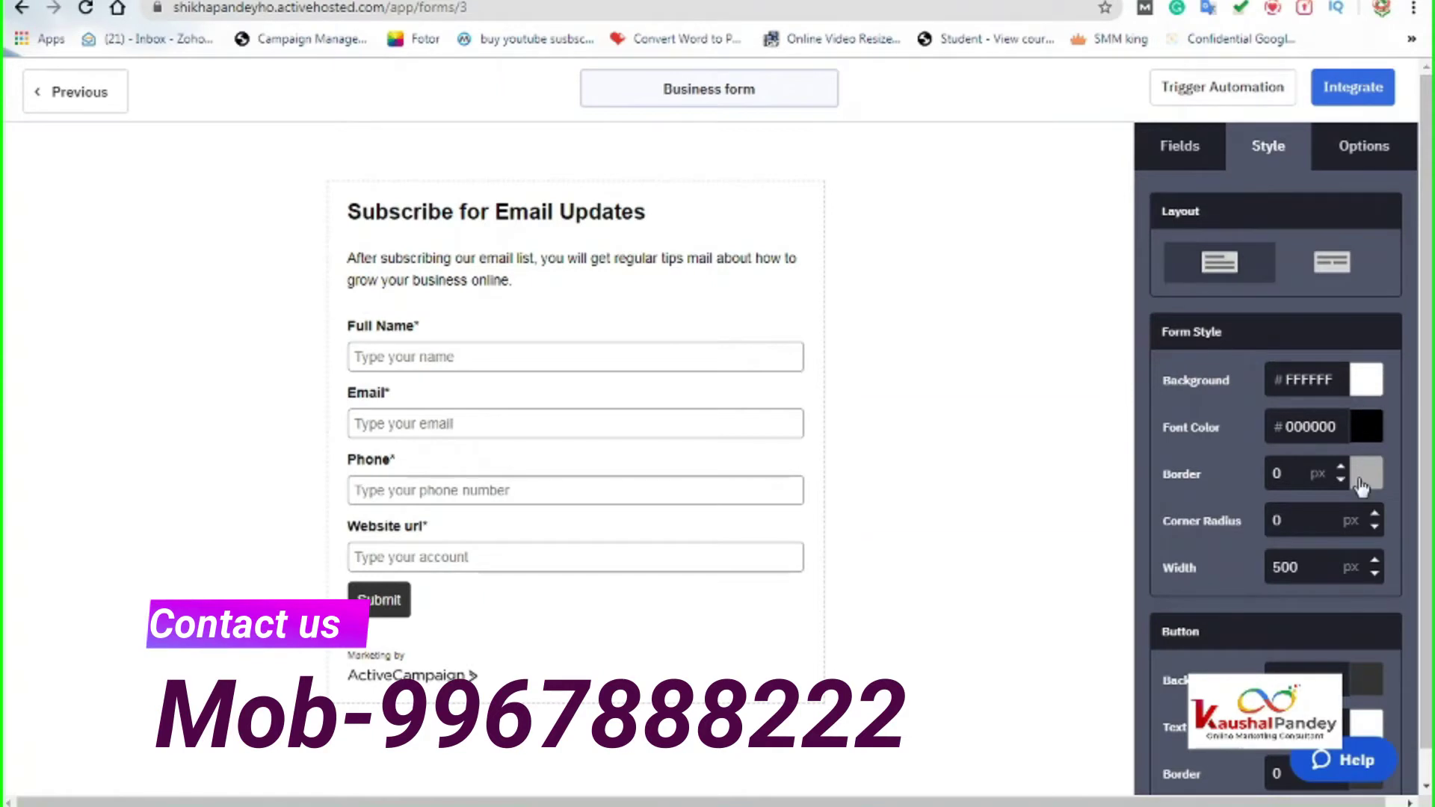
{"action": "left_click", "coordinate": [1366, 381]}
{"action": "left_click", "coordinate": [1257, 506]}
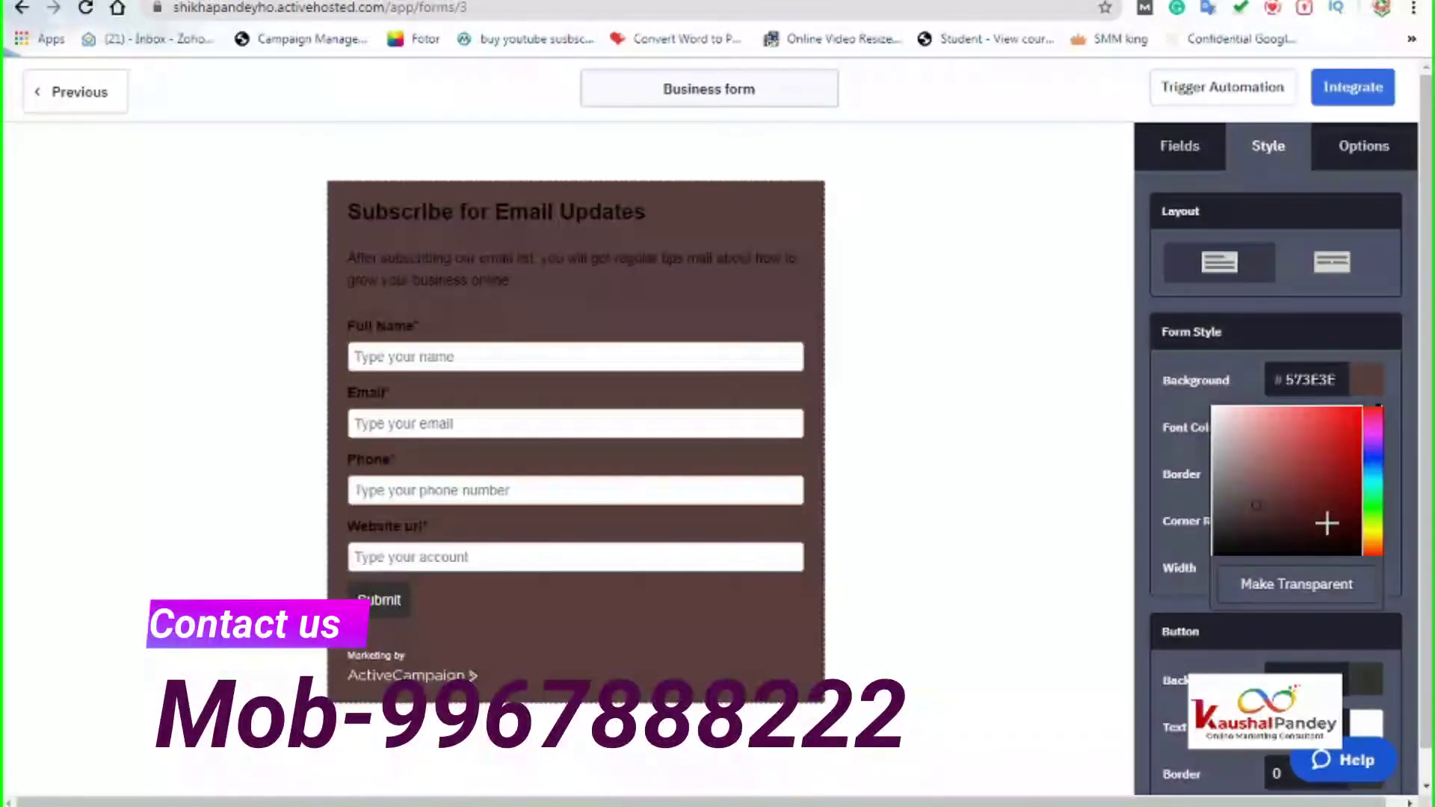
{"action": "left_click_drag", "start_coordinate": [1372, 512], "coordinate": [1368, 414]}
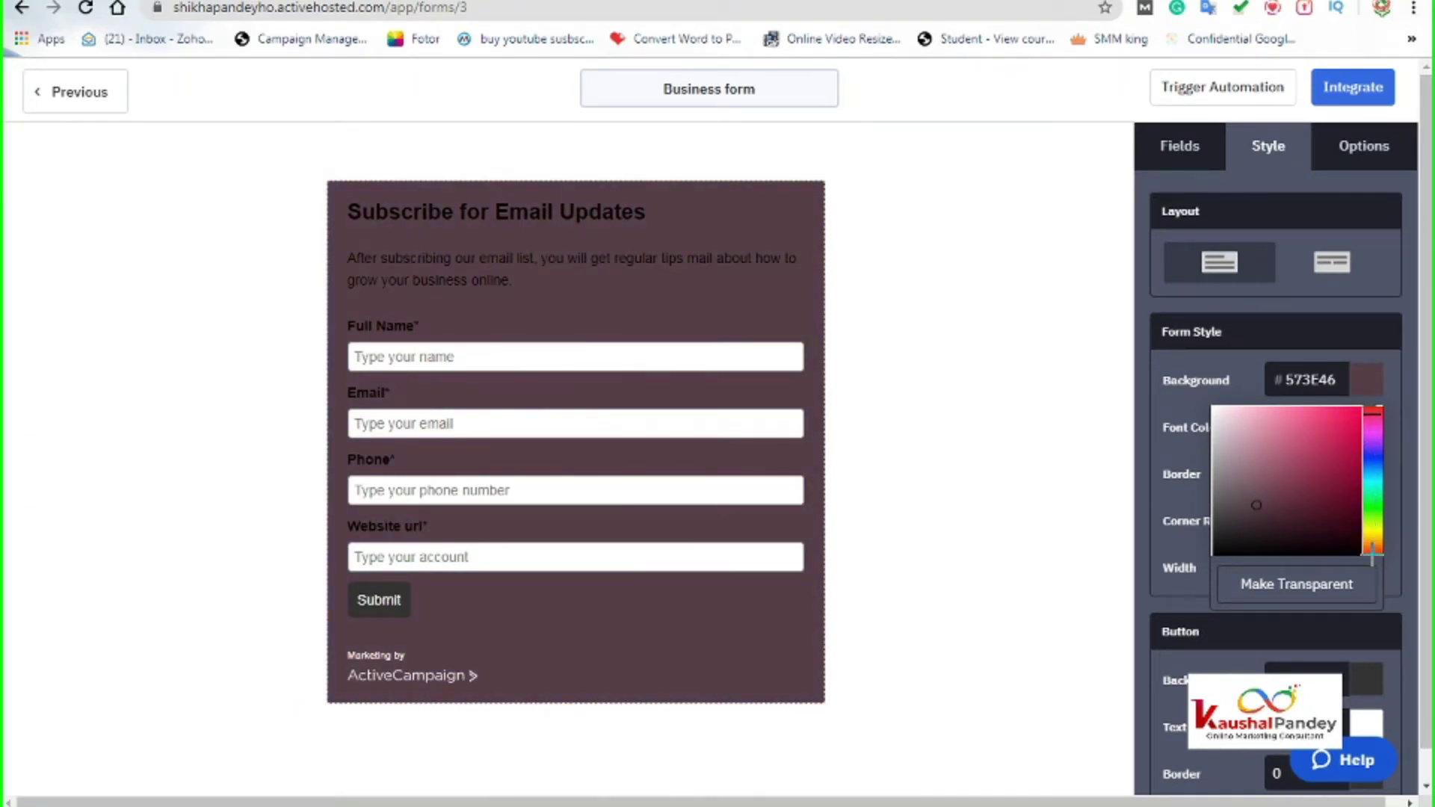
{"action": "left_click", "coordinate": [1372, 532]}
{"action": "left_click", "coordinate": [1244, 456]}
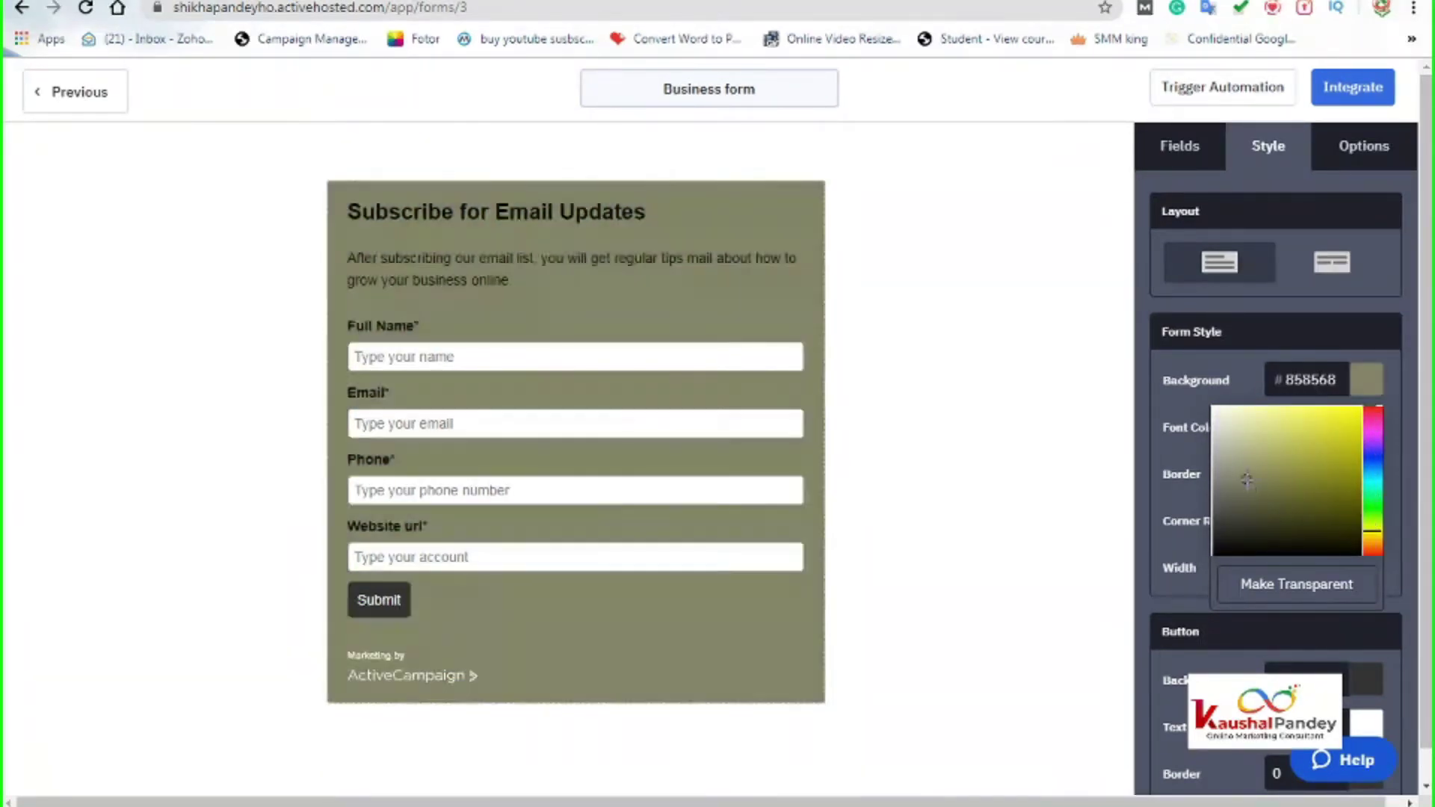
{"action": "left_click", "coordinate": [1244, 444]}
{"action": "left_click", "coordinate": [1244, 427]}
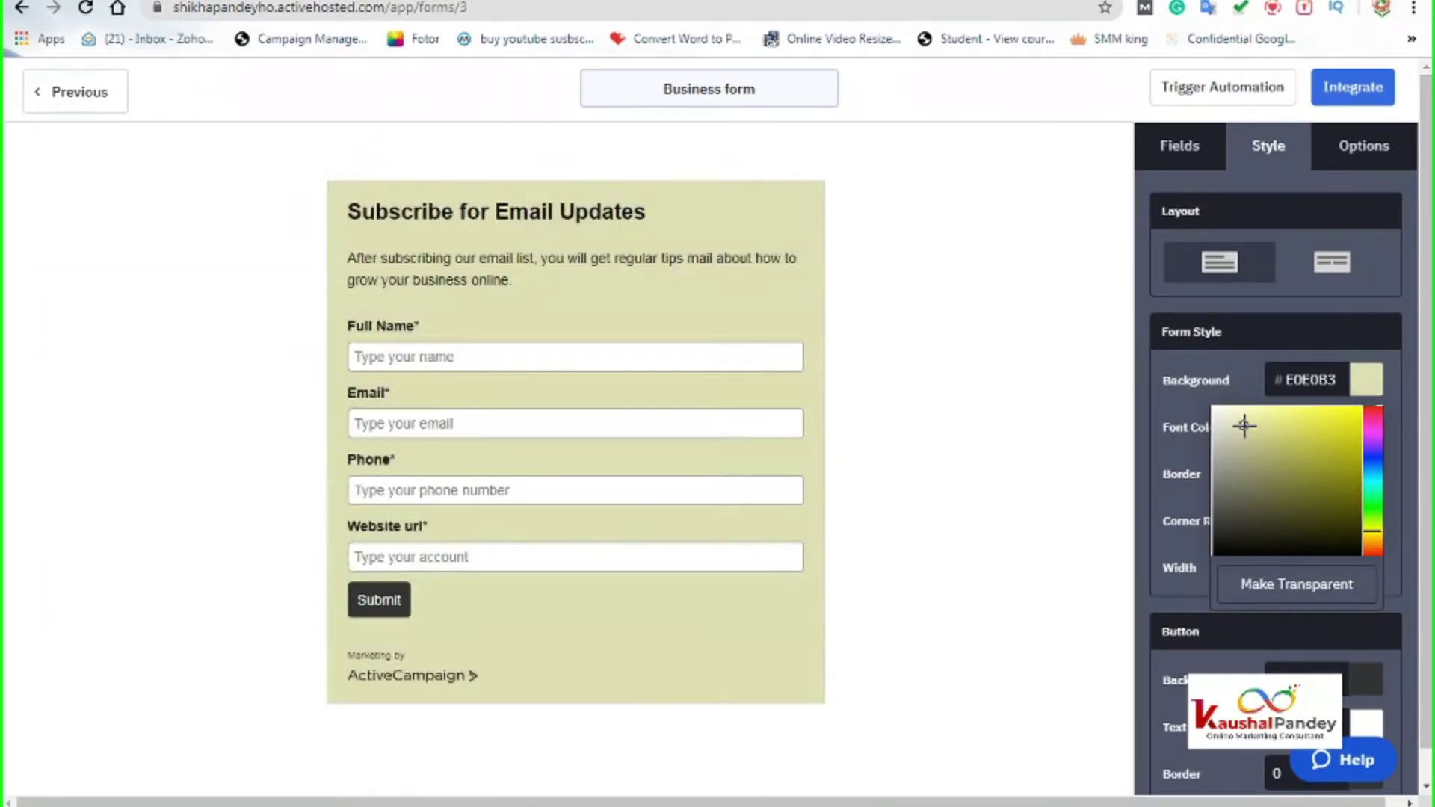
{"action": "left_click", "coordinate": [1372, 473]}
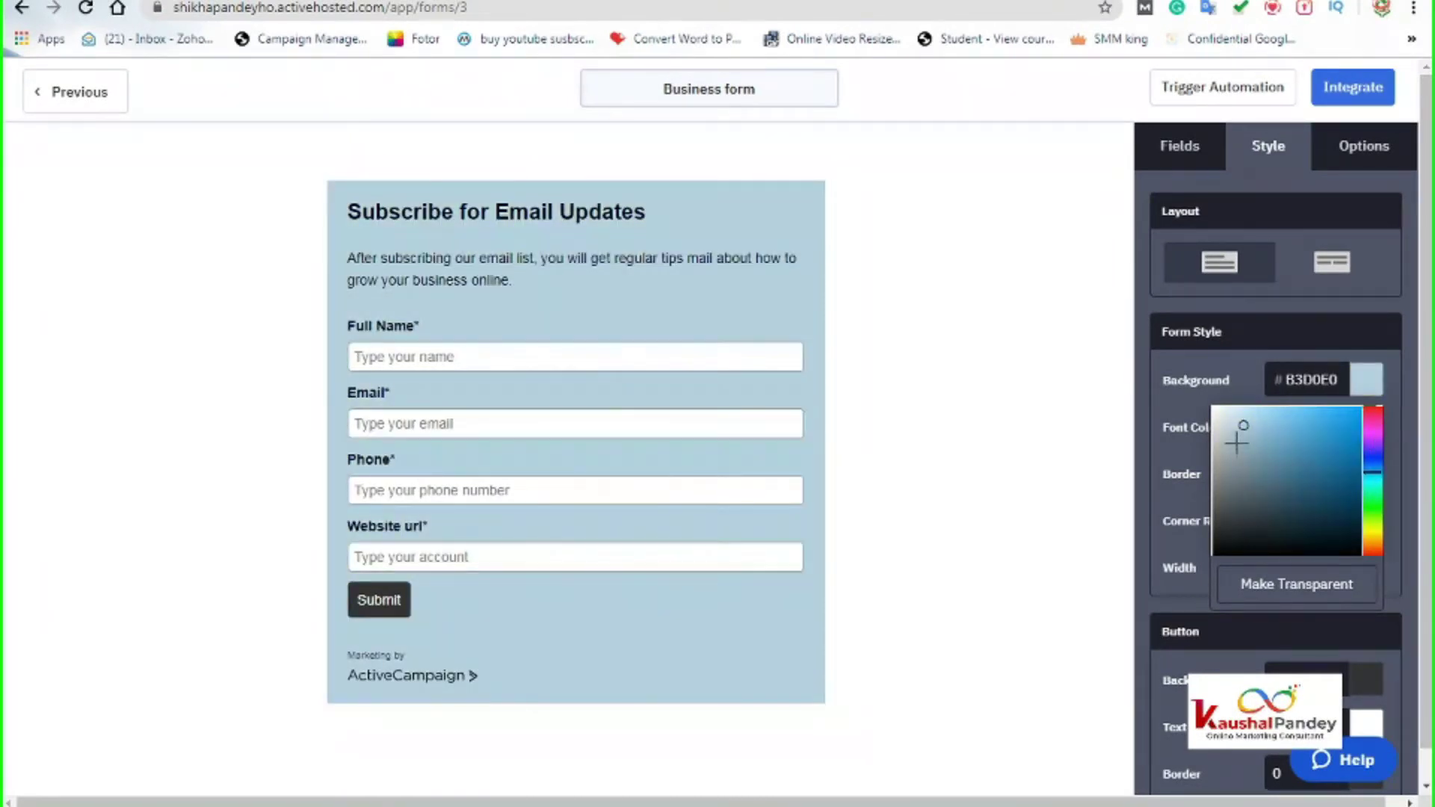
{"action": "left_click", "coordinate": [1243, 418]}
{"action": "left_click", "coordinate": [1254, 410]}
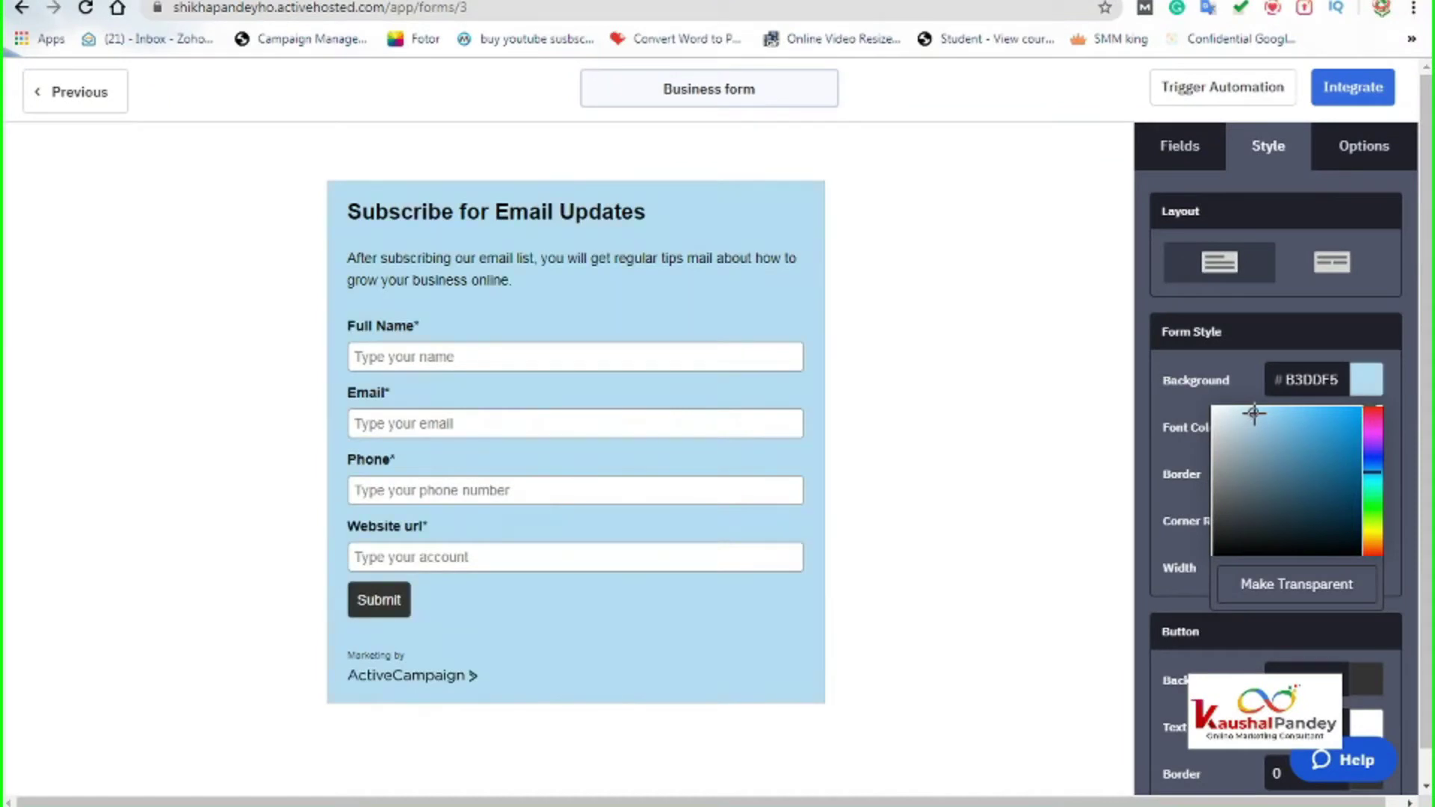
{"action": "left_click", "coordinate": [1242, 447]}
{"action": "left_click", "coordinate": [1244, 456]}
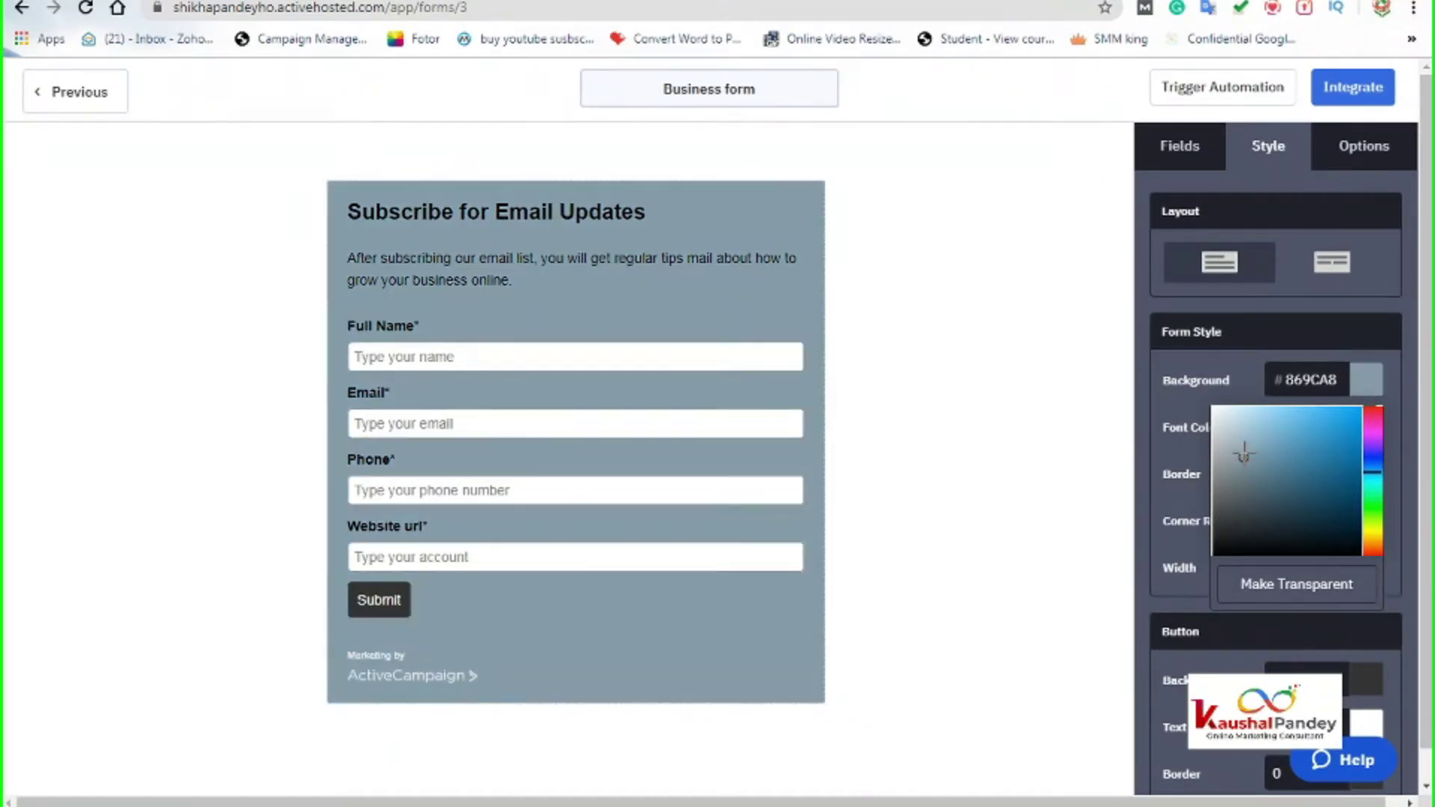
{"action": "left_click", "coordinate": [1244, 448]}
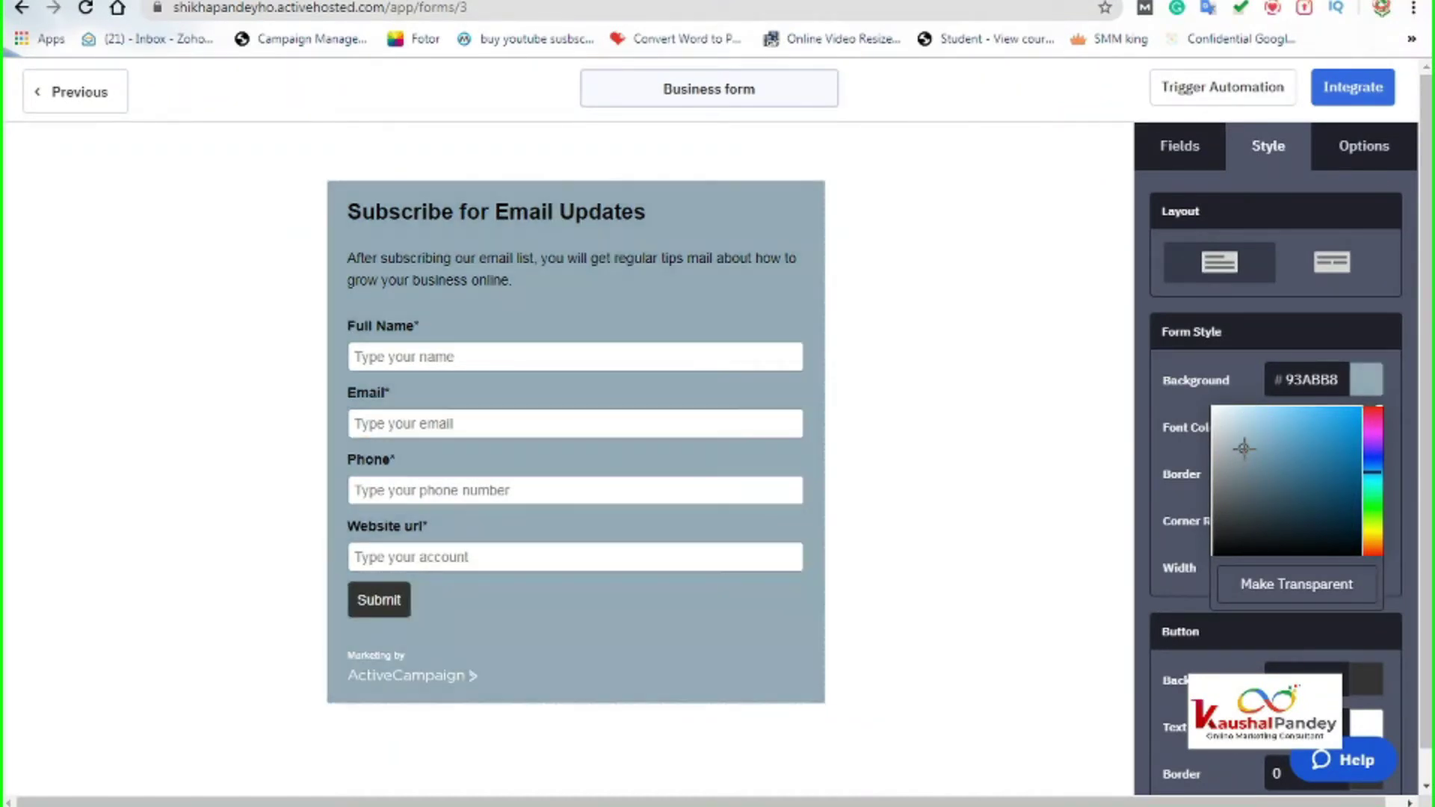
{"action": "left_click", "coordinate": [1159, 464]}
{"action": "scroll", "coordinate": [1170, 658], "scroll_direction": "down", "scroll_amount": 1}
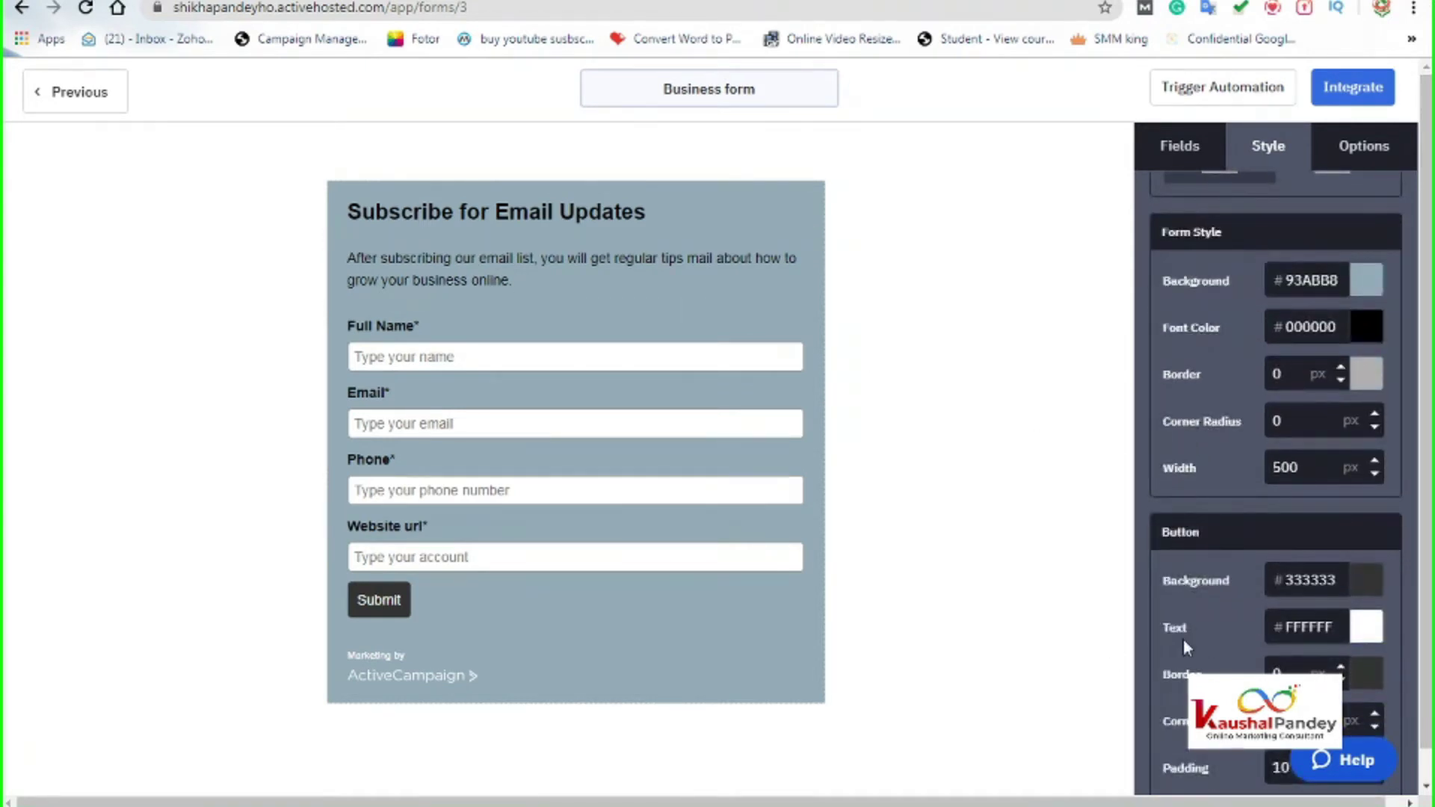
{"action": "scroll", "coordinate": [1183, 638], "scroll_direction": "down", "scroll_amount": 3}
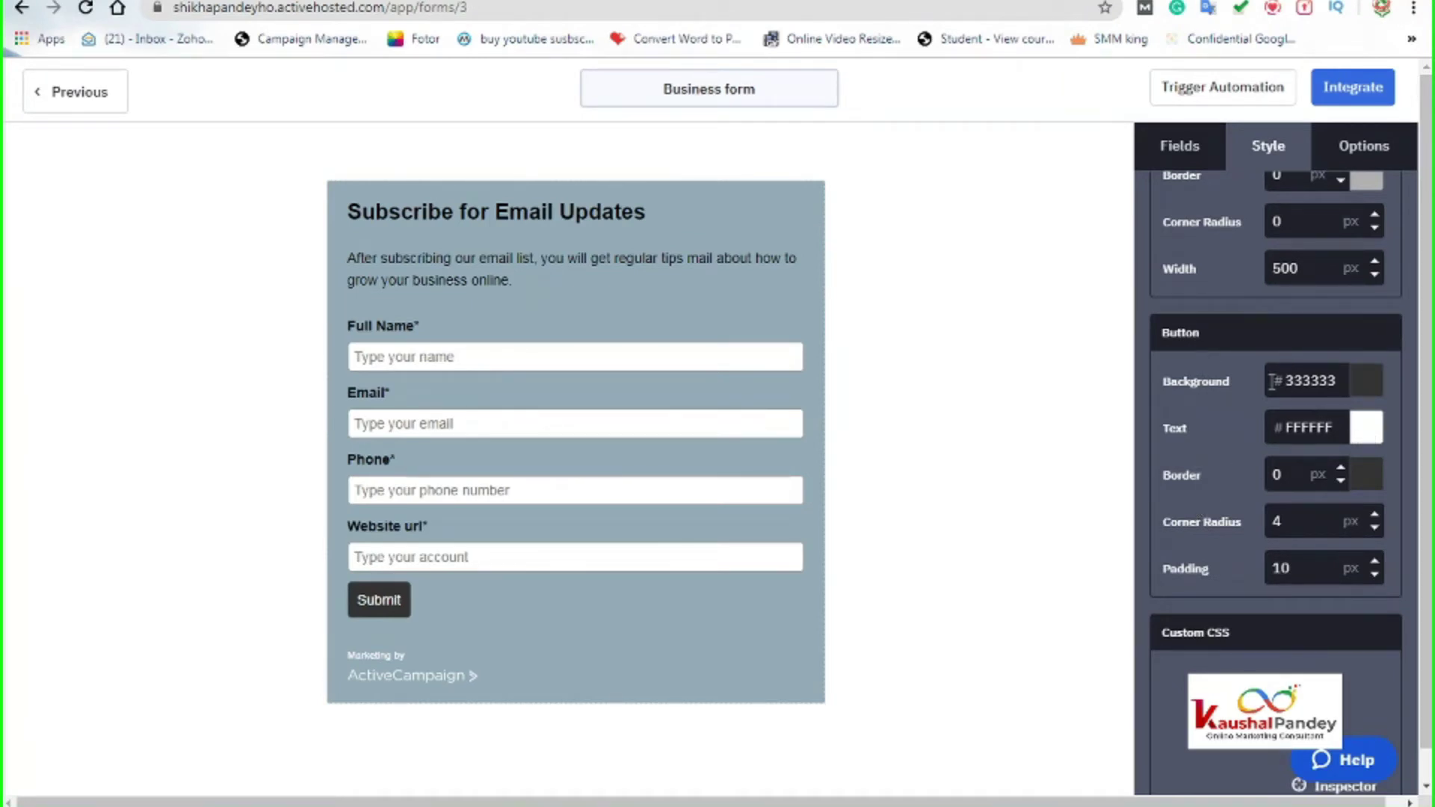
{"action": "scroll", "coordinate": [1200, 557], "scroll_direction": "up", "scroll_amount": 4}
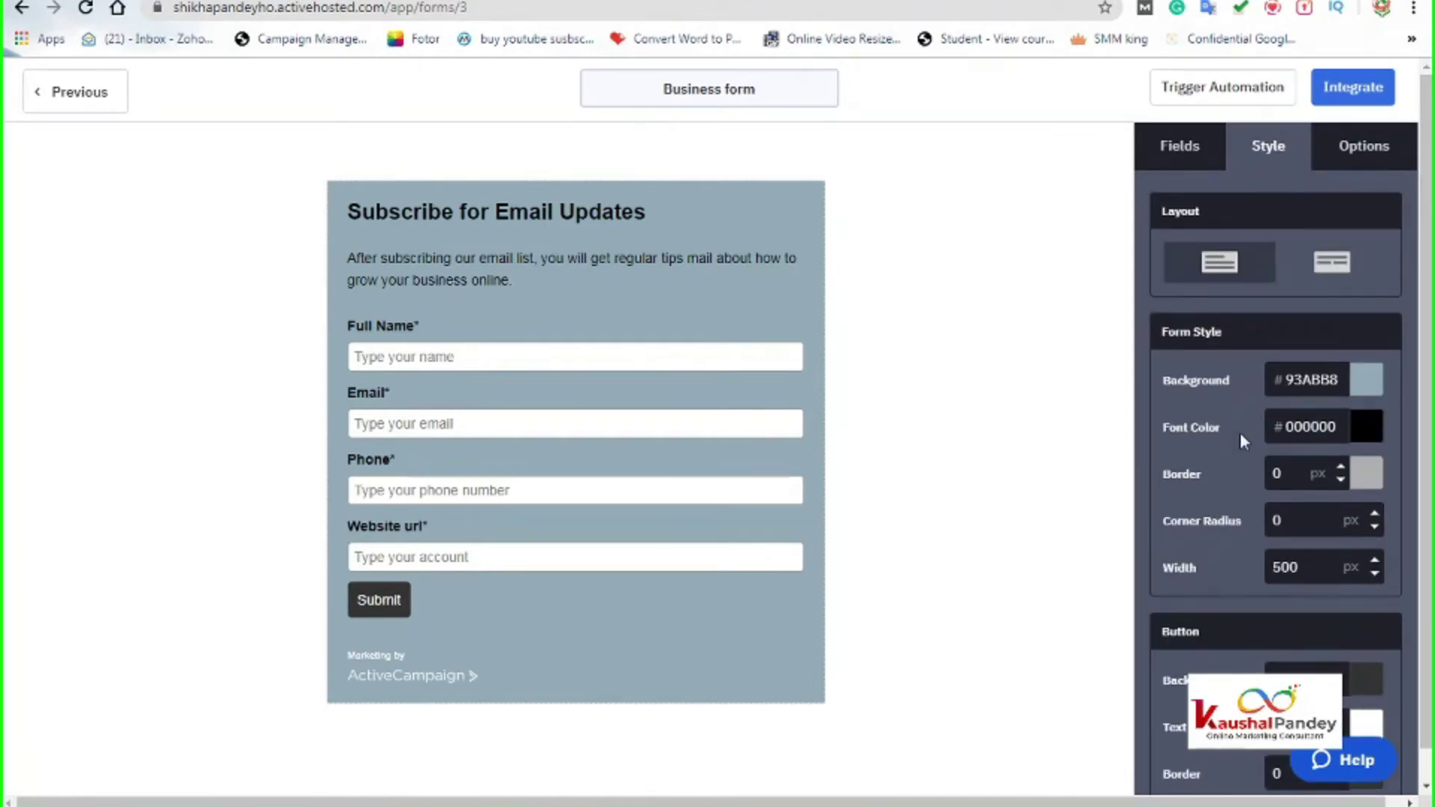
{"action": "left_click", "coordinate": [1329, 265]}
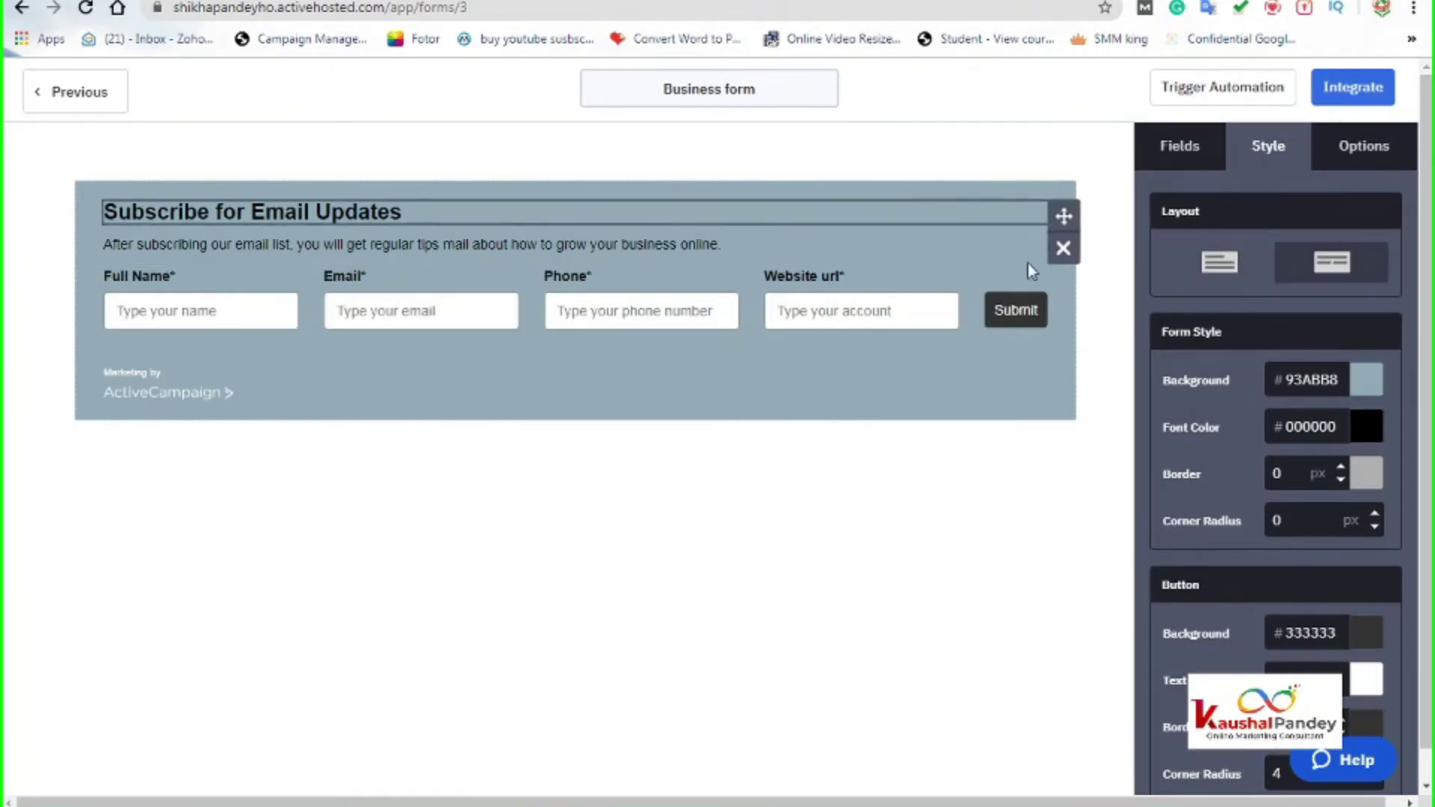
{"action": "left_click", "coordinate": [1196, 278]}
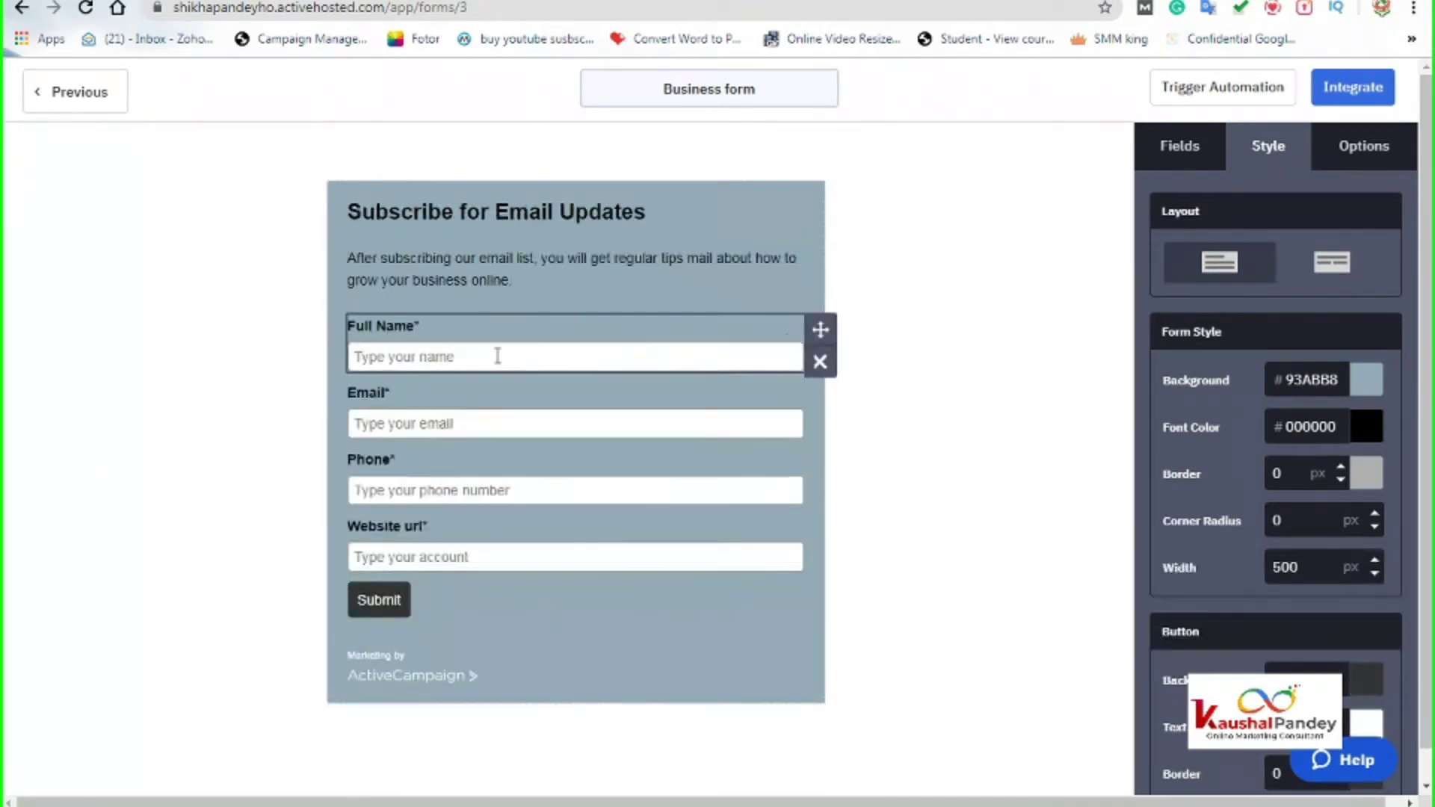
{"action": "left_click", "coordinate": [1330, 263]}
{"action": "left_click", "coordinate": [1219, 263]}
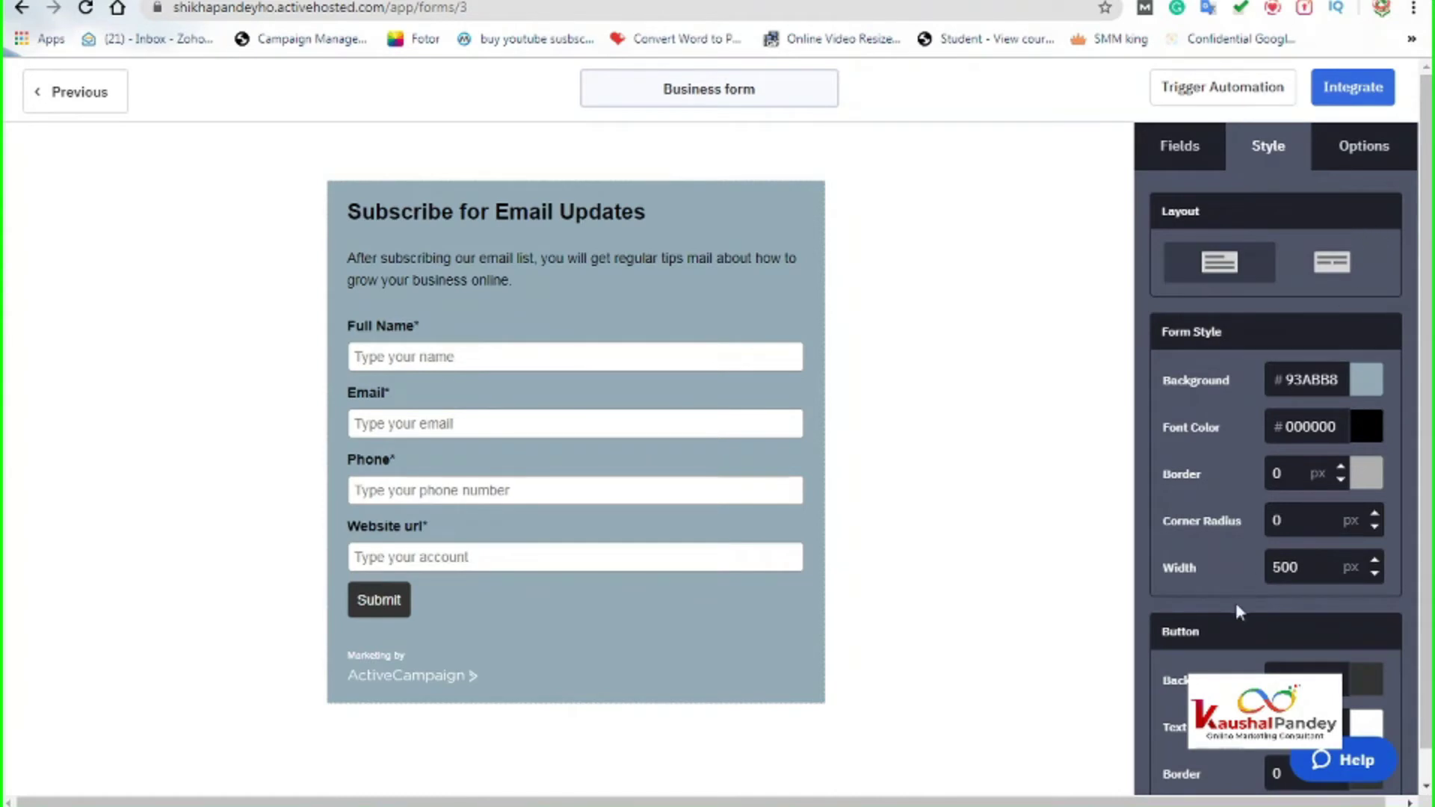
{"action": "scroll", "coordinate": [1237, 621], "scroll_direction": "down", "scroll_amount": 5}
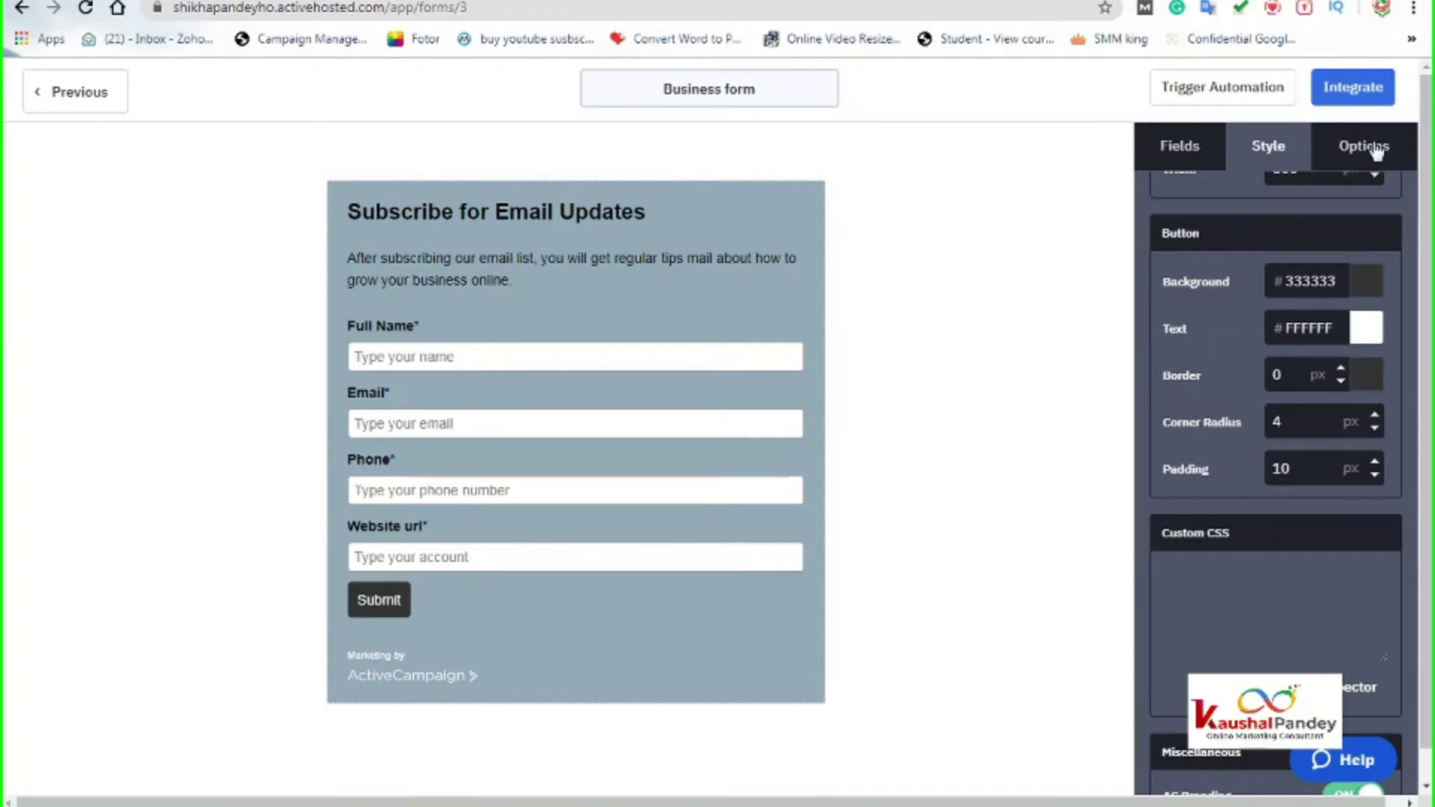
Switch the AC Branding toggle to OFF under Style > Miscellaneous.
{"action": "left_click", "coordinate": [1375, 149]}
{"action": "left_click", "coordinate": [959, 188]}
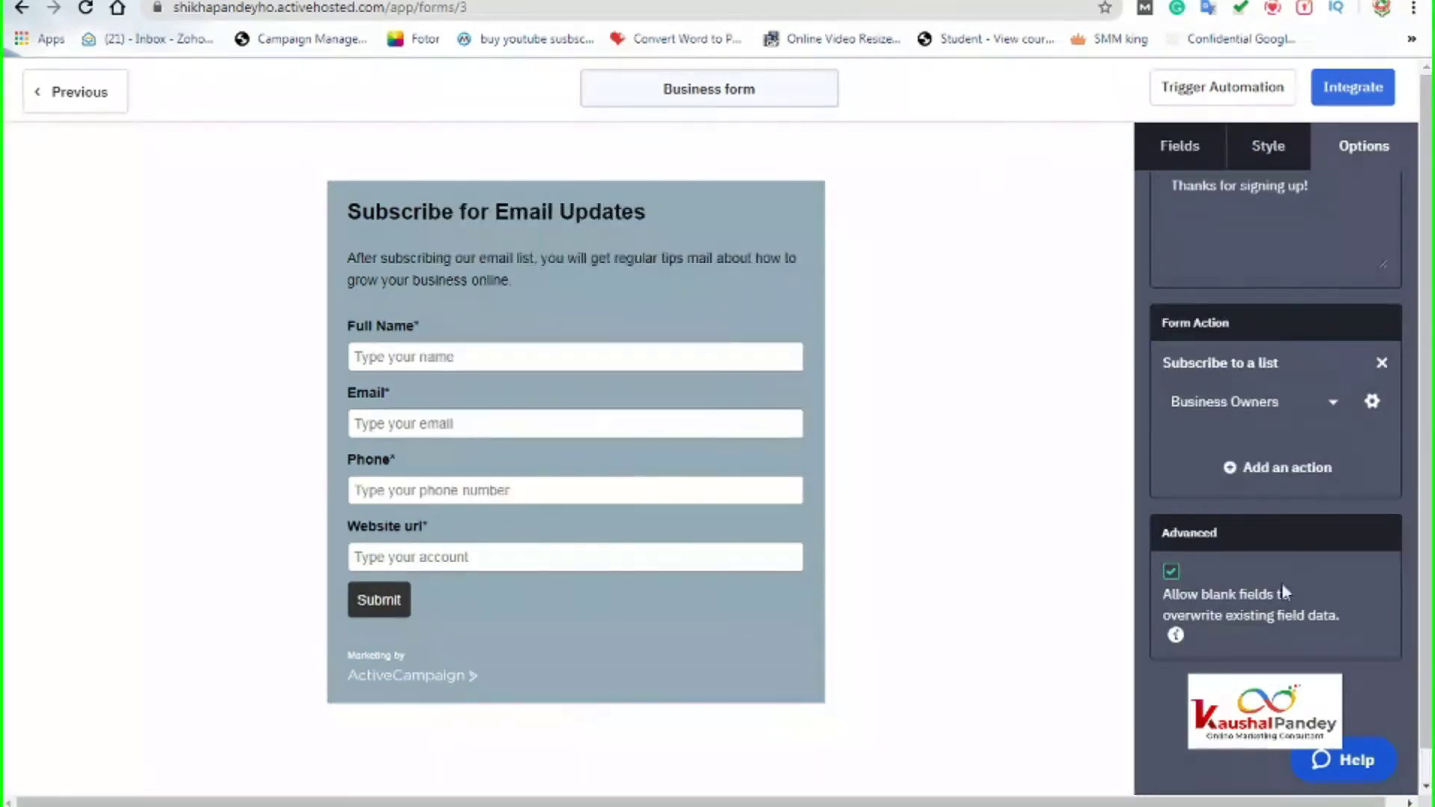
{"action": "scroll", "coordinate": [1281, 582], "scroll_direction": "down", "scroll_amount": 1}
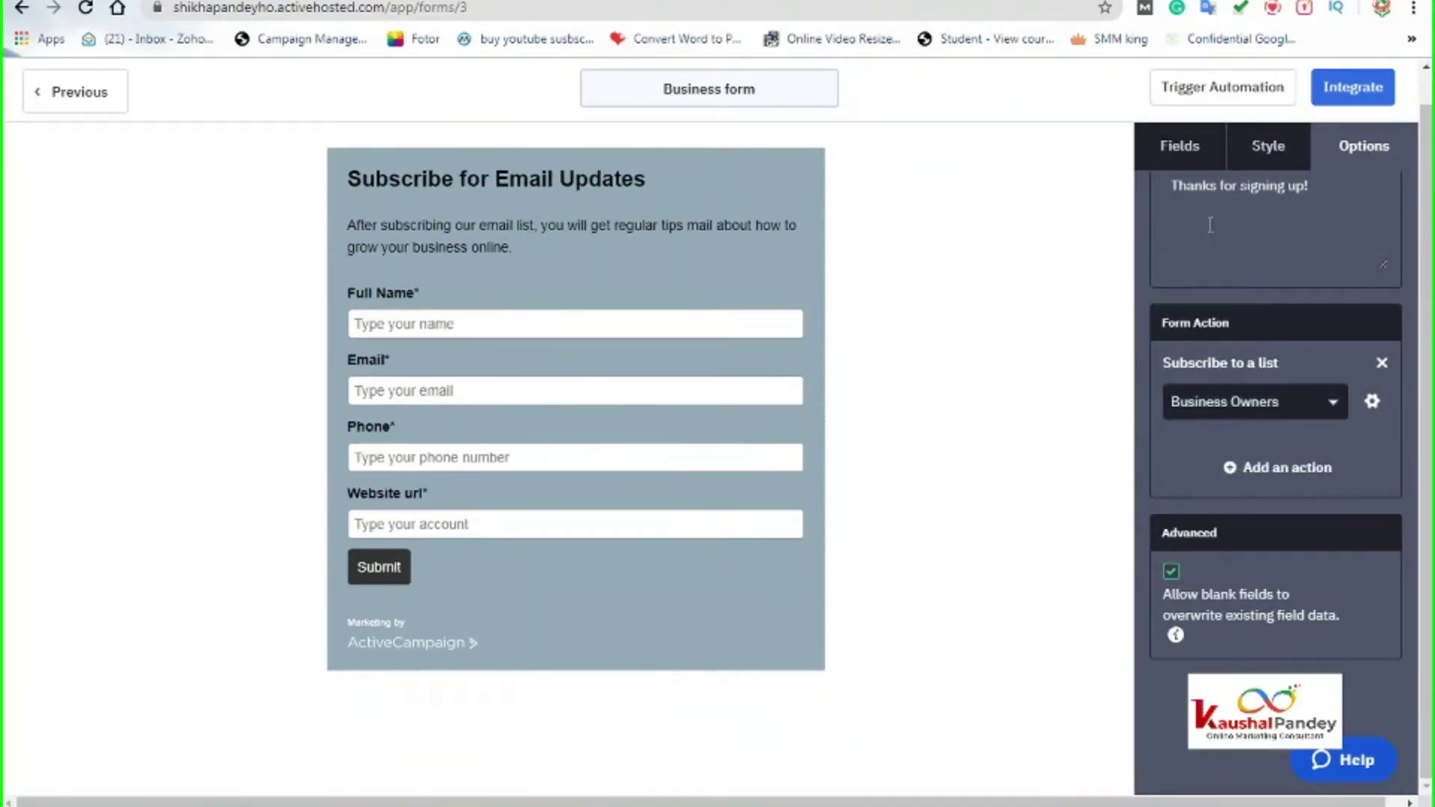
{"action": "left_click", "coordinate": [1264, 149]}
{"action": "scroll", "coordinate": [1261, 193], "scroll_direction": "down", "scroll_amount": 3}
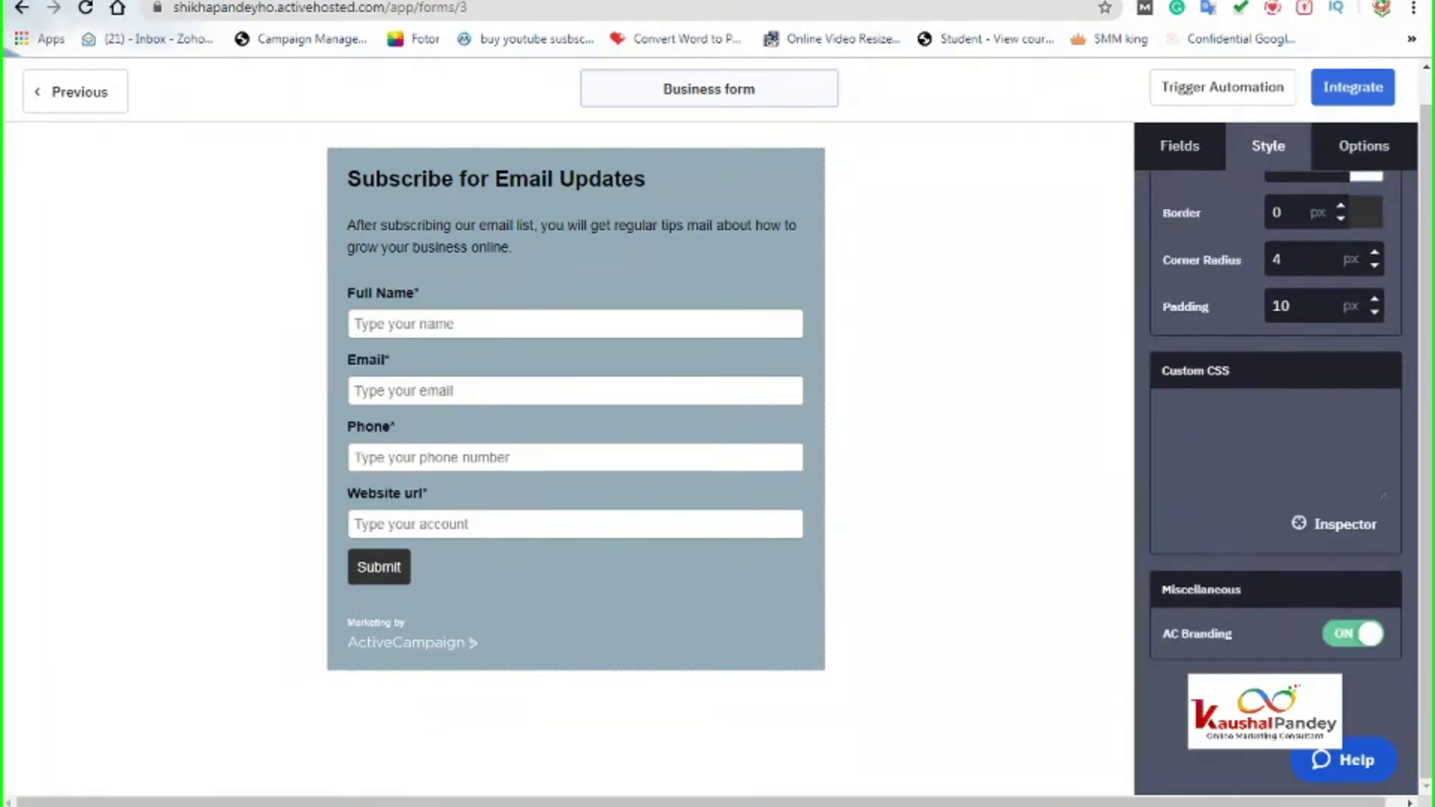
{"action": "left_click", "coordinate": [1338, 635]}
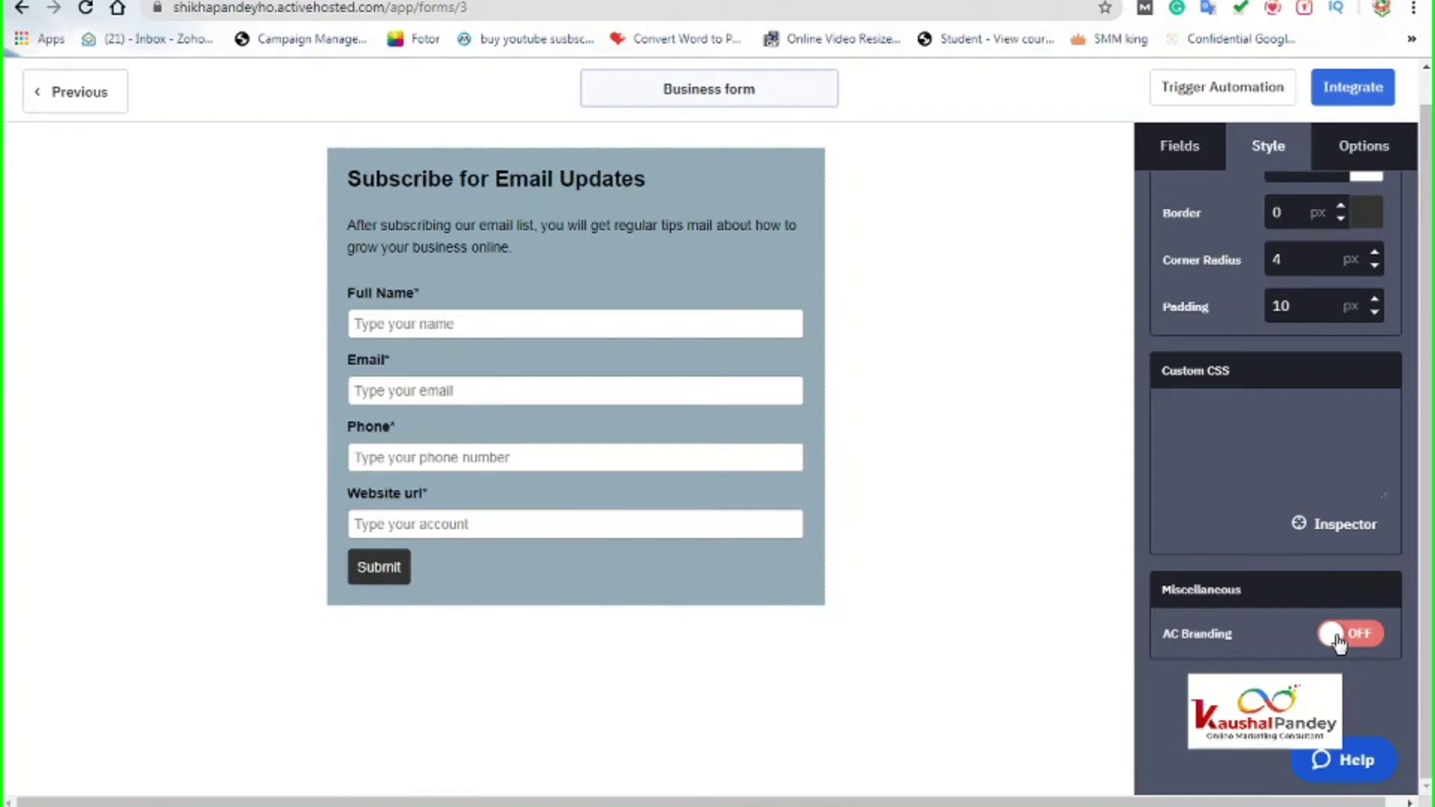
{"action": "scroll", "coordinate": [1285, 519], "scroll_direction": "up", "scroll_amount": 3}
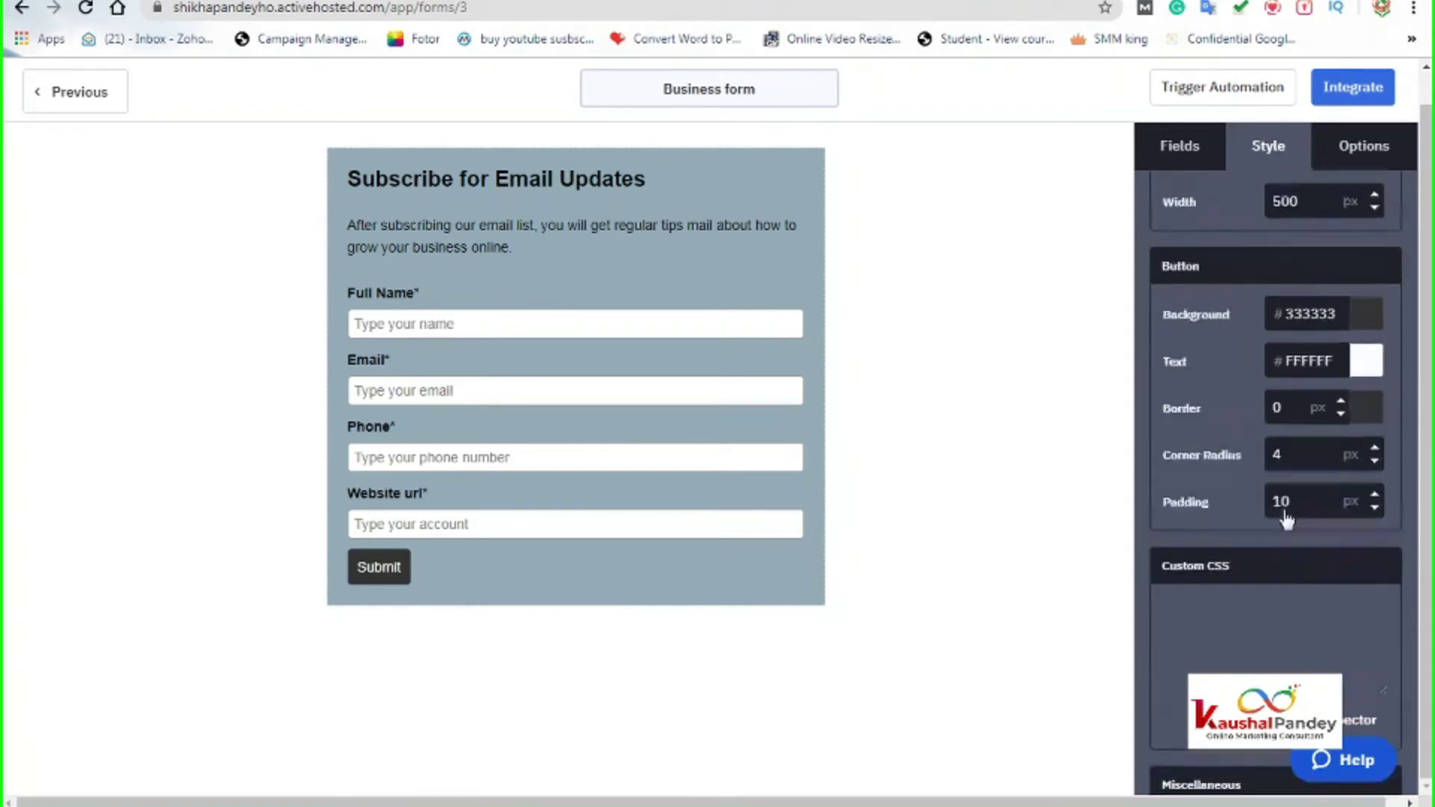
{"action": "scroll", "coordinate": [1279, 486], "scroll_direction": "up", "scroll_amount": 3}
{"action": "scroll", "coordinate": [1267, 396], "scroll_direction": "down", "scroll_amount": 3}
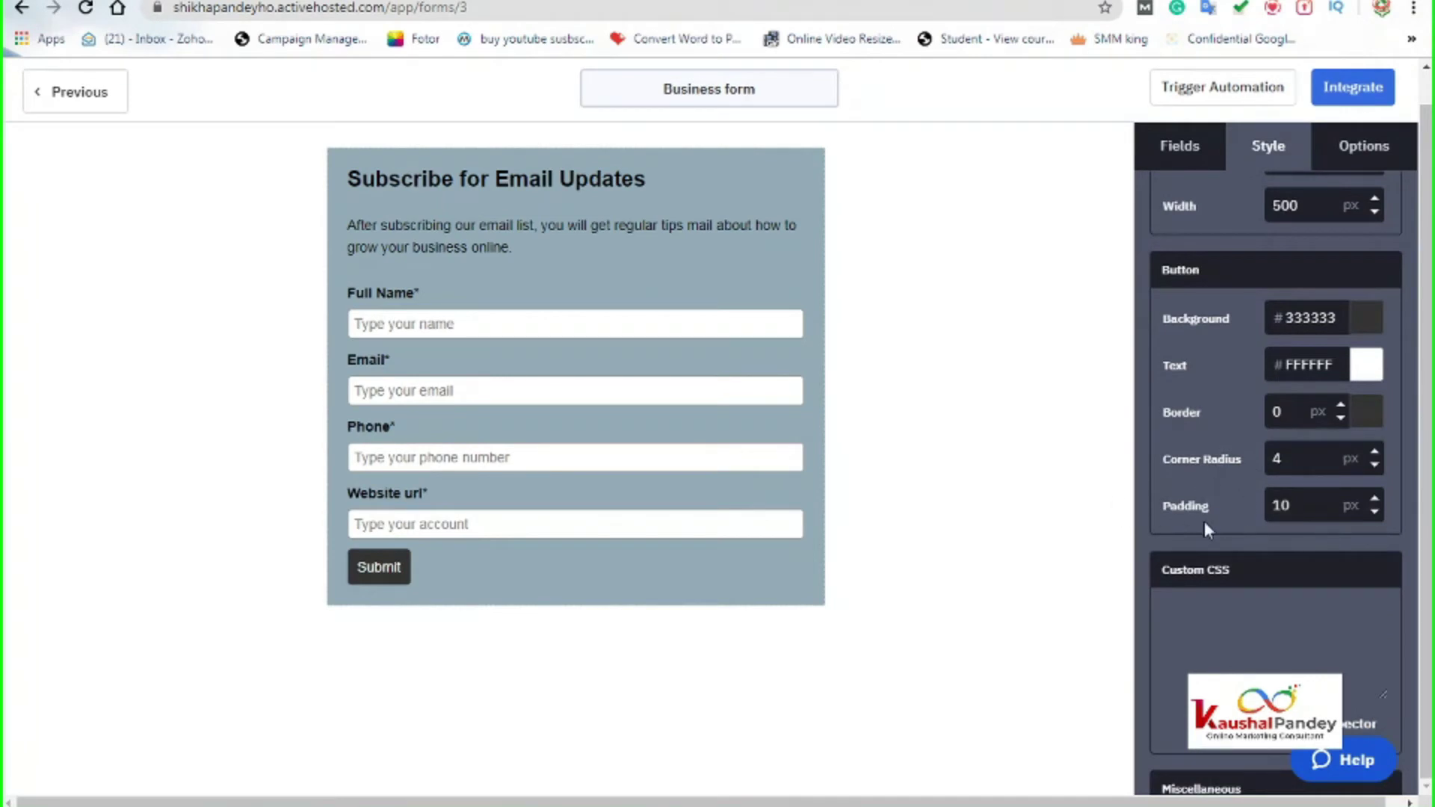
{"action": "scroll", "coordinate": [1160, 478], "scroll_direction": "up", "scroll_amount": 1}
{"action": "scroll", "coordinate": [1159, 477], "scroll_direction": "up", "scroll_amount": 5}
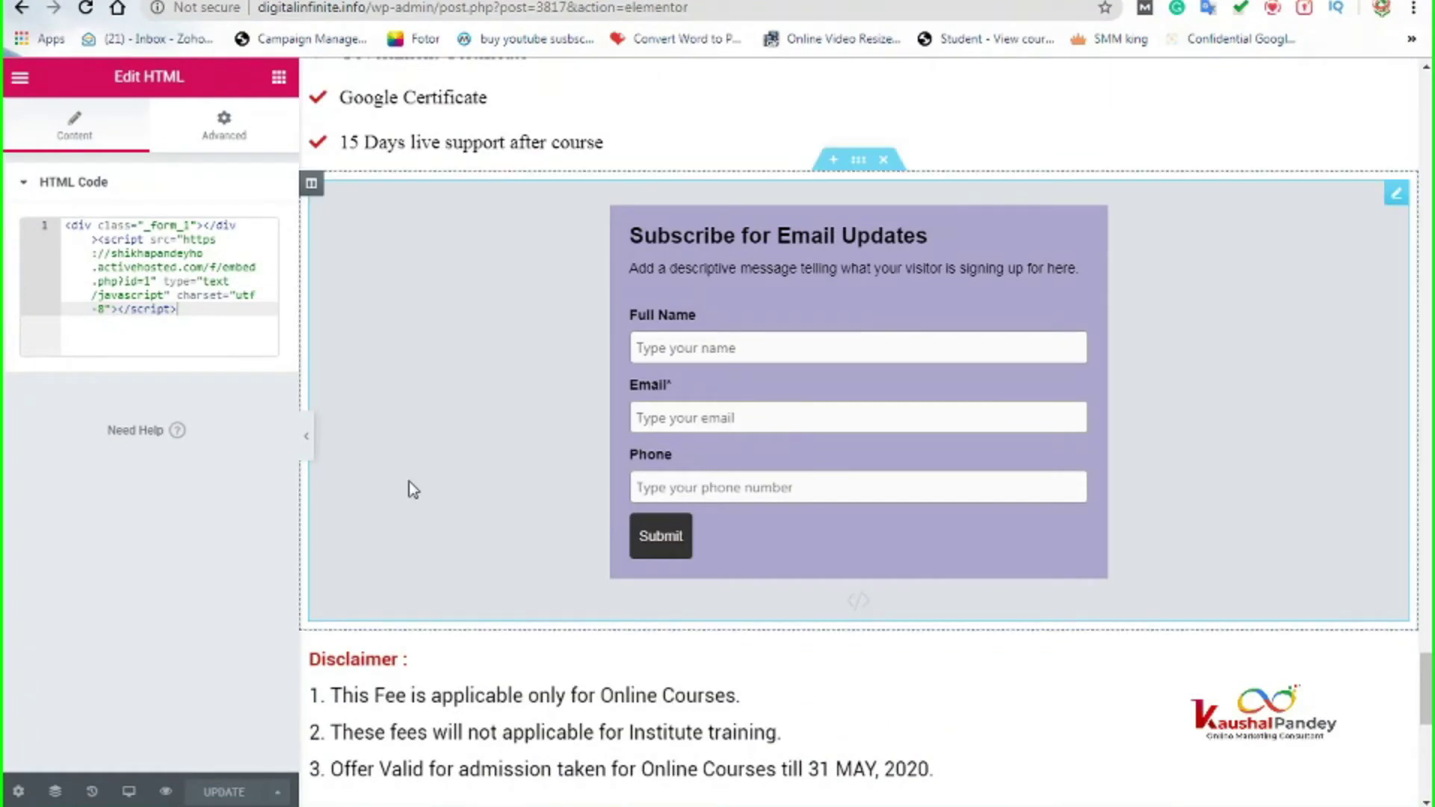
Go to digitalinfinite.info and copy the landing-page-trial thank-you page URL.
{"action": "left_click", "coordinate": [466, 8]}
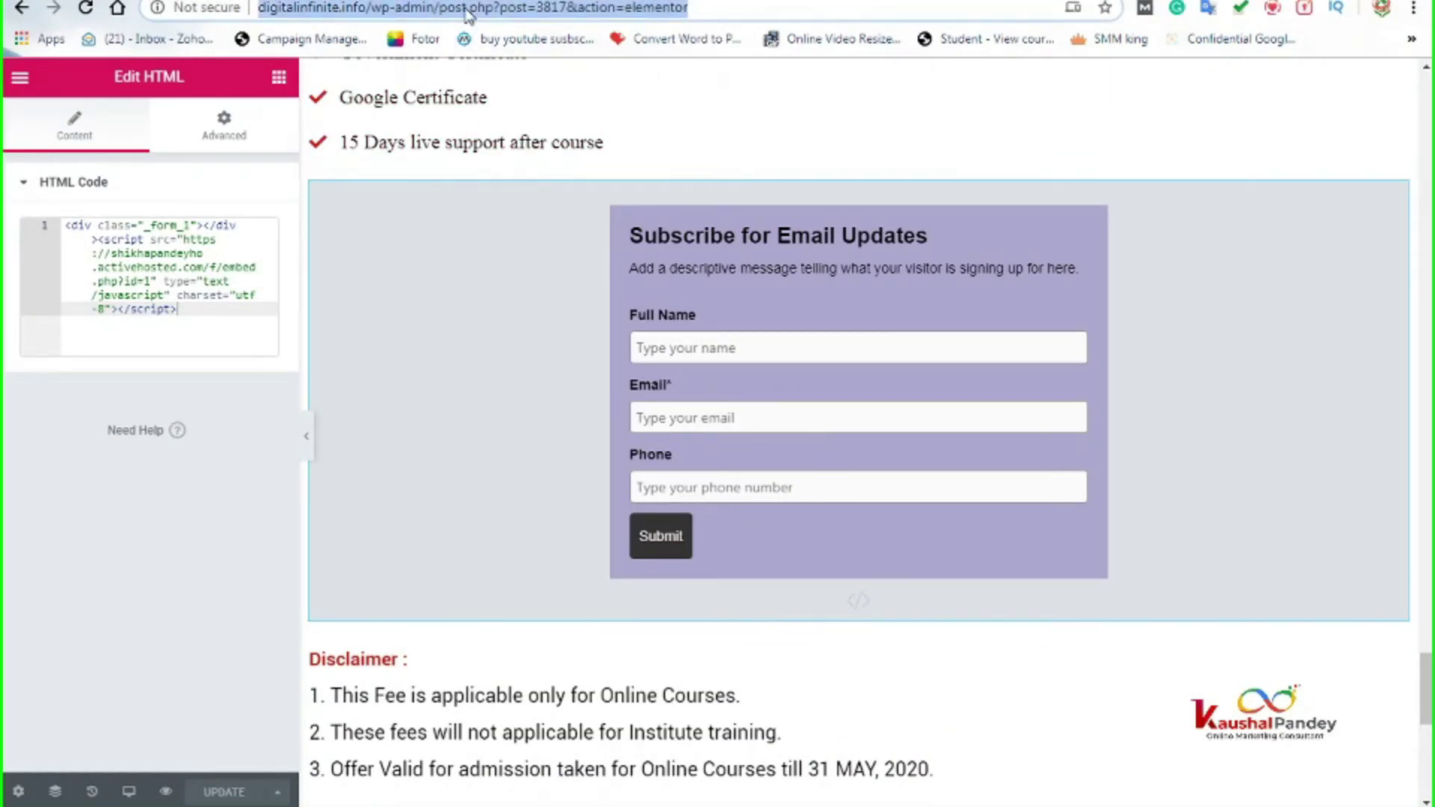
{"action": "type", "text": "digi"}
{"action": "key", "text": "Return"}
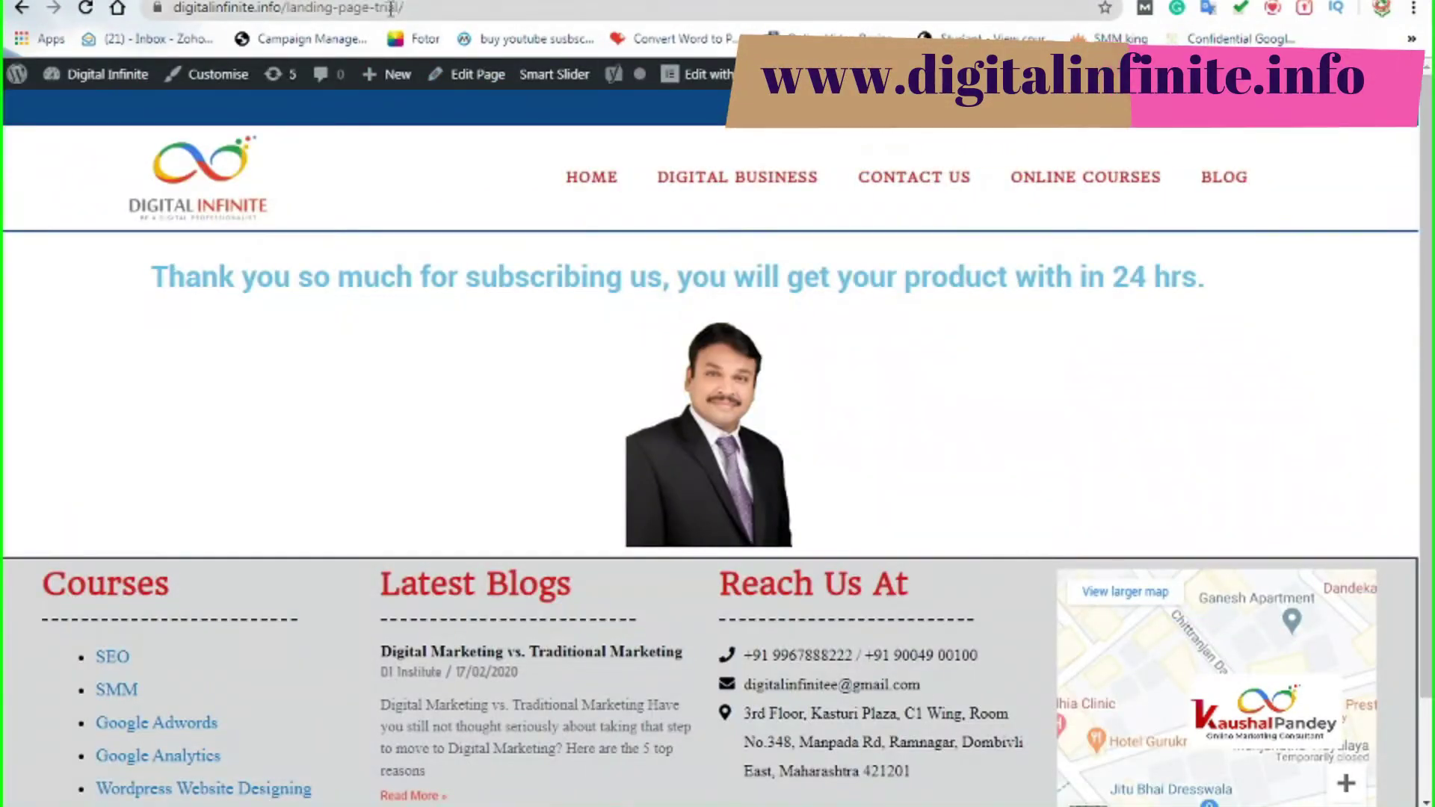
{"action": "right_click", "coordinate": [389, 12]}
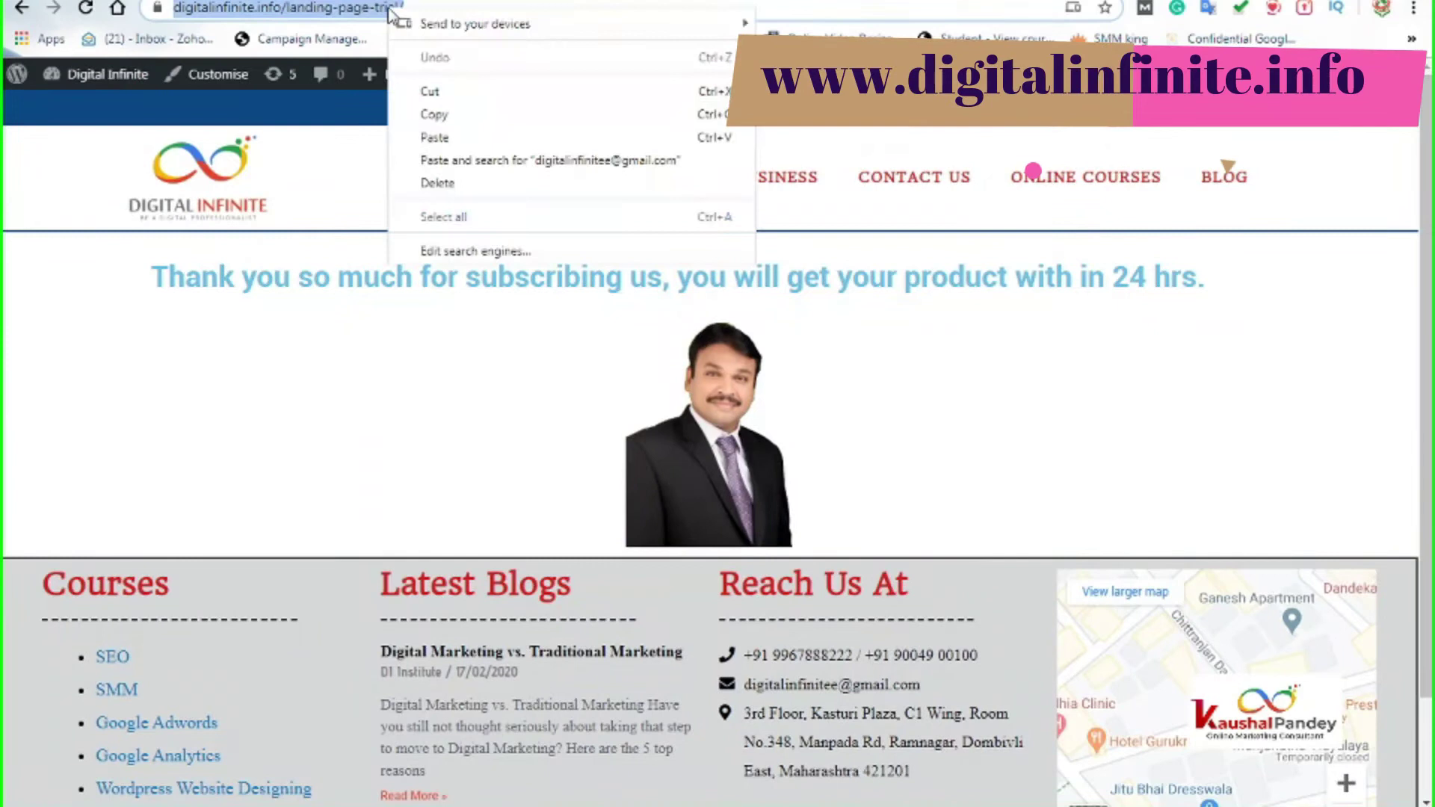
{"action": "left_click", "coordinate": [449, 116]}
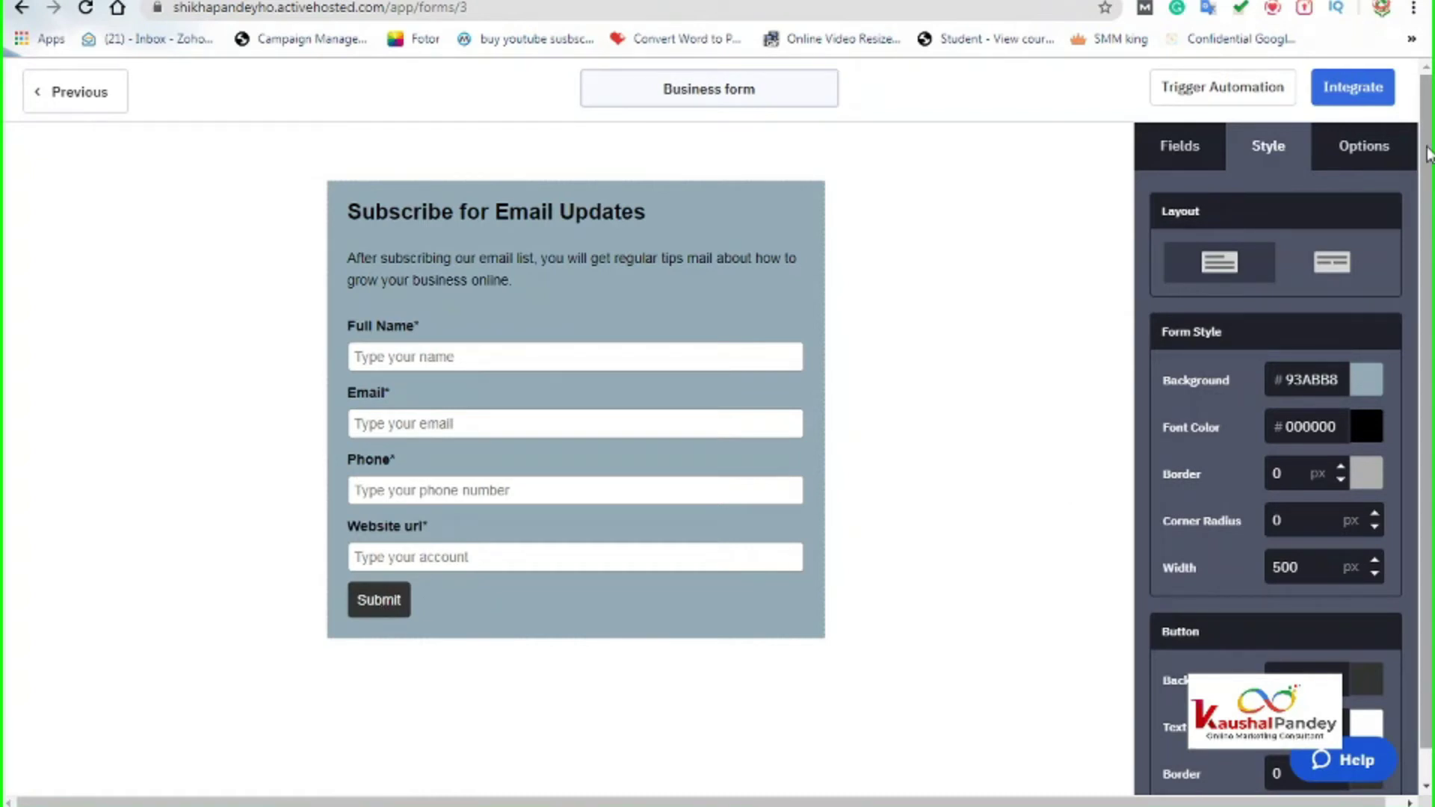
In the Options tab, select and overwrite the thank-you message text.
{"action": "left_click", "coordinate": [1346, 157]}
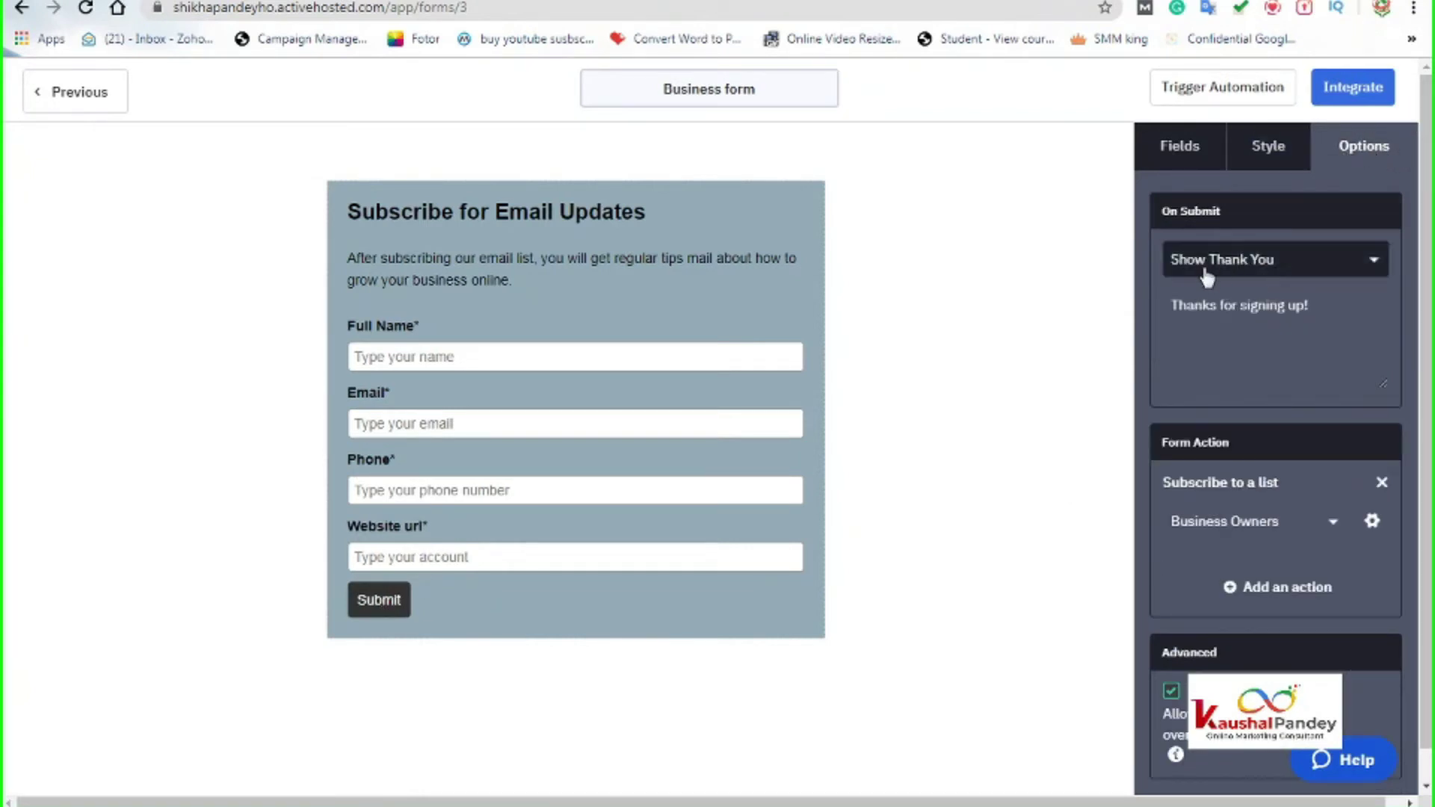
{"action": "left_click", "coordinate": [1233, 314]}
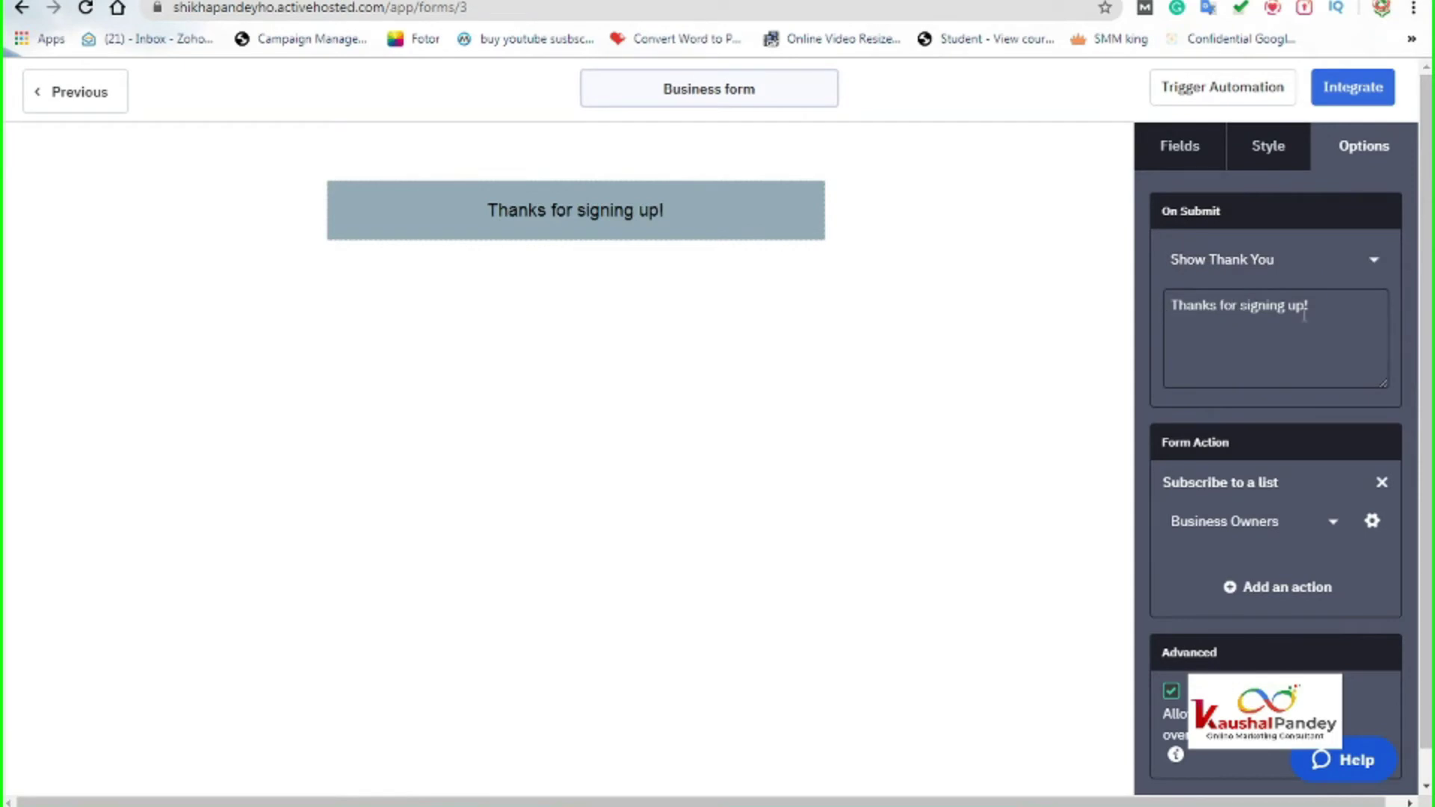
{"action": "left_click_drag", "start_coordinate": [1310, 305], "coordinate": [1168, 303]}
{"action": "type", "text": "sdsdsdsdsdsdsdsd"}
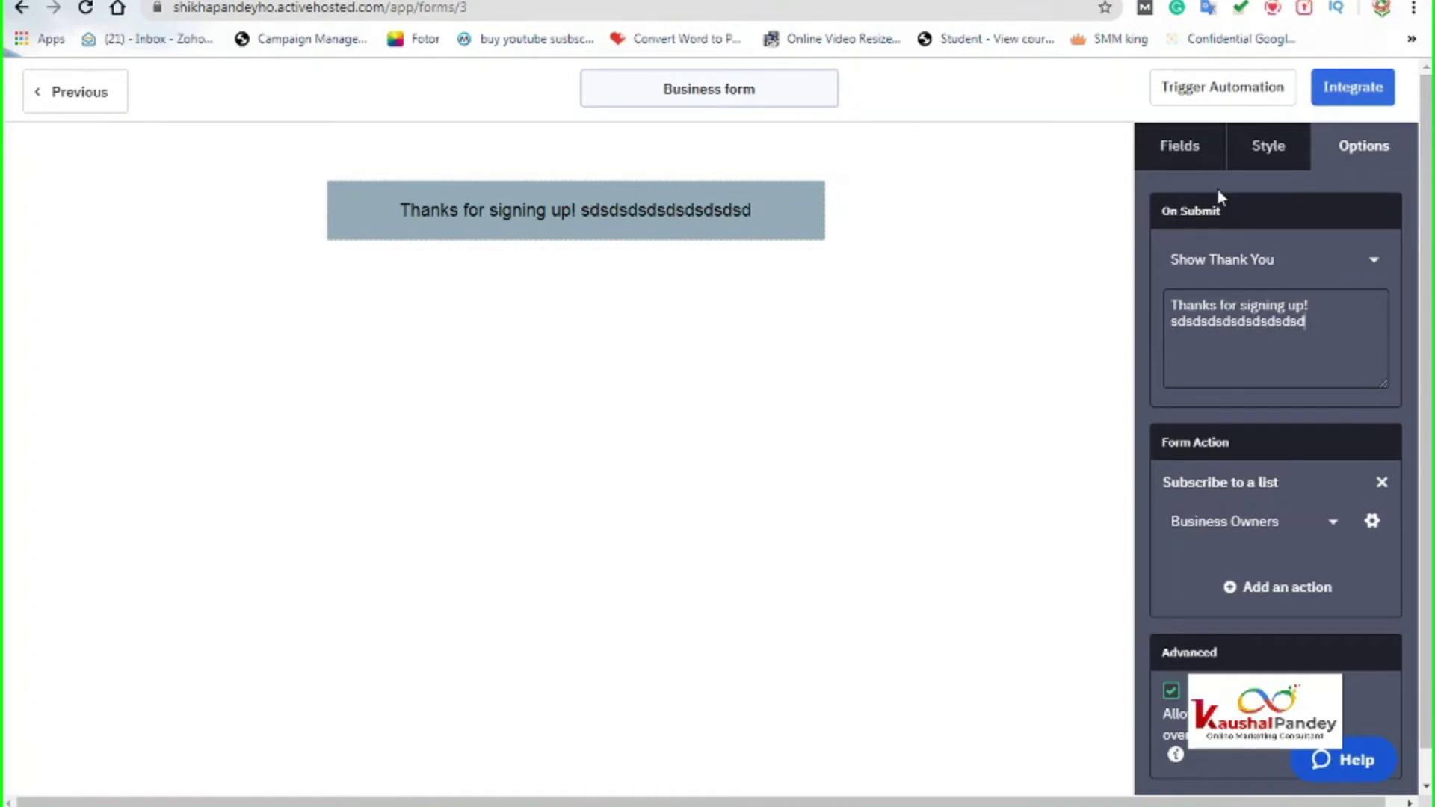
Change On Submit to Open URL and paste the landing page address.
{"action": "left_click", "coordinate": [1286, 265]}
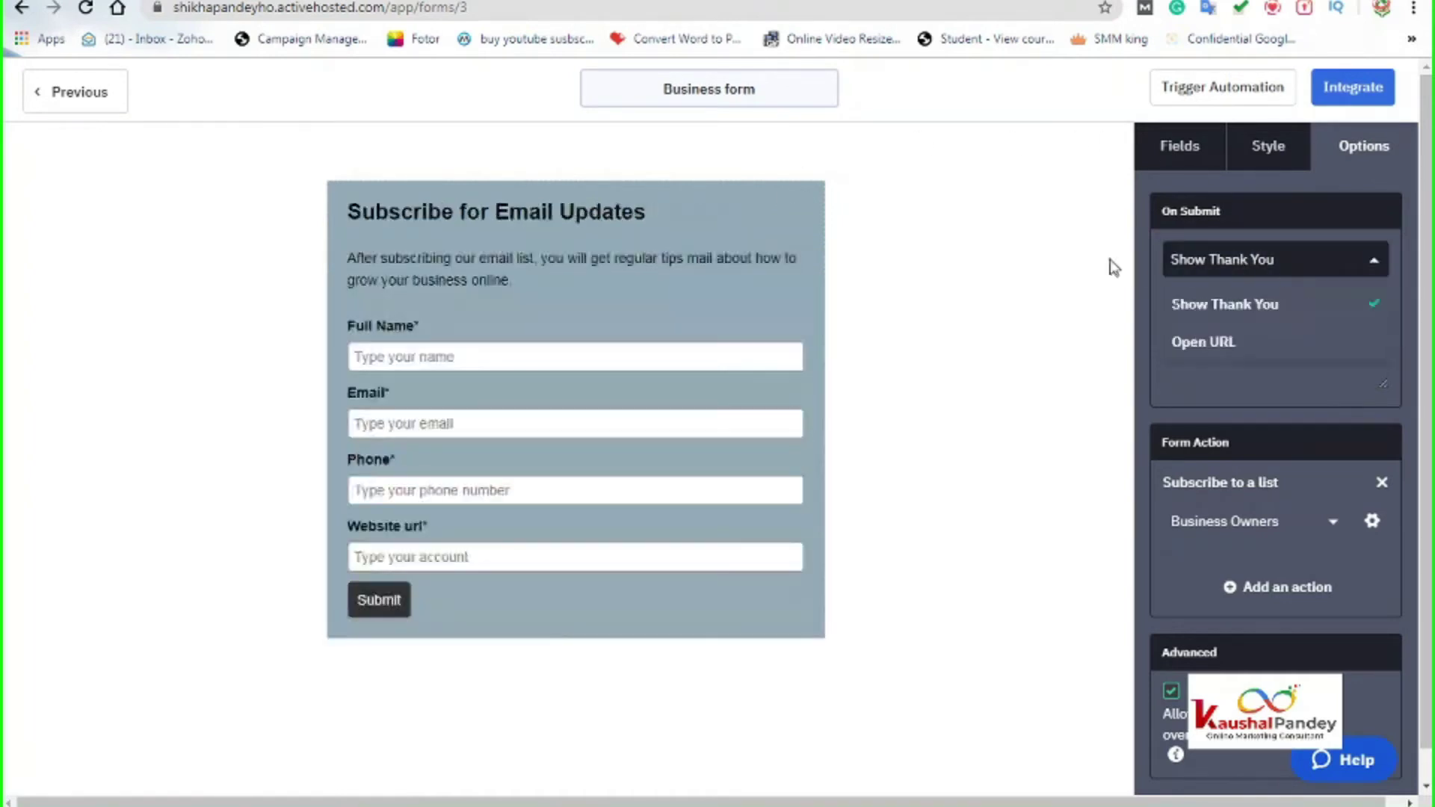
{"action": "left_click", "coordinate": [1210, 255]}
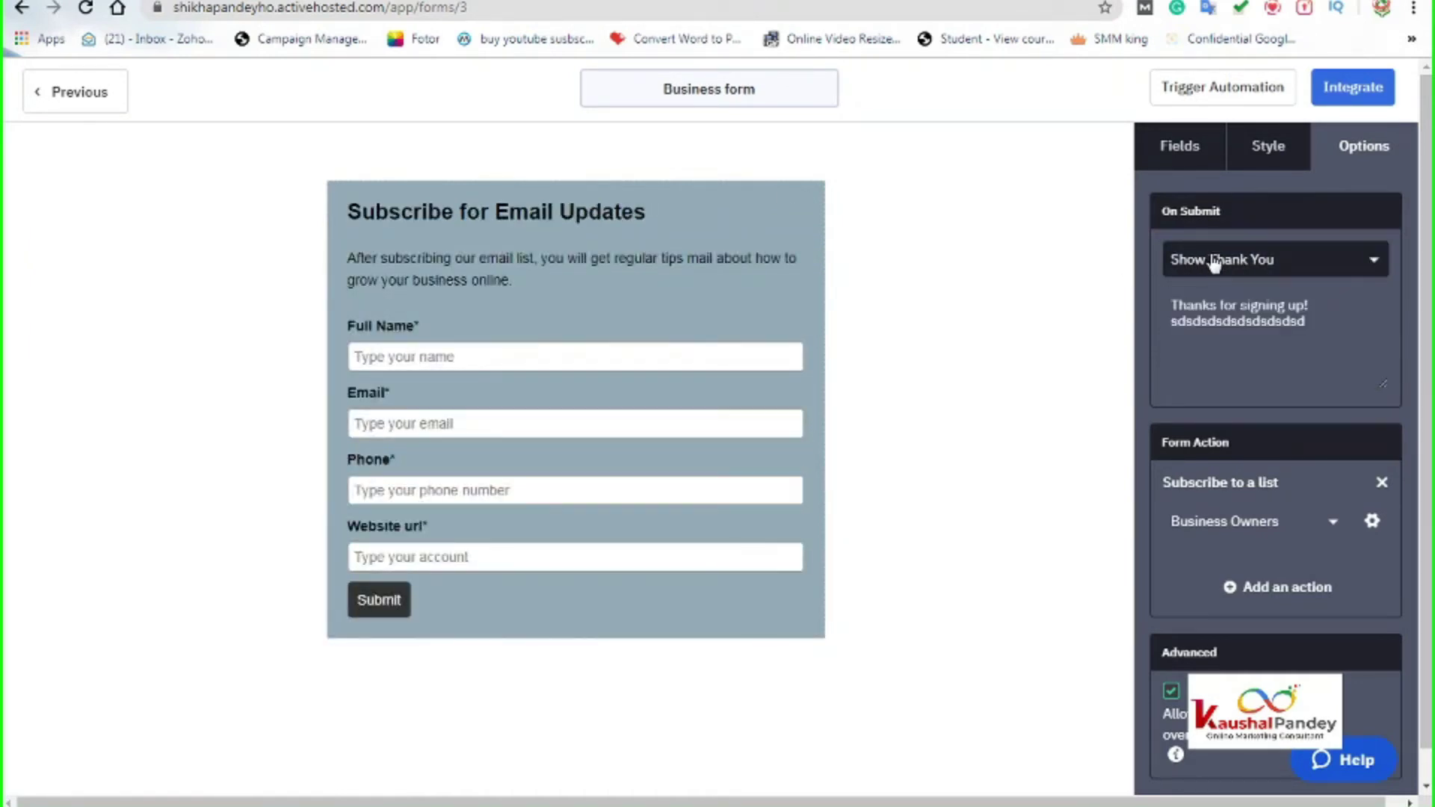
{"action": "left_click", "coordinate": [1211, 260]}
{"action": "left_click", "coordinate": [1194, 342]}
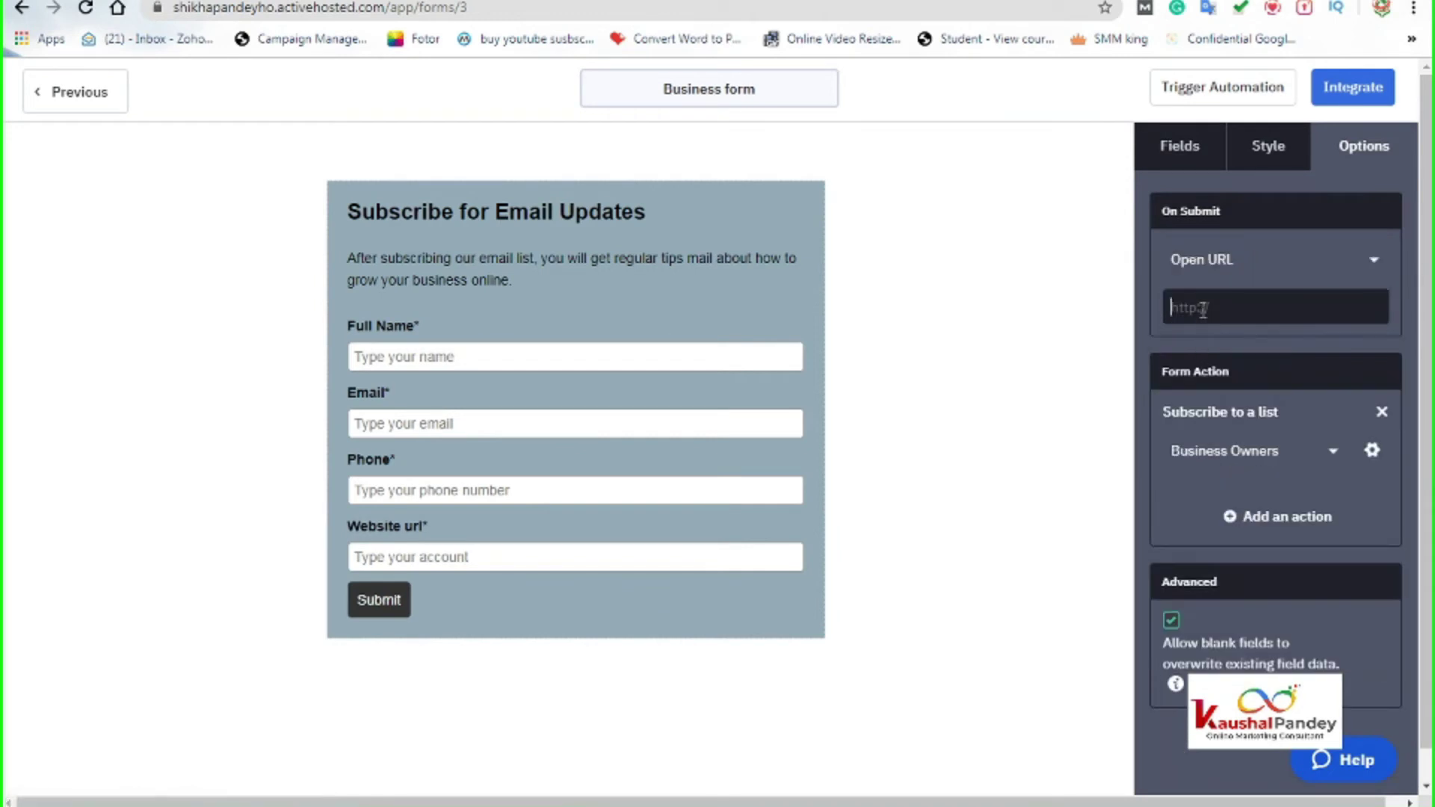
{"action": "right_click", "coordinate": [1202, 305]}
{"action": "left_click", "coordinate": [1246, 432]}
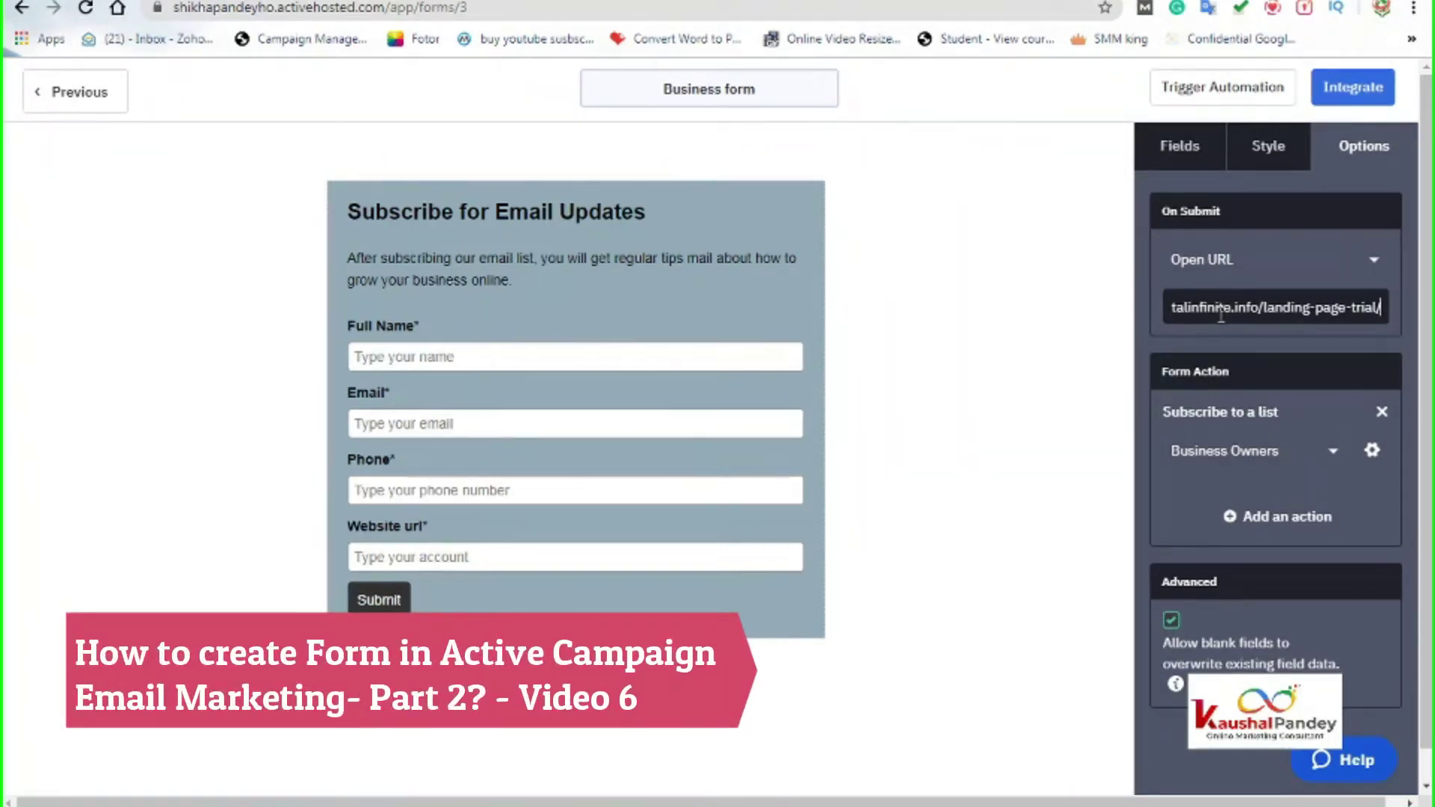
Copy the Simple Embed code from Integrate, then open the site's DIGITAL BUSINESS page.
{"action": "left_click", "coordinate": [1360, 93]}
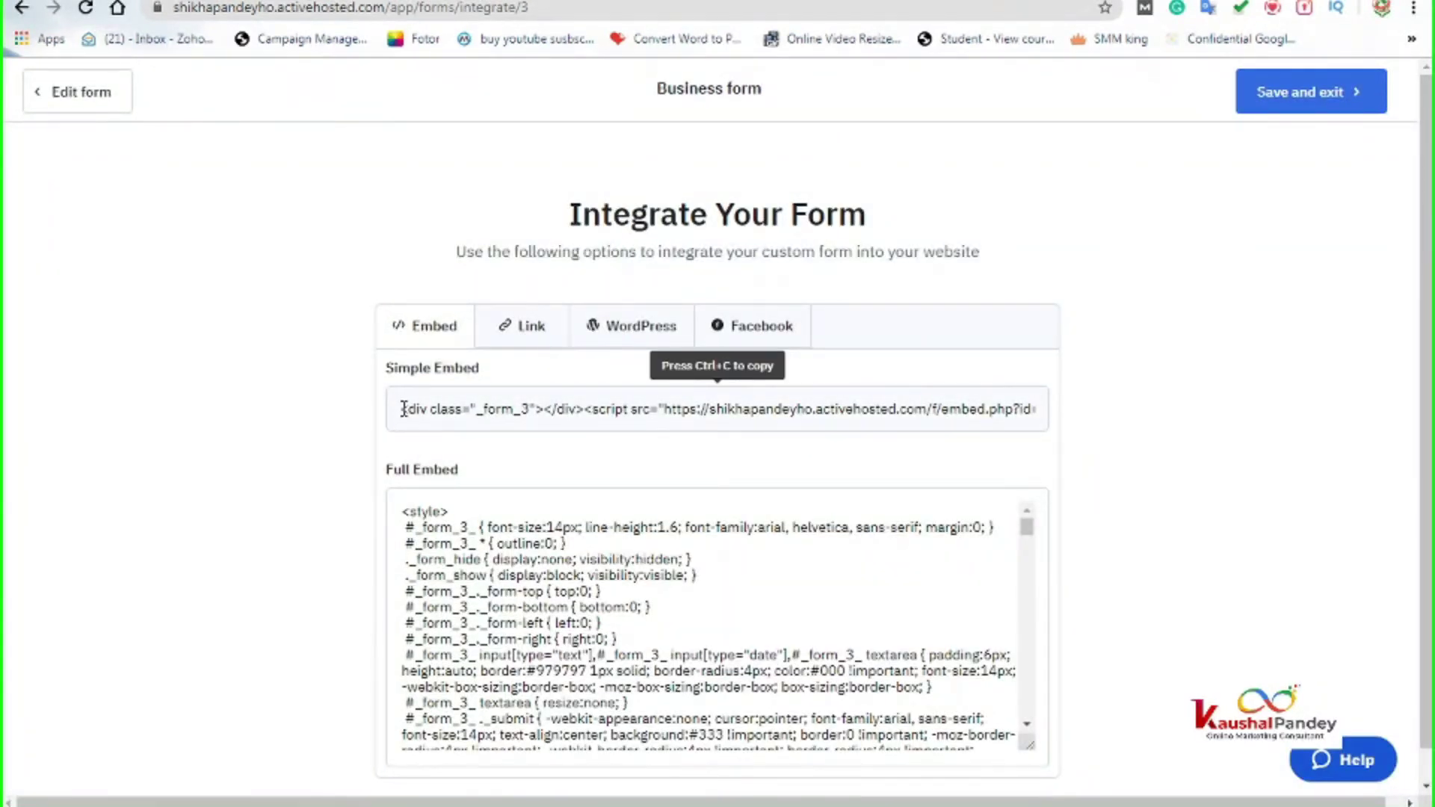
{"action": "left_click_drag", "start_coordinate": [403, 409], "coordinate": [1209, 406]}
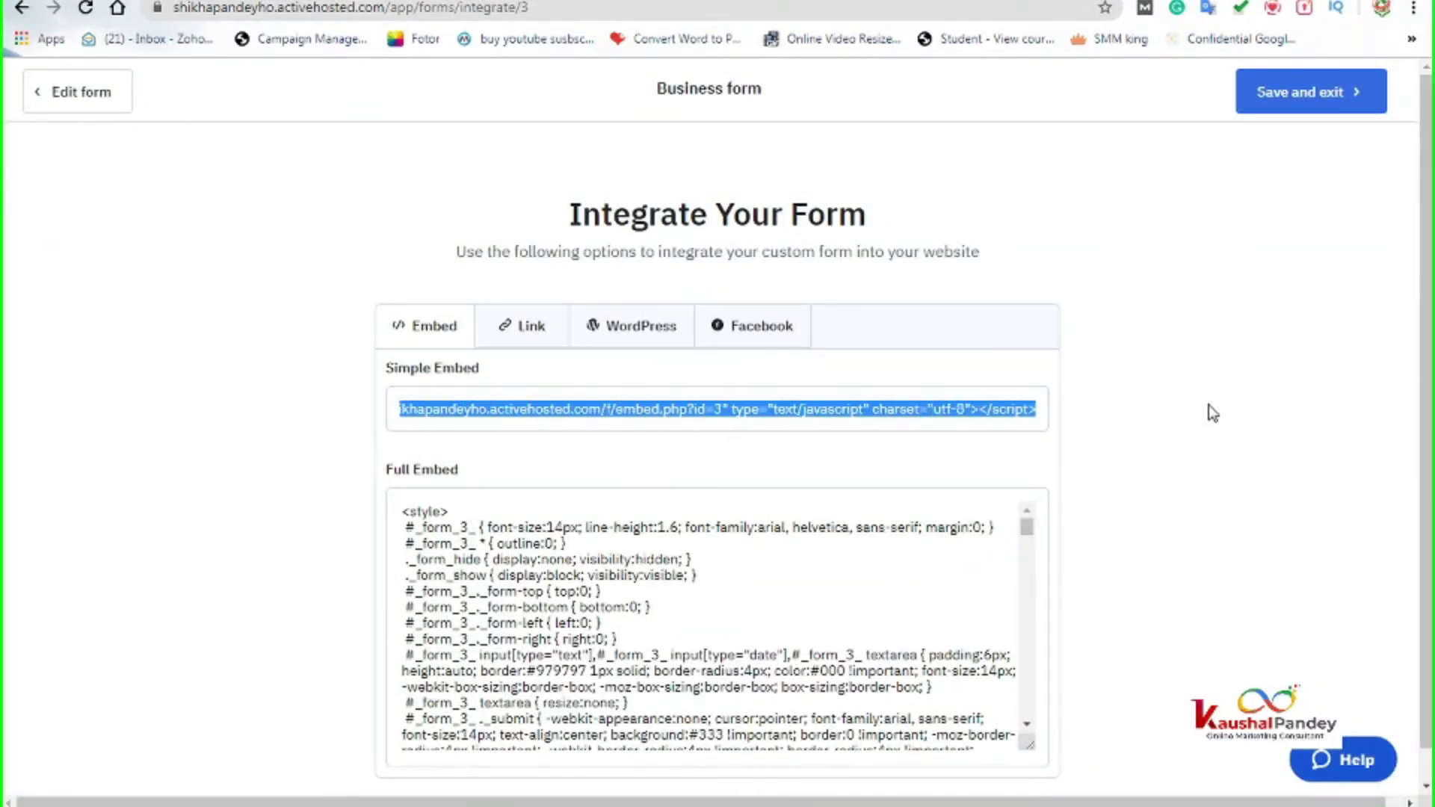
{"action": "right_click", "coordinate": [856, 408]}
{"action": "left_click", "coordinate": [894, 423]}
{"action": "key", "text": "ctrl+Tab"}
{"action": "left_click", "coordinate": [740, 181]}
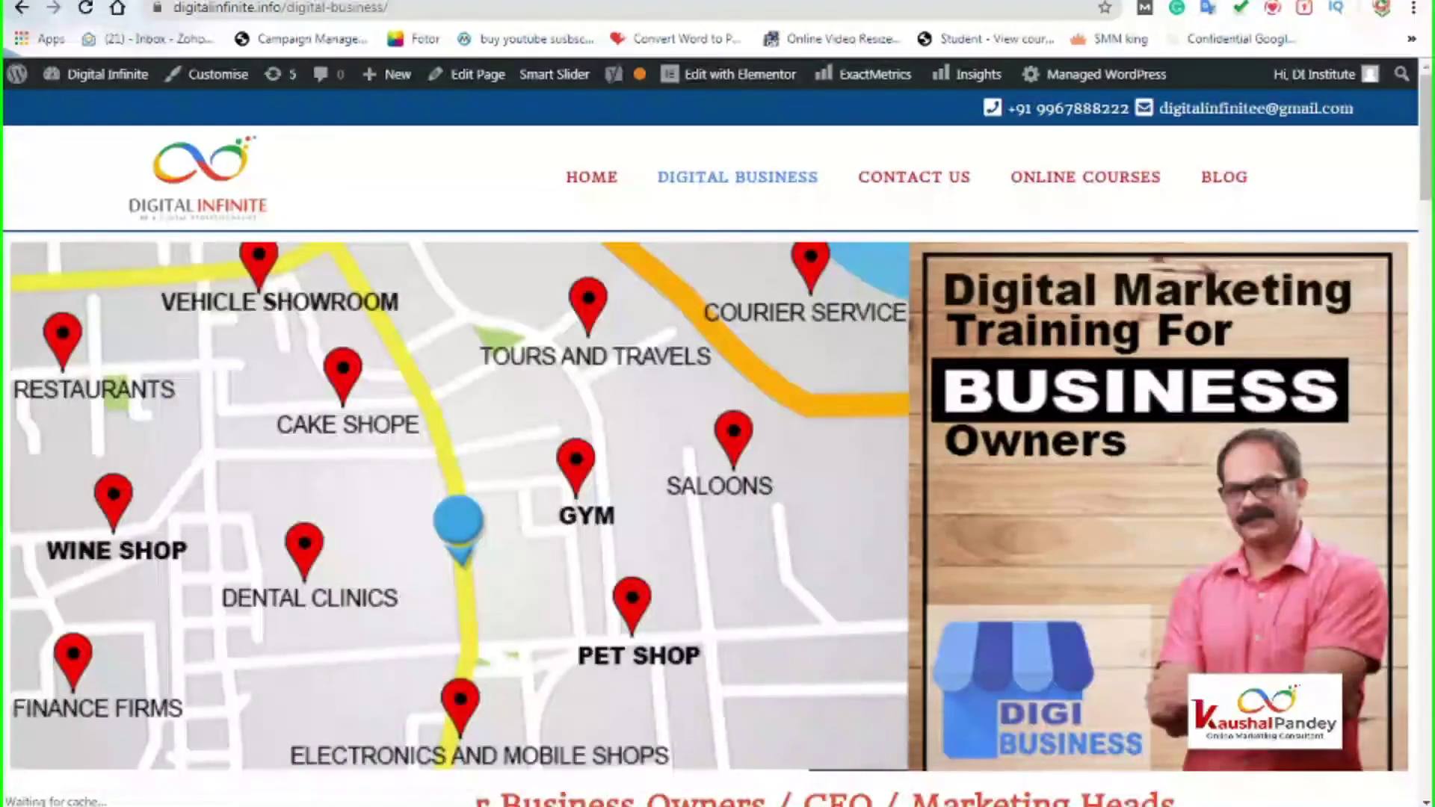
Launch Edit with Elementor for the Digital Business page from the admin bar.
{"action": "scroll", "coordinate": [725, 584], "scroll_direction": "down", "scroll_amount": 1}
{"action": "scroll", "coordinate": [725, 591], "scroll_direction": "down", "scroll_amount": 20}
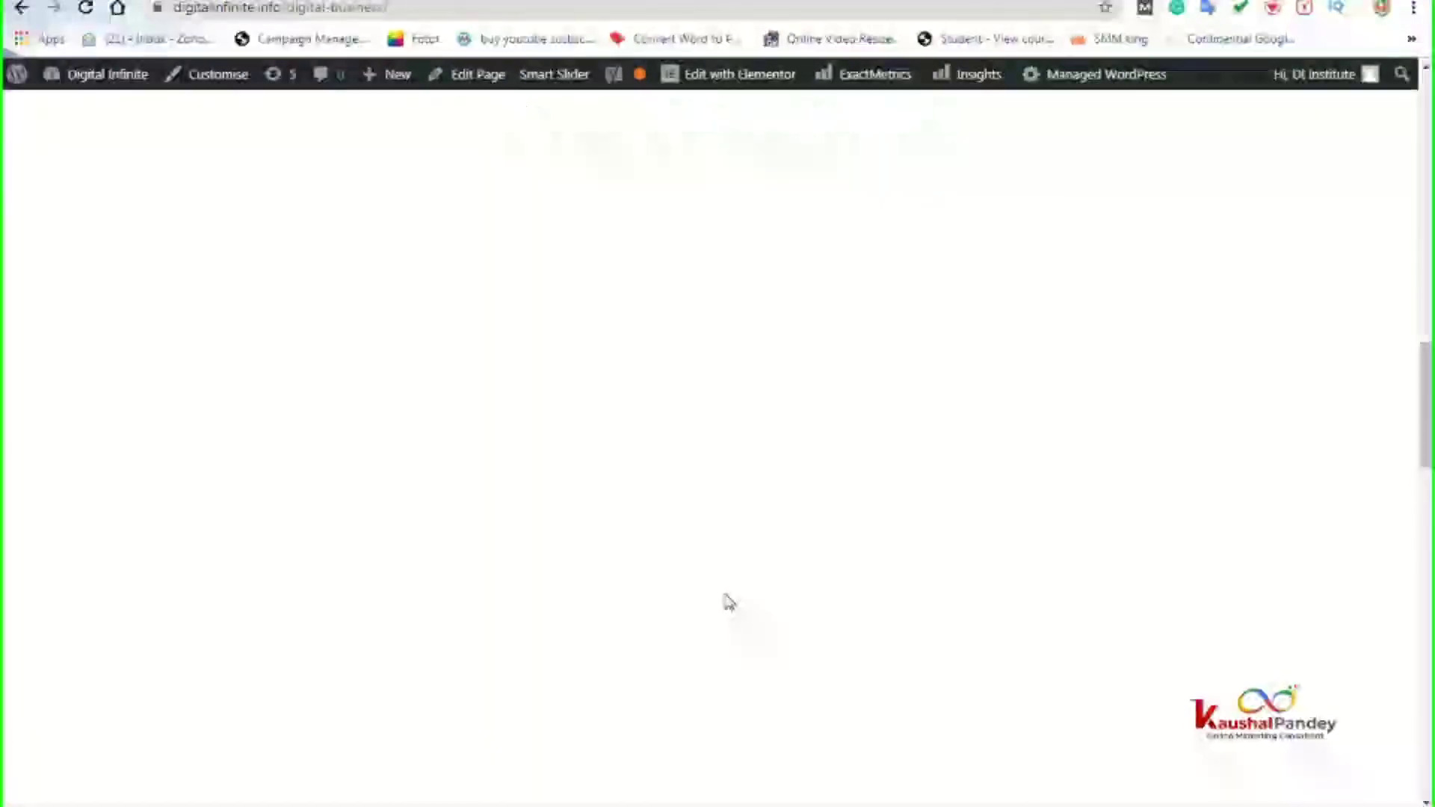
{"action": "left_click", "coordinate": [732, 81]}
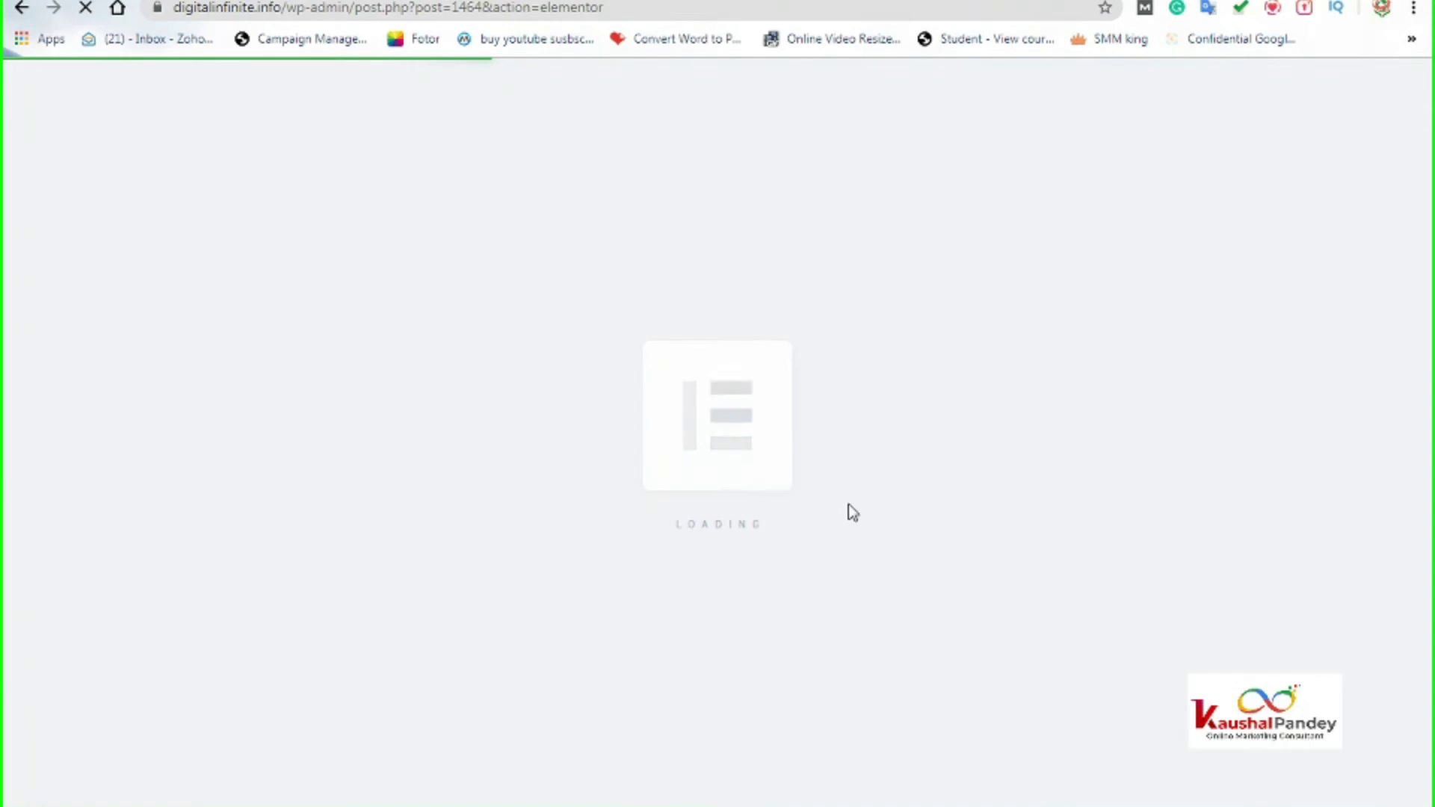
{"action": "scroll", "coordinate": [846, 511], "scroll_direction": "down", "scroll_amount": 15}
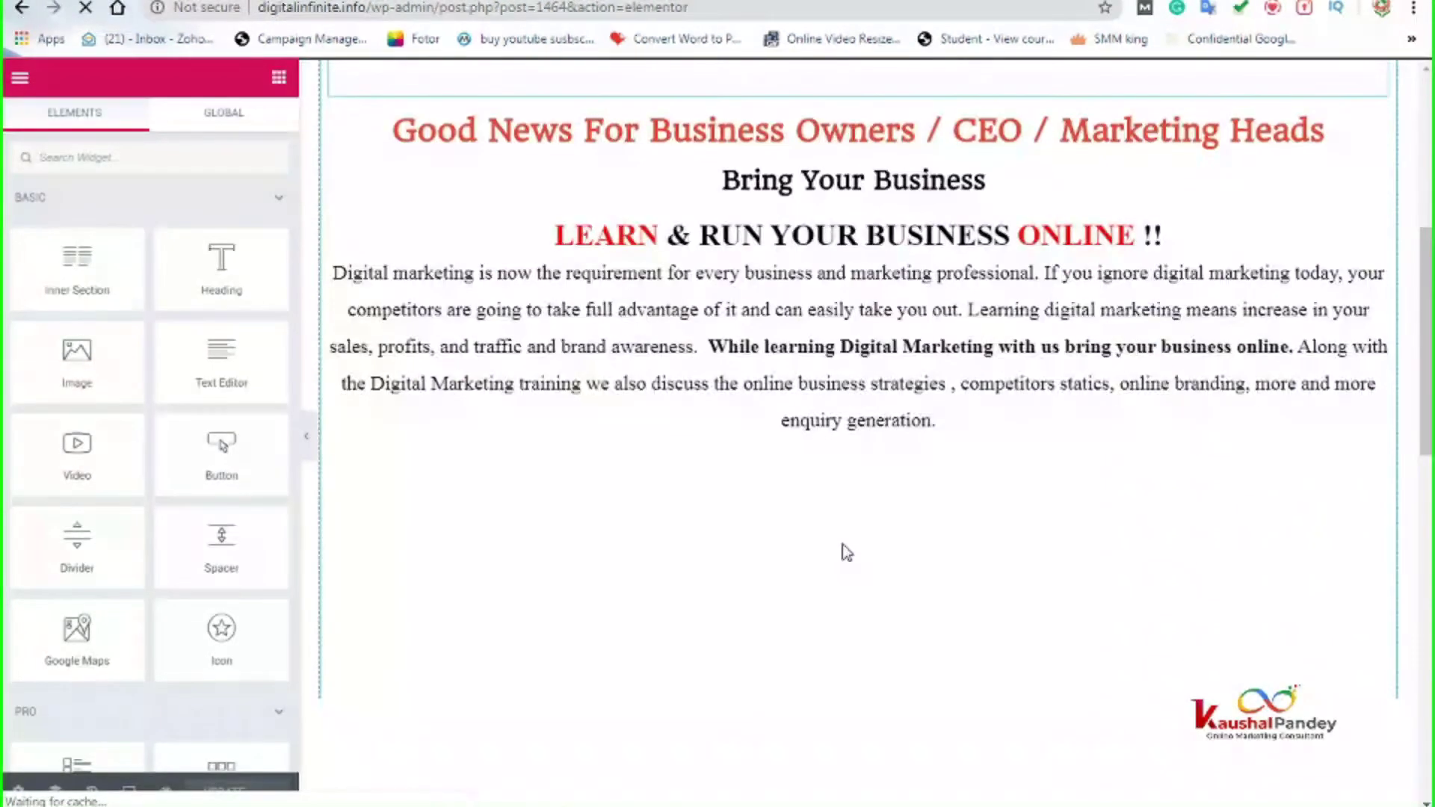
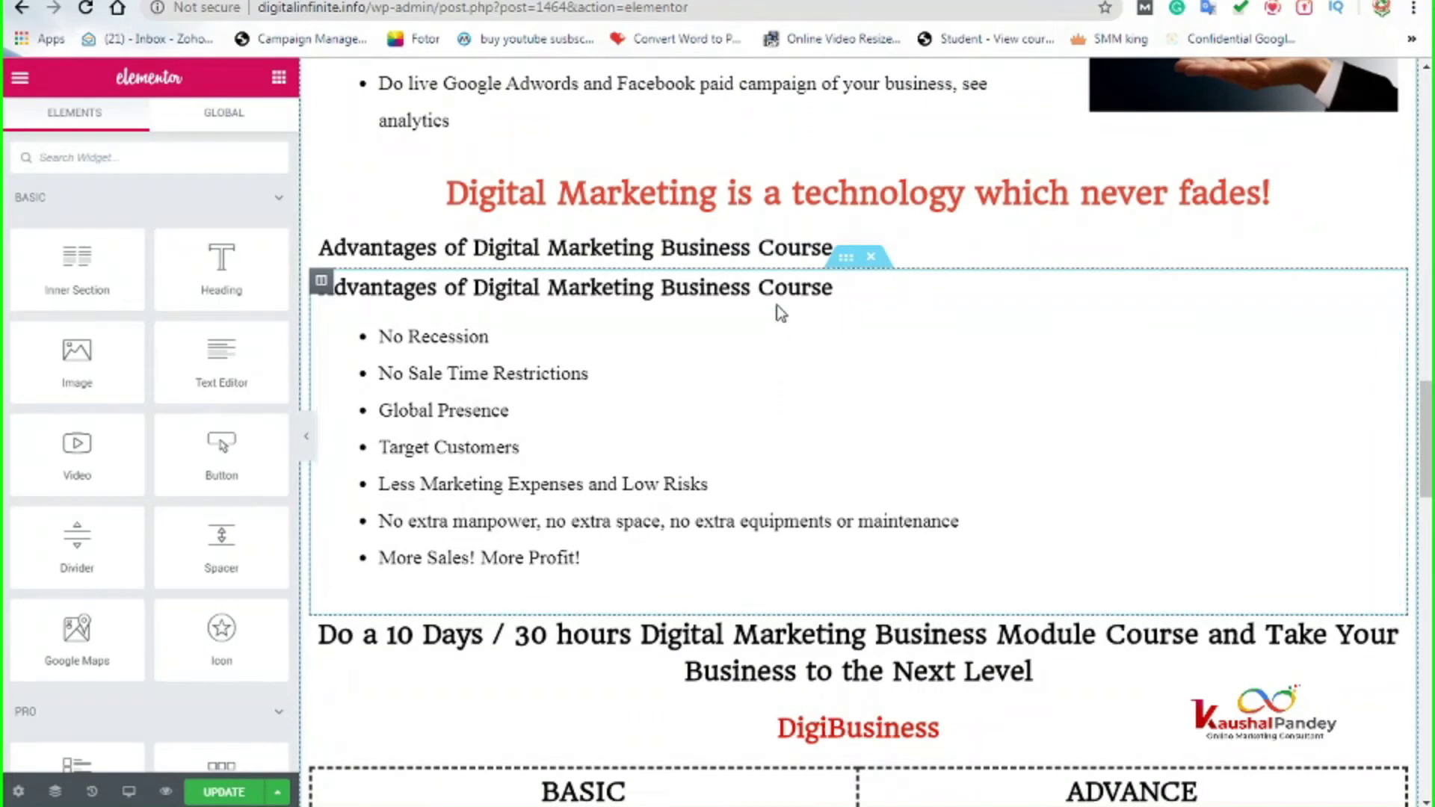
Delete all title text from the upper duplicate heading, leaving a blank heading above the original.
{"action": "left_click", "coordinate": [806, 250]}
{"action": "left_click_drag", "start_coordinate": [834, 247], "coordinate": [320, 247]}
{"action": "left_click", "coordinate": [676, 323]}
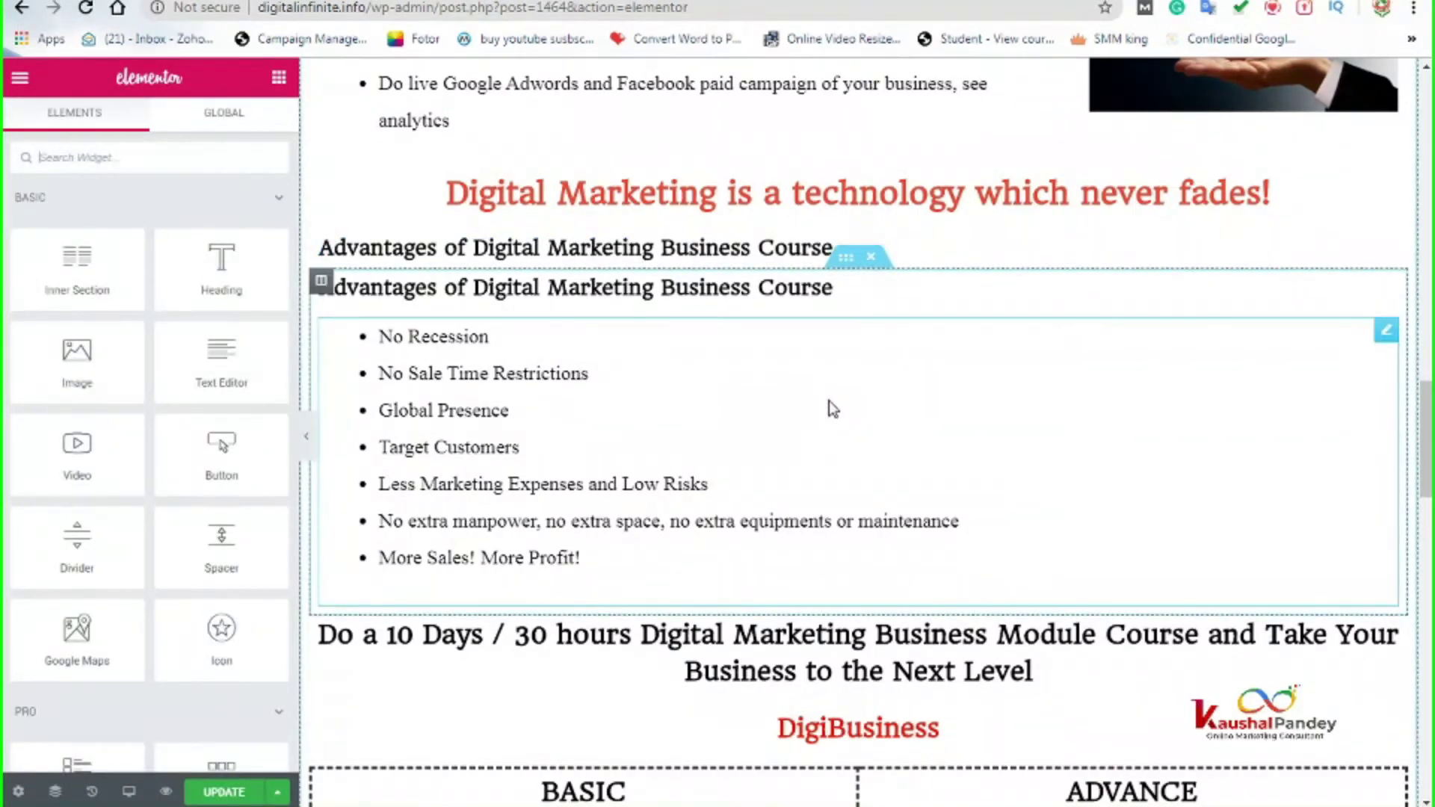
{"action": "left_click", "coordinate": [726, 248]}
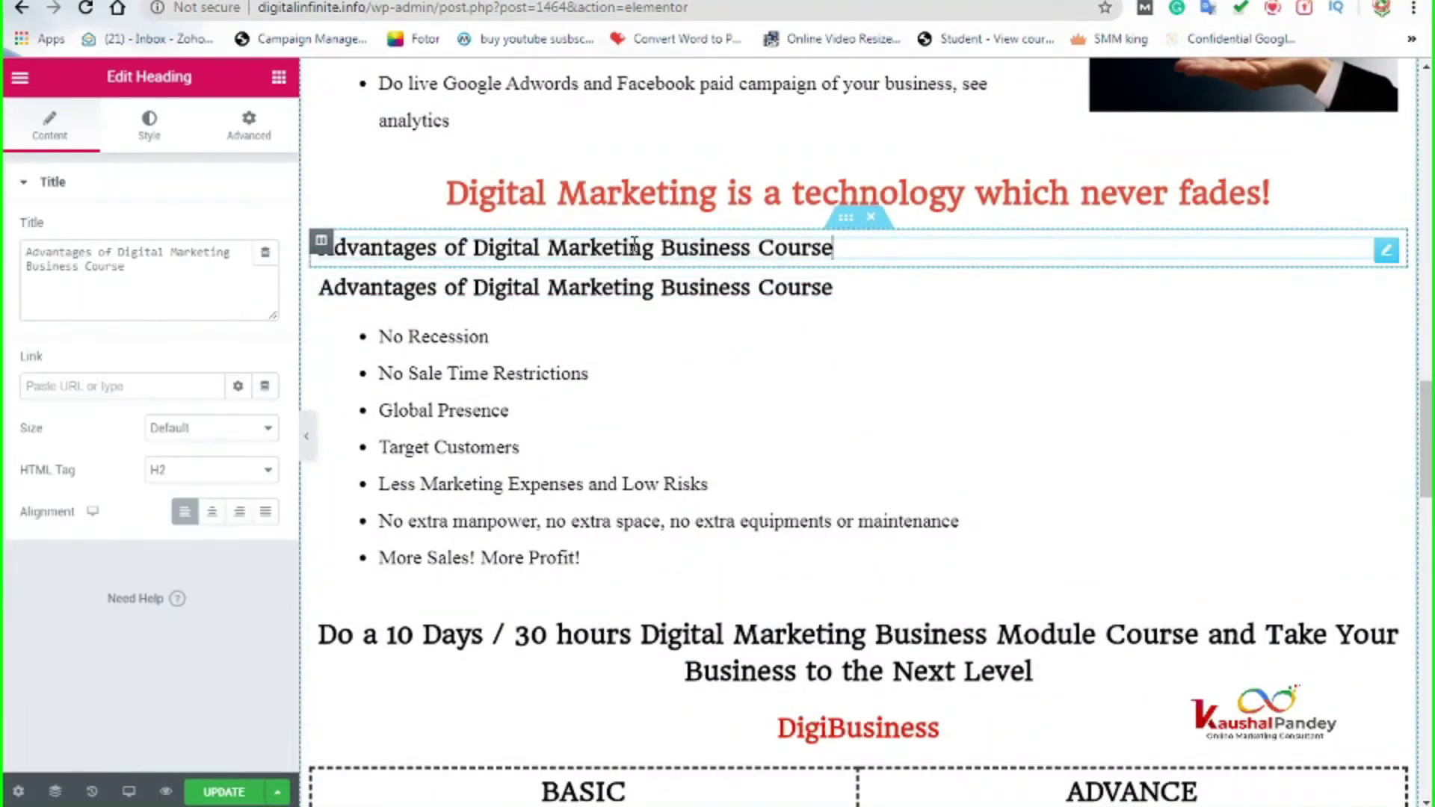
{"action": "left_click_drag", "start_coordinate": [124, 266], "coordinate": [14, 255]}
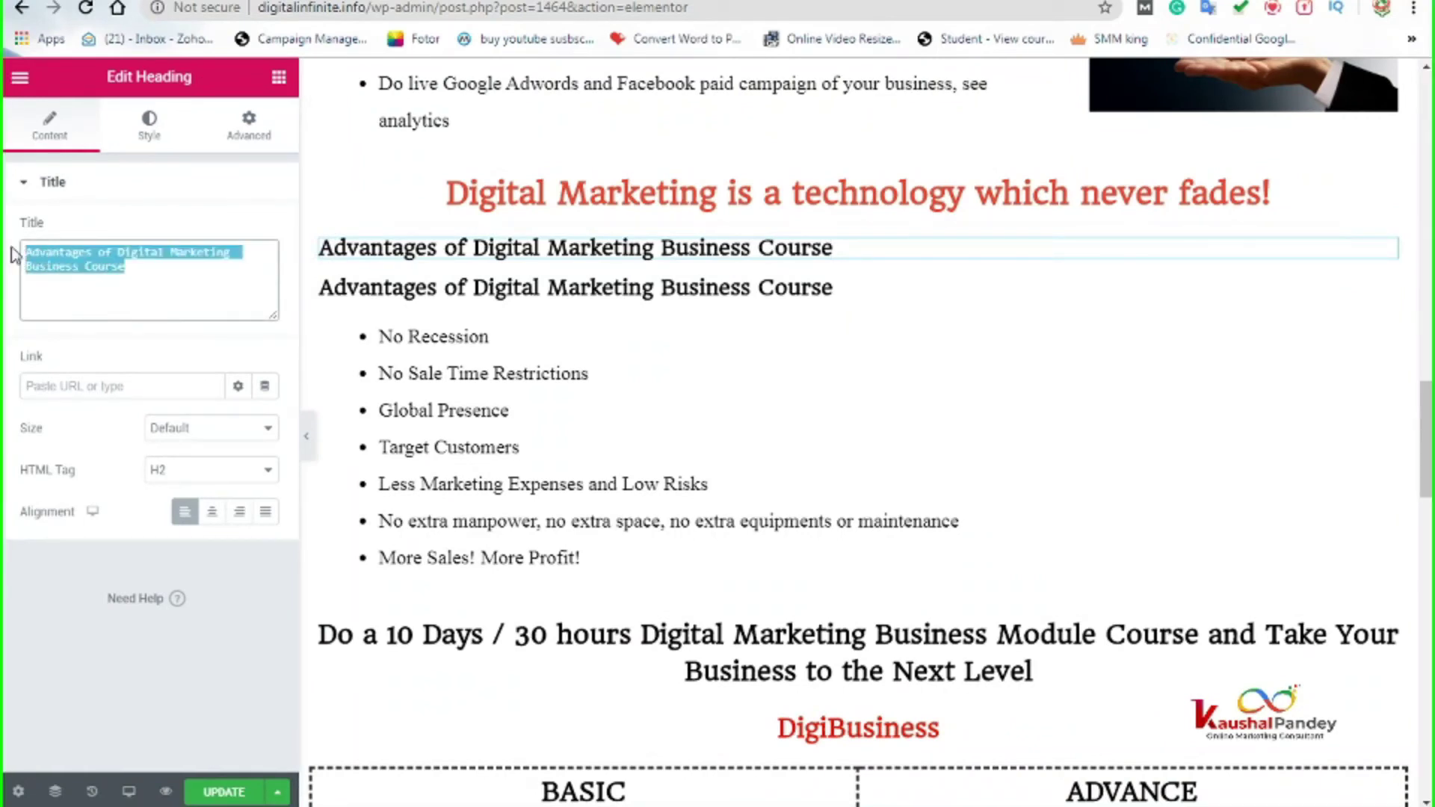
{"action": "key", "text": "BackSpace"}
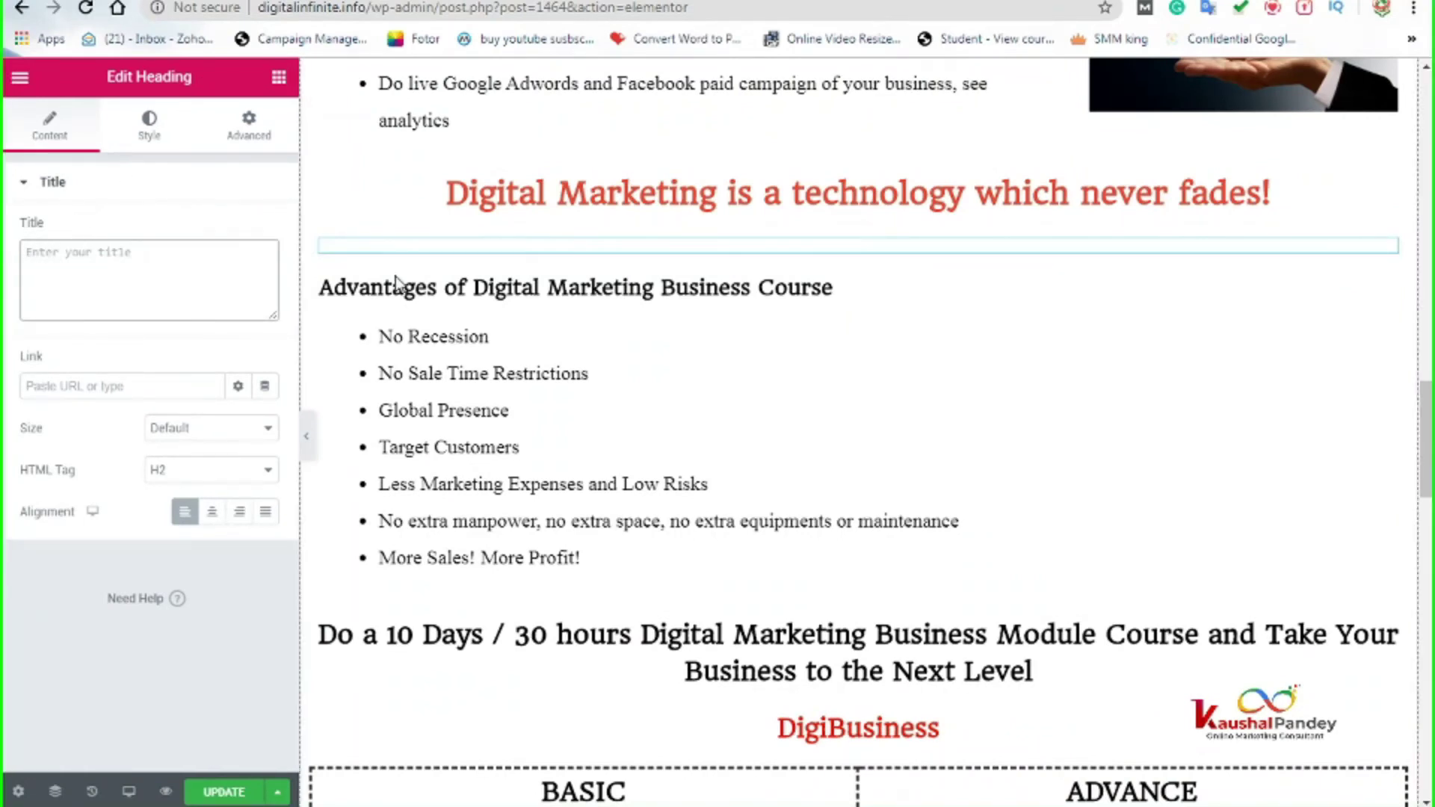
{"action": "left_click", "coordinate": [829, 248]}
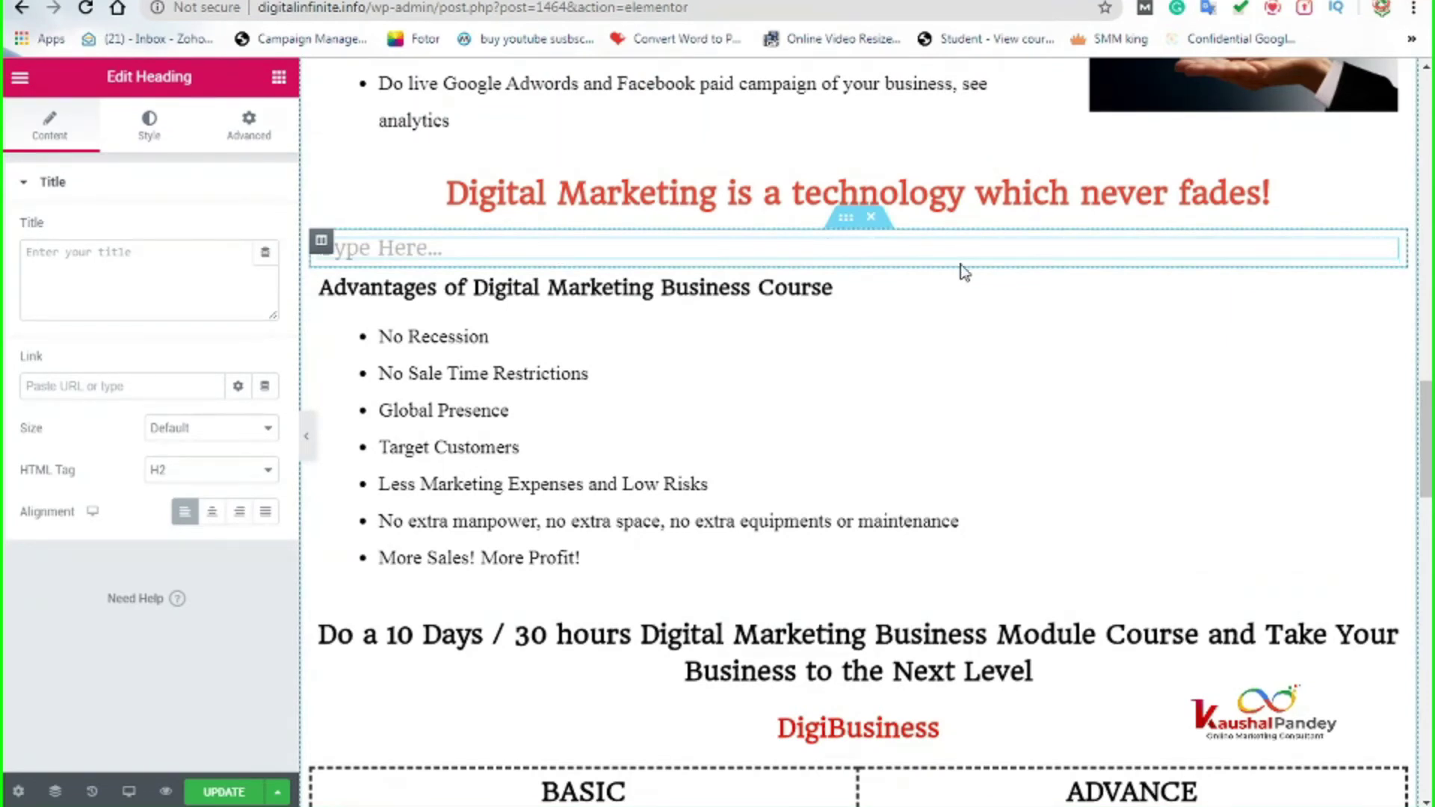
{"action": "right_click", "coordinate": [897, 252]}
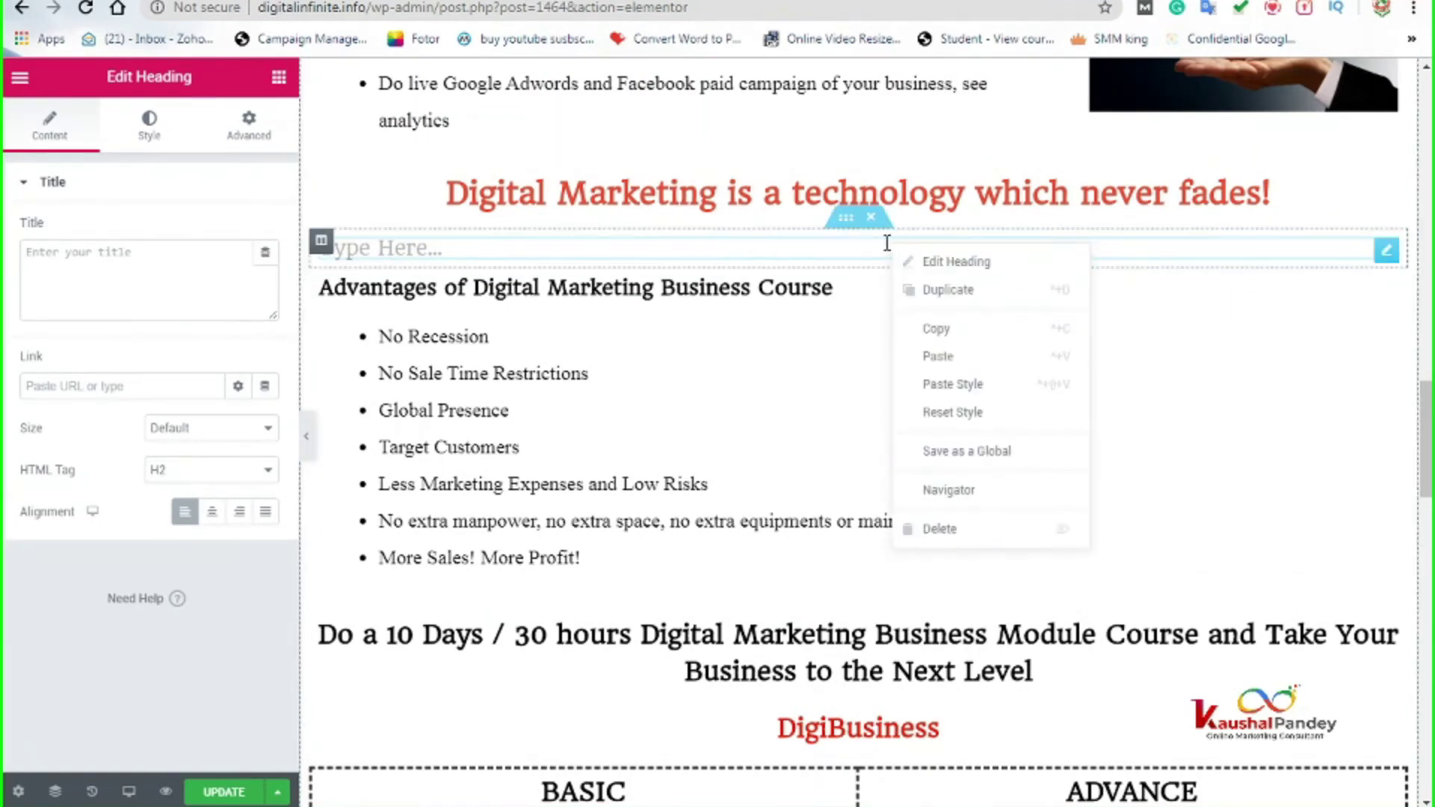
{"action": "left_click", "coordinate": [891, 248]}
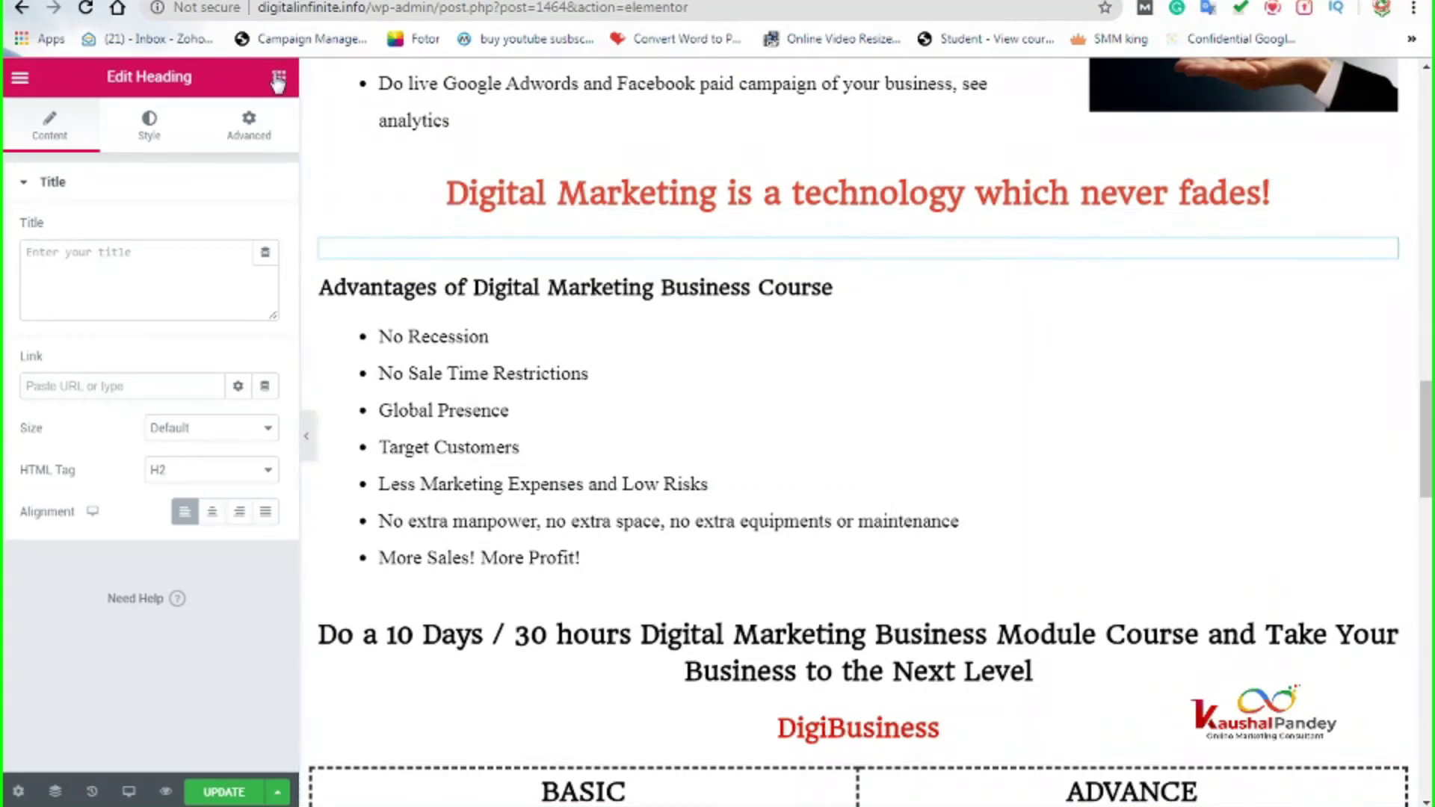
{"action": "left_click", "coordinate": [279, 77]}
Place an HTML widget beneath the red tagline and copy the form's Simple Embed code.
{"action": "type", "text": "html"}
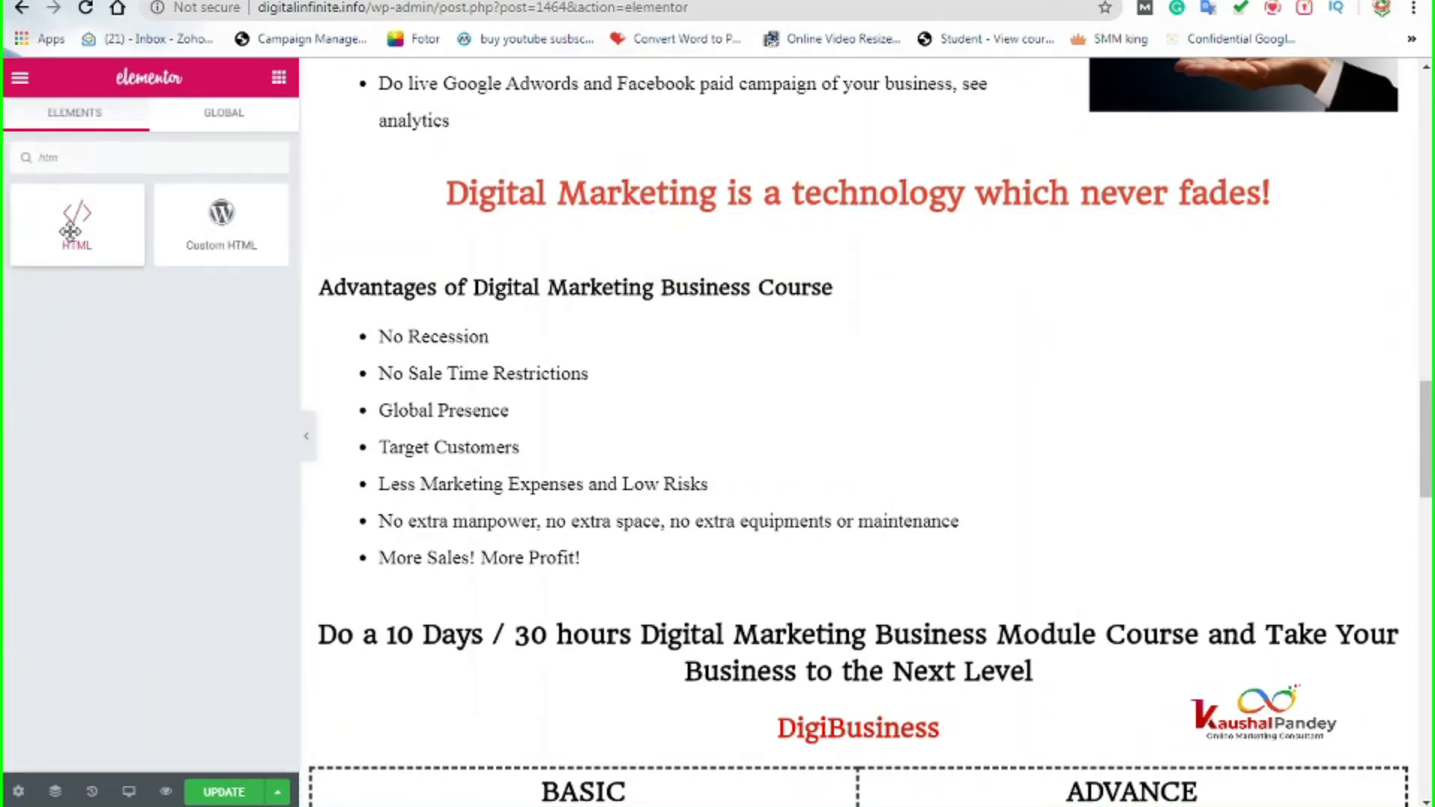
{"action": "left_click_drag", "start_coordinate": [70, 232], "coordinate": [826, 260]}
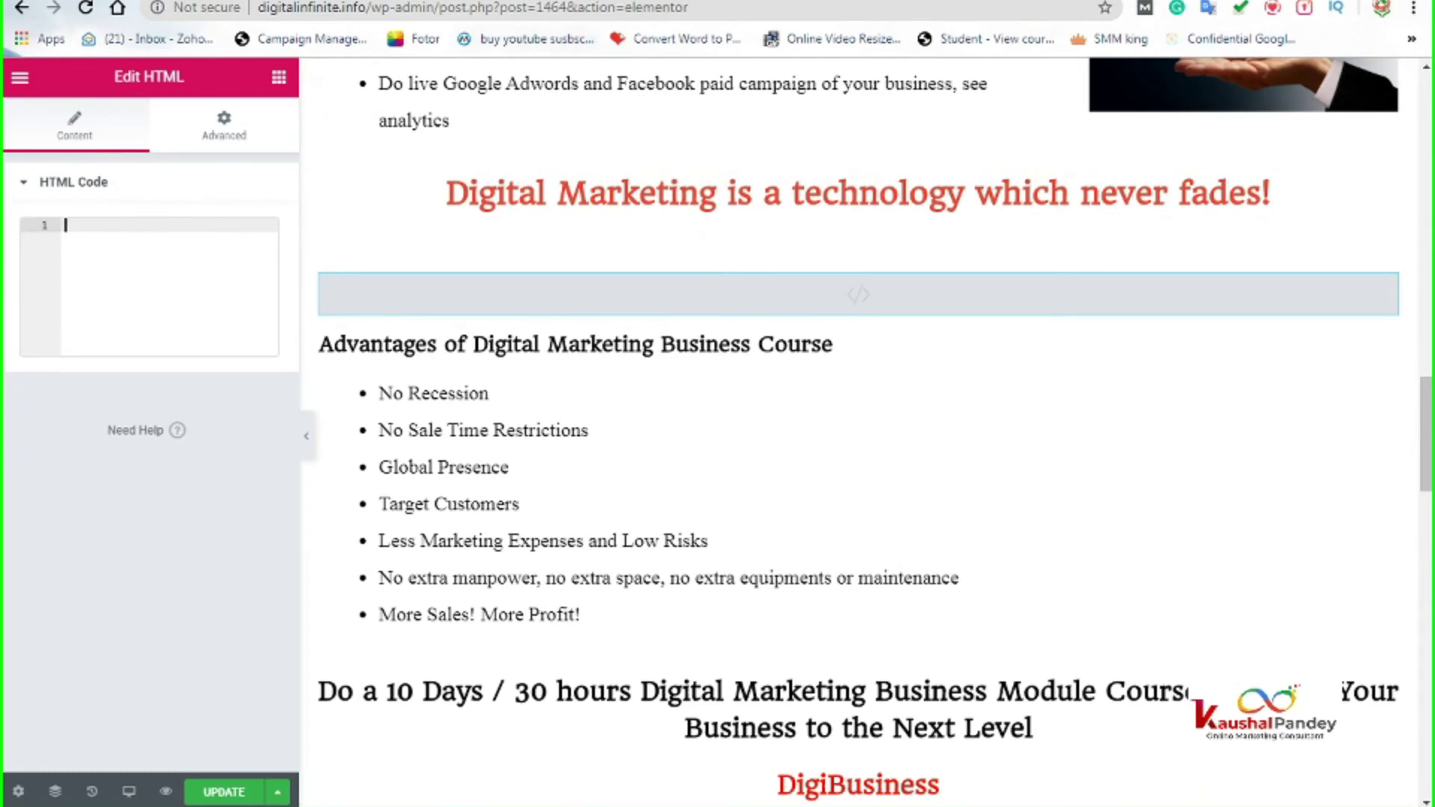
{"action": "left_click", "coordinate": [516, 1]}
{"action": "left_click", "coordinate": [495, 409]}
{"action": "right_click", "coordinate": [495, 411]}
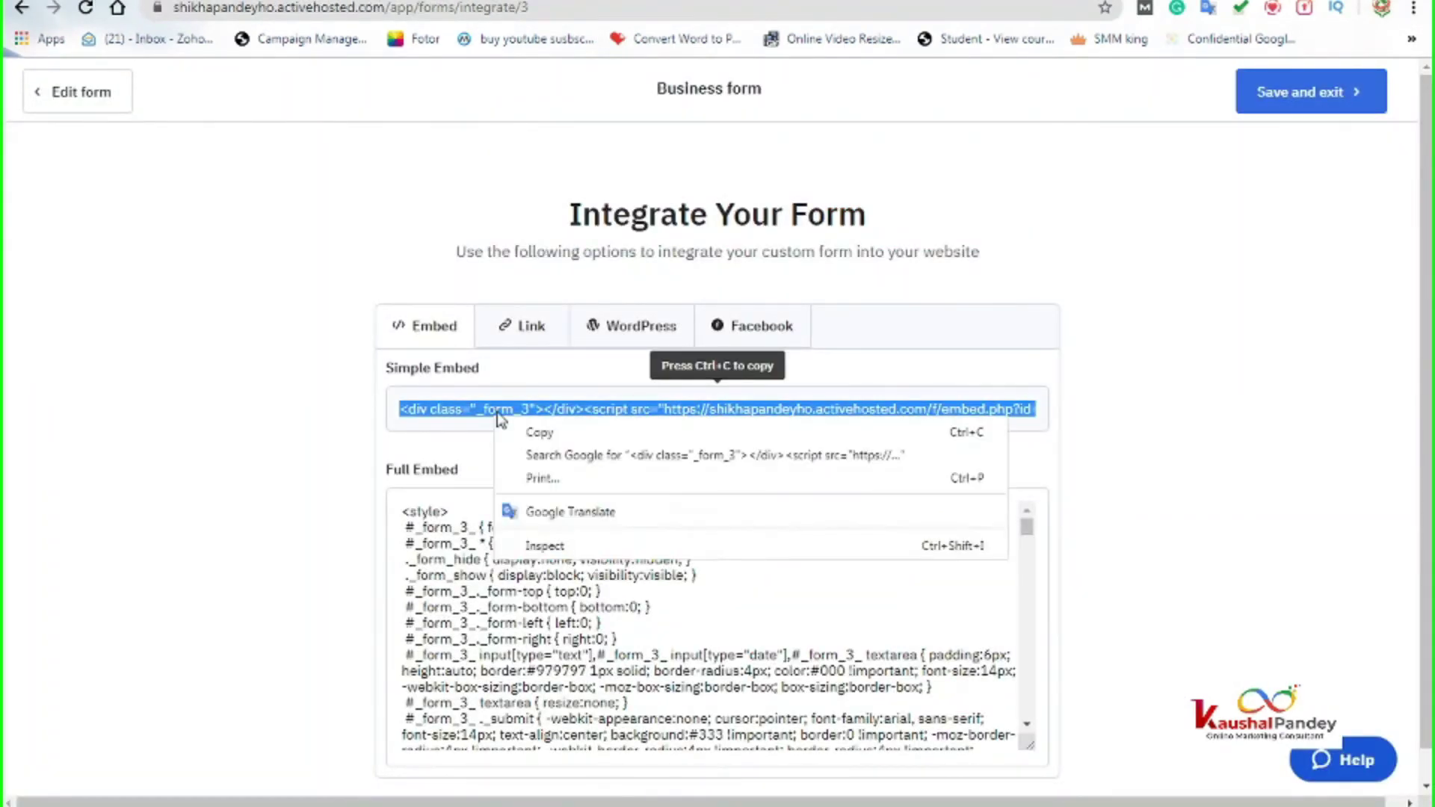
{"action": "left_click", "coordinate": [538, 432]}
{"action": "key", "text": "ctrl+Tab"}
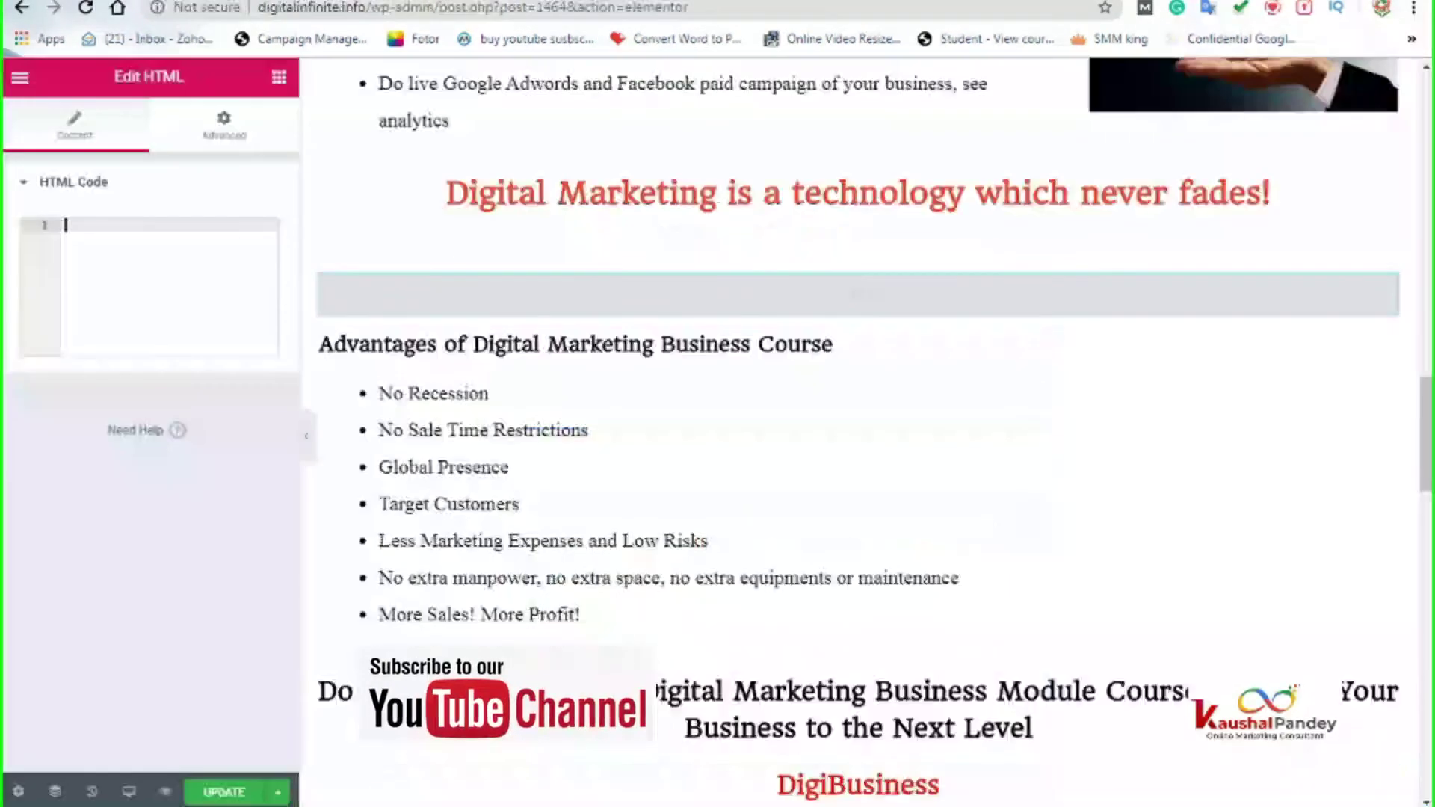
Paste the ActiveCampaign embed code into the HTML widget's code box and save the page.
{"action": "left_click", "coordinate": [103, 238]}
{"action": "key", "text": "ctrl+v"}
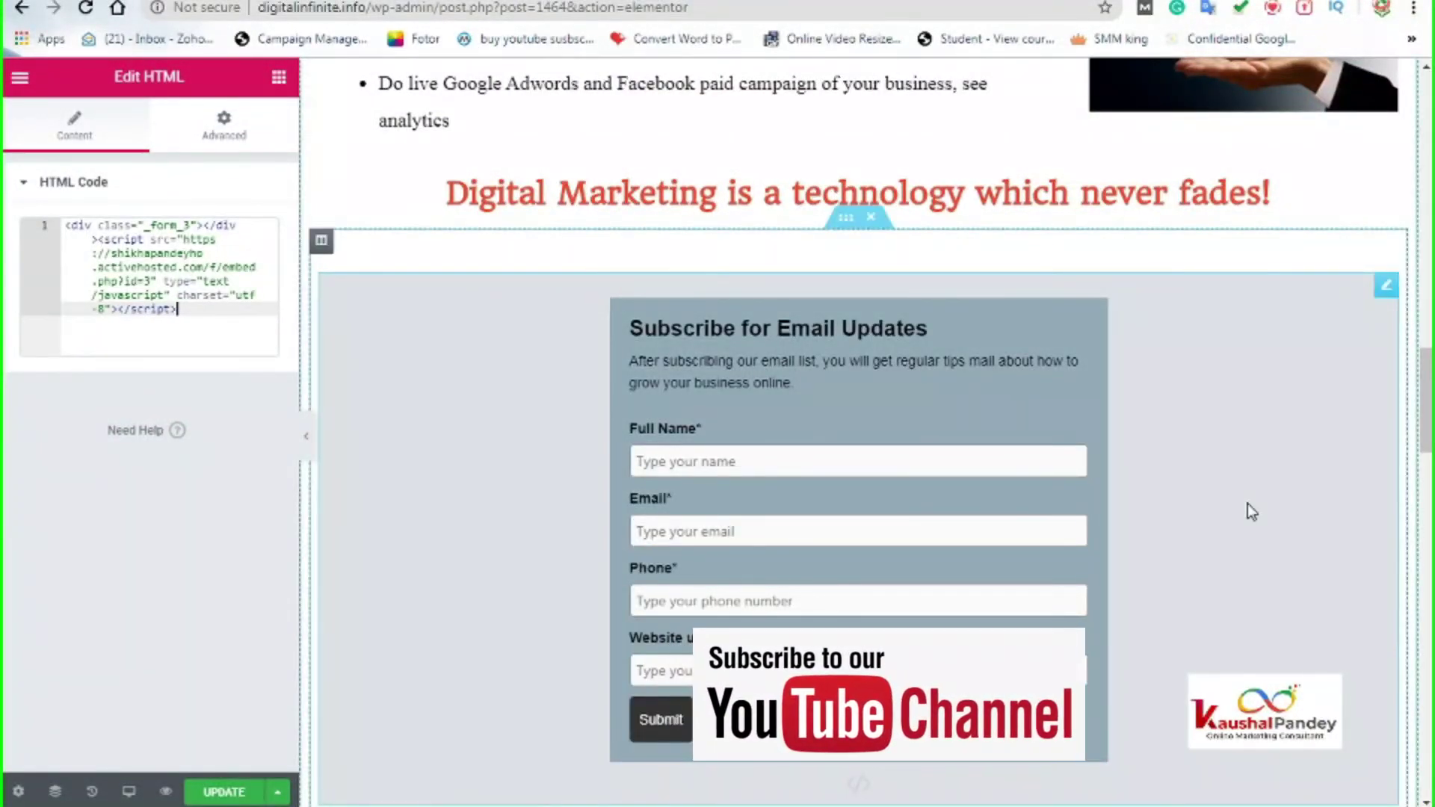
{"action": "scroll", "coordinate": [1231, 593], "scroll_direction": "down", "scroll_amount": 3}
{"action": "scroll", "coordinate": [1232, 606], "scroll_direction": "up", "scroll_amount": 1}
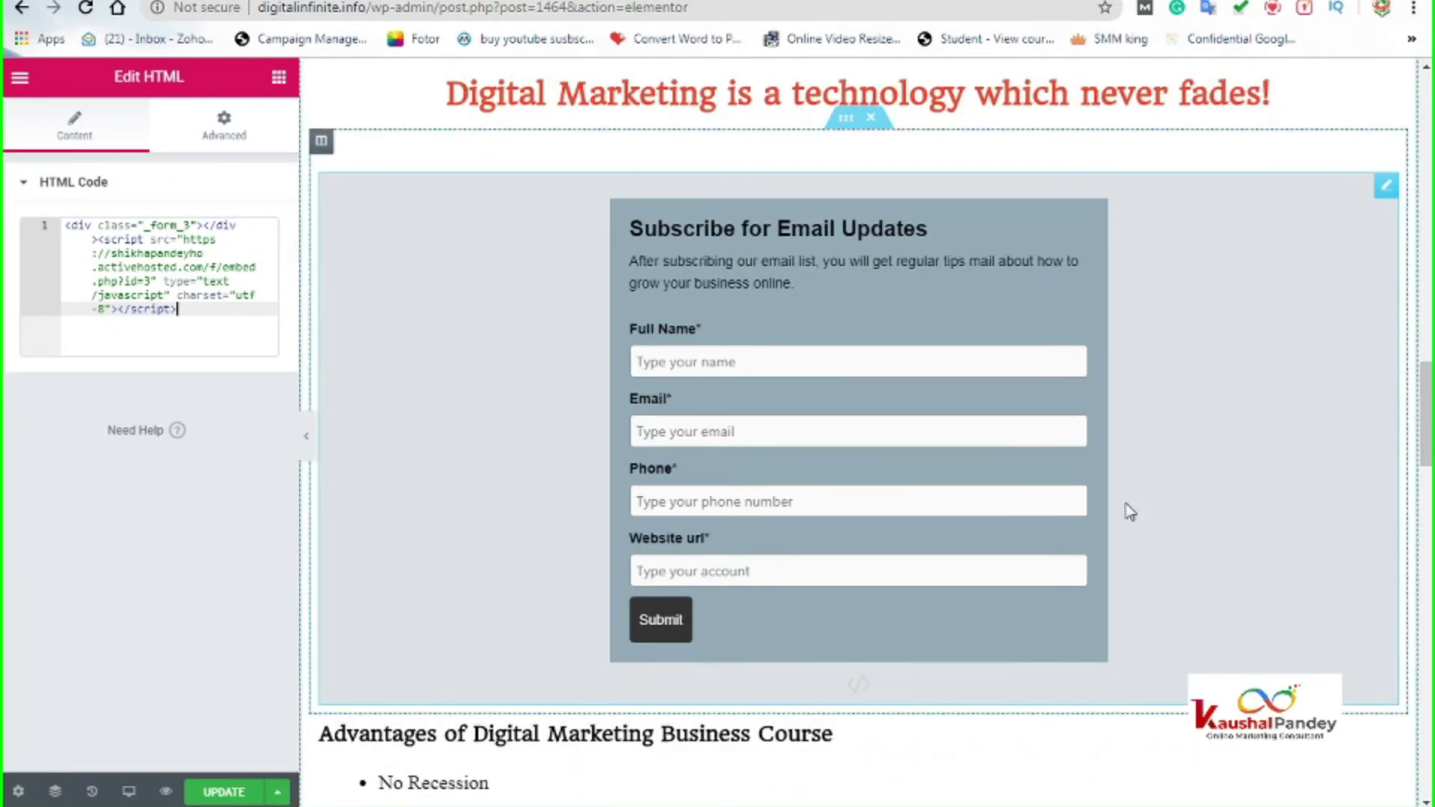
{"action": "key", "text": "ctrl+s"}
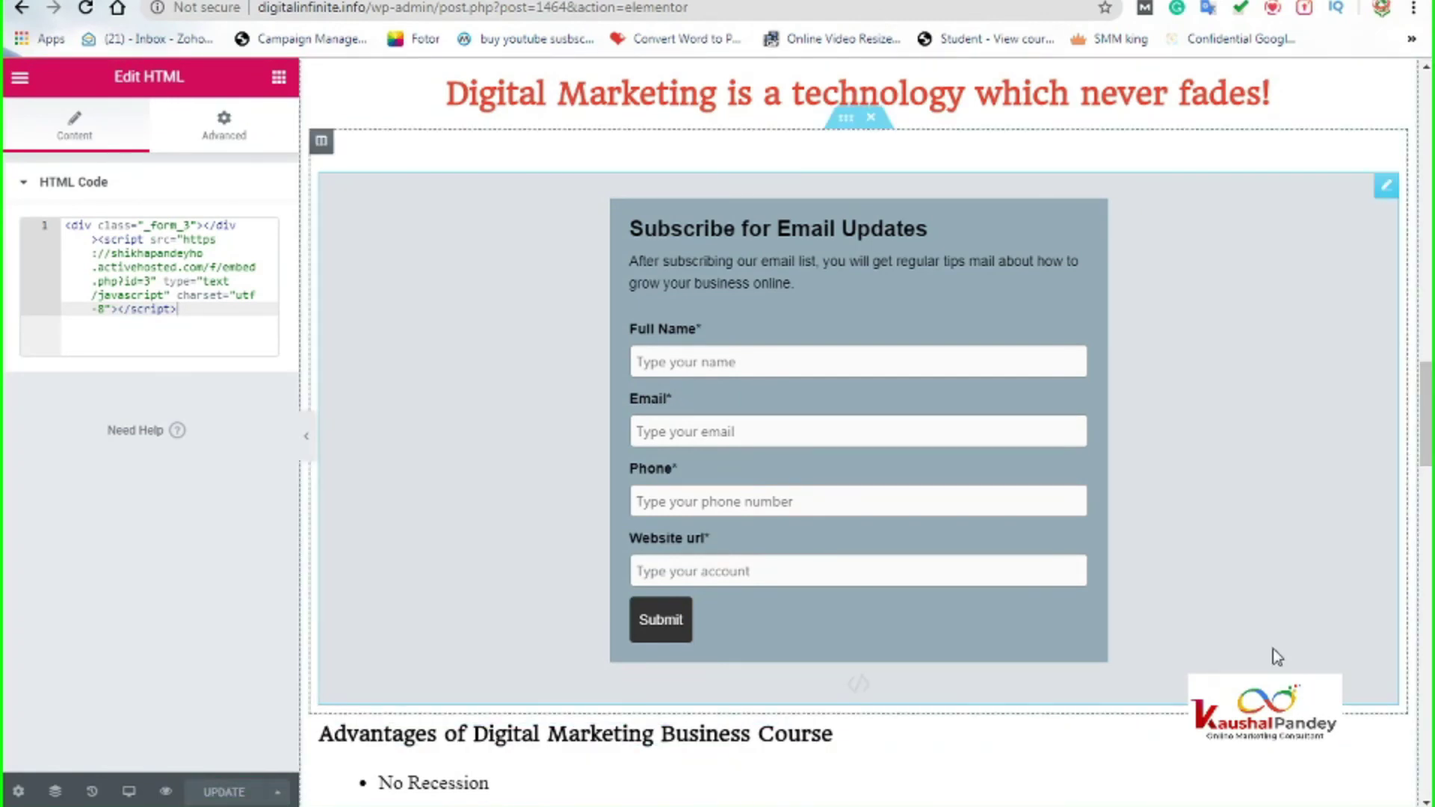
{"action": "scroll", "coordinate": [1272, 661], "scroll_direction": "down", "scroll_amount": 4}
{"action": "scroll", "coordinate": [1155, 710], "scroll_direction": "up", "scroll_amount": 3}
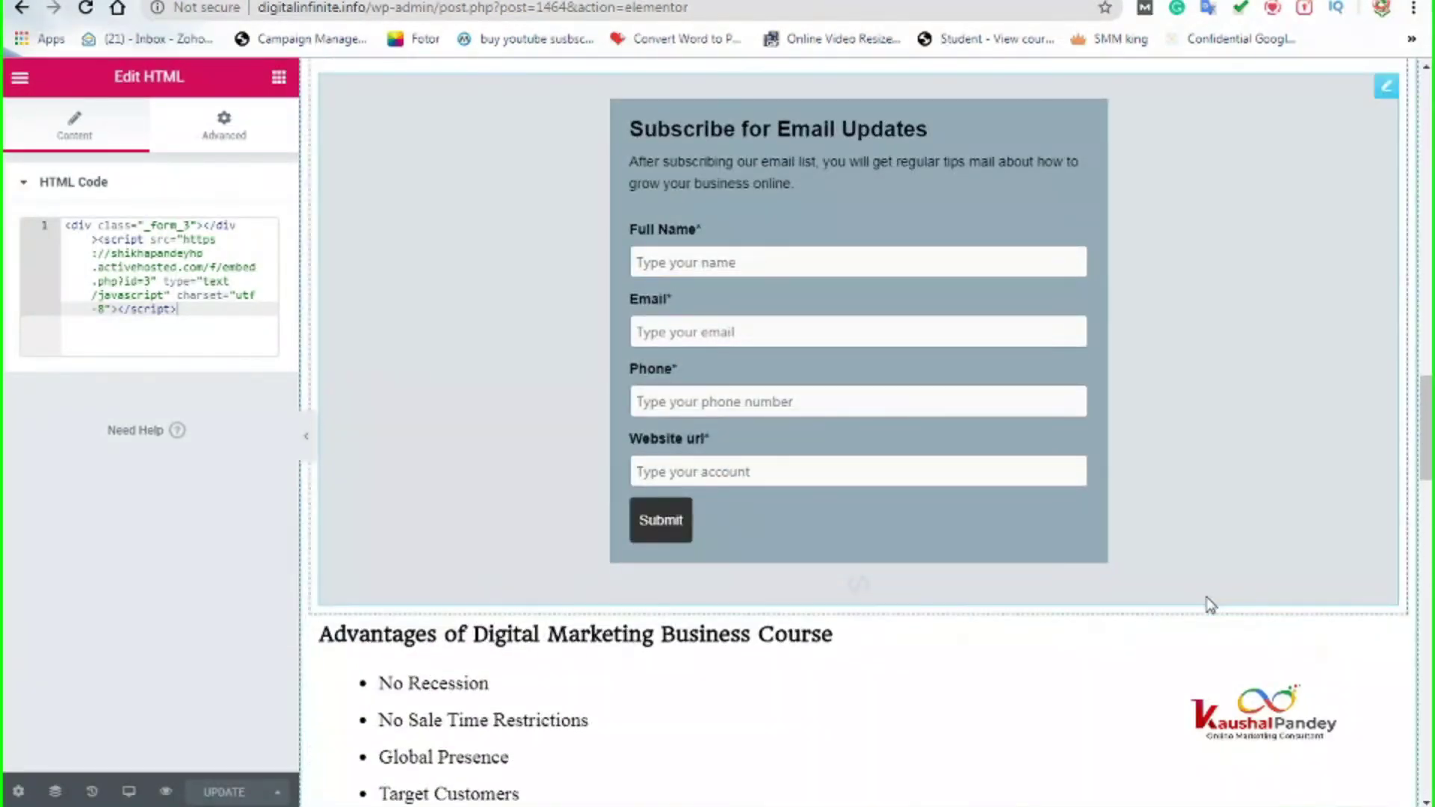
{"action": "scroll", "coordinate": [724, 338], "scroll_direction": "up", "scroll_amount": 3}
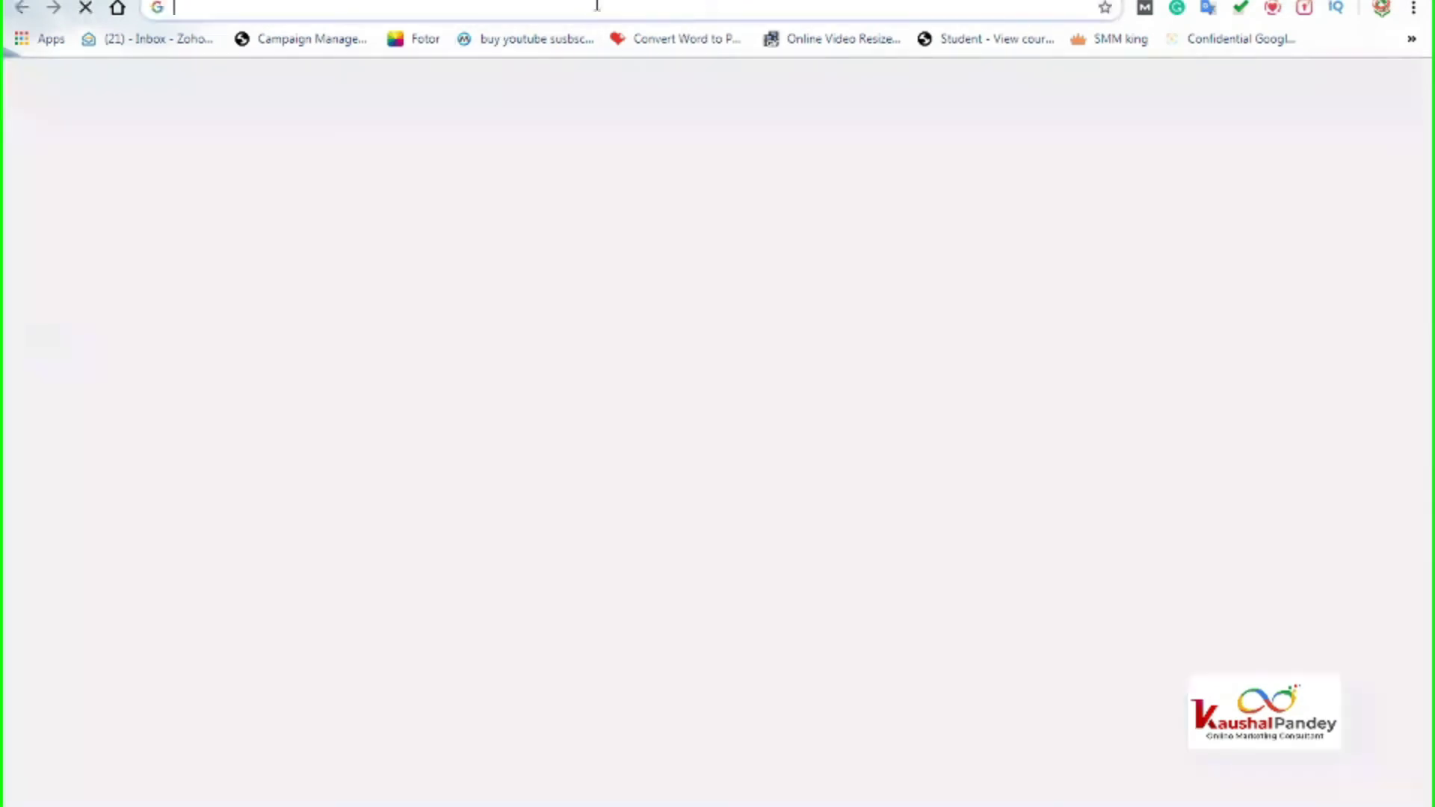
Load digitalinfinite.info, then save and exit the Business form's setup.
{"action": "left_click", "coordinate": [577, 7]}
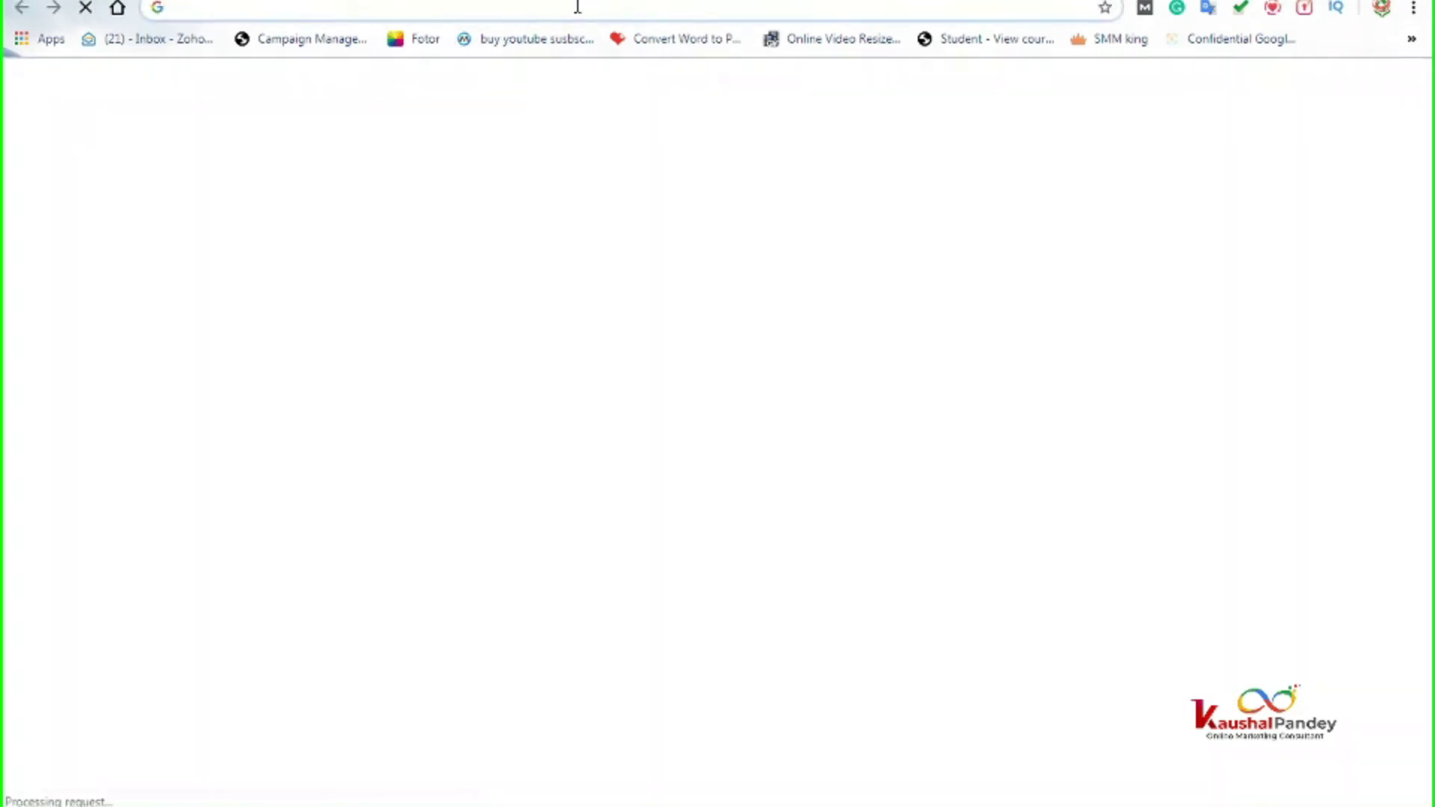
{"action": "type", "text": "d"}
{"action": "key", "text": "Return"}
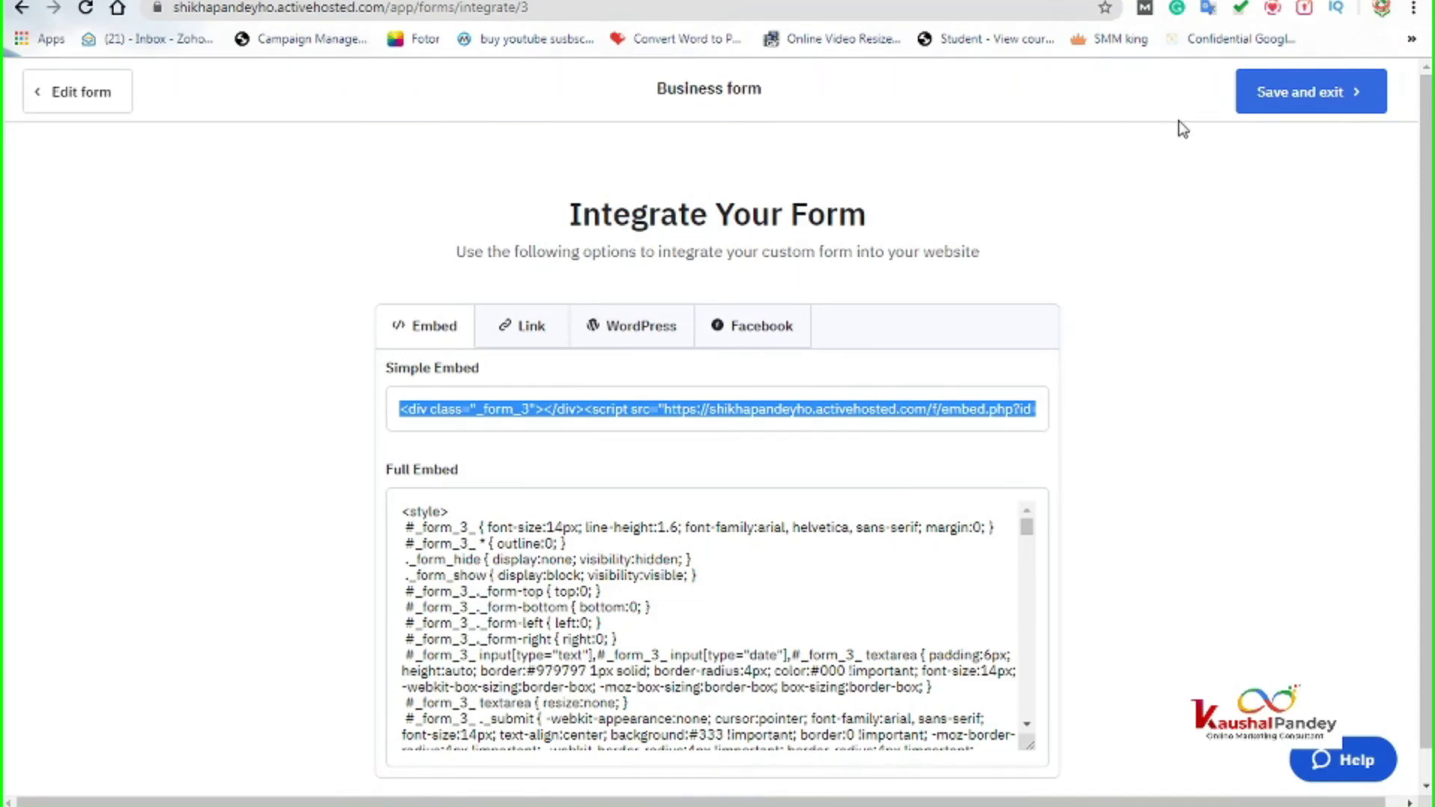
{"action": "left_click", "coordinate": [1310, 103]}
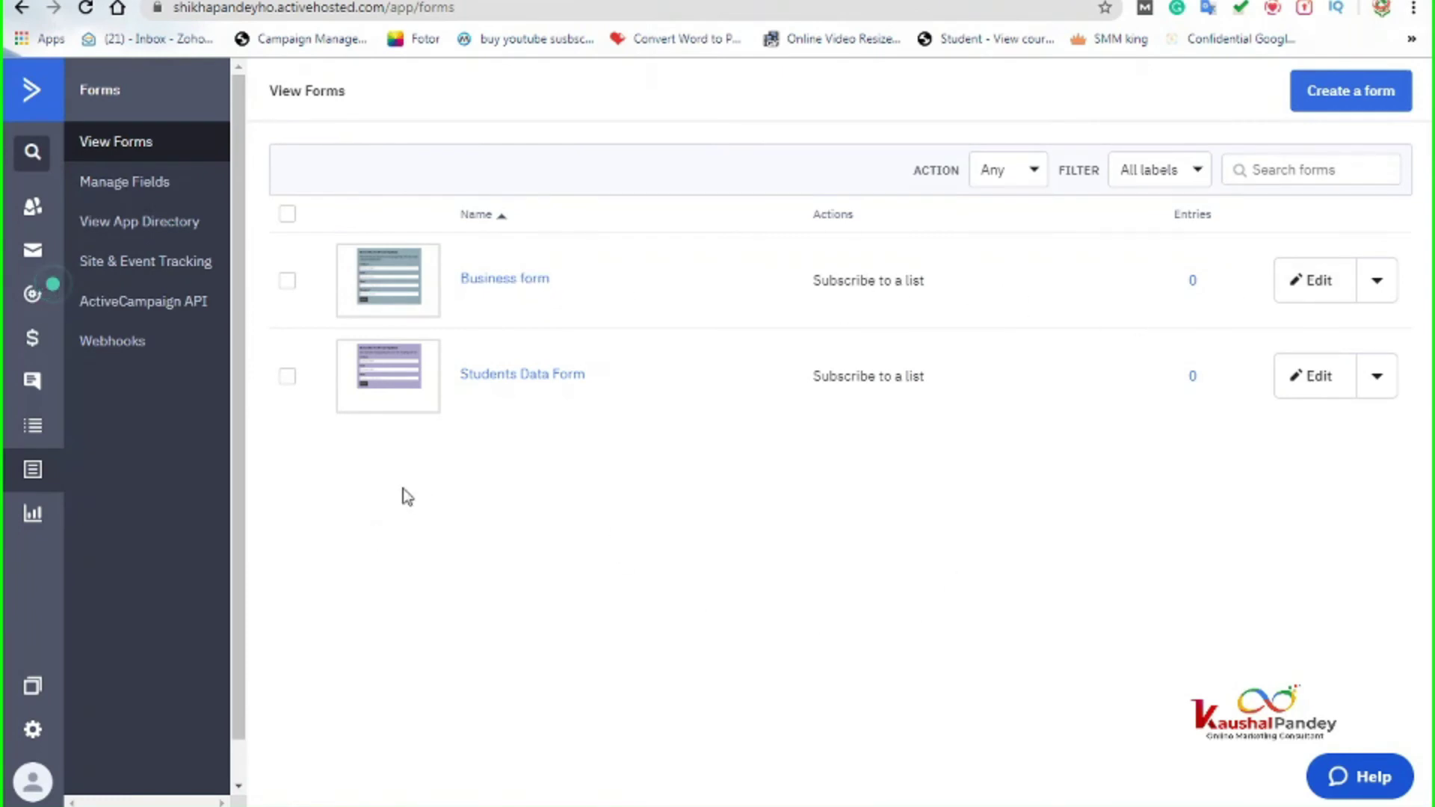
Go to the mailing lists and view the Students list's 2 active contacts.
{"action": "left_click", "coordinate": [26, 110]}
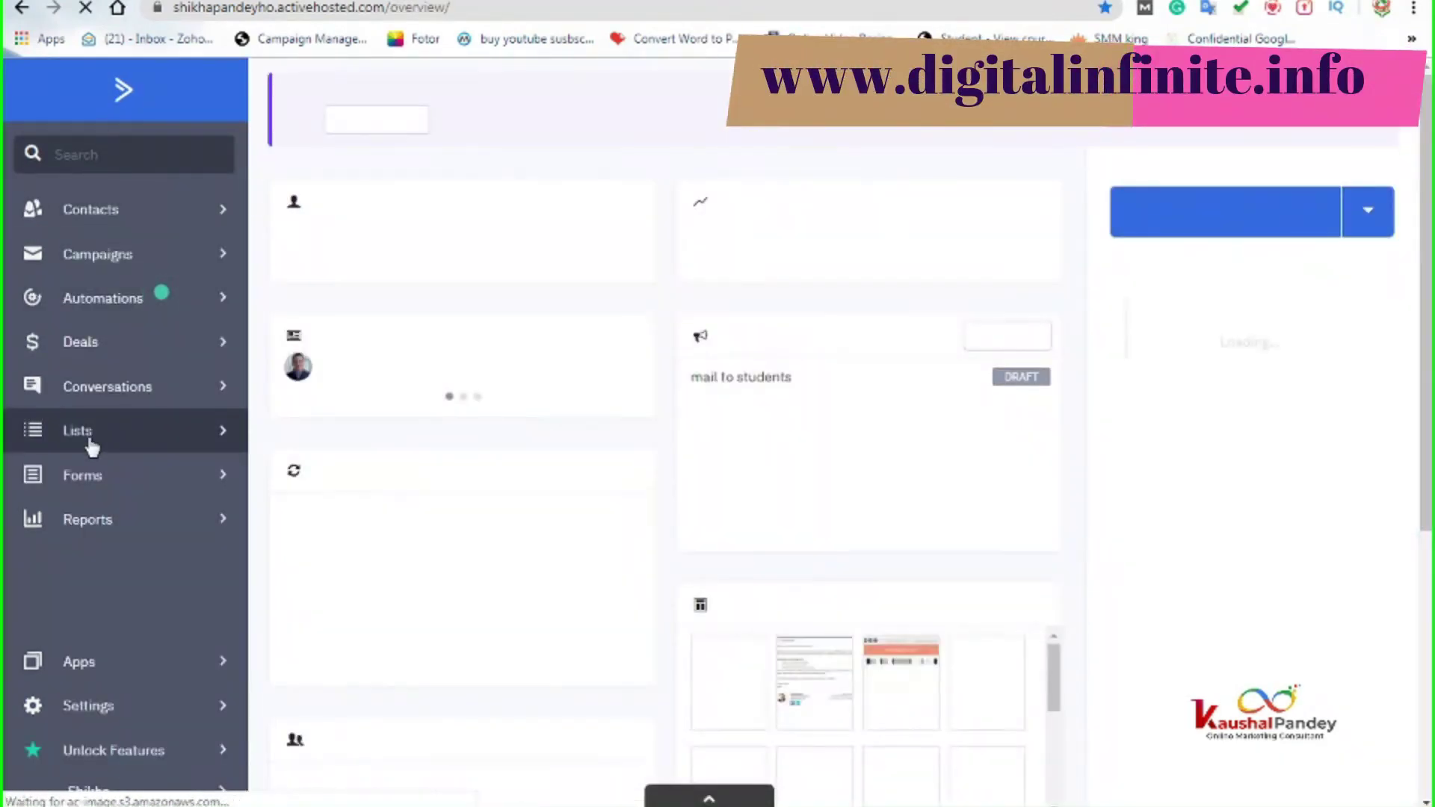
{"action": "left_click", "coordinate": [90, 446]}
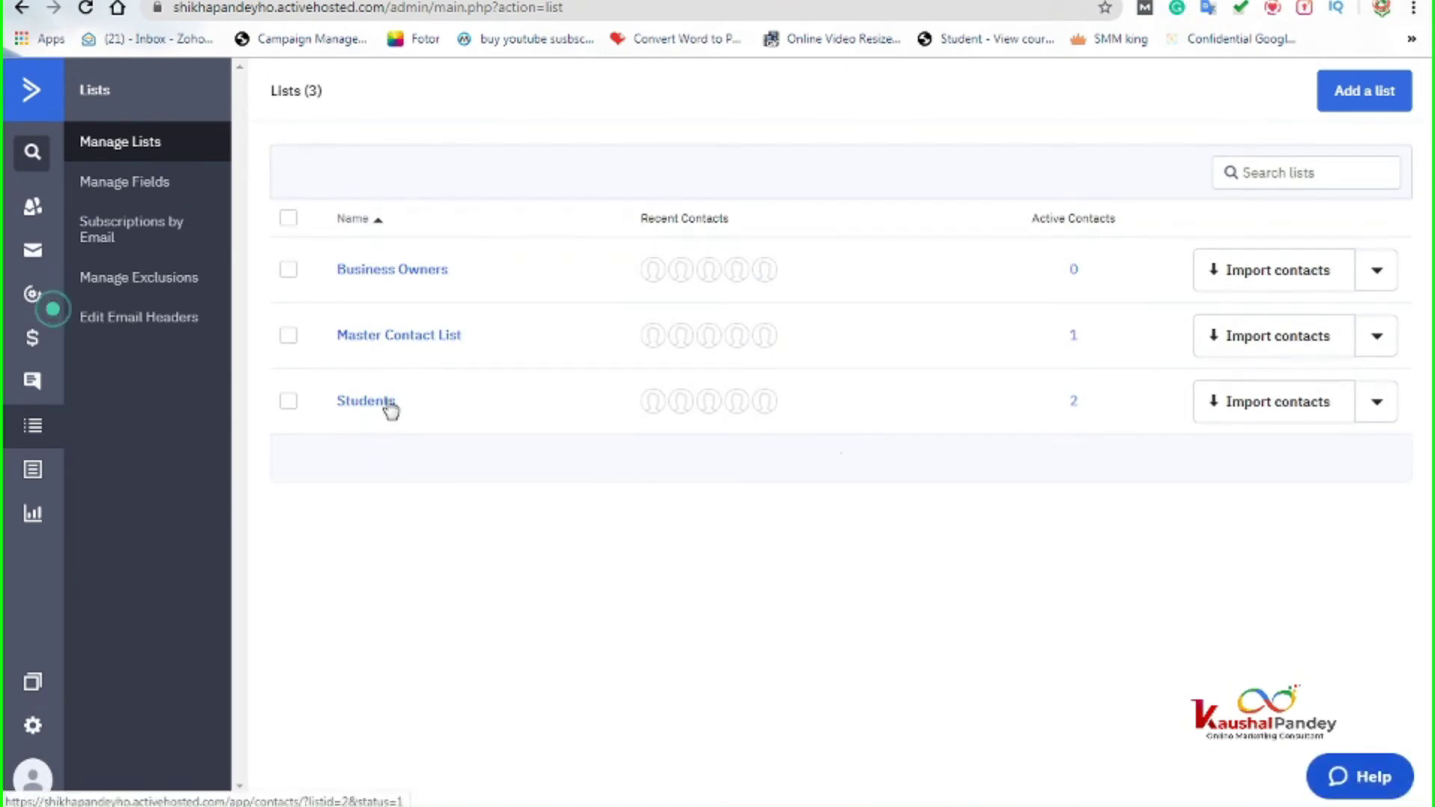
{"action": "mouse_move", "coordinate": [1074, 408]}
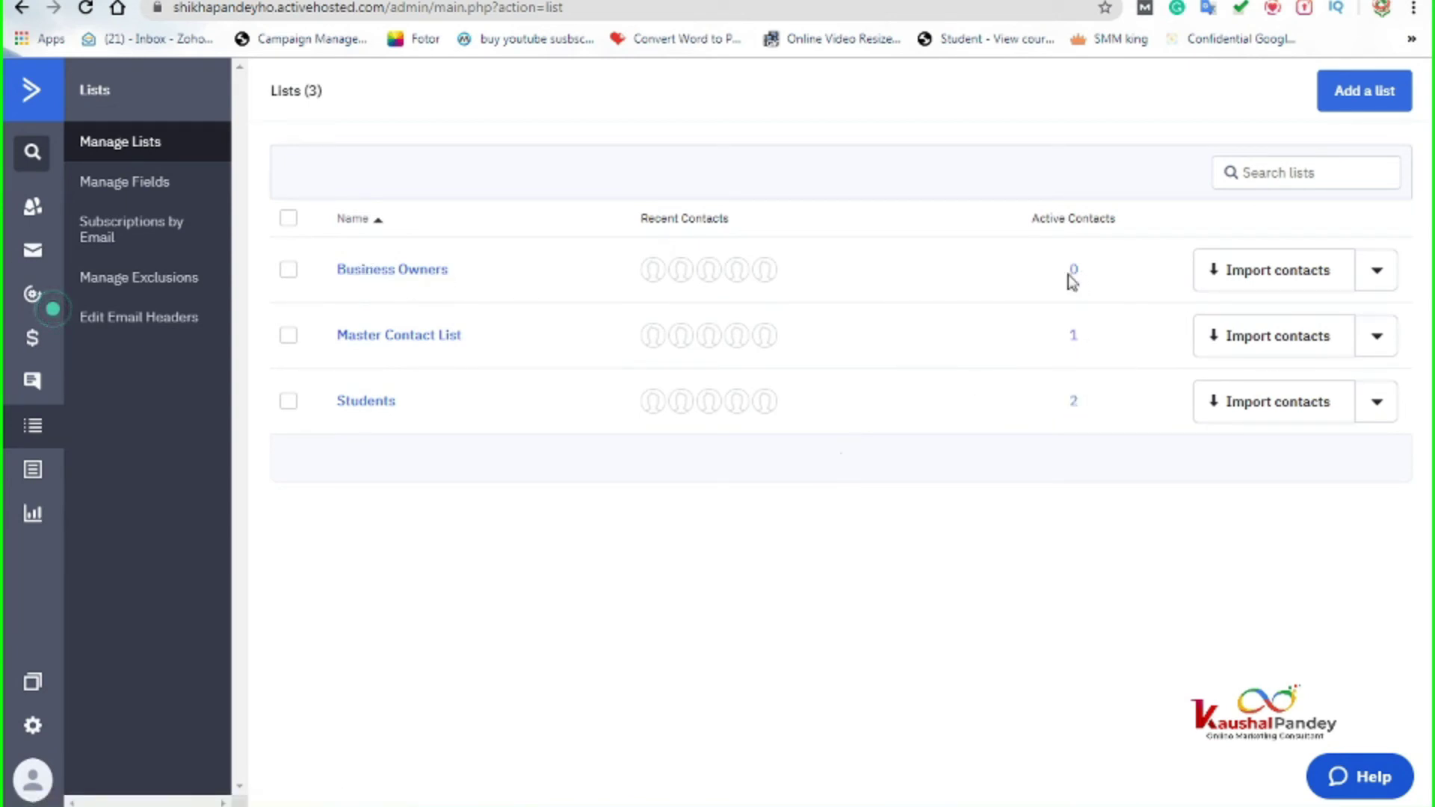
{"action": "left_click", "coordinate": [1075, 407]}
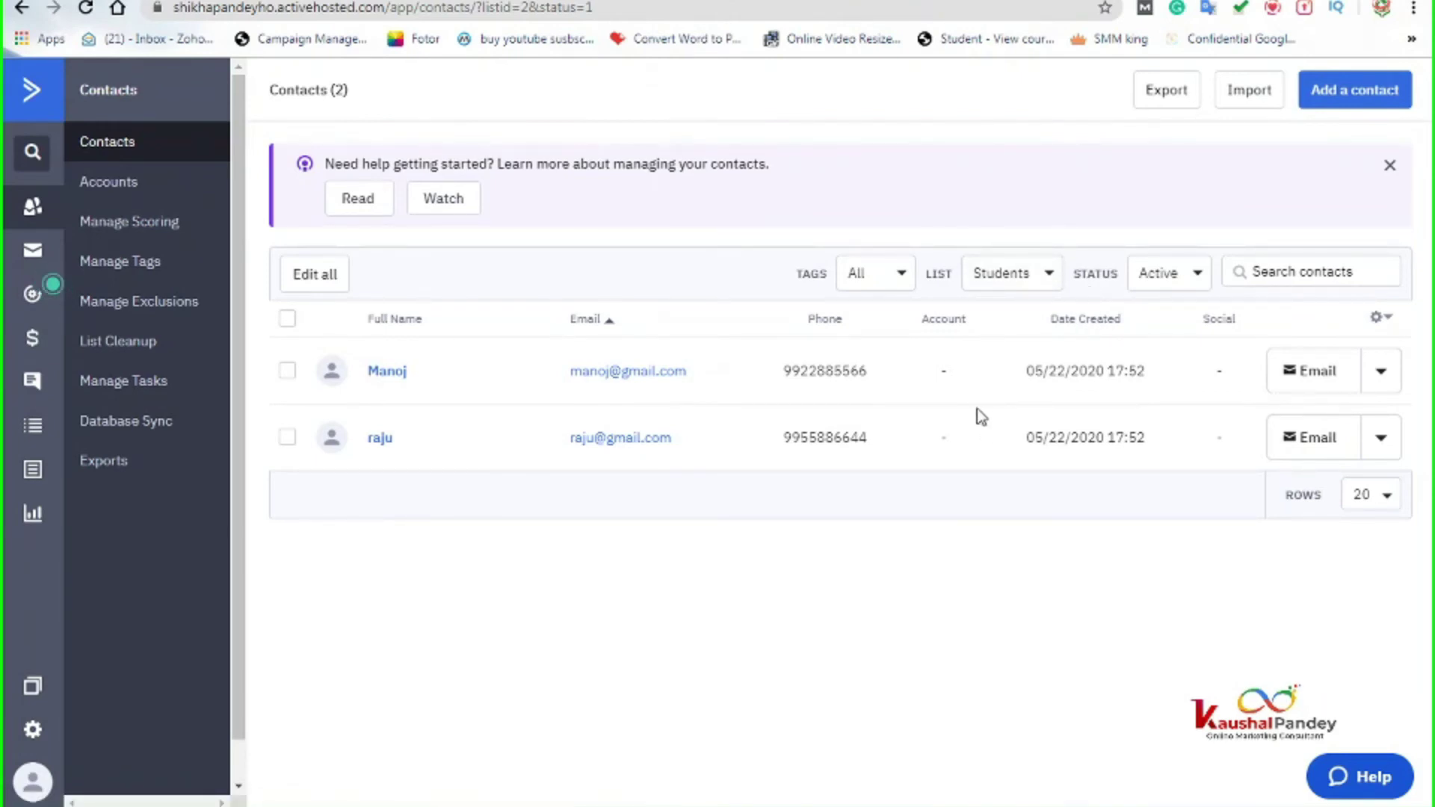
Filter the contacts view to All lists and Any status.
{"action": "left_click", "coordinate": [906, 277]}
{"action": "left_click", "coordinate": [906, 276]}
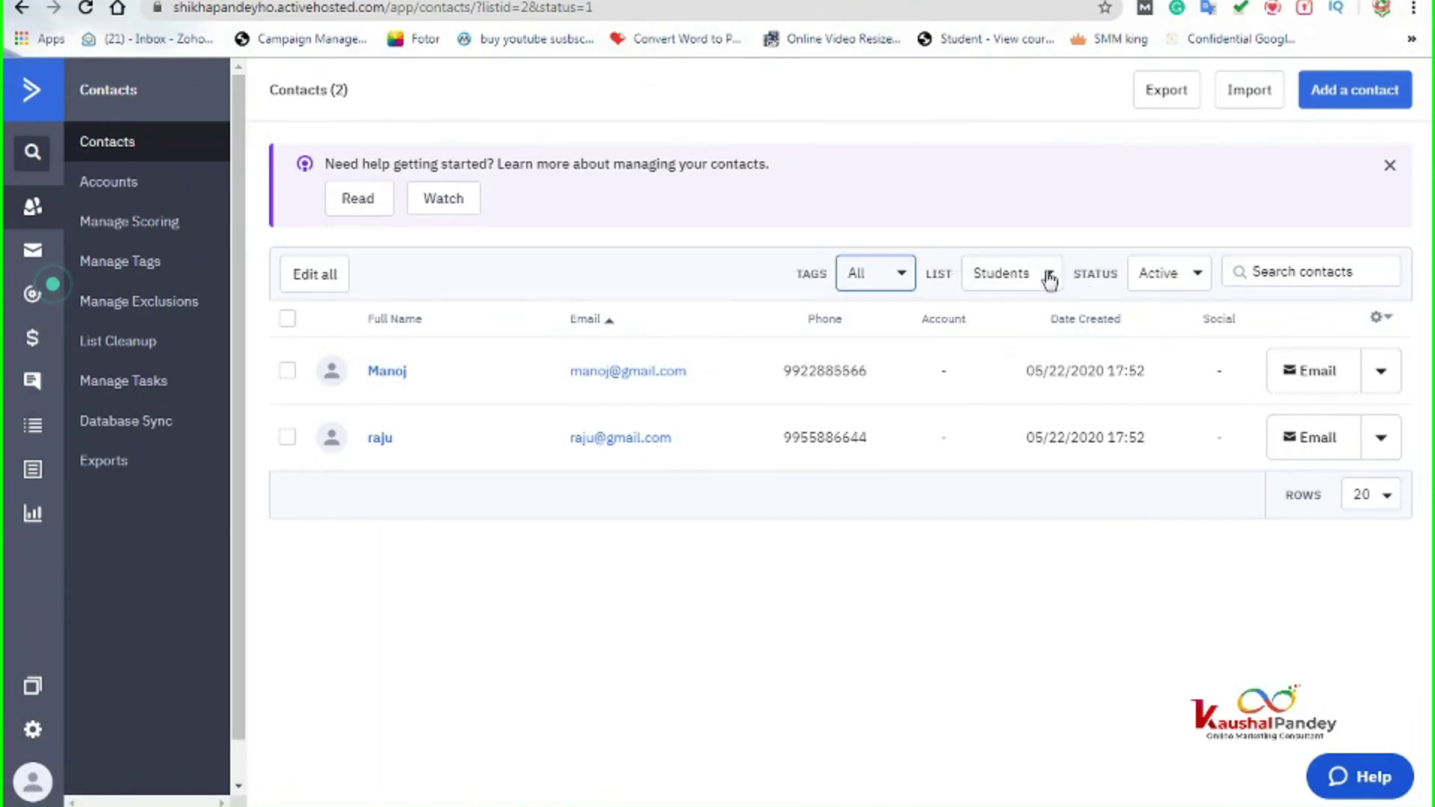
{"action": "left_click", "coordinate": [1047, 275]}
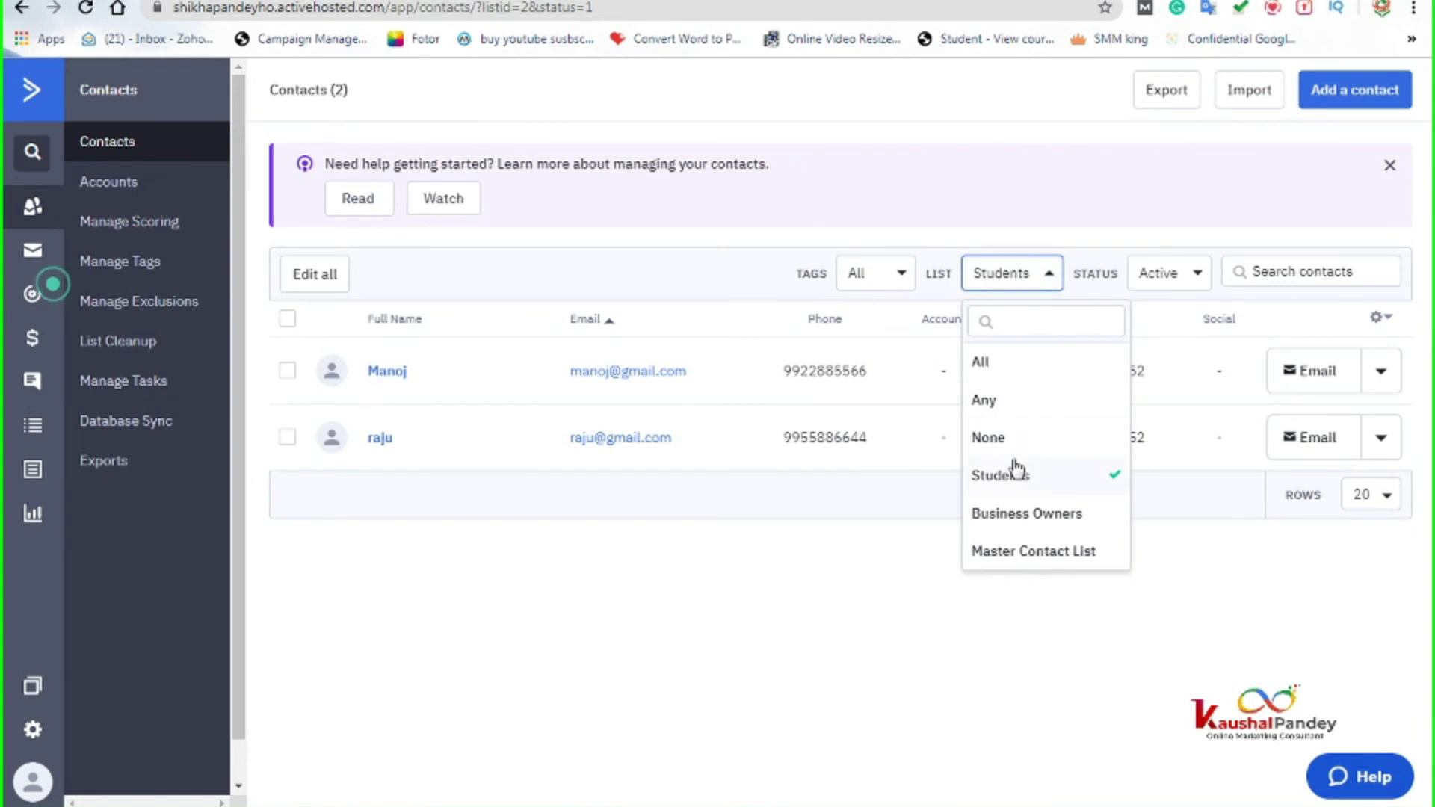
{"action": "left_click", "coordinate": [994, 365]}
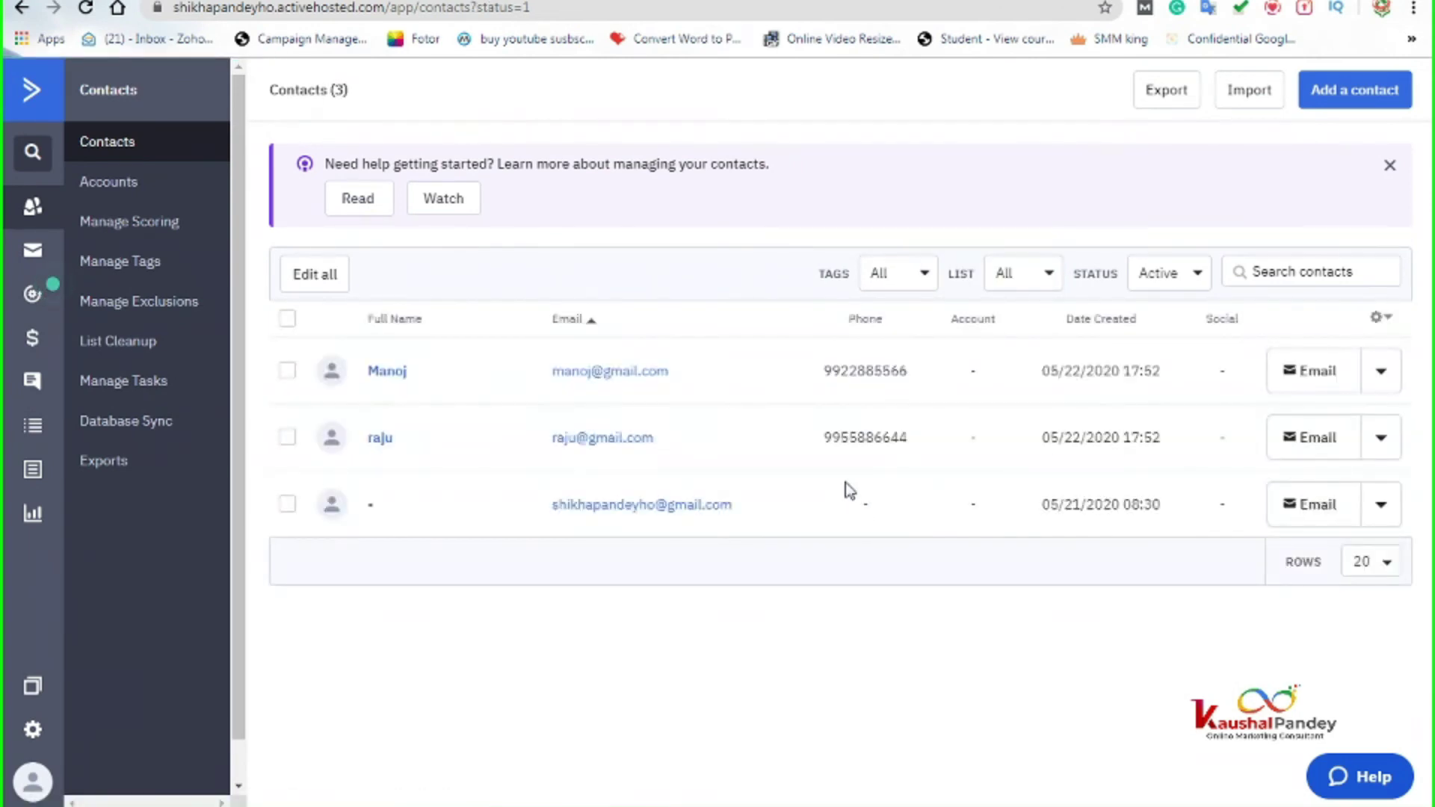
{"action": "left_click", "coordinate": [1197, 278]}
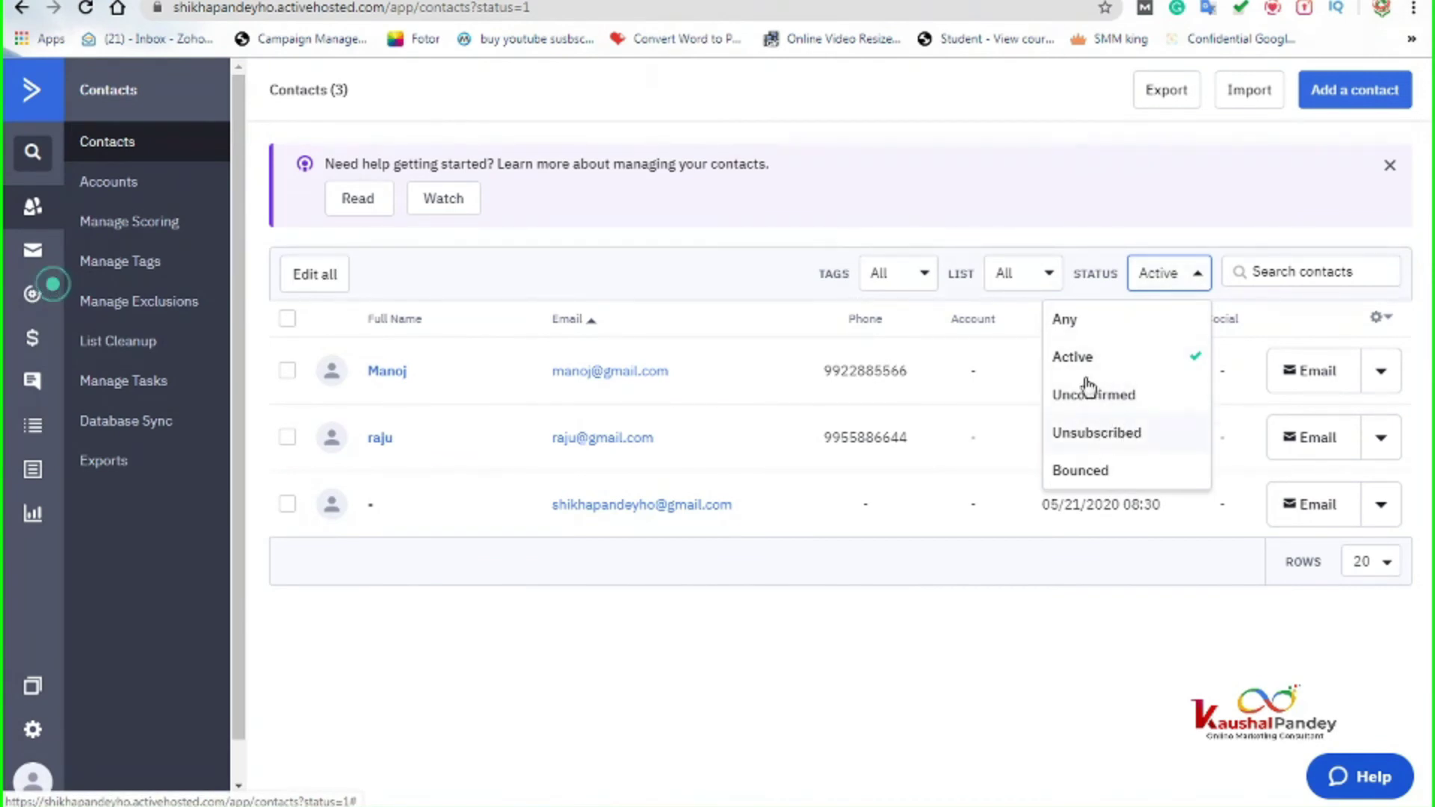
{"action": "left_click", "coordinate": [1085, 322]}
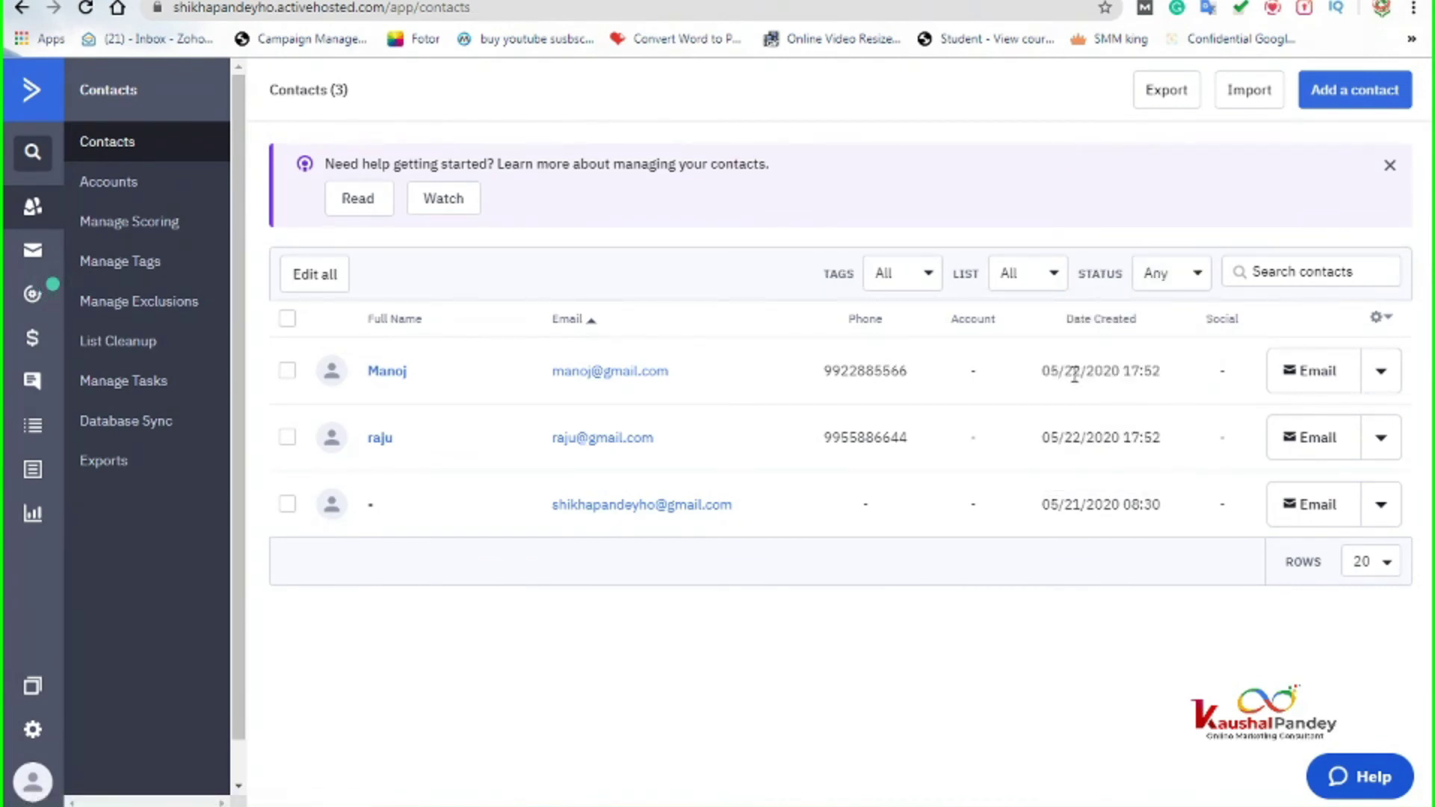
Narrow the contacts to the Students list, then to the Business Owners list.
{"action": "left_click", "coordinate": [1052, 280]}
{"action": "left_click", "coordinate": [1042, 475]}
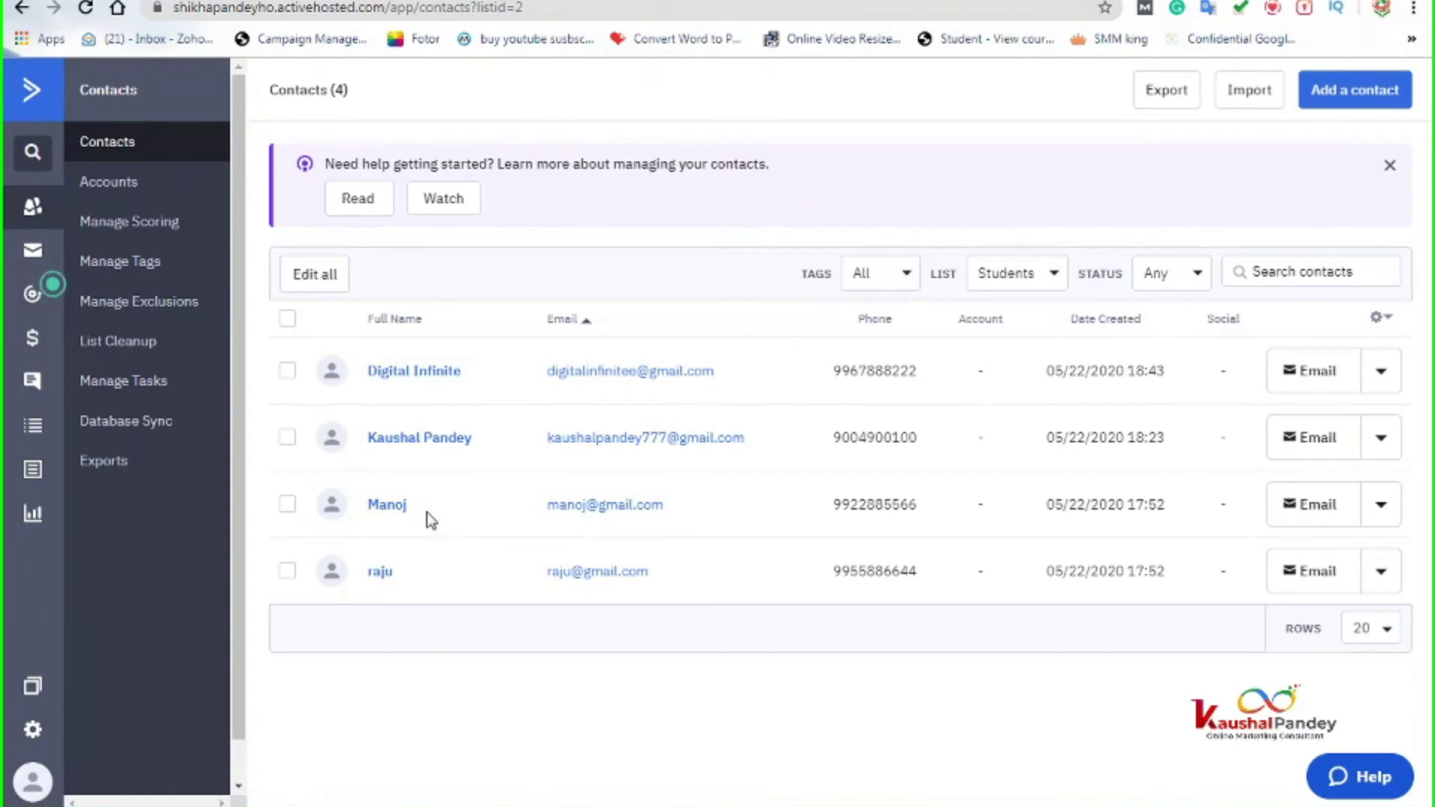
{"action": "left_click", "coordinate": [1057, 278]}
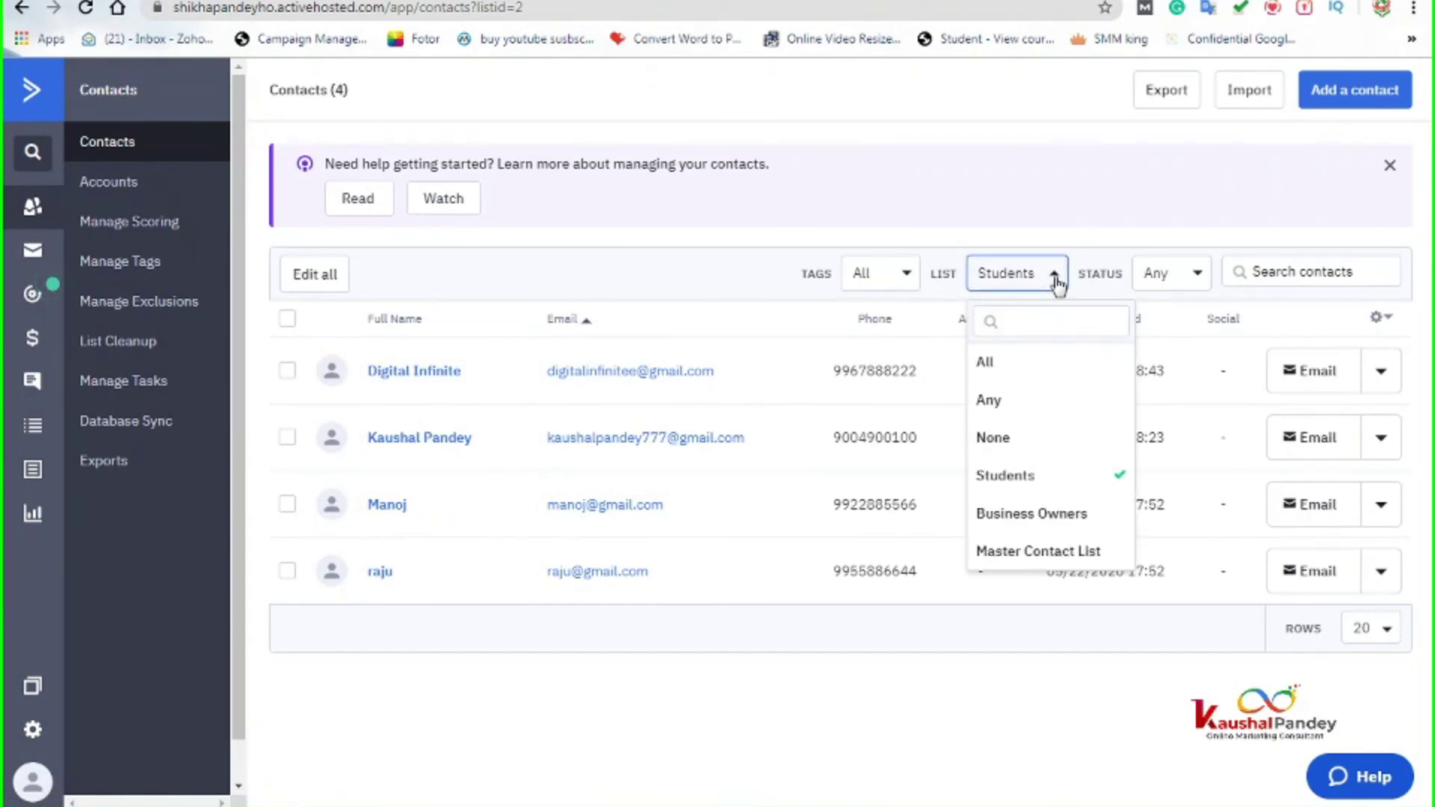
{"action": "left_click", "coordinate": [1011, 516]}
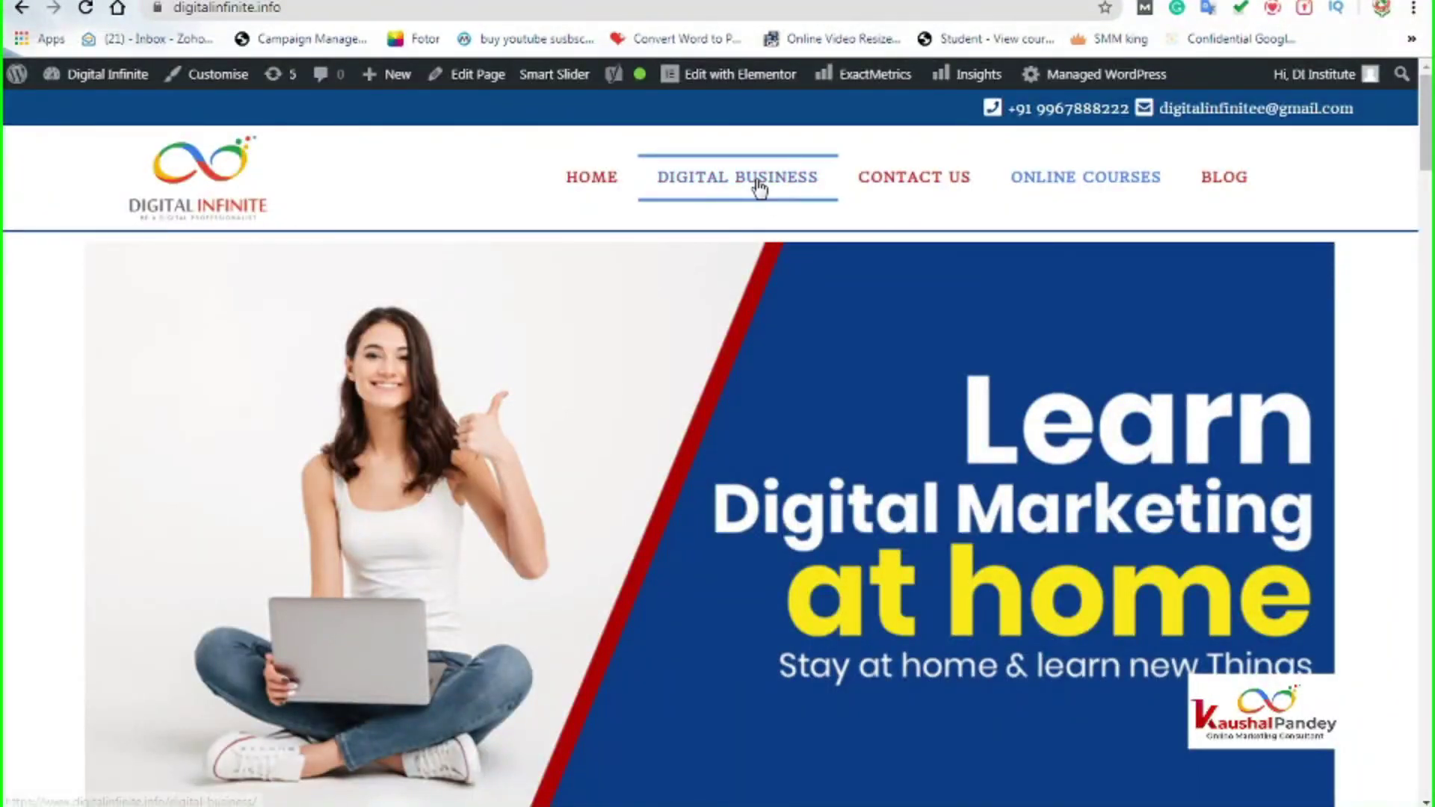
Open the Digital Business page, type the contact's e-mail into Full Name, and dismiss the colour-scheme prompt.
{"action": "left_click", "coordinate": [755, 183]}
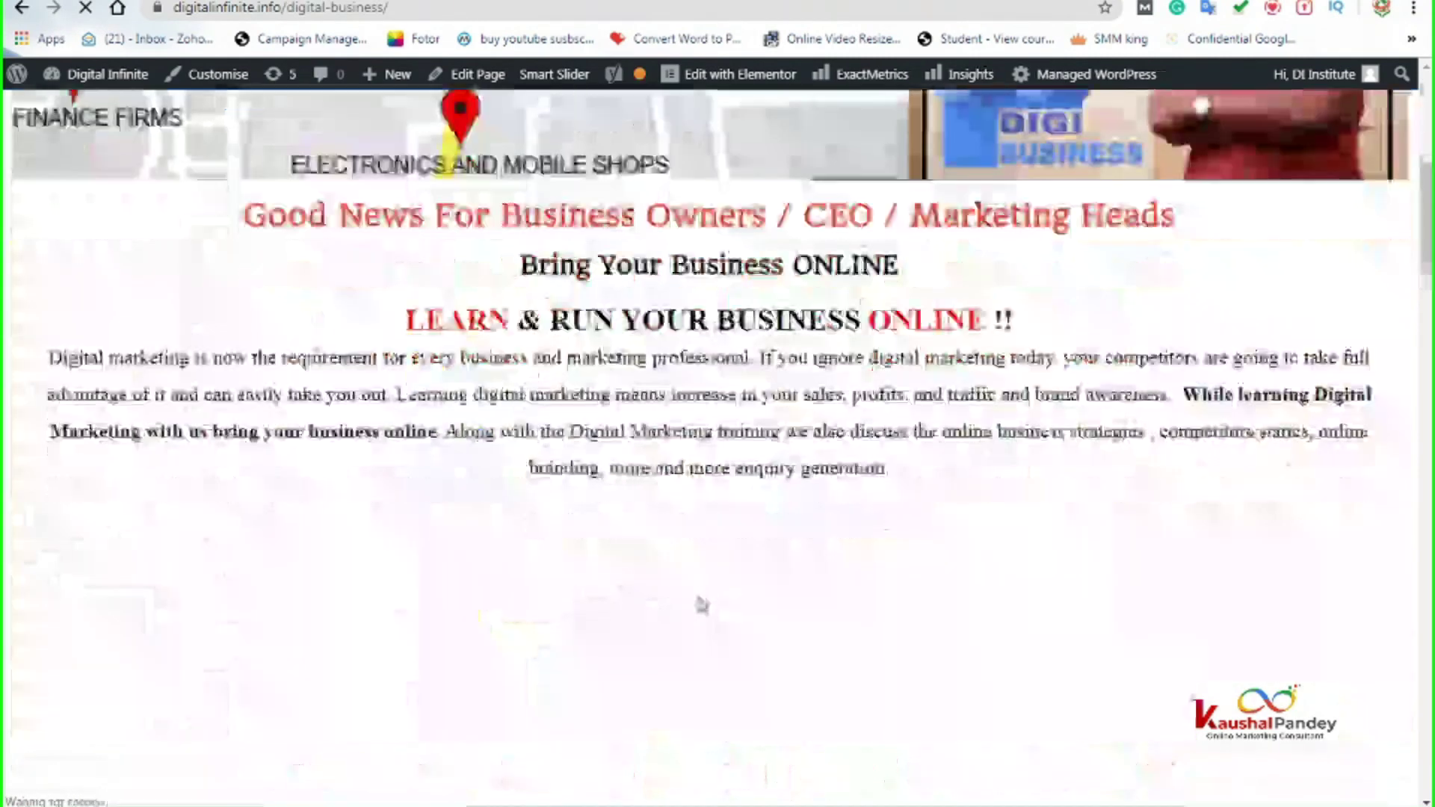
{"action": "scroll", "coordinate": [702, 609], "scroll_direction": "down", "scroll_amount": 15}
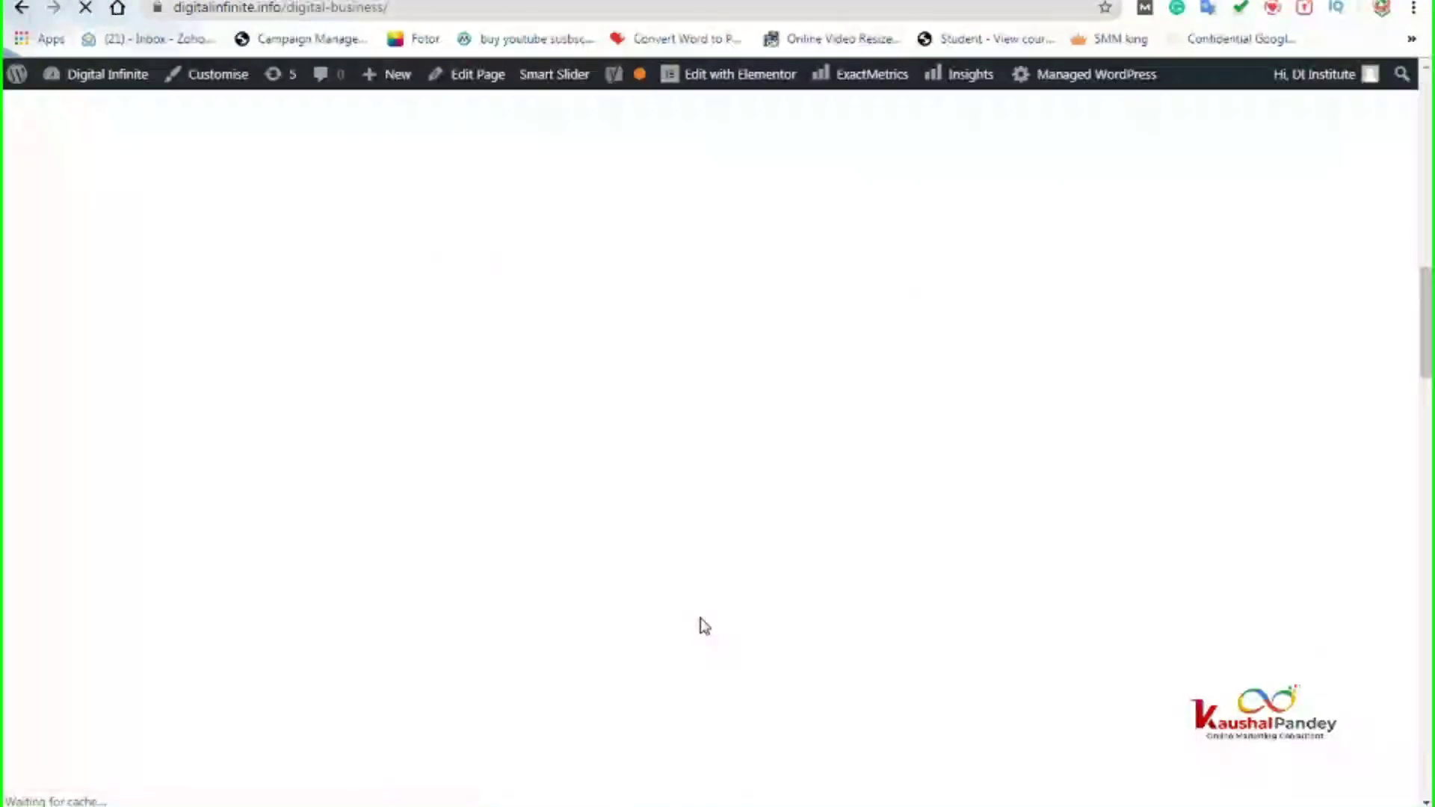
{"action": "scroll", "coordinate": [699, 653], "scroll_direction": "down", "scroll_amount": 6}
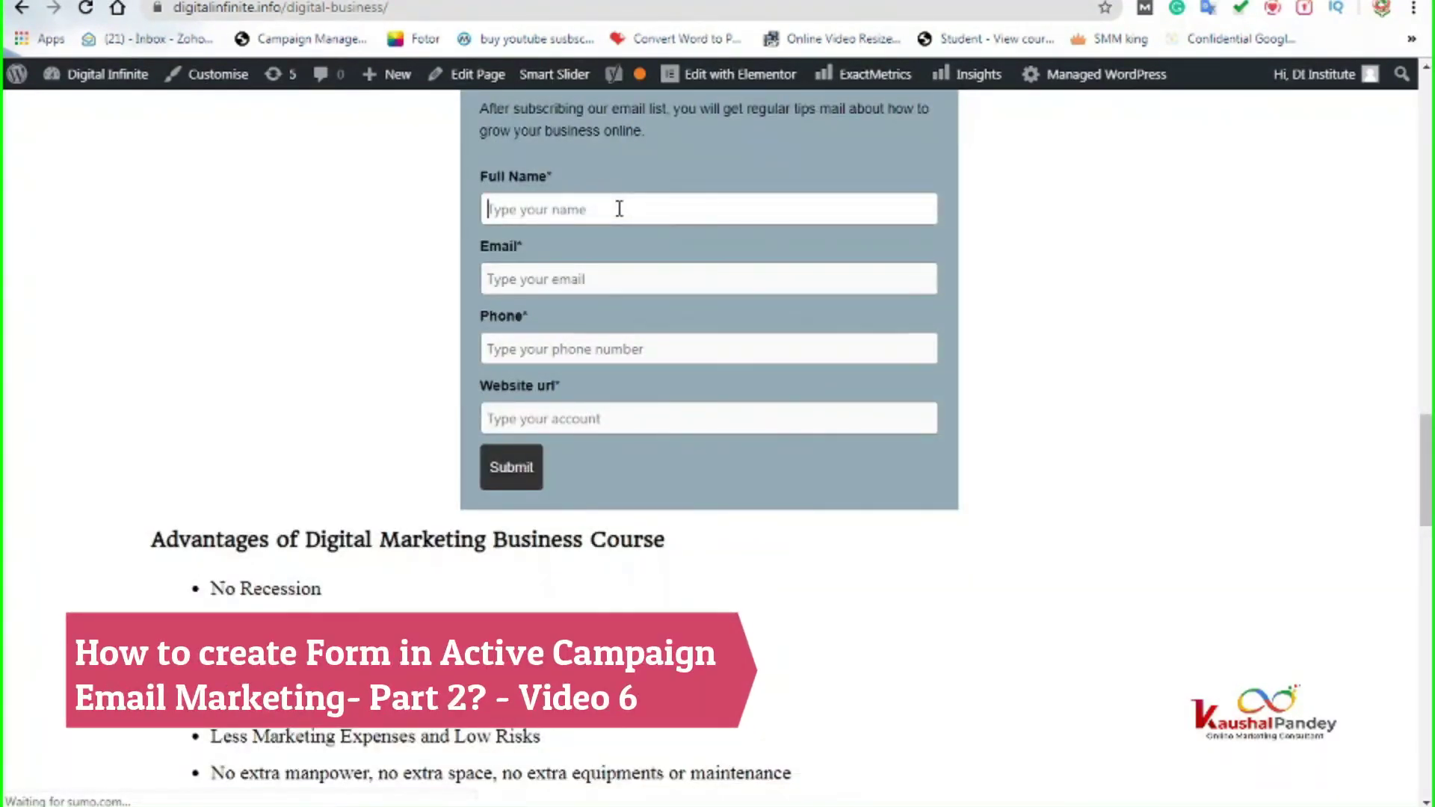
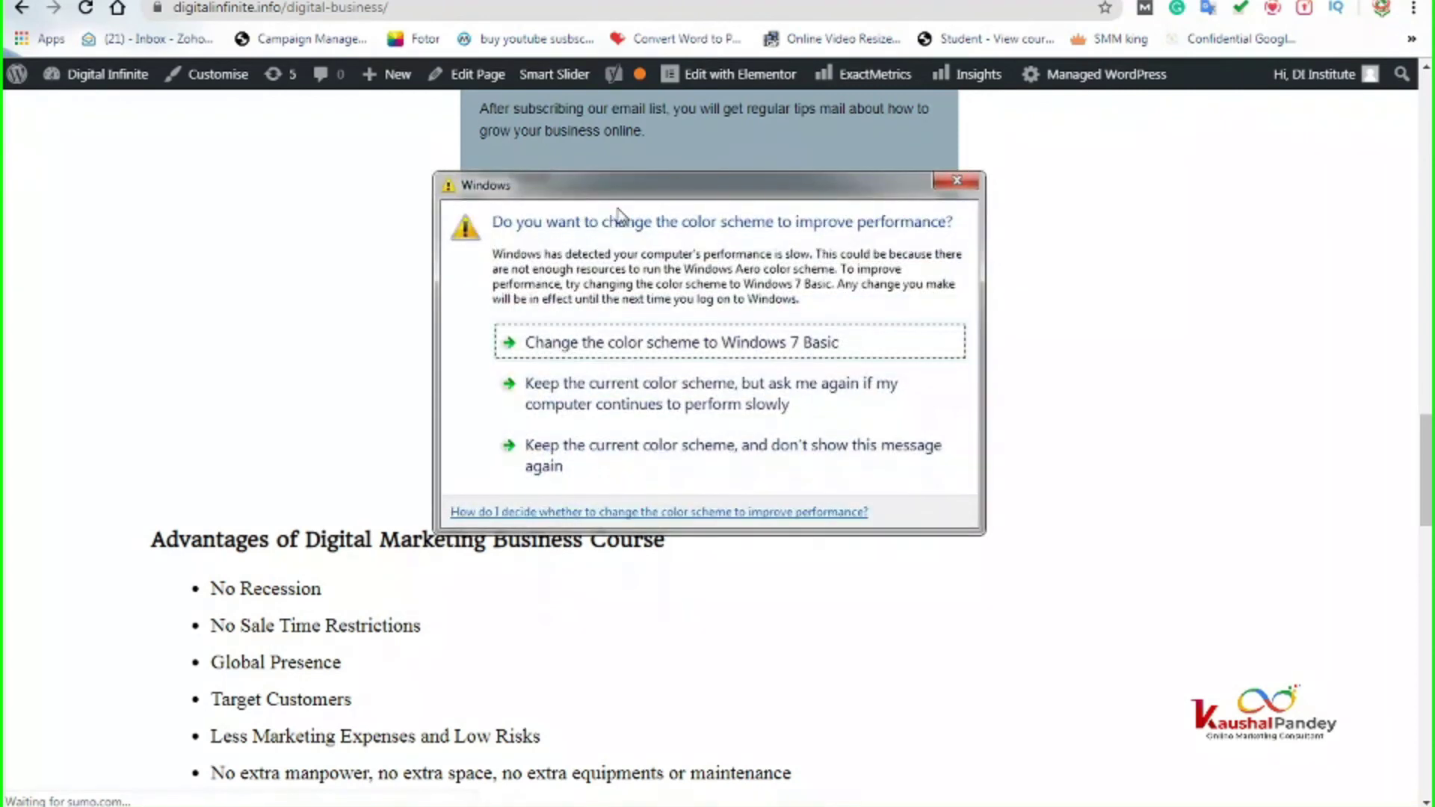
{"action": "left_click", "coordinate": [962, 185]}
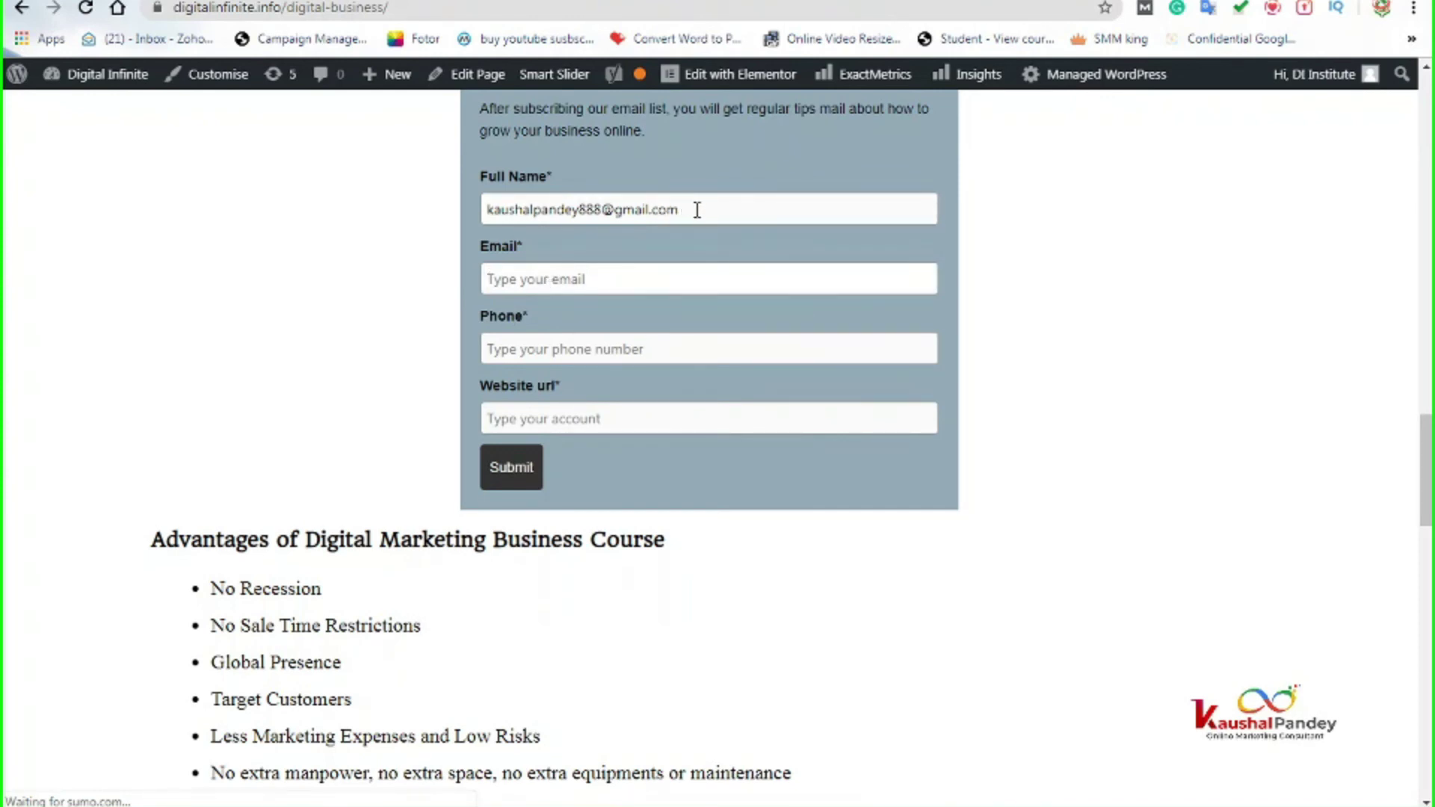
Move the e-mail address into the Email field and enter the person's full name in Full Name.
{"action": "left_click_drag", "start_coordinate": [697, 210], "coordinate": [388, 217]}
{"action": "key", "text": "ctrl+c"}
{"action": "left_click", "coordinate": [516, 281]}
{"action": "key", "text": "ctrl+v"}
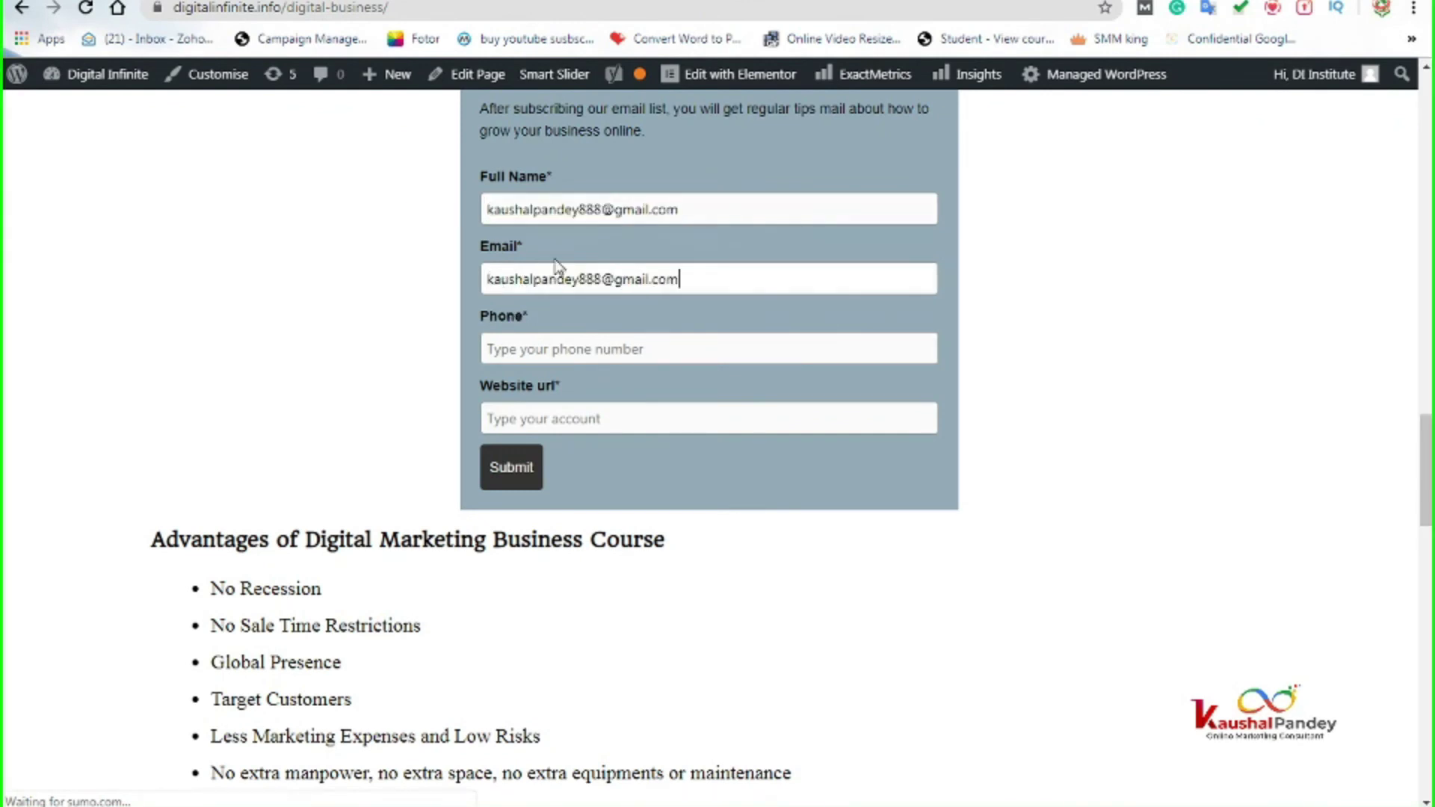
{"action": "left_click_drag", "start_coordinate": [719, 210], "coordinate": [456, 210]}
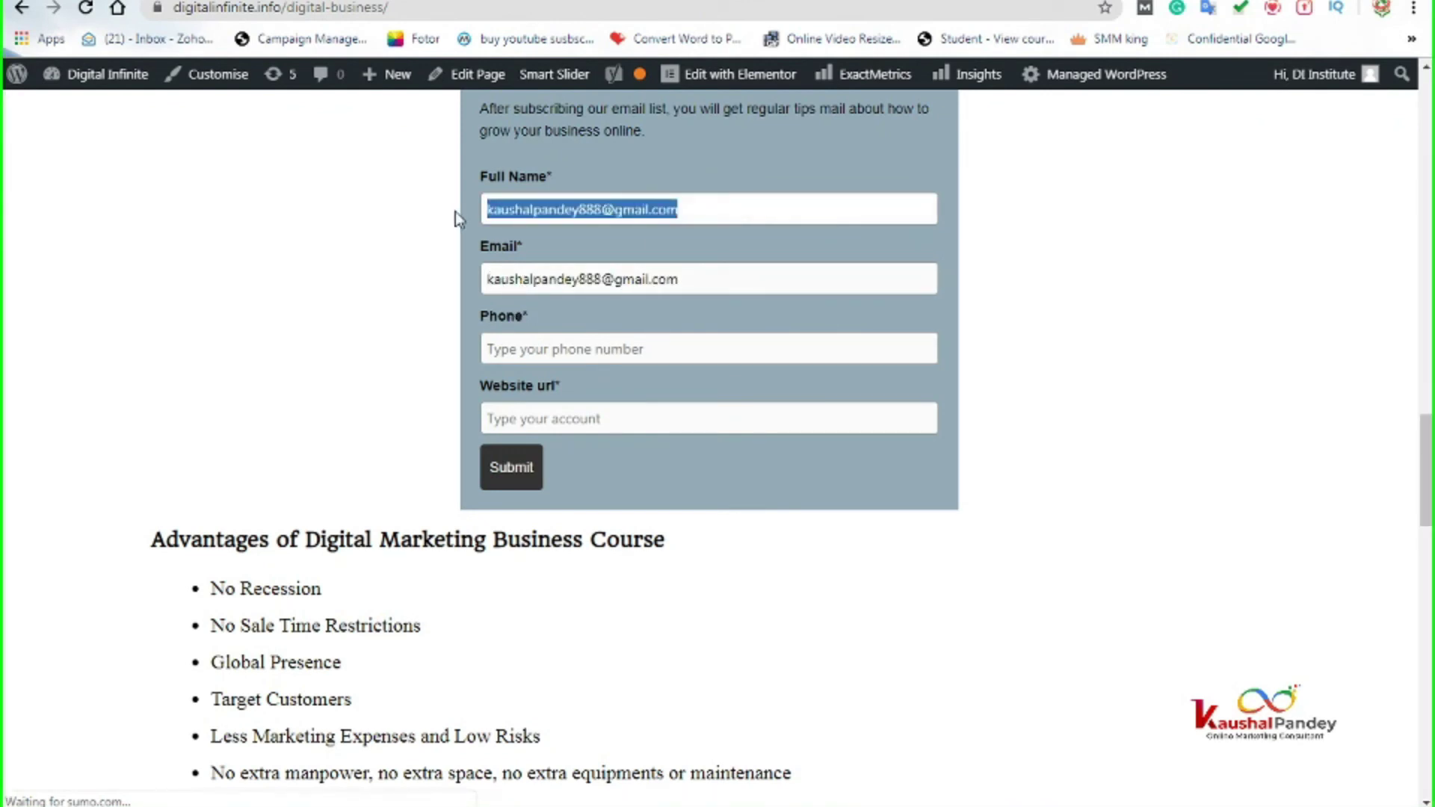
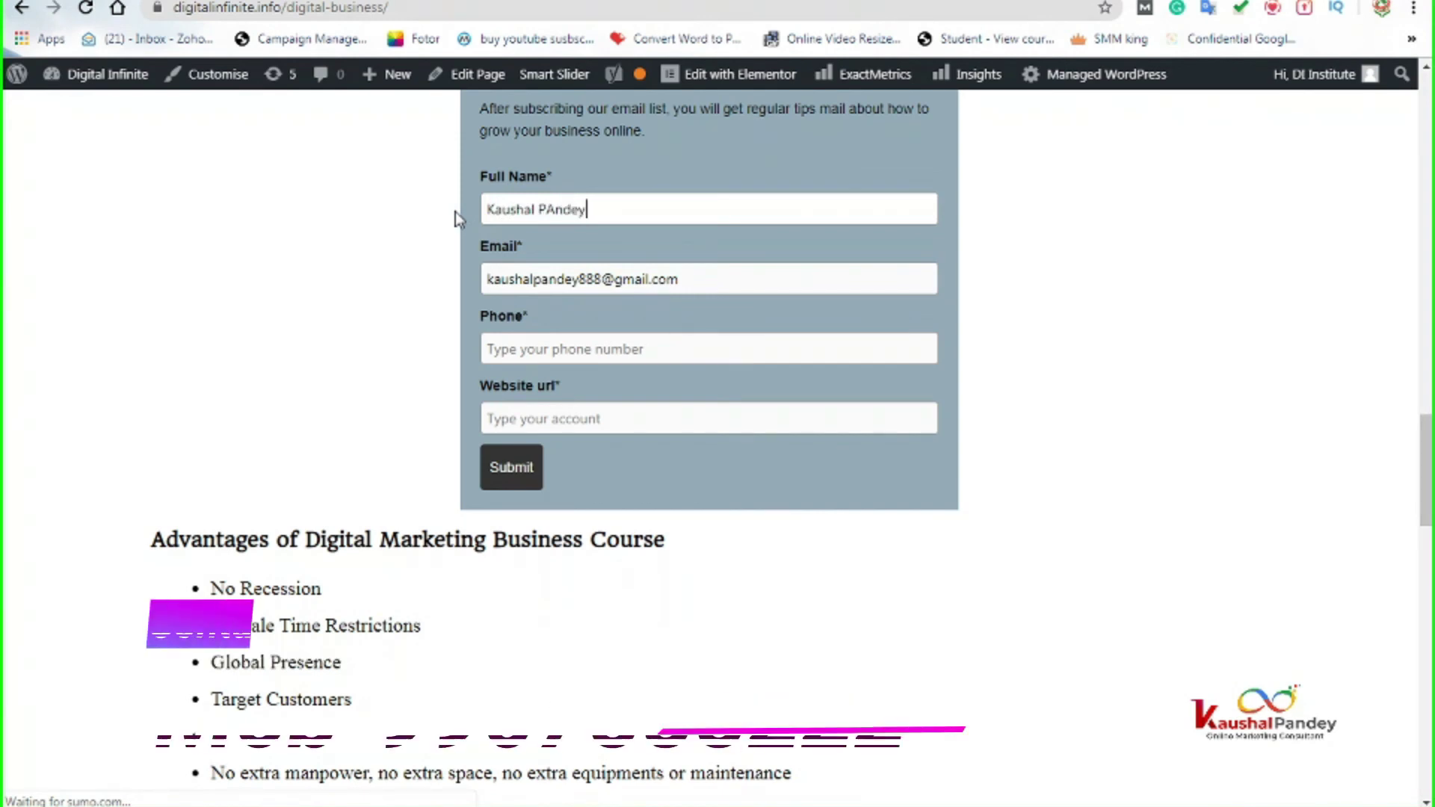
{"action": "type", "text": "andey"}
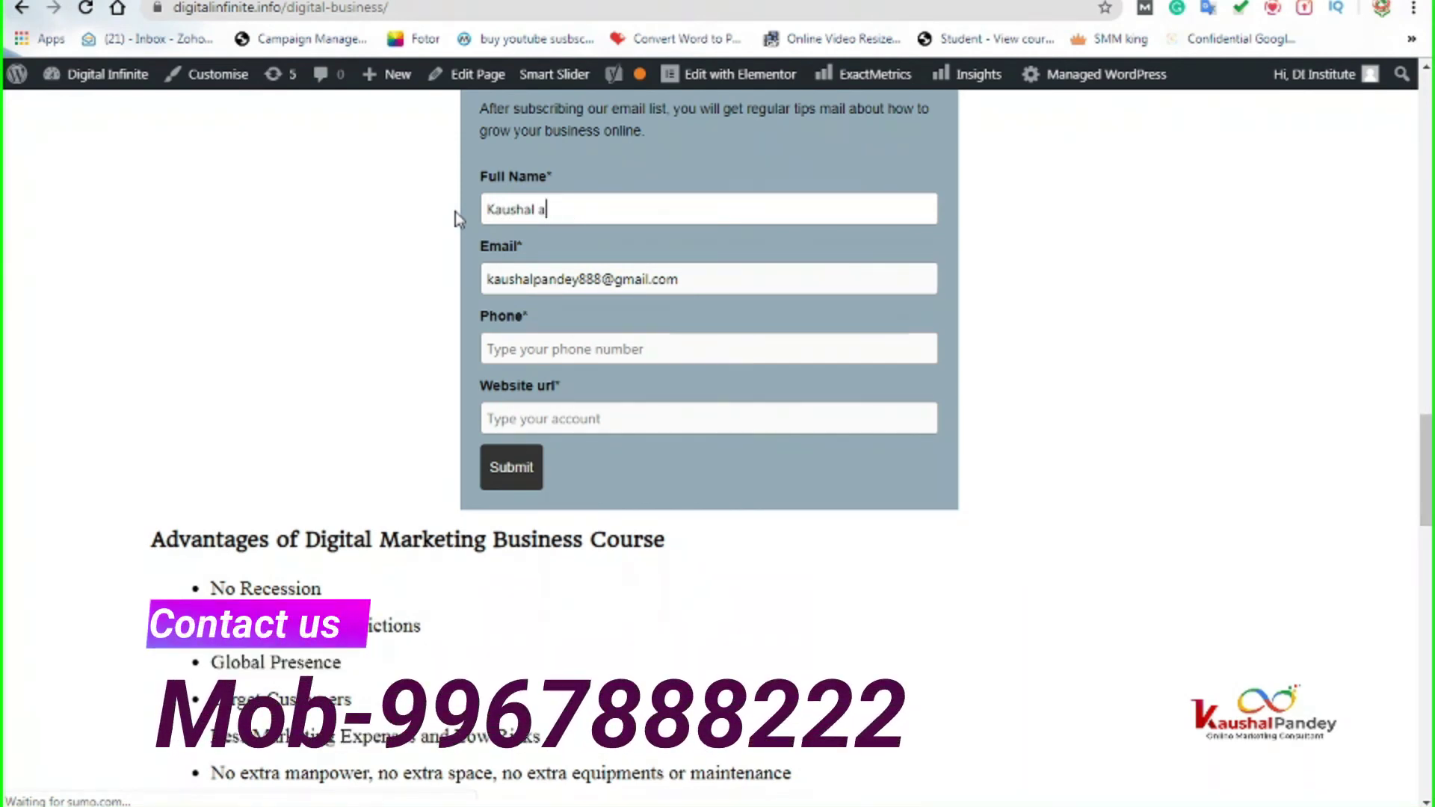
{"action": "double_click", "coordinate": [557, 210]}
{"action": "left_click", "coordinate": [519, 471]}
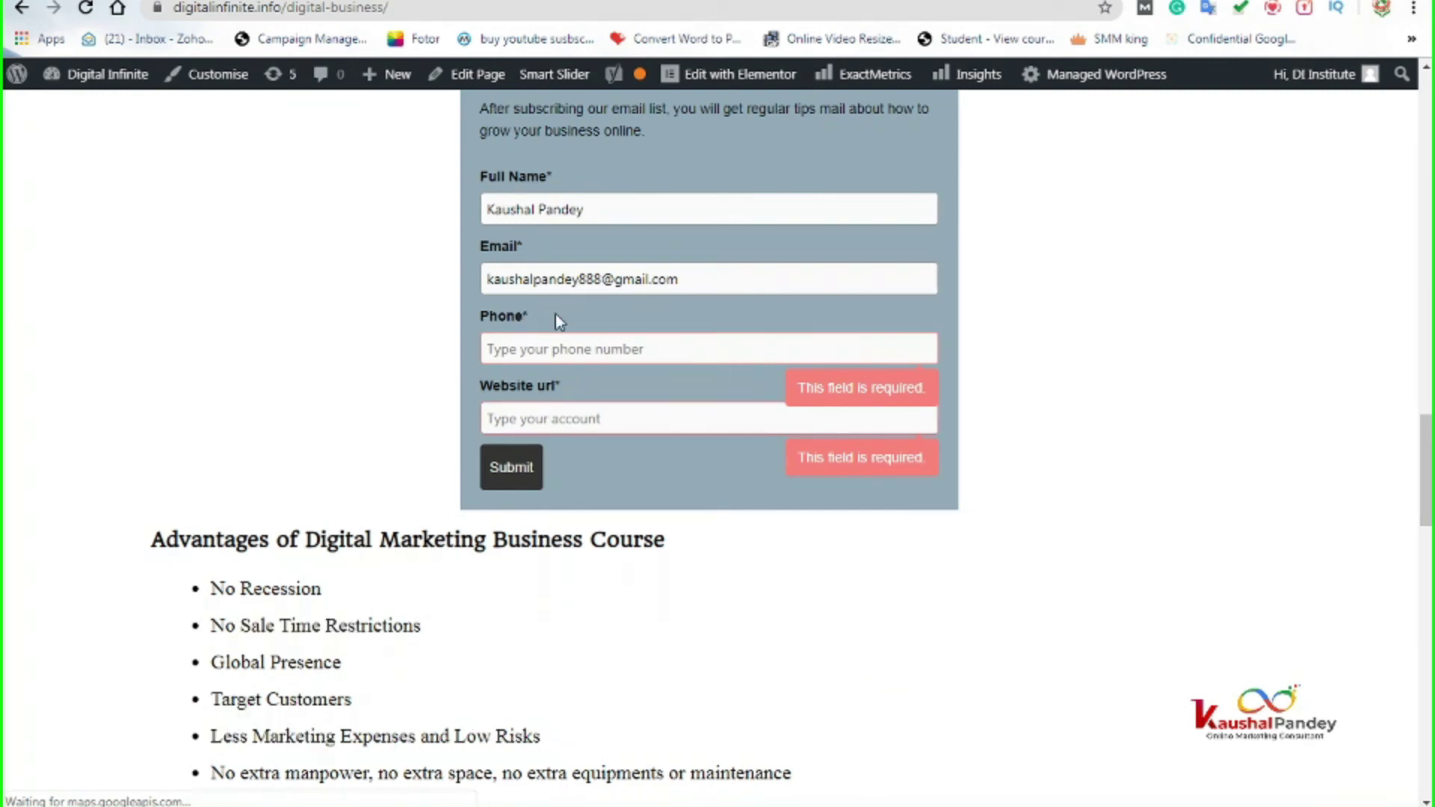
{"action": "left_click", "coordinate": [491, 349]}
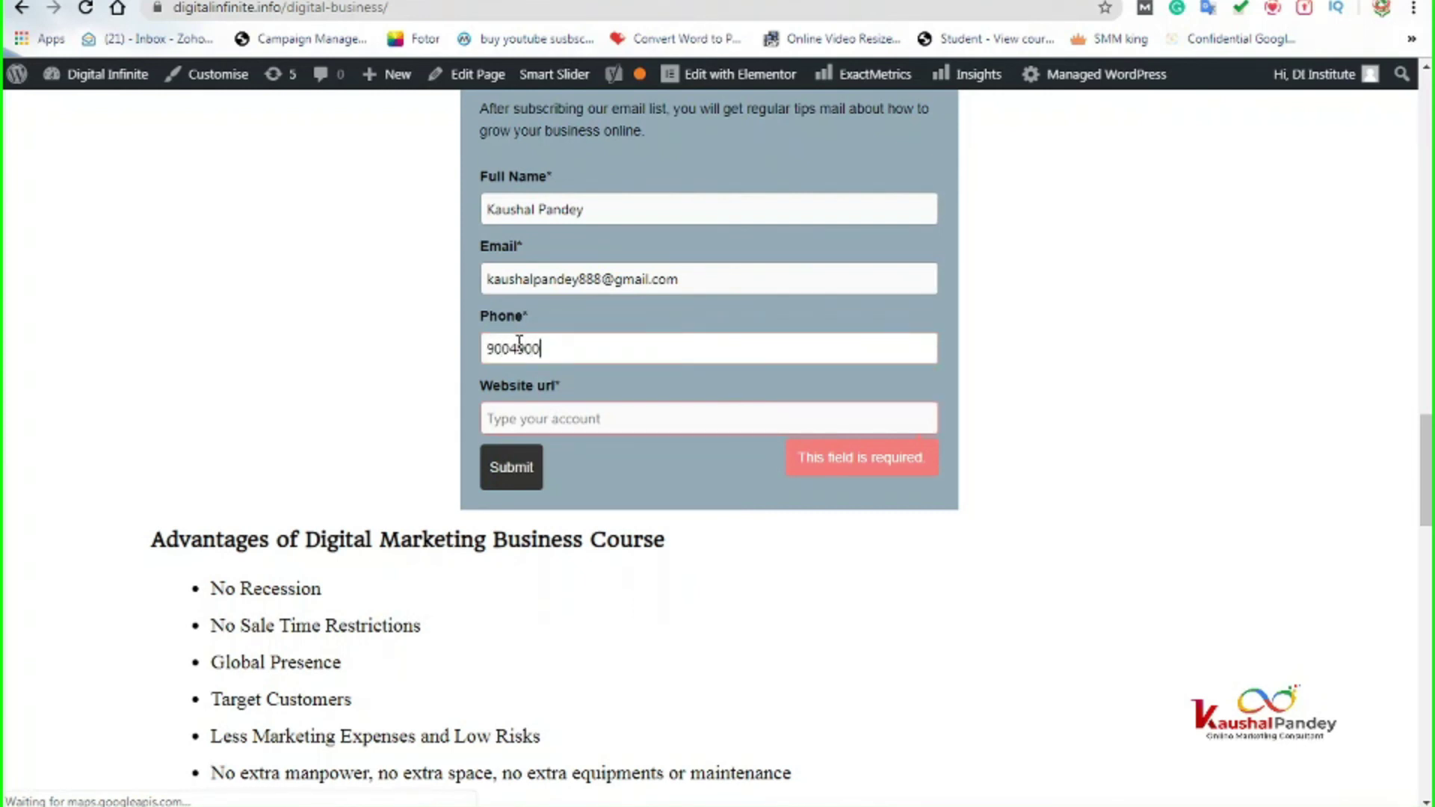
{"action": "left_click", "coordinate": [519, 413]}
{"action": "type", "text": "www"}
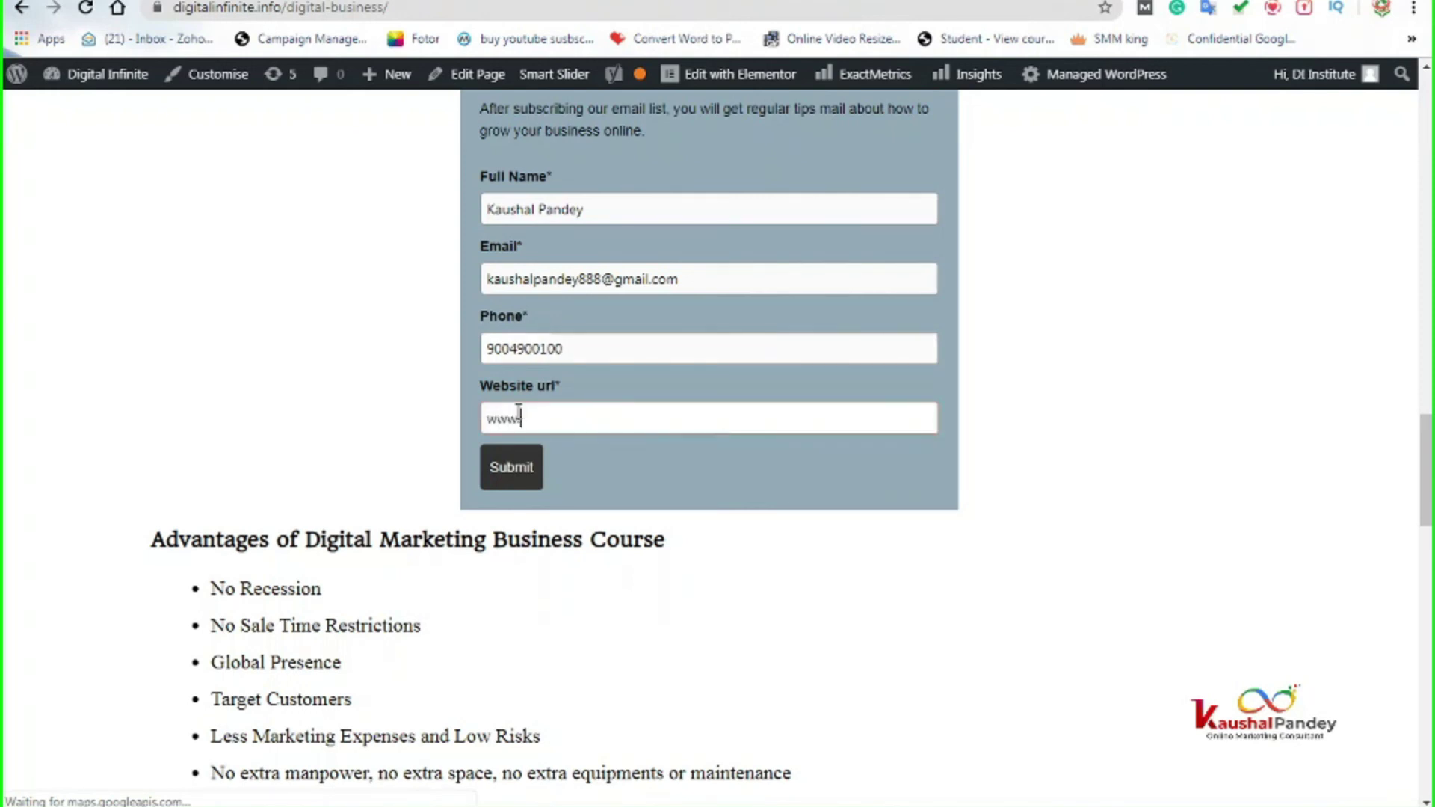
{"action": "type", "text": ".hopelando"}
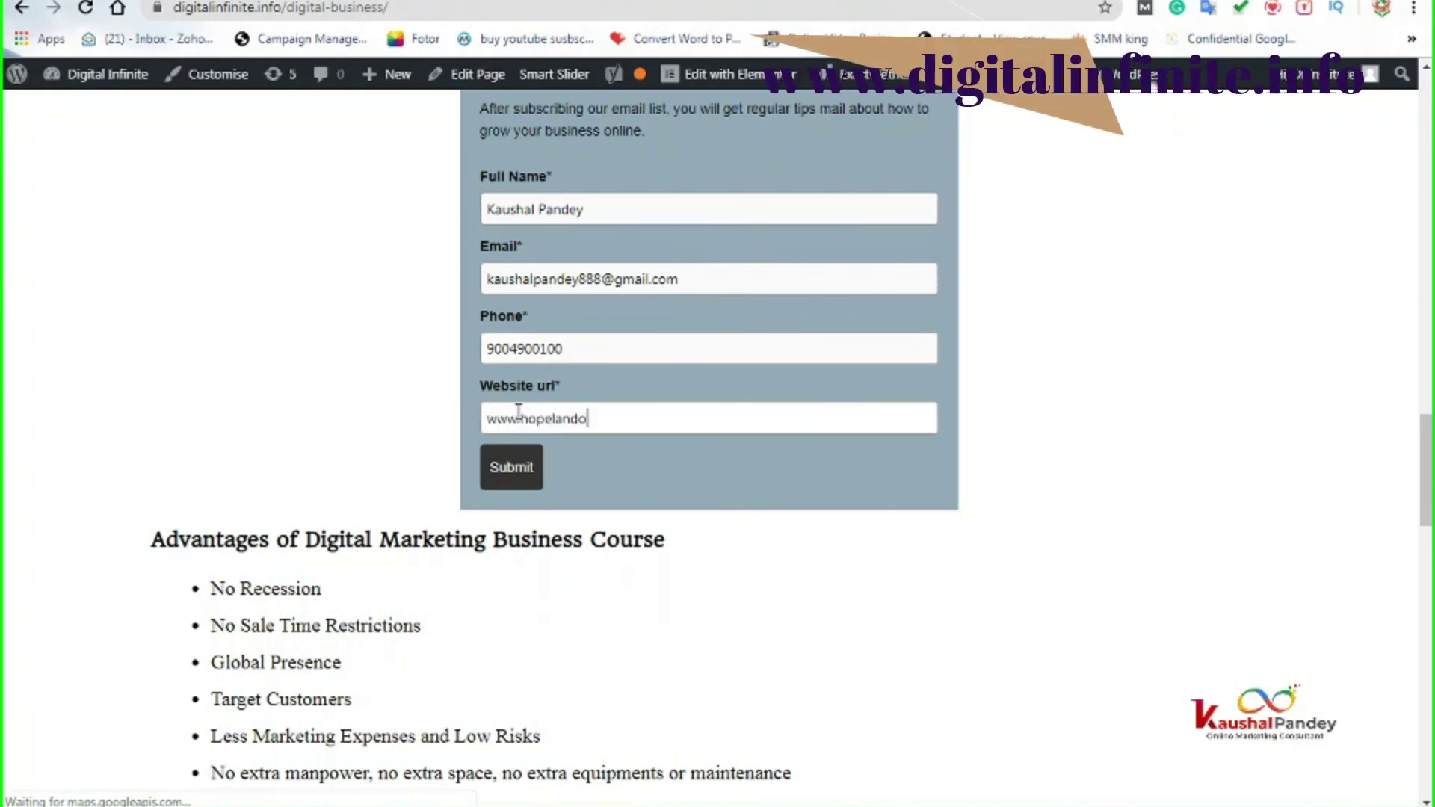
{"action": "type", "text": "nline.com"}
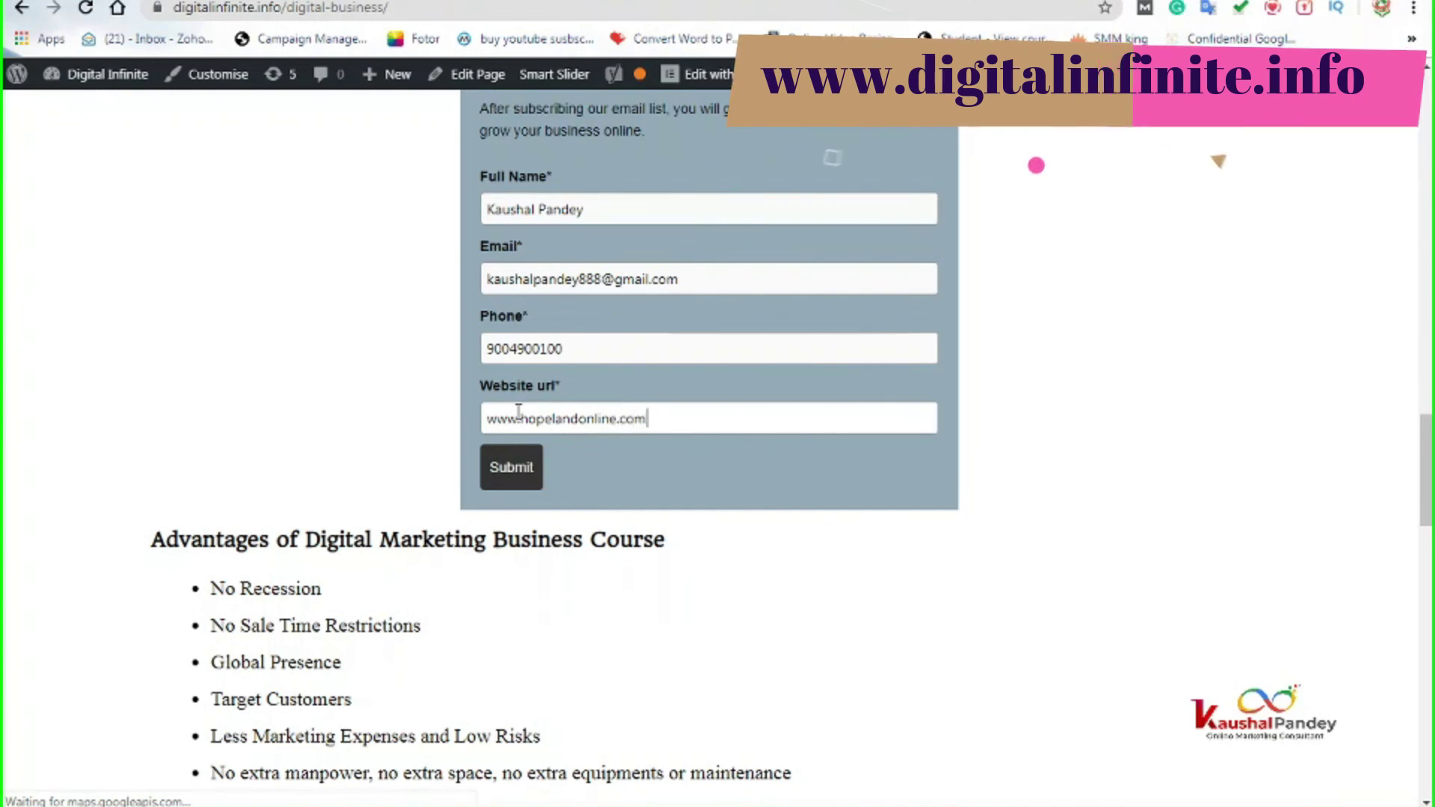
{"action": "left_click", "coordinate": [507, 468]}
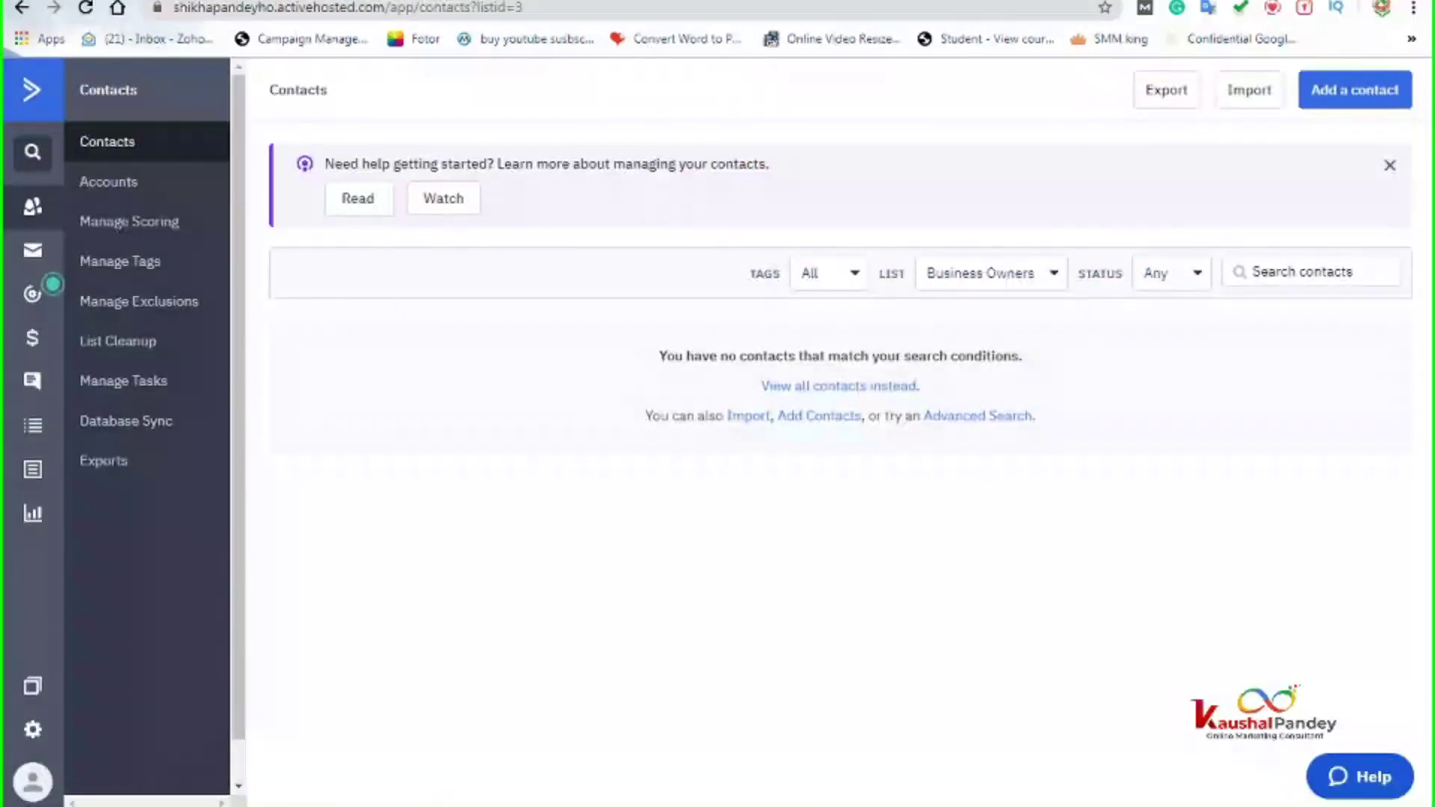
{"action": "left_click", "coordinate": [442, 10]}
{"action": "key", "text": "Return"}
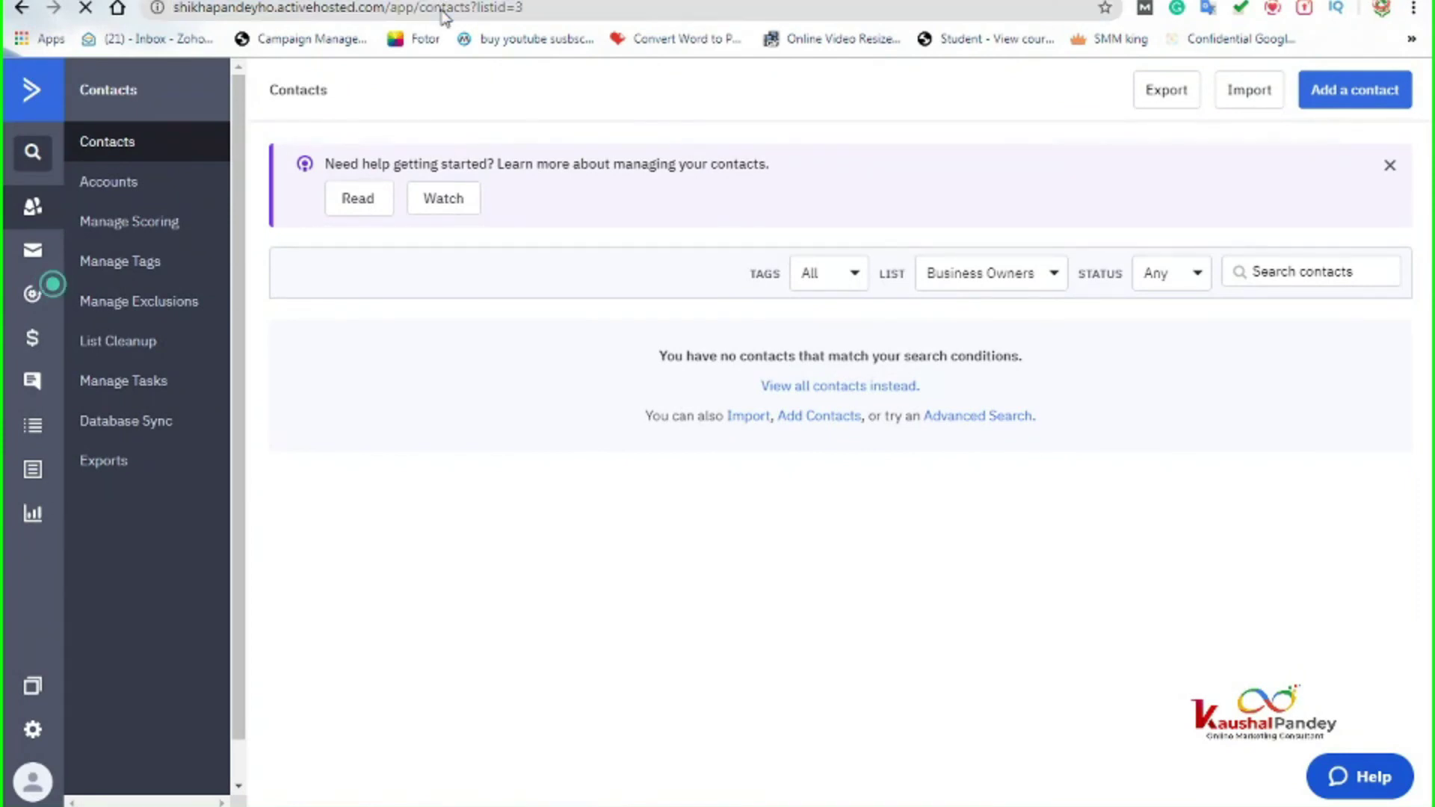